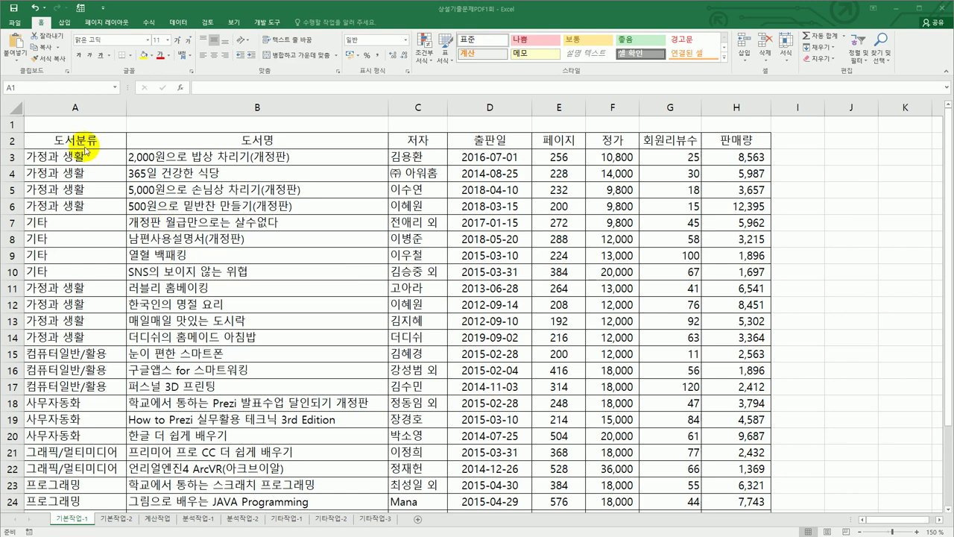
left_click(91, 144)
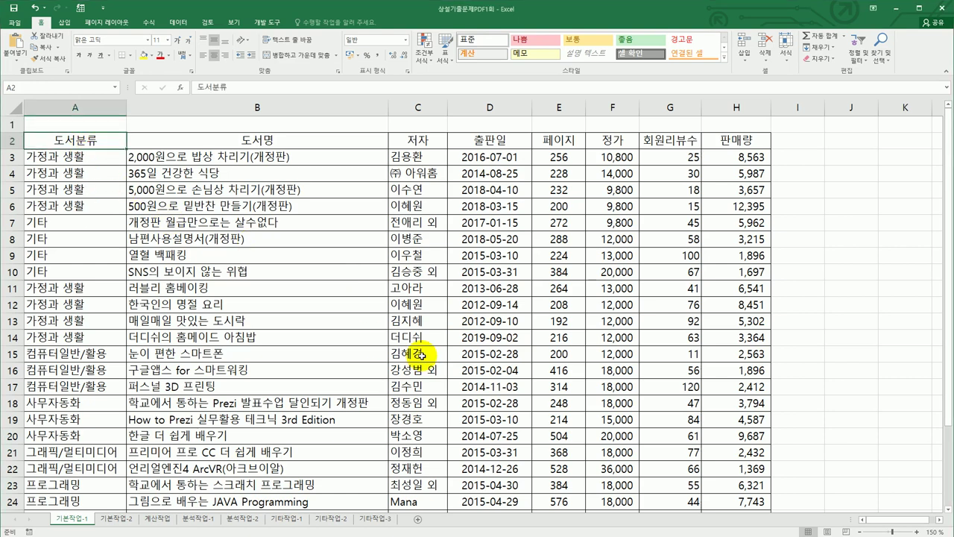
scroll(372, 338, "down", 3)
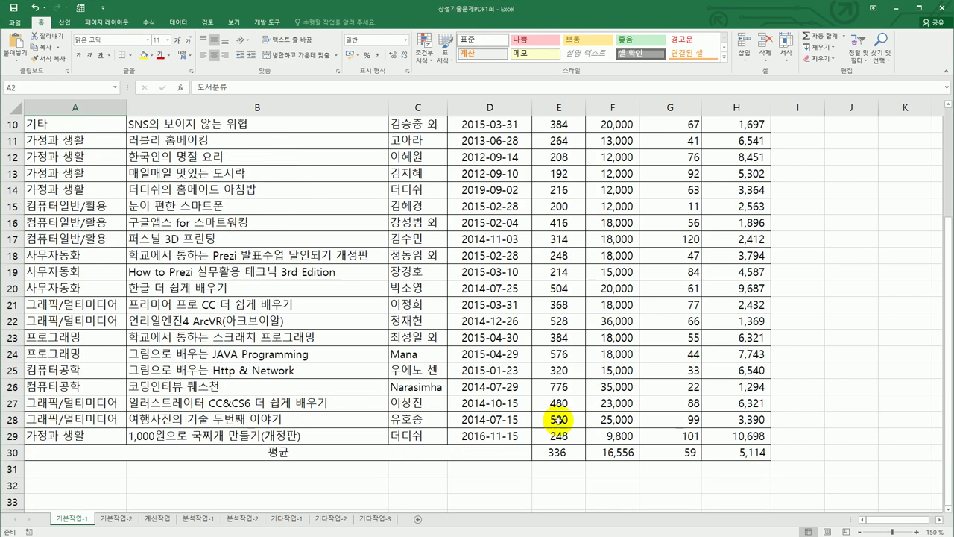
left_click(748, 438)
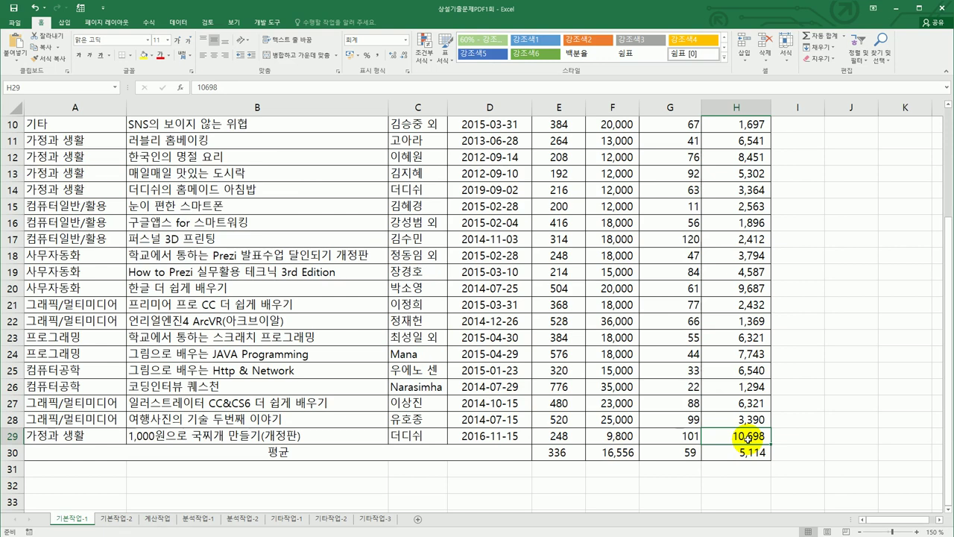
scroll(747, 438, "down", 3)
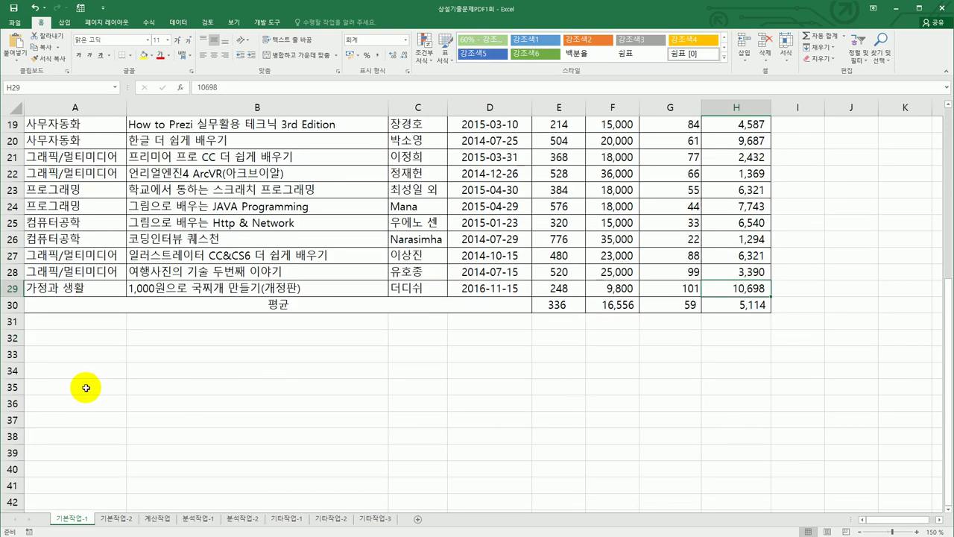
left_click(86, 388)
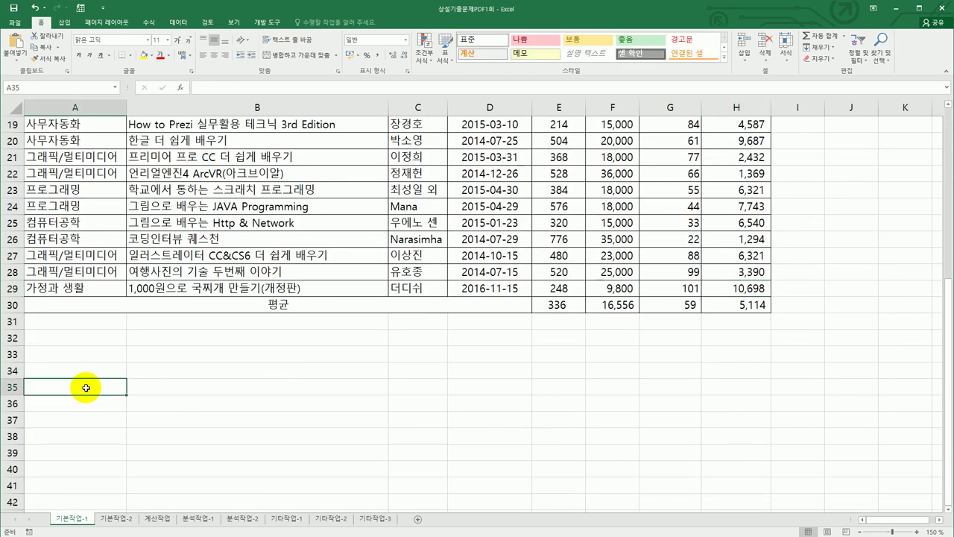
left_click_drag(68, 337, 69, 351)
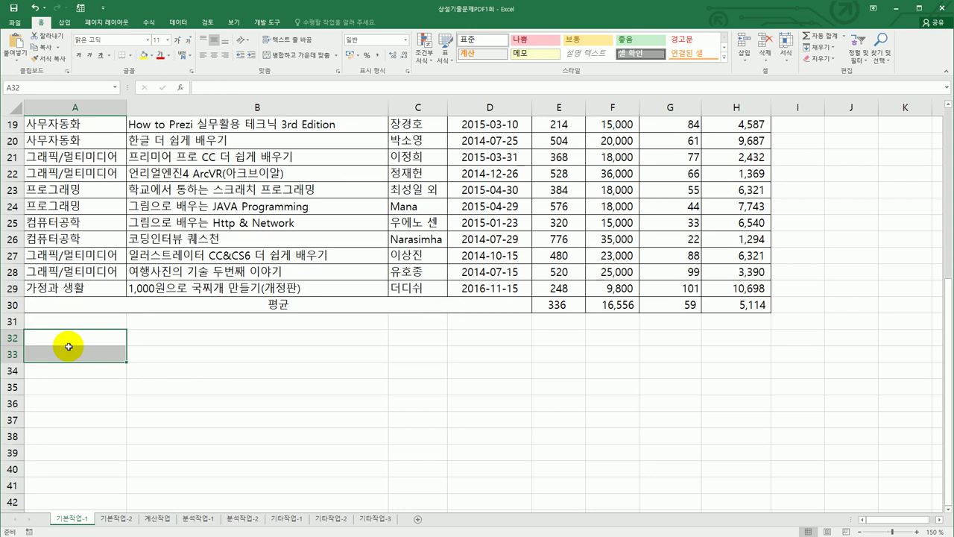
Enter 조건 in cell A32 as the heading of a criteria range below the book table
left_click(68, 338)
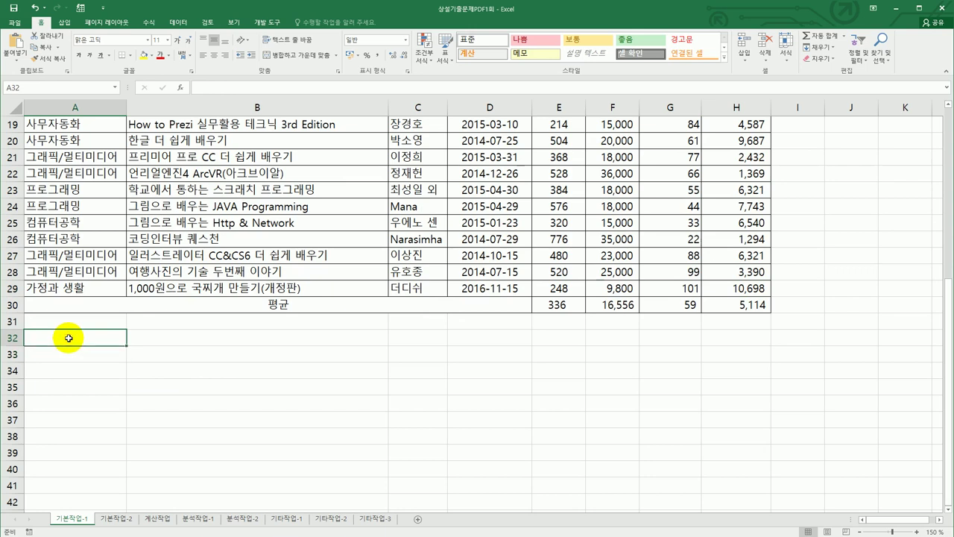
type("=h")
key("BackSpace")
key("BackSpace")
type("조건")
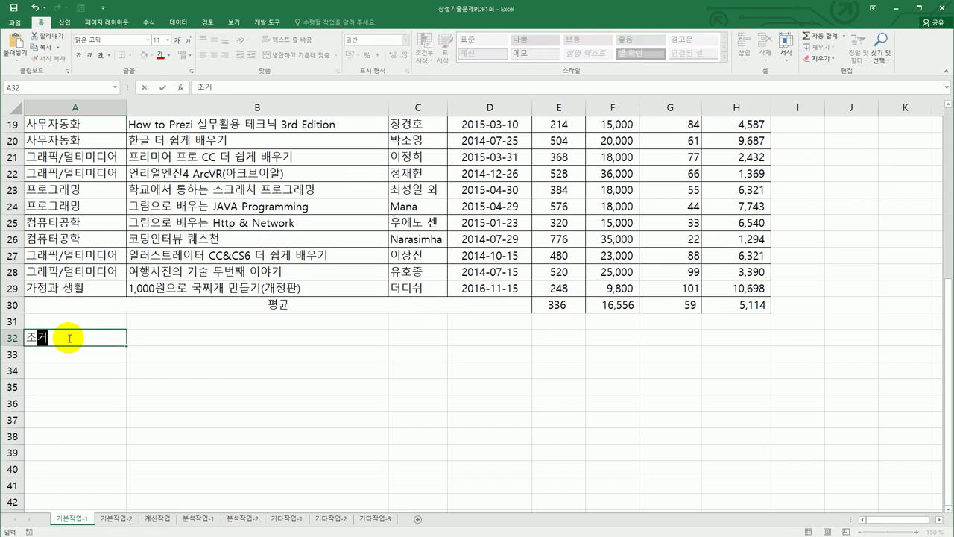
key("Return")
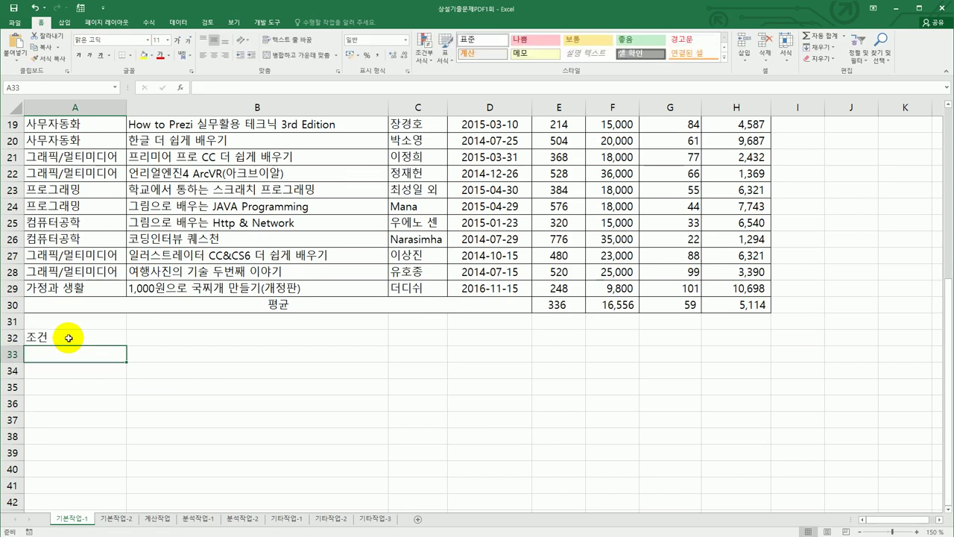
Begin an OR formula in A33 whose first test is A3="컴퓨터일반/활용"
type("=")
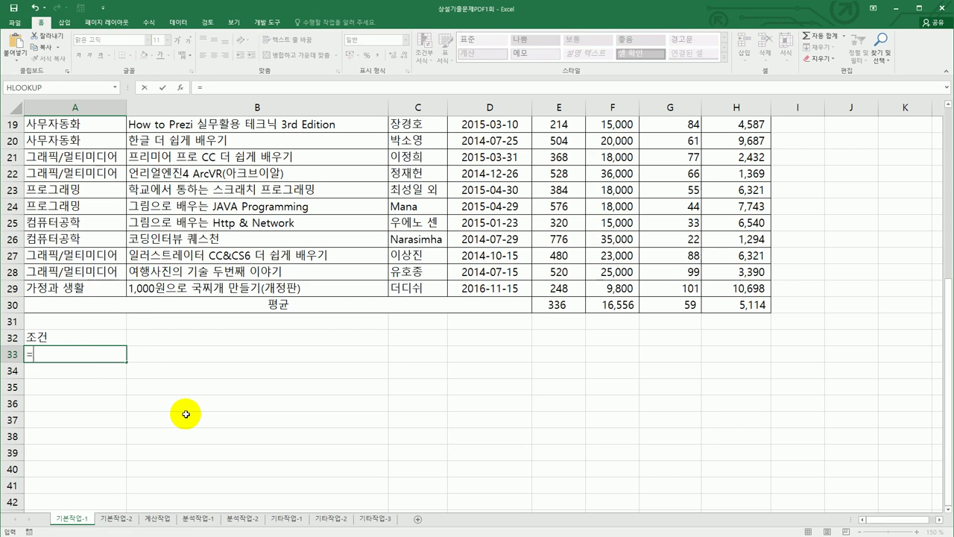
type("or(")
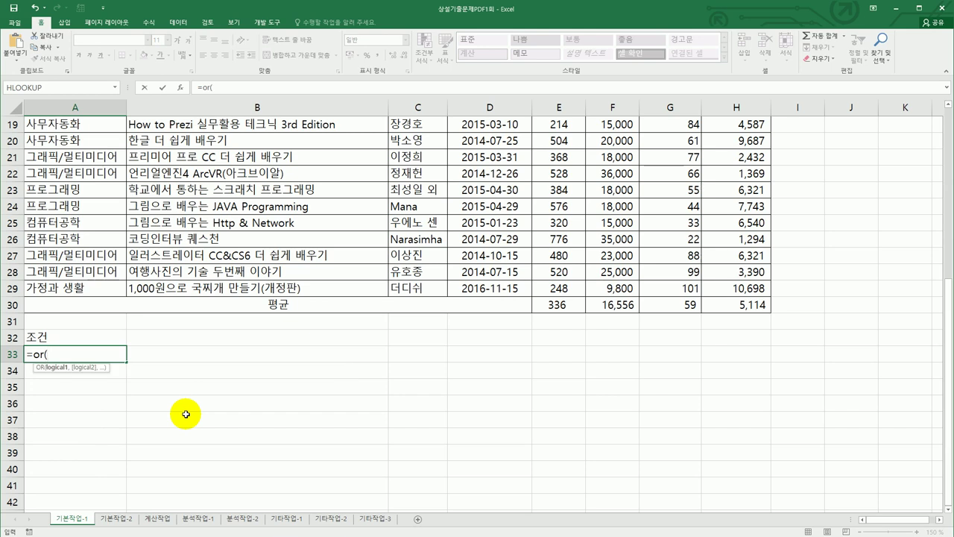
scroll(186, 415, "up", 6)
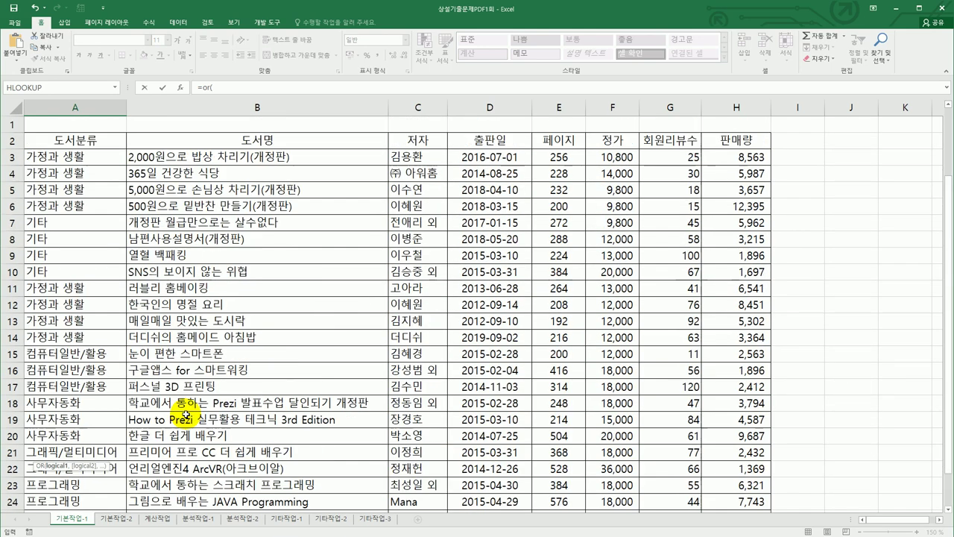
left_click(94, 162)
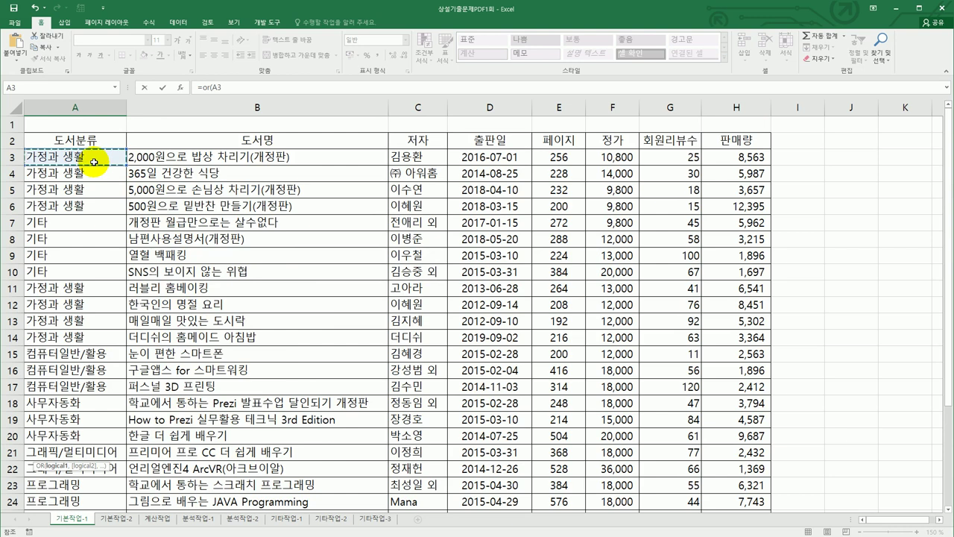
type("=\"컴퓨터")
scroll(94, 162, "down", 4)
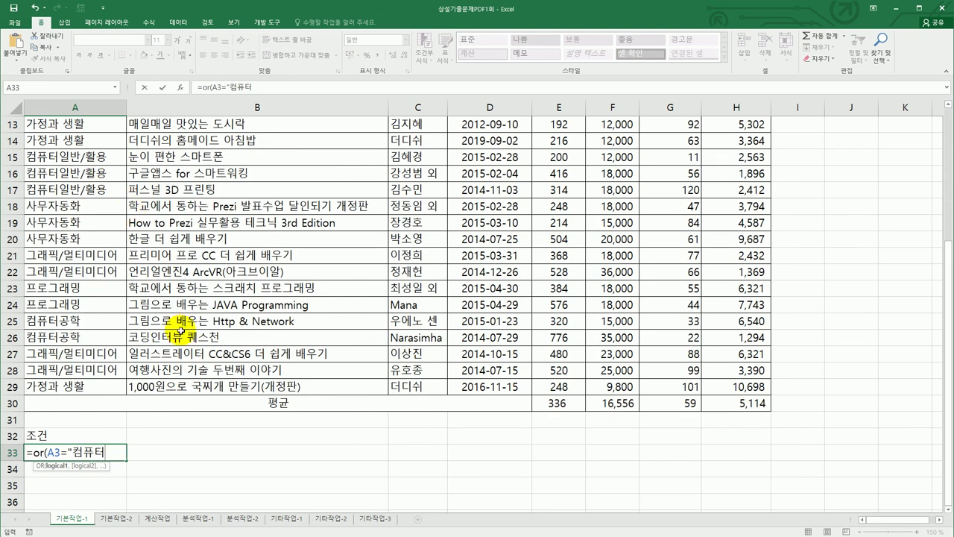
type("일반/활용")
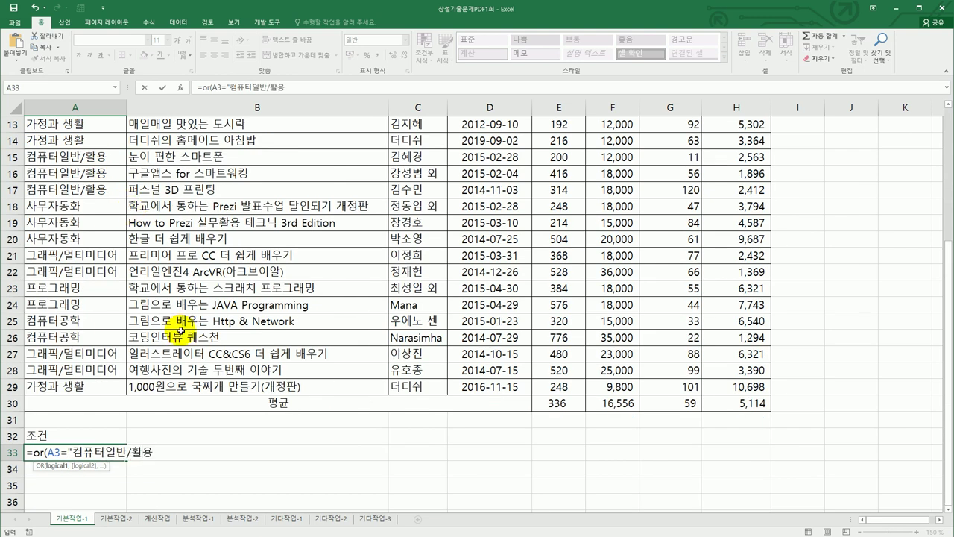
type("\",")
Add A3="사무자동화" as the second OR test and complete the formula in A33
scroll(180, 331, "up", 4)
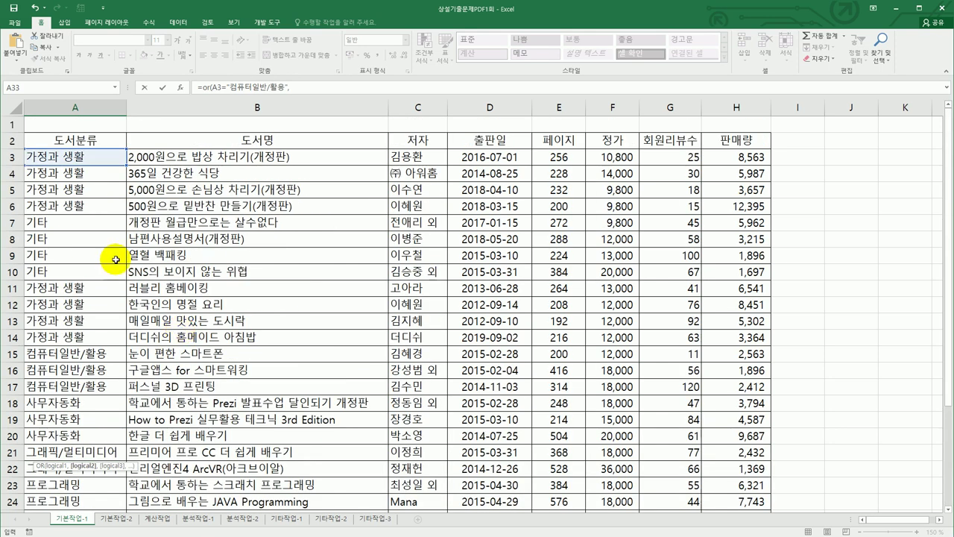
left_click(55, 156)
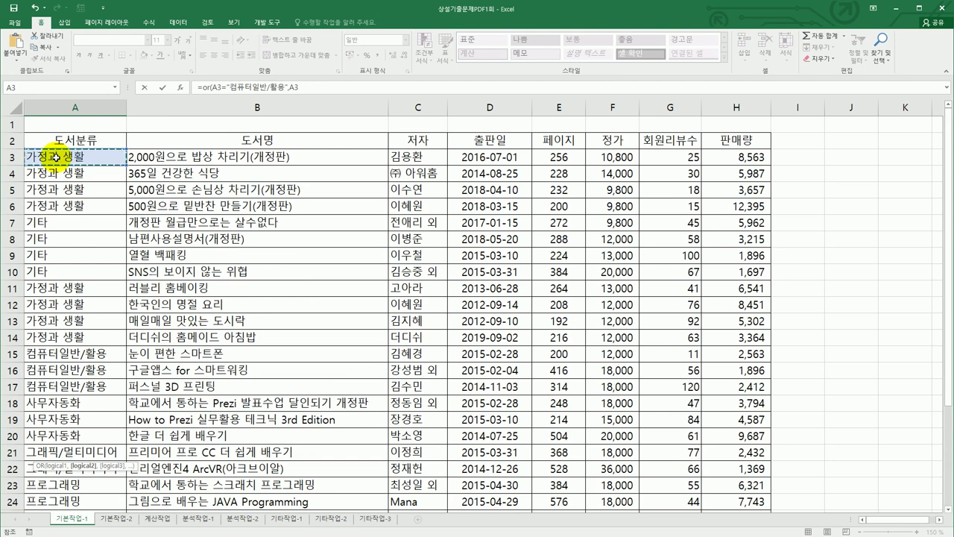
scroll(132, 333, "down", 5)
type("=")
type("\"사ㅁ")
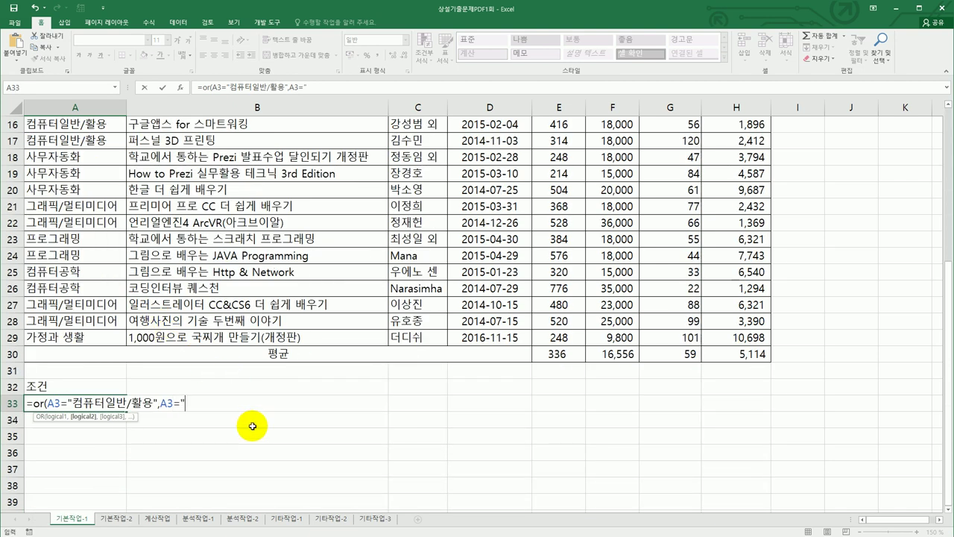
type("무자동화")
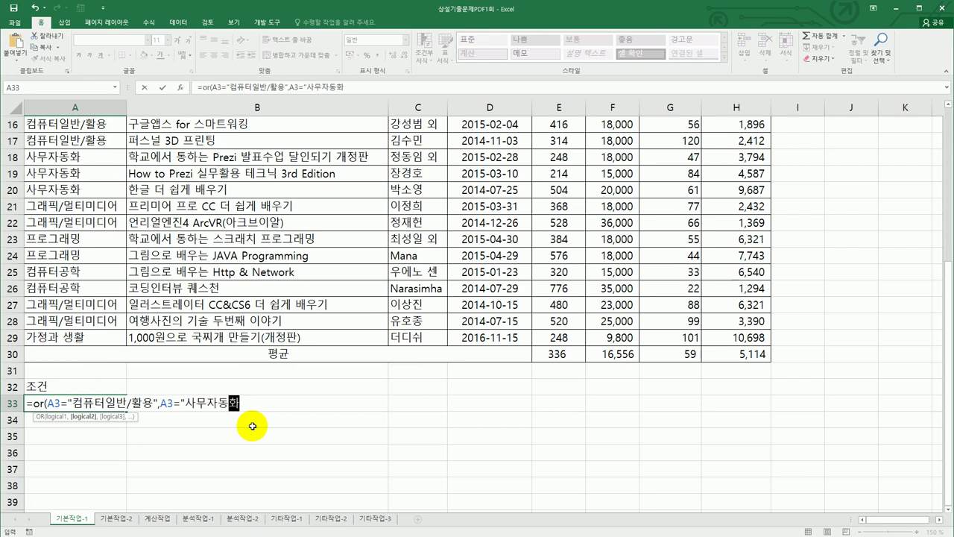
type("\")")
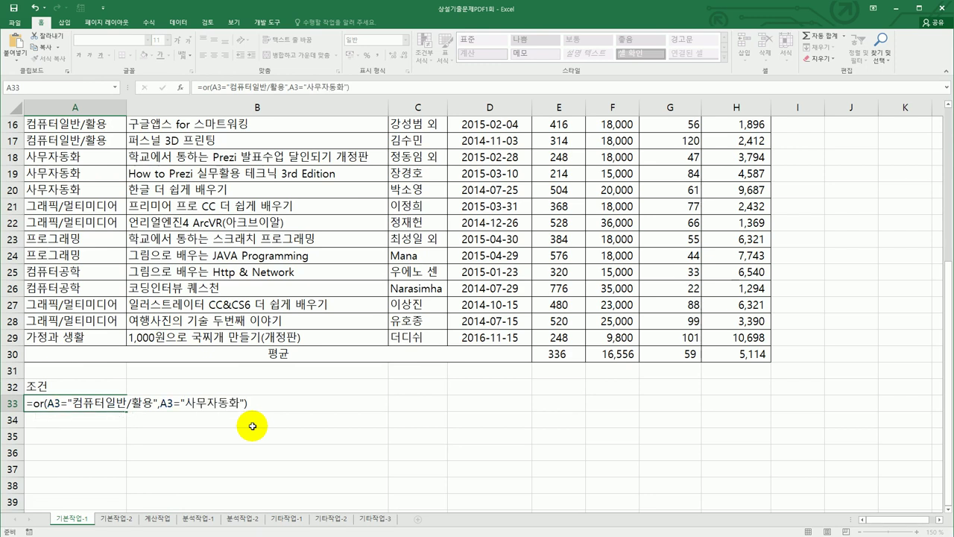
key("ctrl+Return")
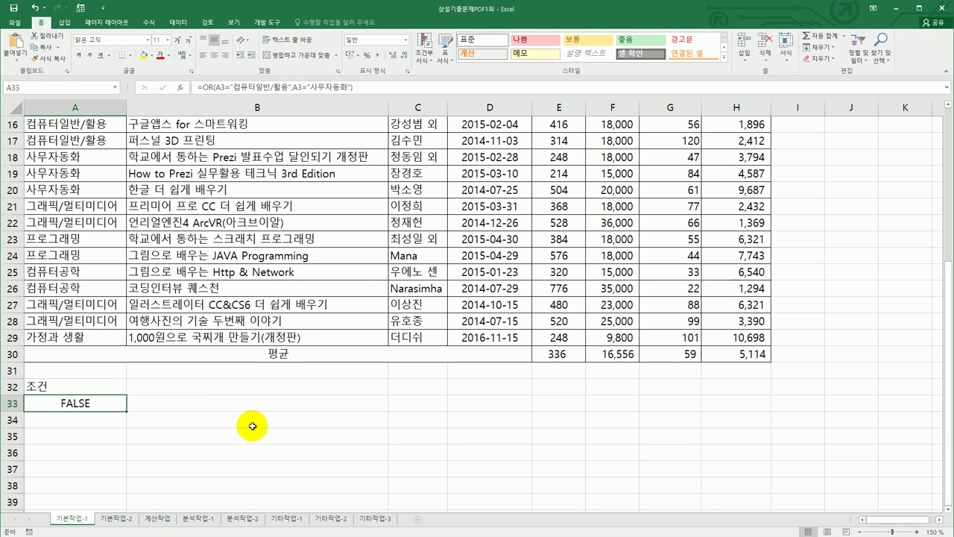
Edit the A33 formula to nest the OR function as the first argument of an AND function
double_click(47, 402)
left_click(36, 403)
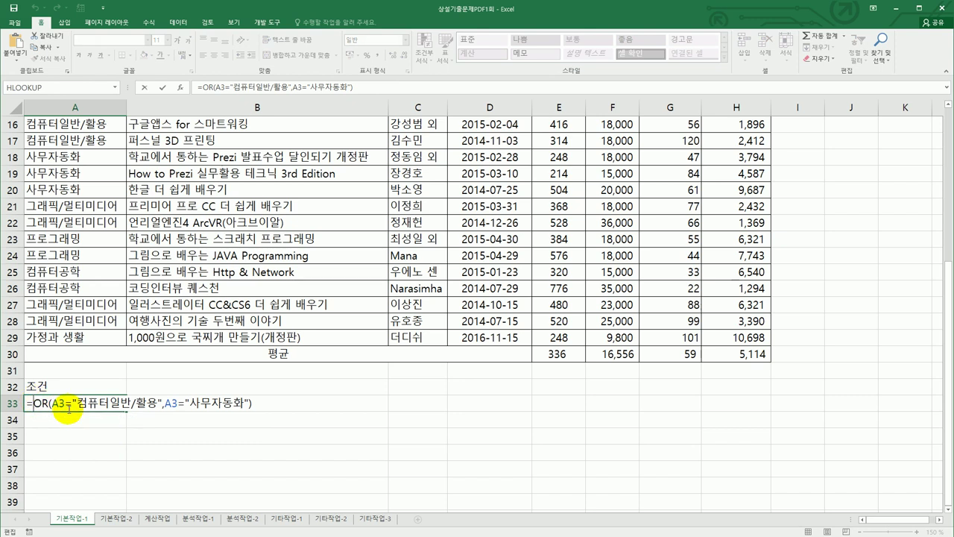
type("우")
key("BackSpace")
type("and(")
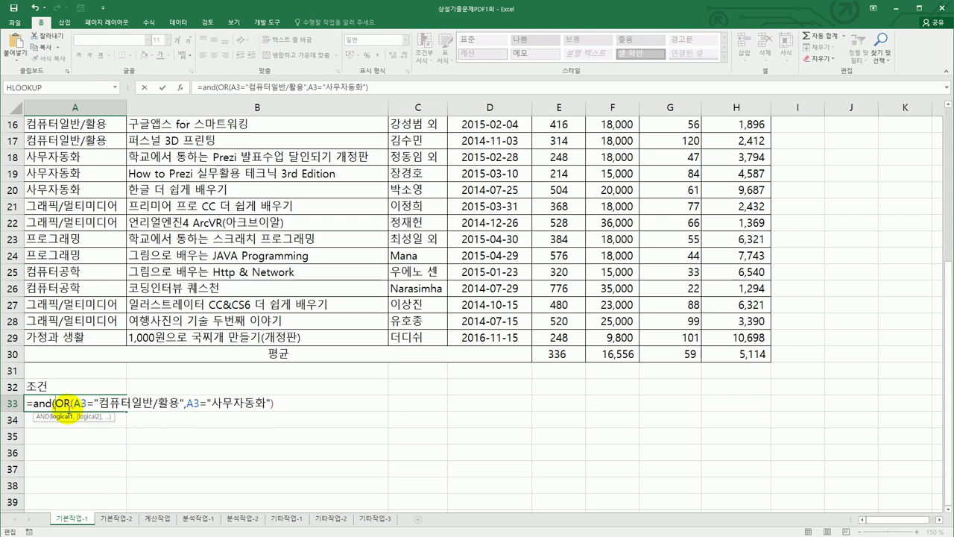
key("End")
type(",")
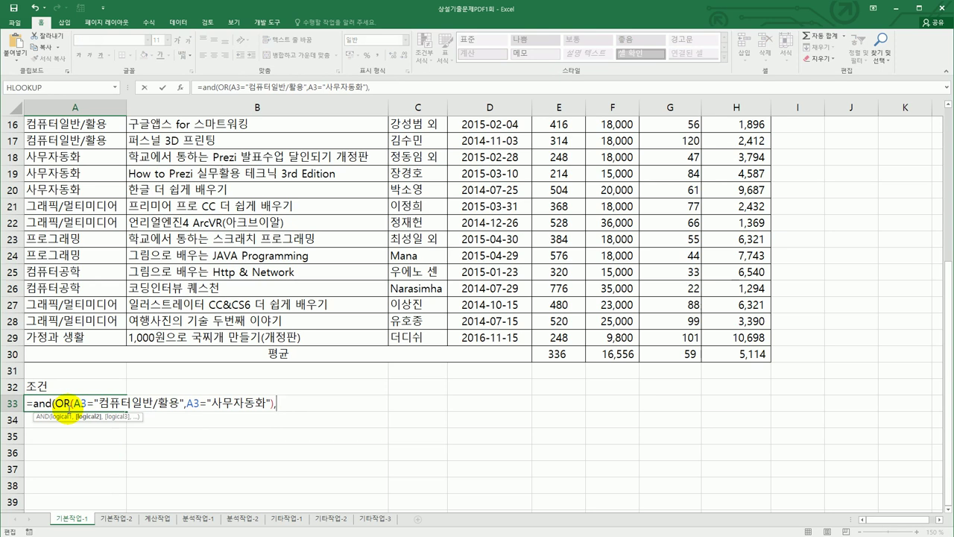
Begin the second AND argument by comparing F3 with the AVERAGE function using >=
scroll(530, 406, "up", 5)
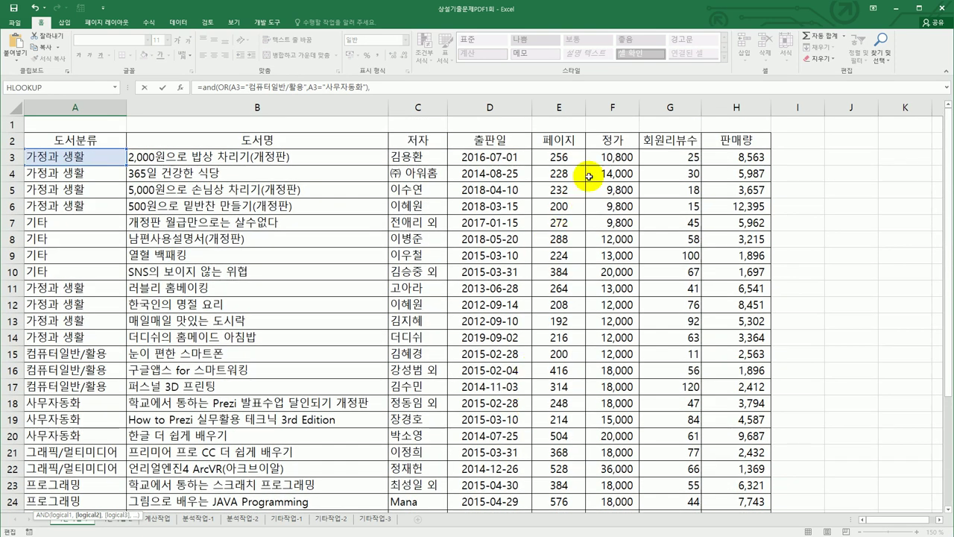
left_click(607, 158)
type(">=")
scroll(651, 238, "down", 4)
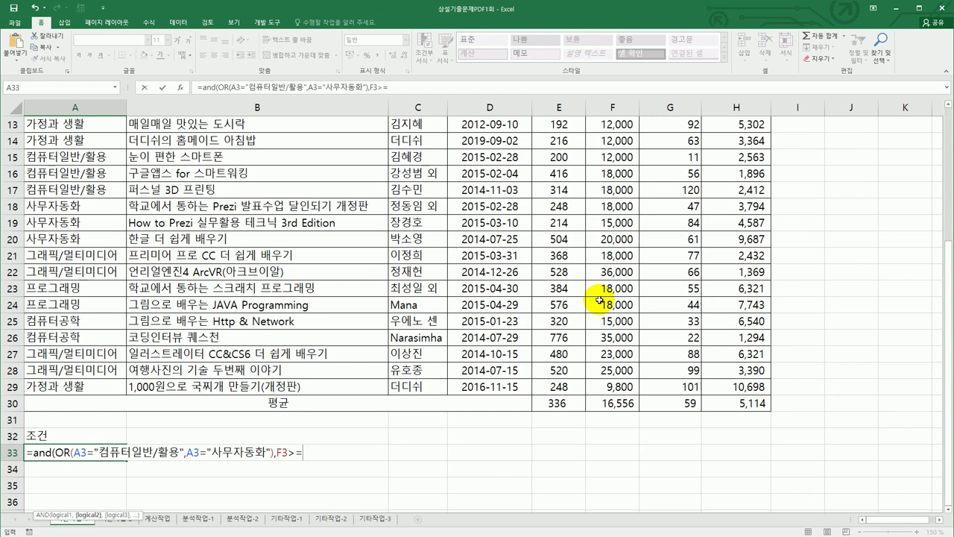
type("ave")
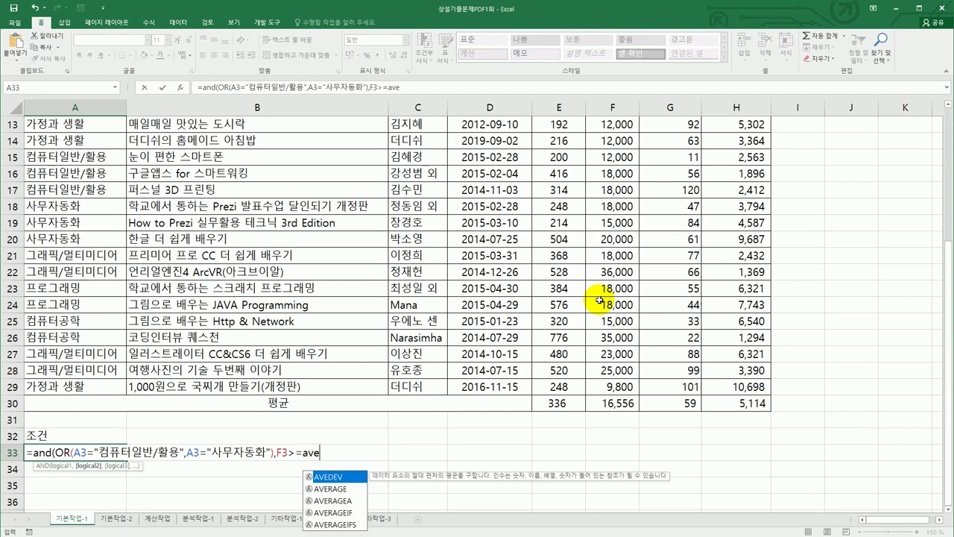
key("Down")
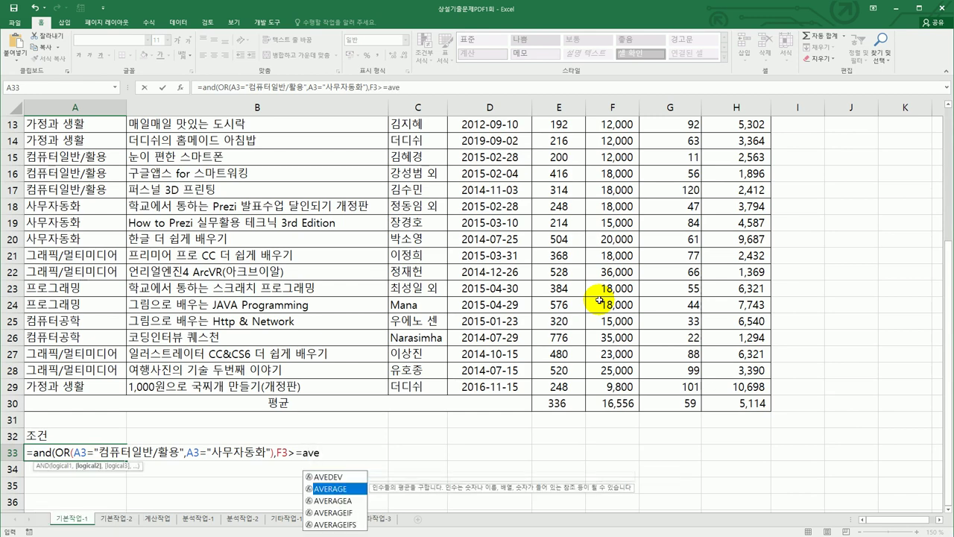
key("Tab")
Give AVERAGE the absolute range $F$3:$F$29 and complete the AND formula in A33
scroll(692, 349, "up", 4)
left_click(622, 158)
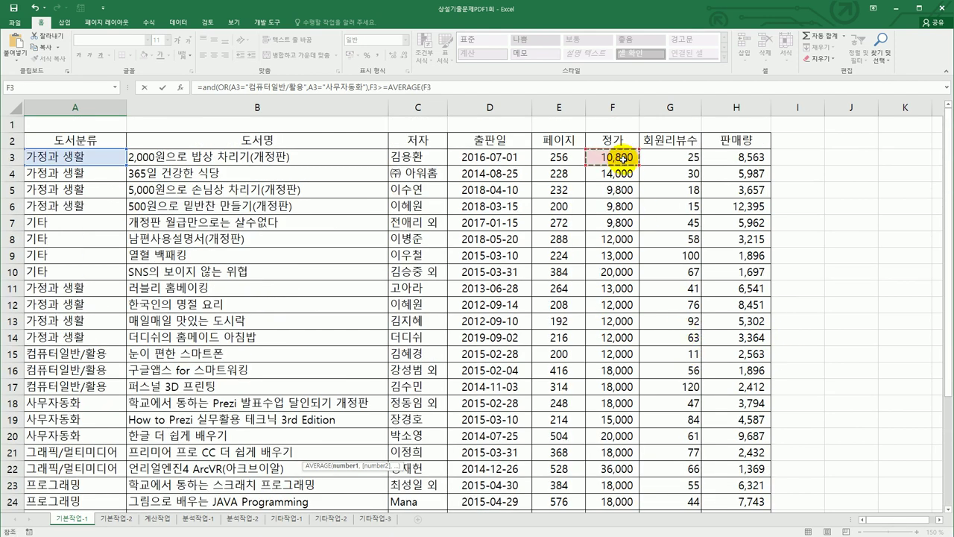
left_click_drag(624, 179, 612, 470)
scroll(612, 470, "down", 3)
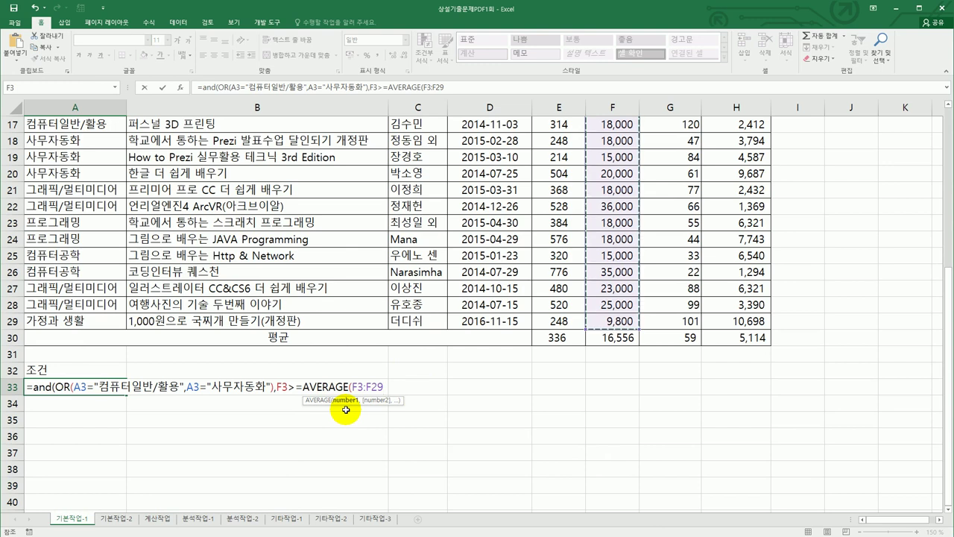
key("F4")
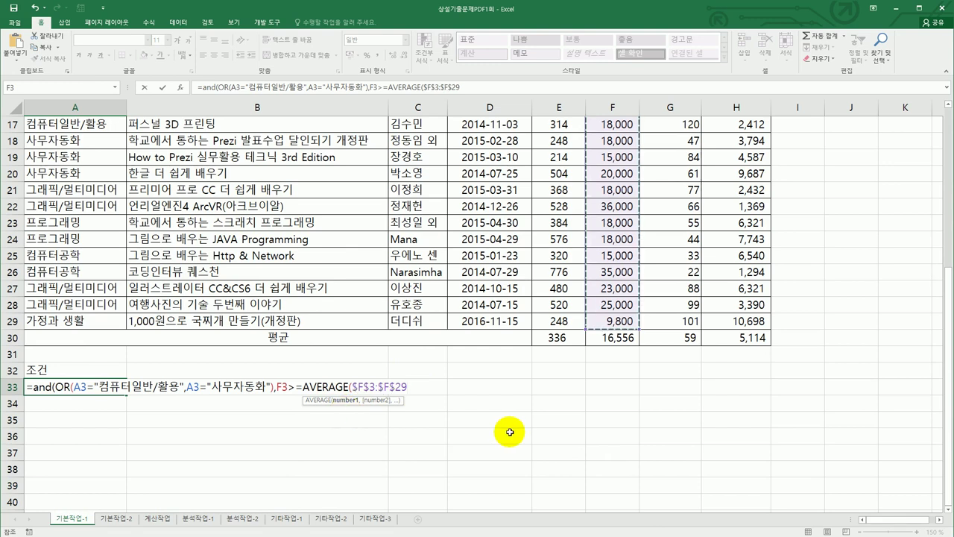
type(")")
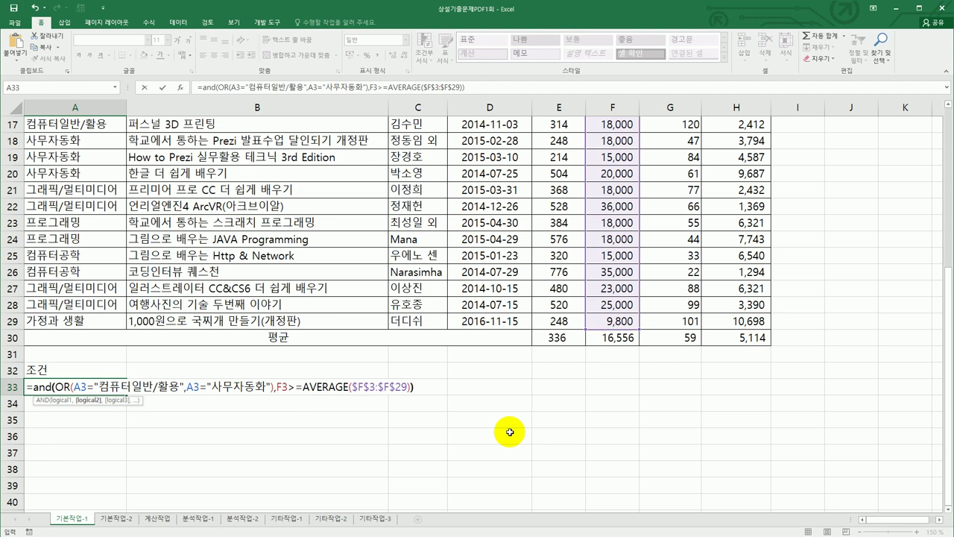
key("Return")
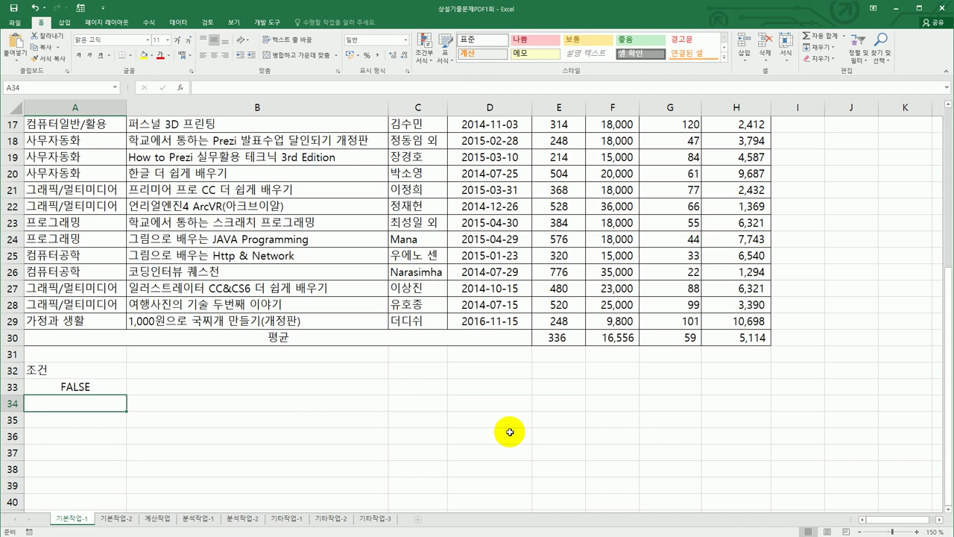
scroll(509, 431, "up", 5)
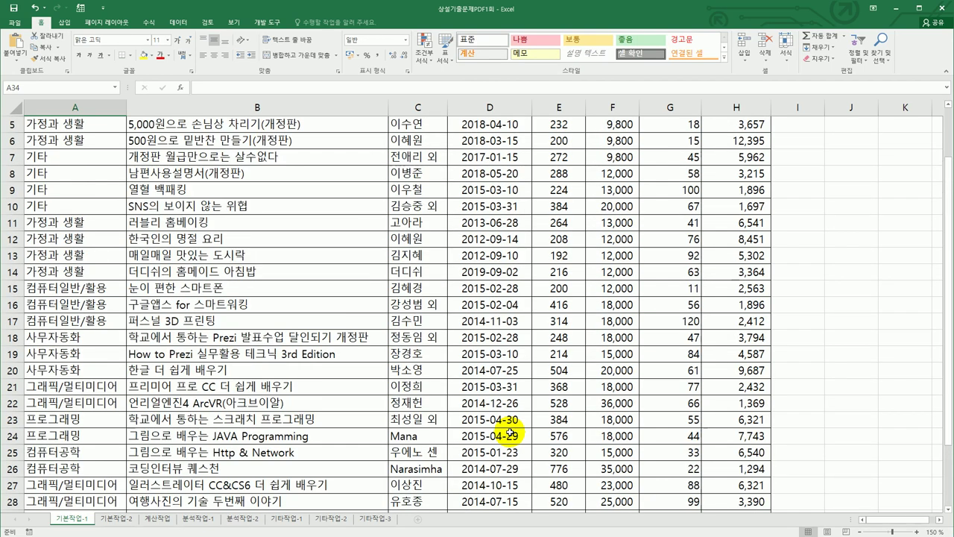
left_click(333, 241)
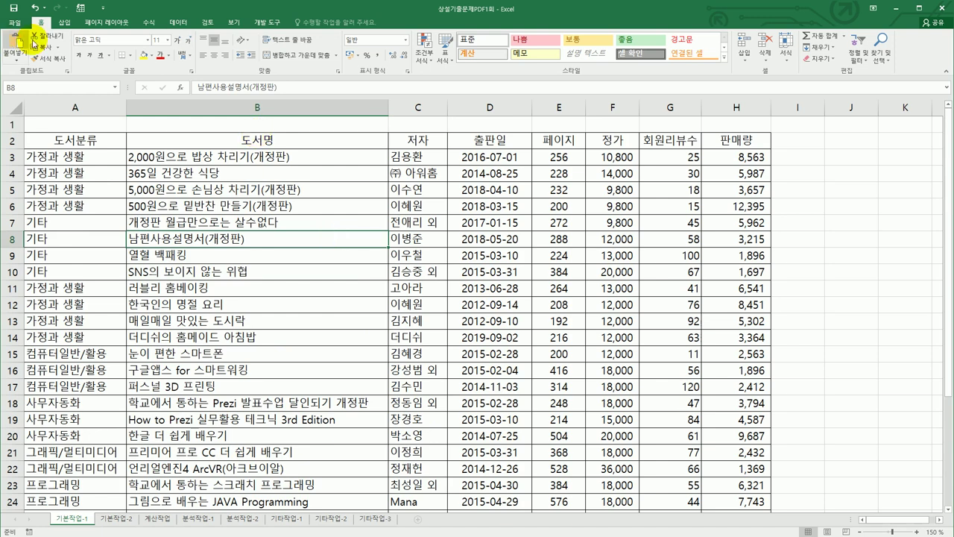
left_click(178, 22)
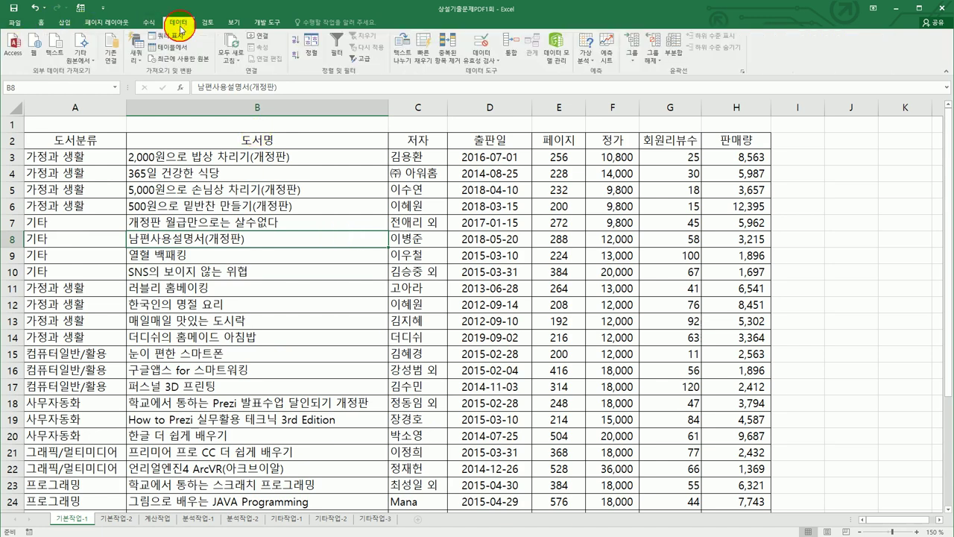
left_click(364, 58)
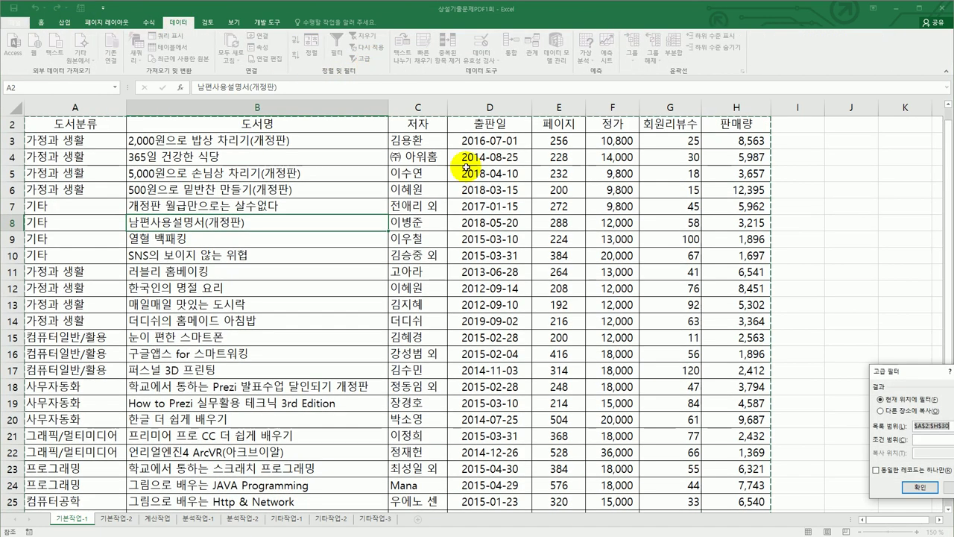
scroll(550, 338, "down", 3)
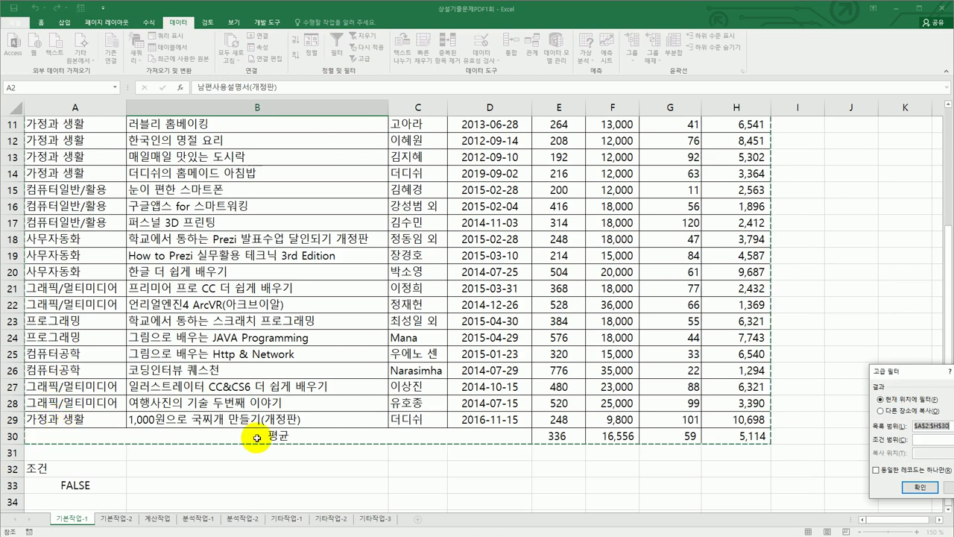
scroll(257, 437, "up", 4)
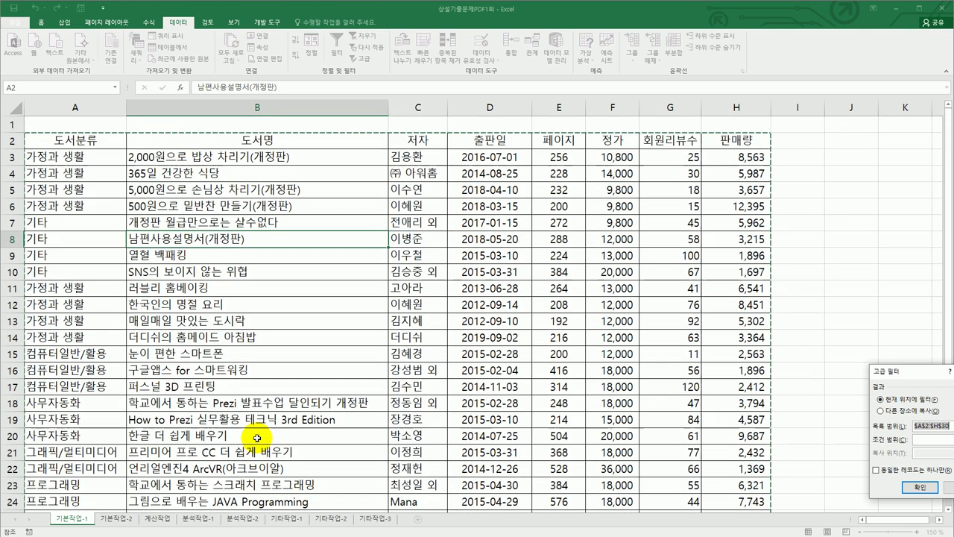
left_click_drag(81, 140, 734, 468)
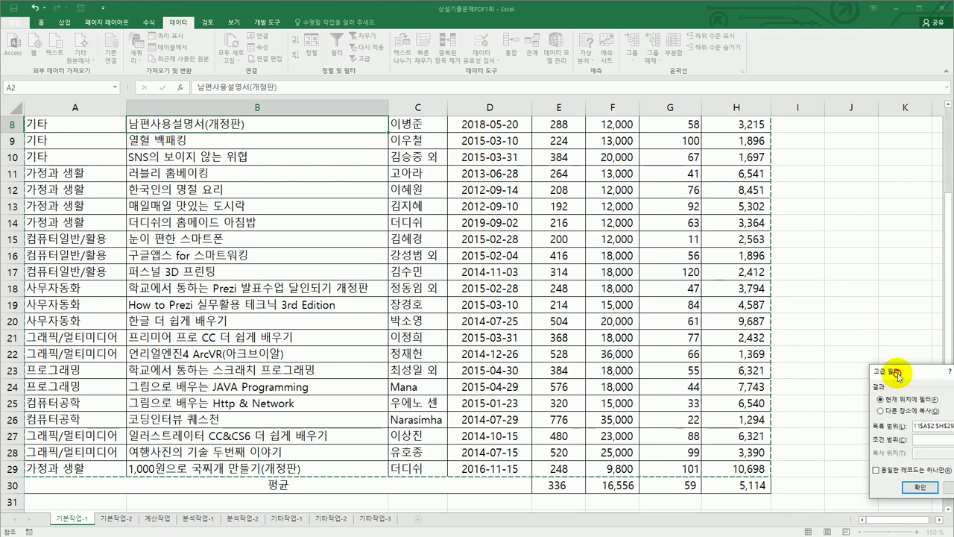
left_click_drag(898, 370, 621, 298)
left_click(642, 368)
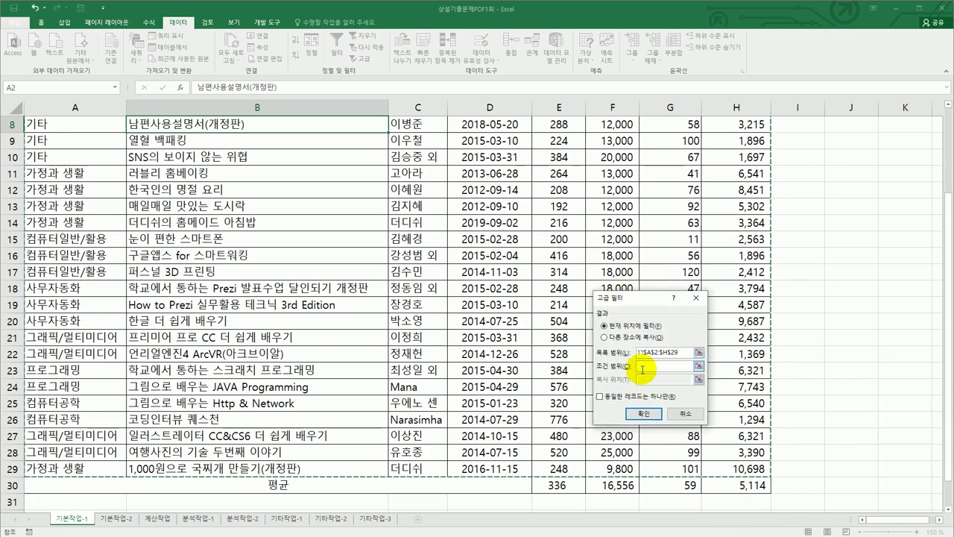
scroll(447, 403, "down", 2)
left_click_drag(28, 419, 75, 436)
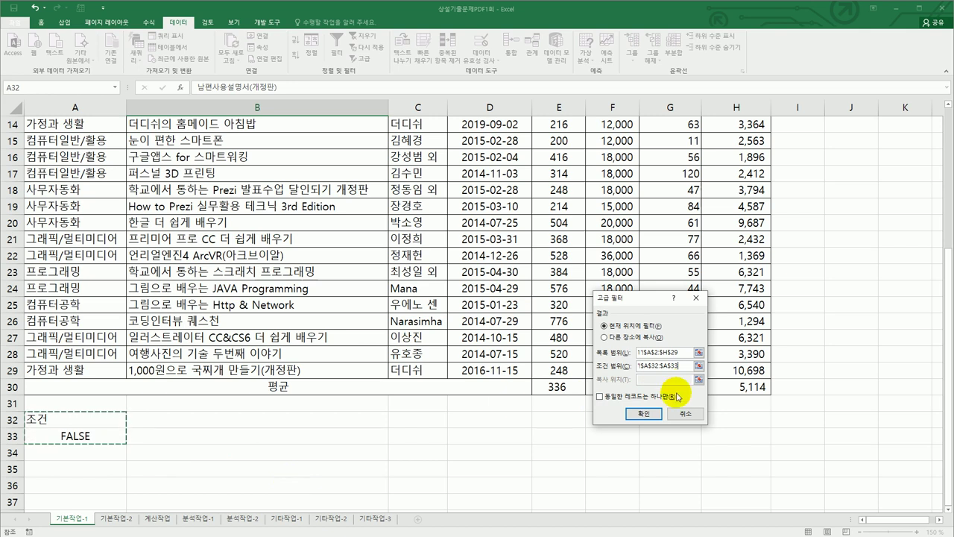
left_click(679, 413)
Copy the headers 도서명, 페이지, 정가 and 판매량 from row 2 and paste them starting at B35
scroll(666, 410, "up", 5)
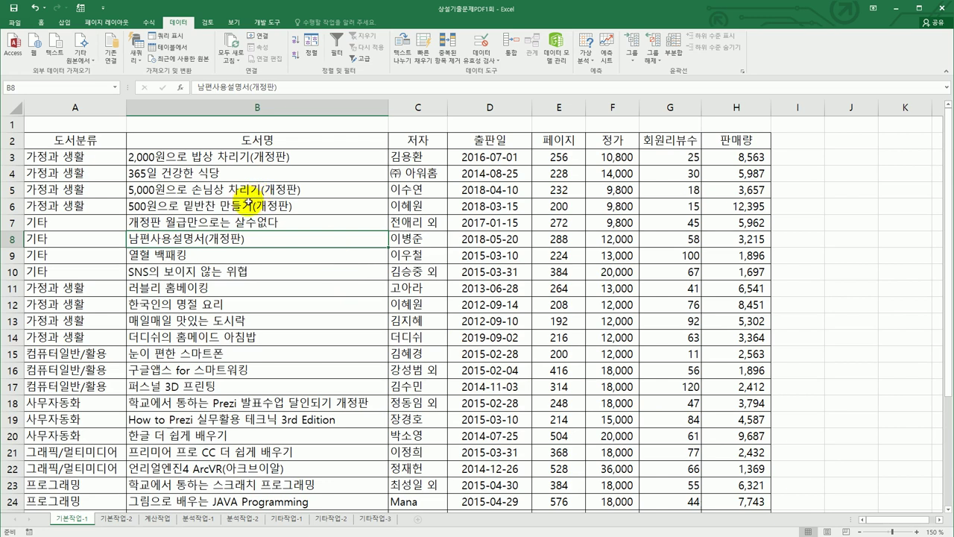
left_click(303, 141)
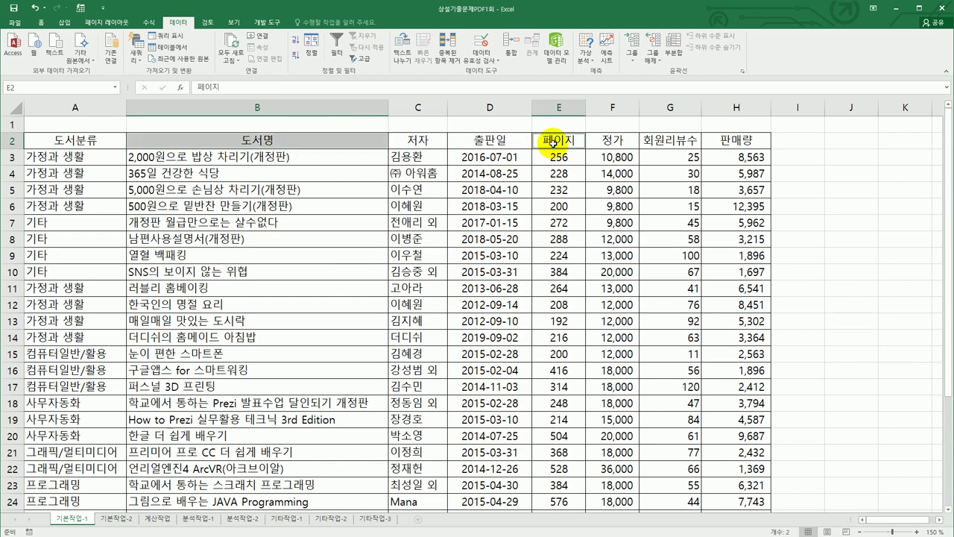
left_click(601, 140, "ctrl")
left_click(726, 140, "ctrl")
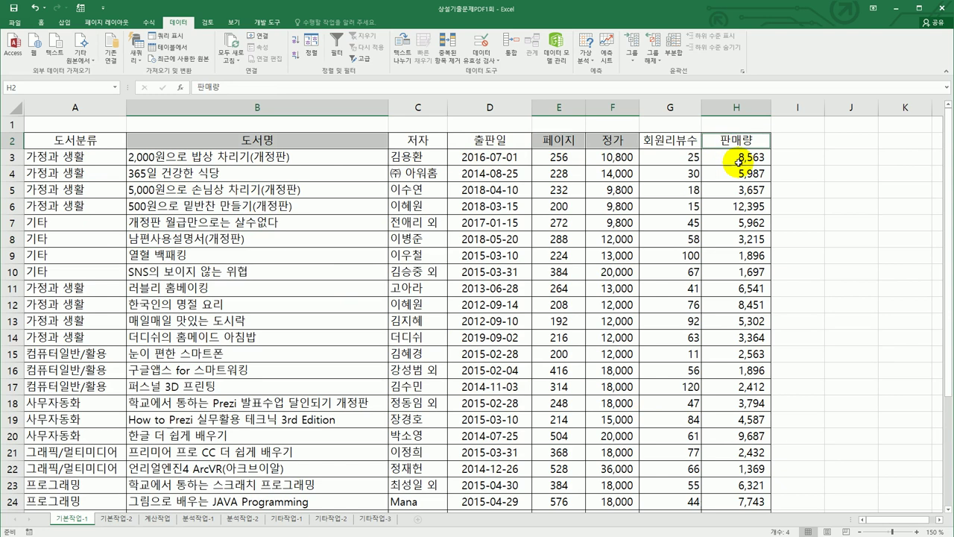
key("ctrl+c")
scroll(738, 164, "down", 5)
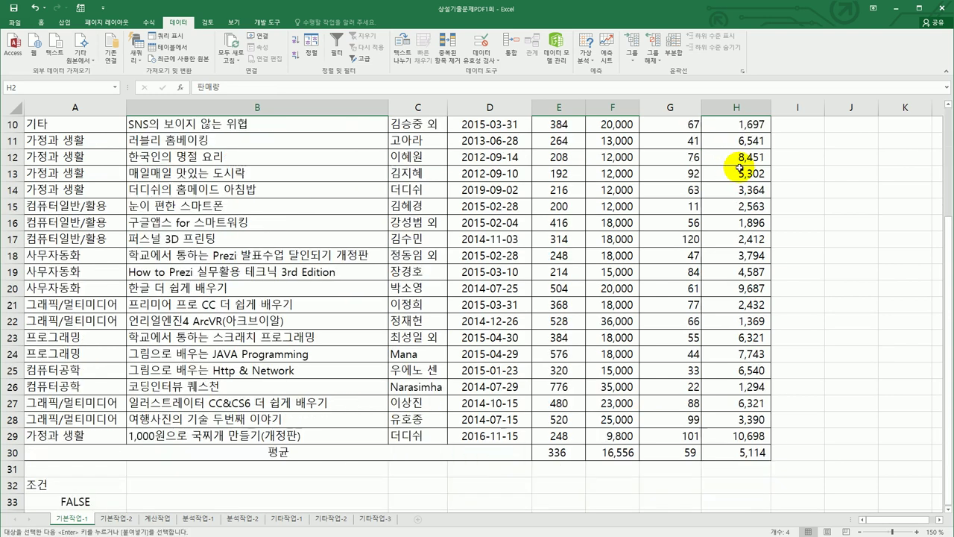
scroll(738, 167, "down", 1)
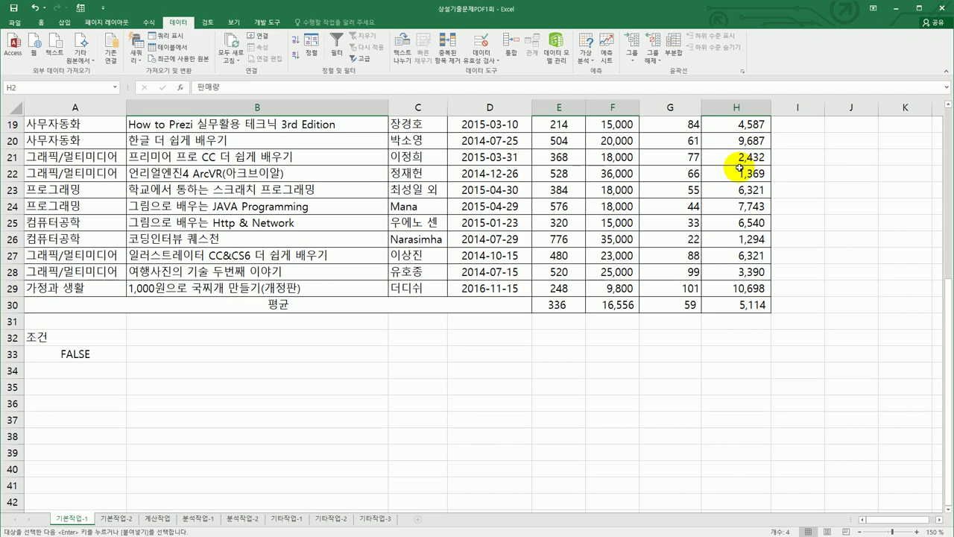
left_click(210, 394)
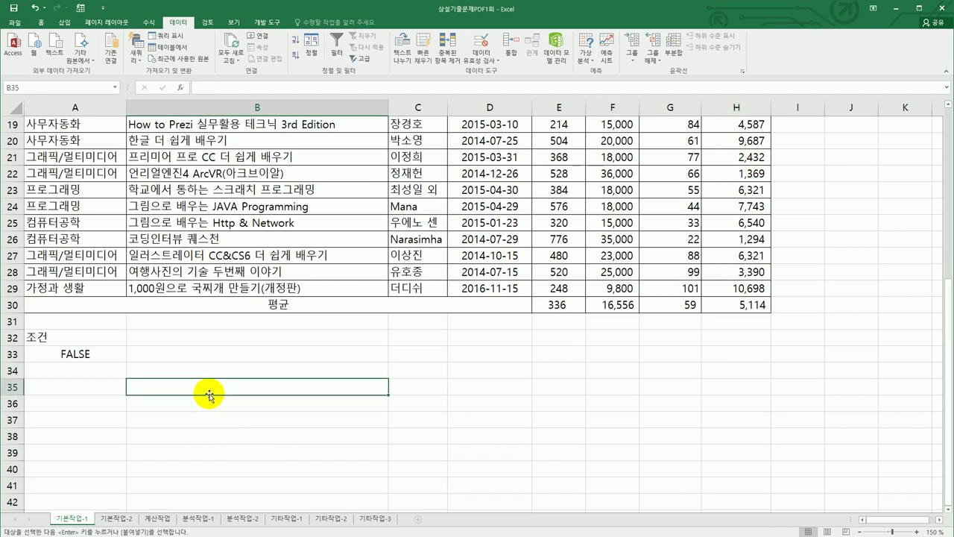
key("ctrl+v")
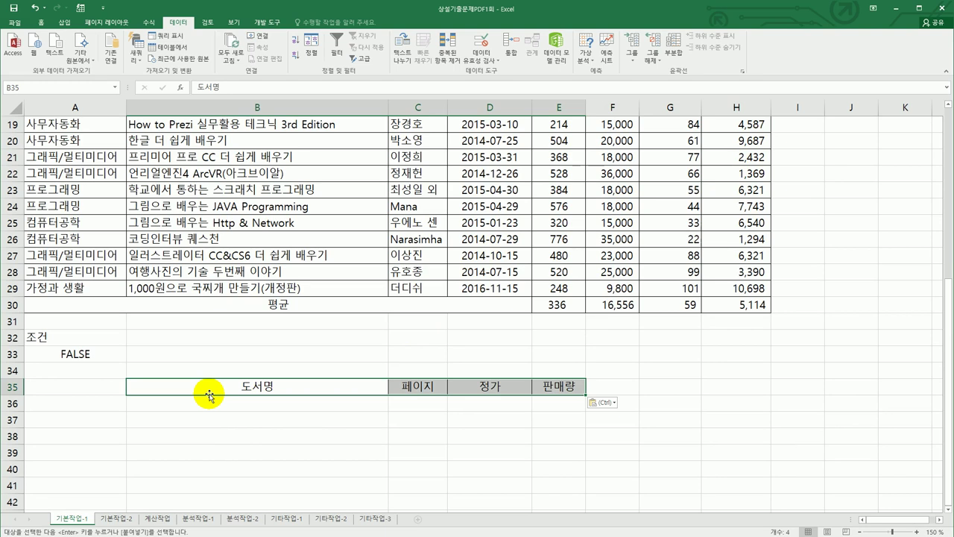
Start an advanced filter with list range $A$2:$H$29 and criteria range $A$32:$A$33
scroll(210, 396, "up", 6)
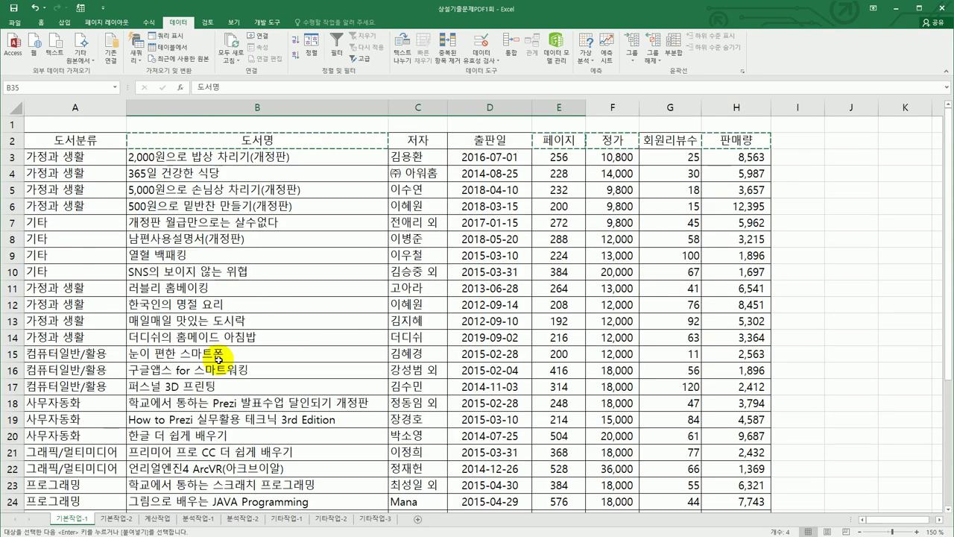
left_click(246, 272)
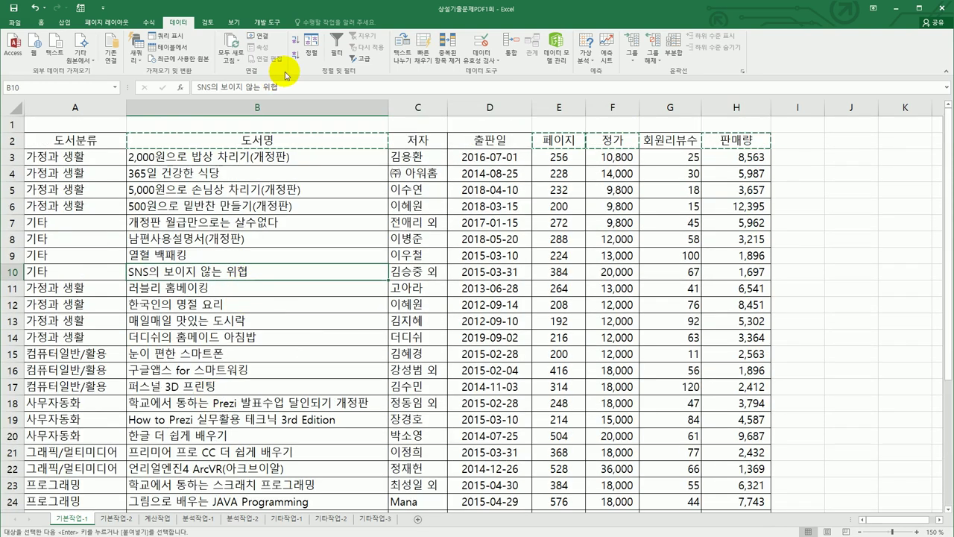
left_click(362, 59)
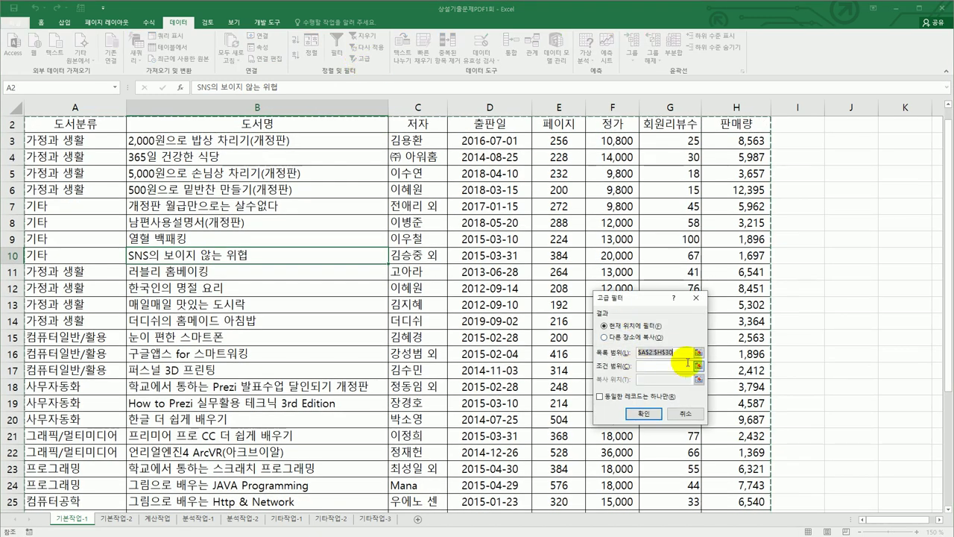
left_click_drag(84, 124, 717, 465)
left_click(653, 366)
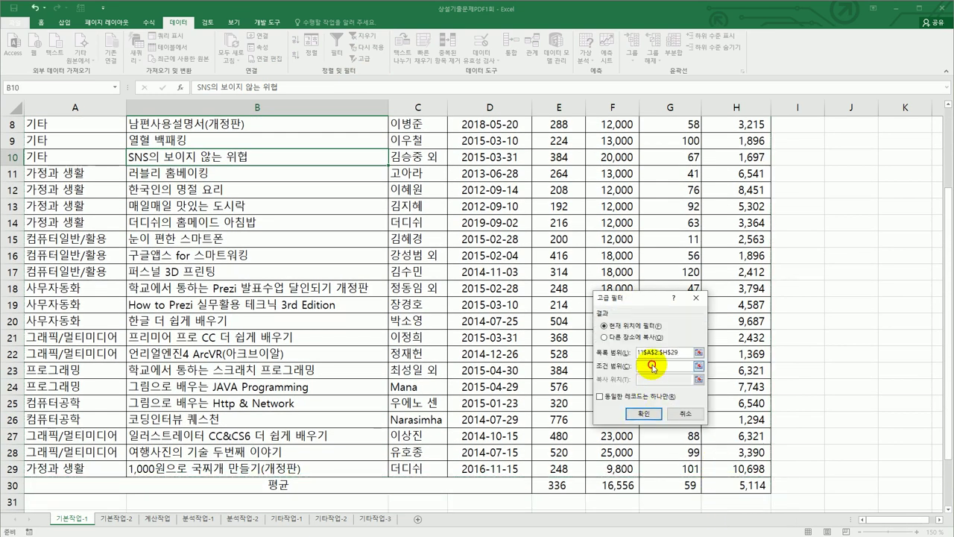
scroll(340, 321, "down", 2)
left_click_drag(65, 418, 78, 435)
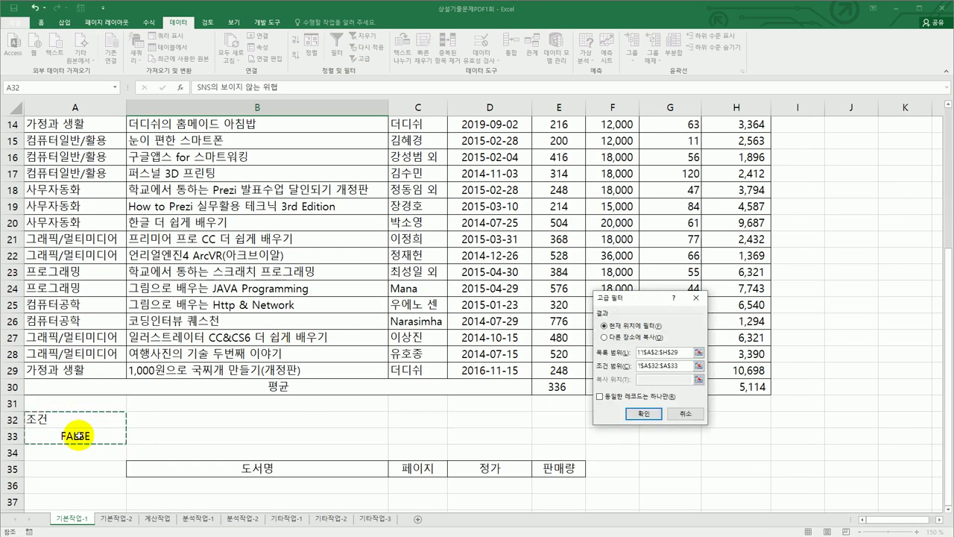
Set the advanced filter to copy its results to another location, $B$35:$E$35, and run it
left_click(661, 338)
left_click(655, 378)
left_click(264, 472)
left_click_drag(264, 472, 541, 471)
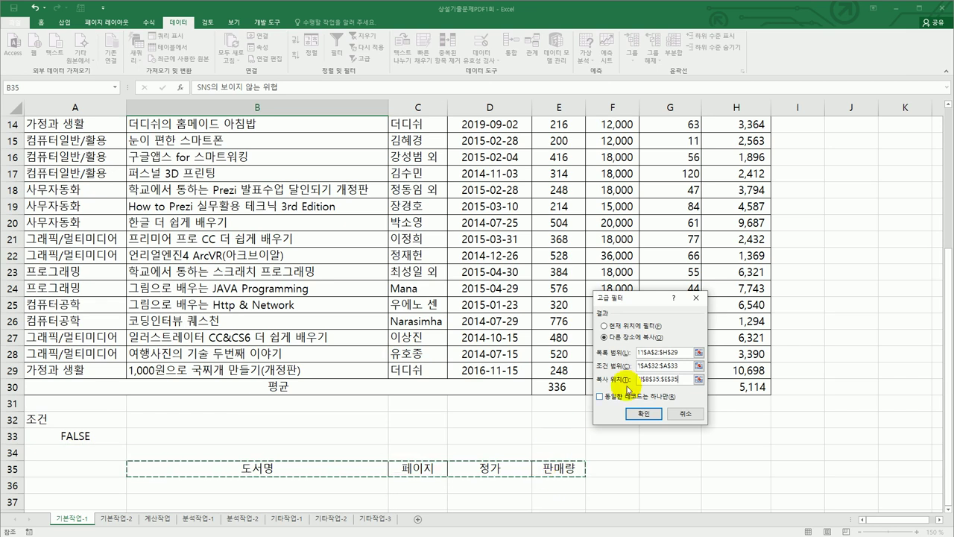
left_click(643, 413)
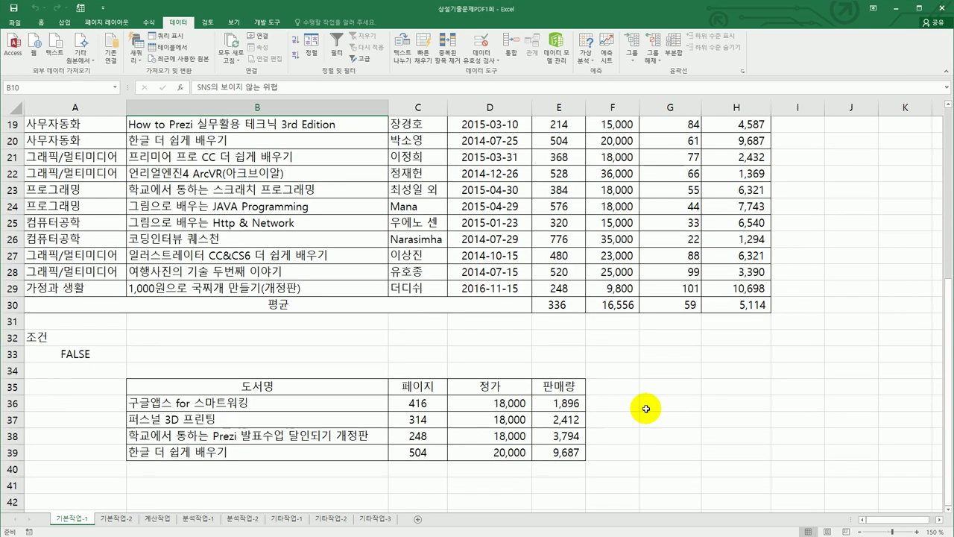
scroll(646, 409, "down", 1)
left_click(93, 305)
left_click_drag(179, 358, 550, 403)
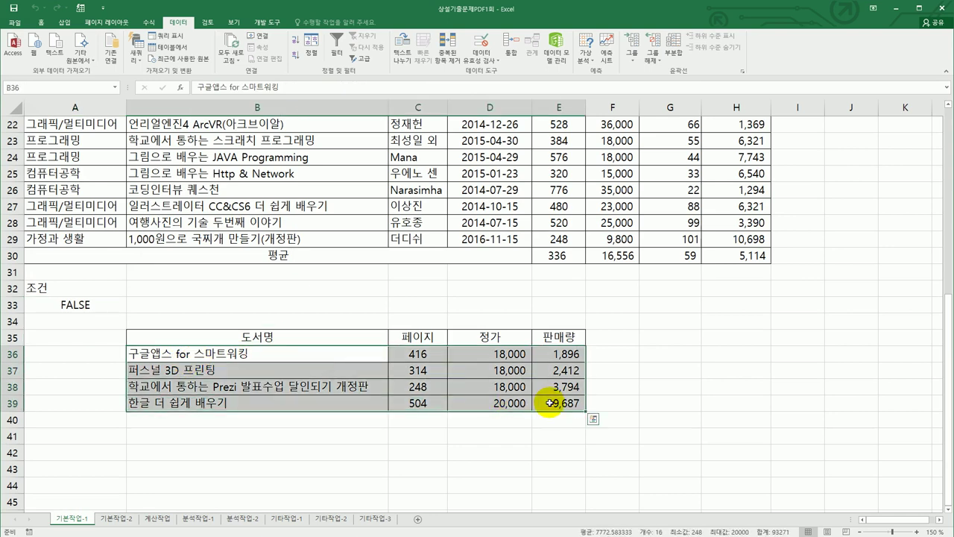
left_click(549, 402)
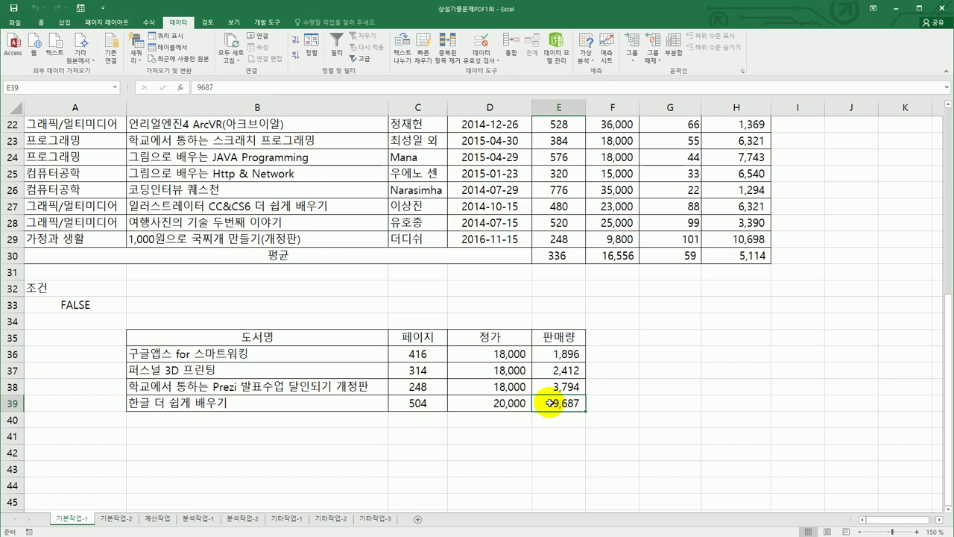
Start a new conditional formatting rule for A3:H29 that uses a formula to determine the cells to format
scroll(123, 505, "up", 7)
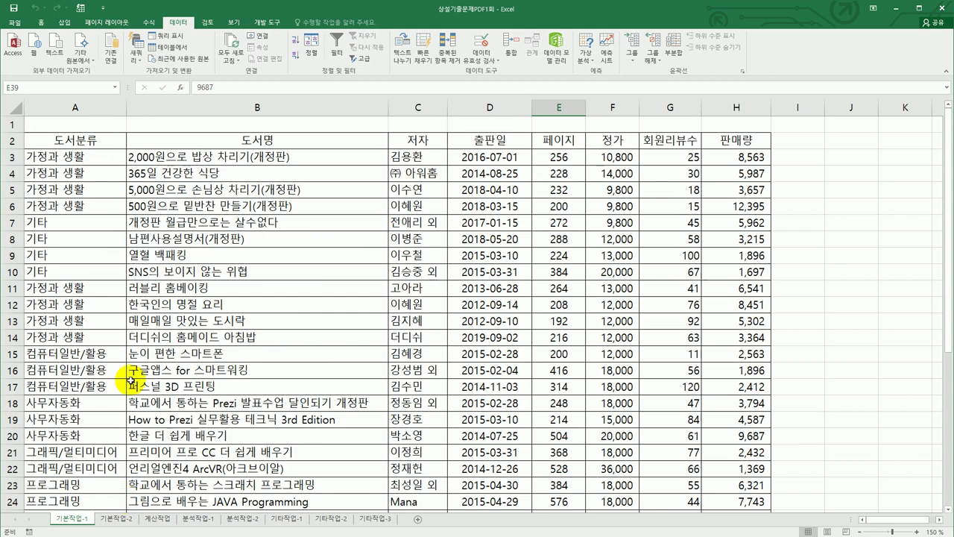
left_click_drag(85, 158, 738, 469)
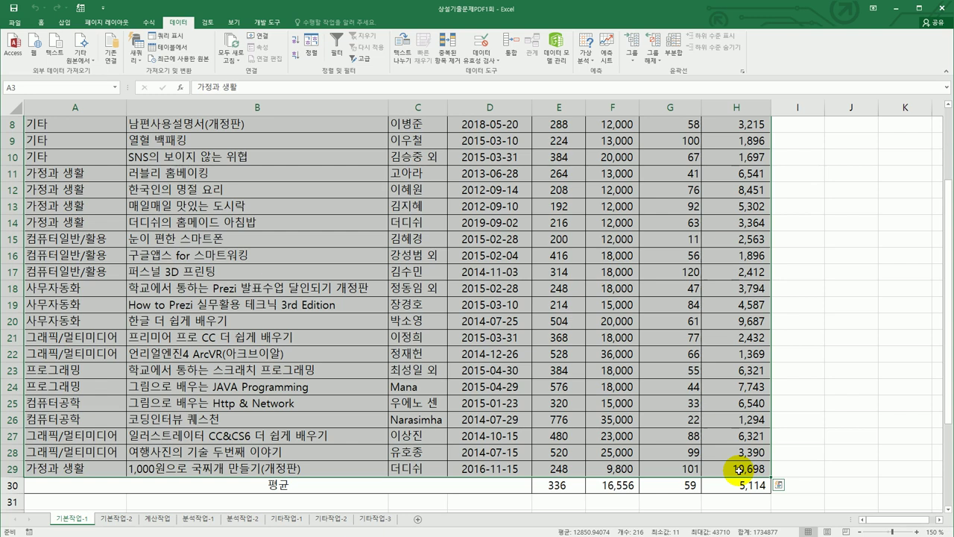
scroll(738, 469, "up", 3)
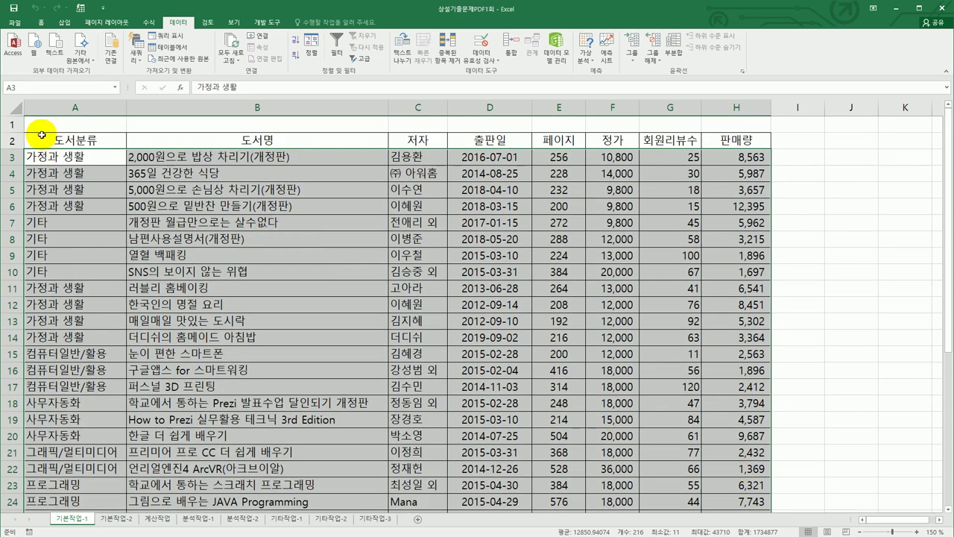
left_click(41, 22)
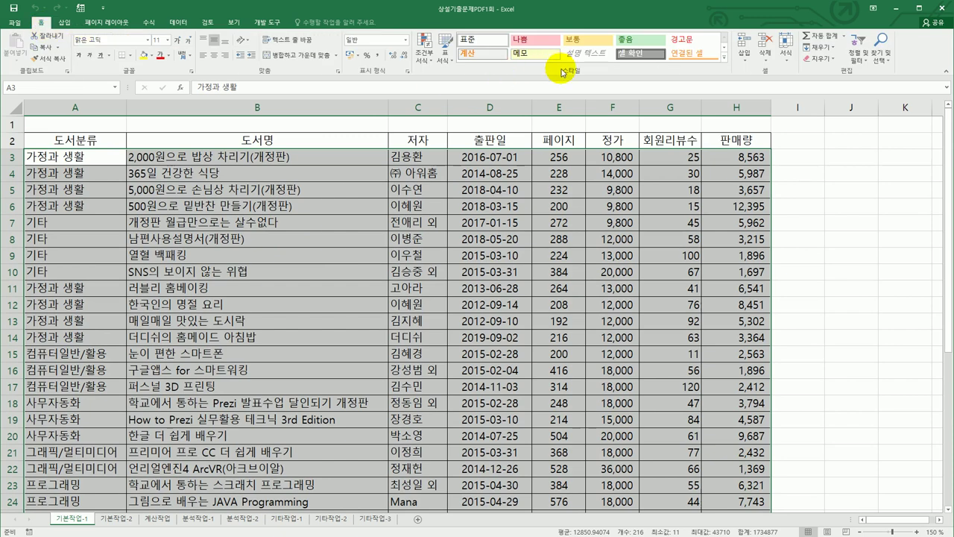
left_click(426, 56)
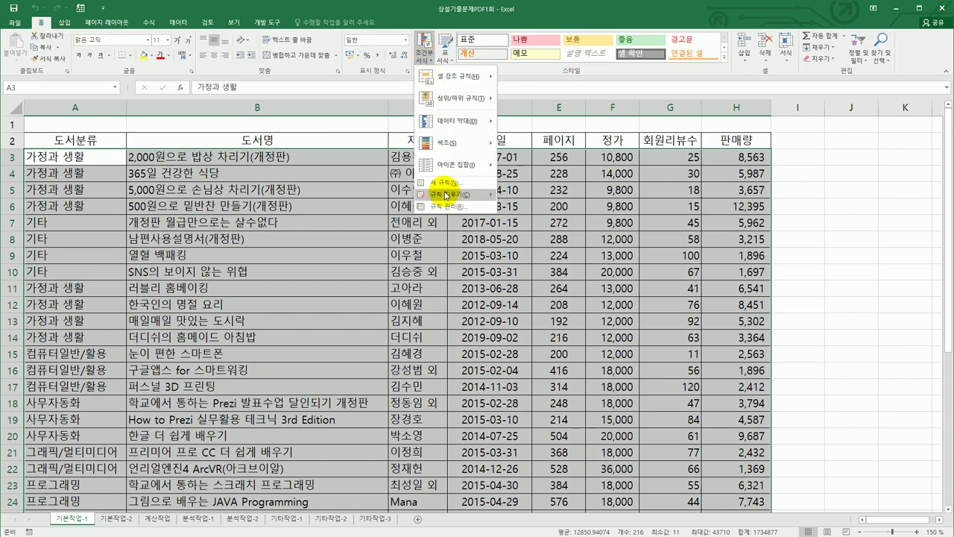
left_click(446, 183)
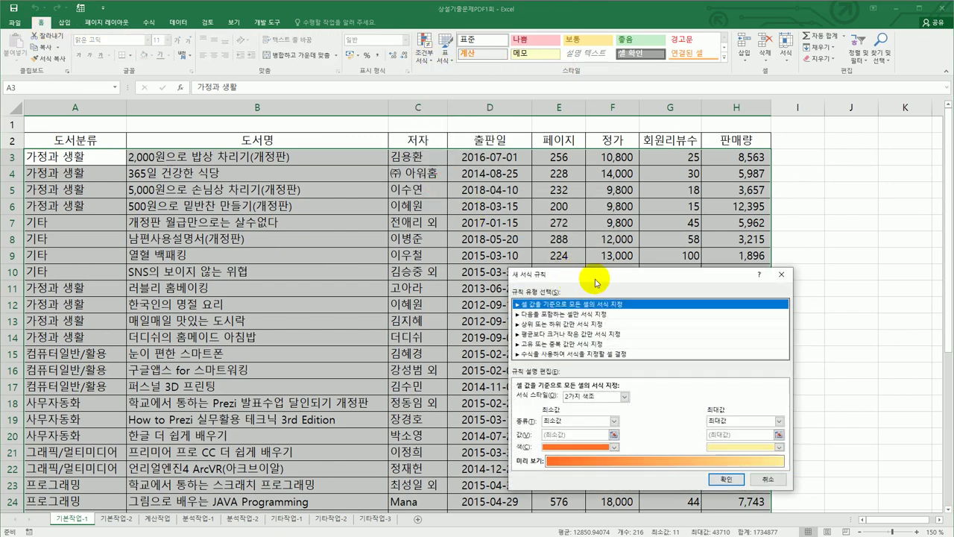
left_click(524, 292)
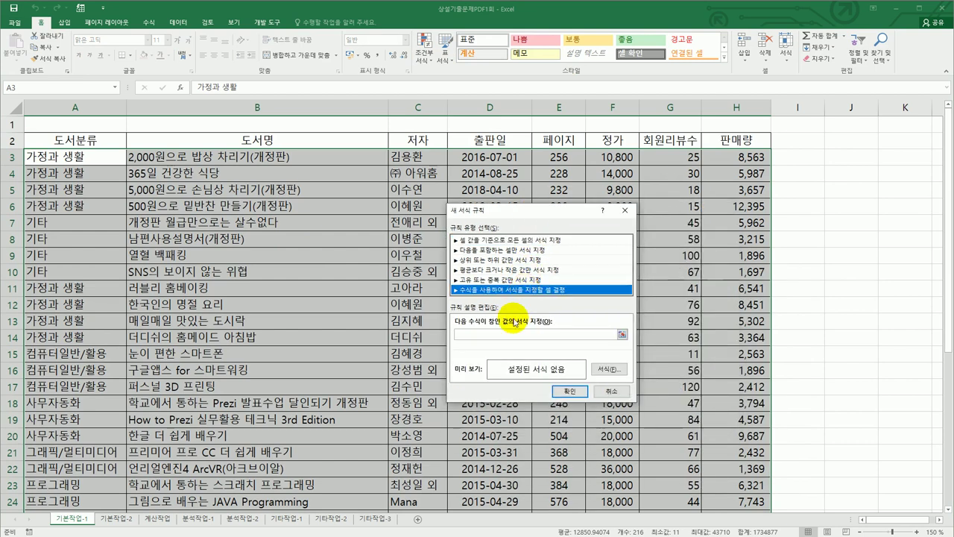
Begin the rule's formula with =and(year(today())-year($D3)>=2 as its first condition, locking only the column of D3
left_click(504, 334)
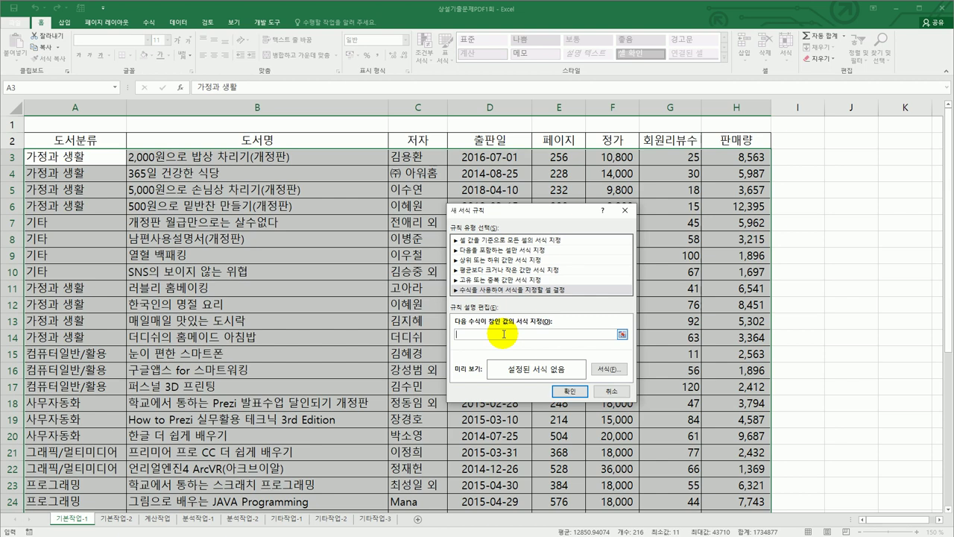
type("=and(")
type("year(today()")
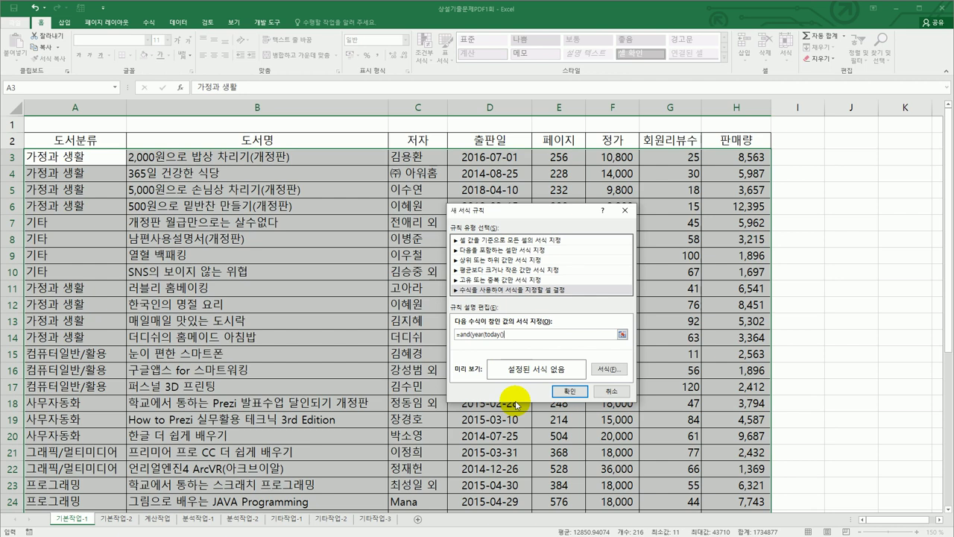
type(")-year(")
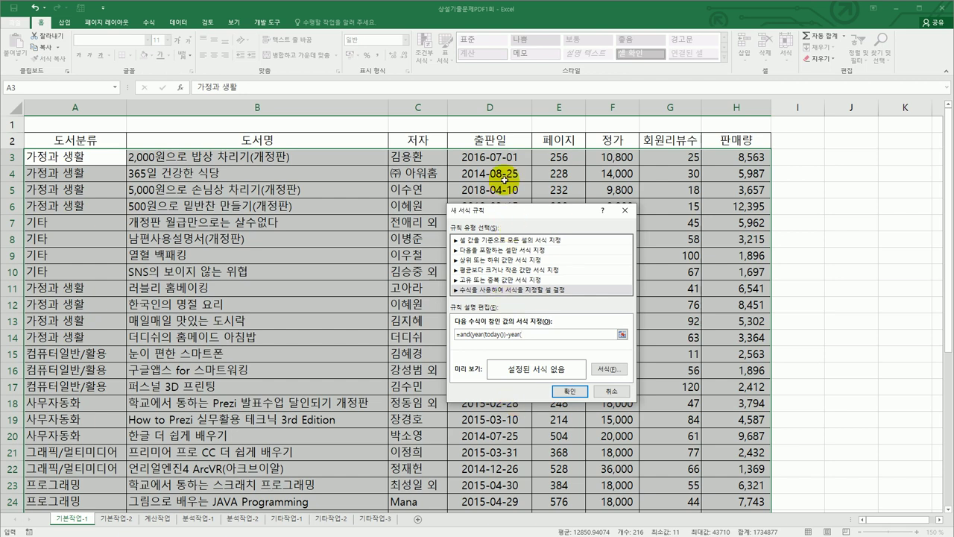
left_click(501, 157)
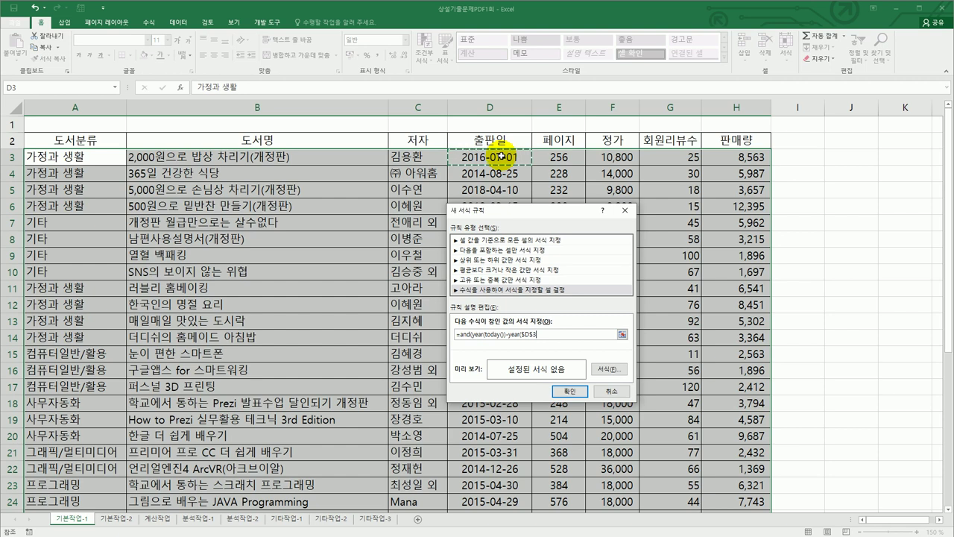
key("F4")
key("F4")
type(")>=2")
Add the second condition year(today())-year($D3)<=4 to the rule's formula and close the AND function
type(",year(today()")
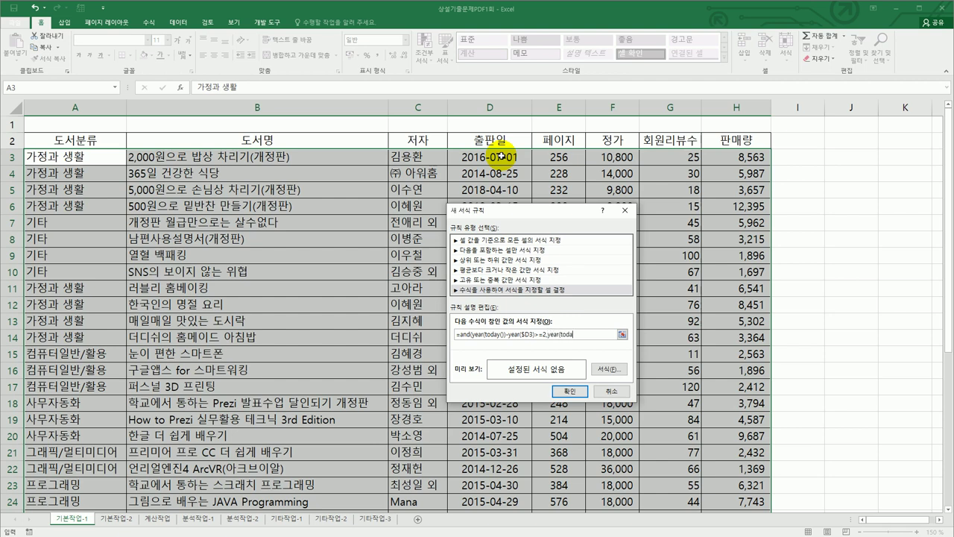
type(")-year(")
left_click(501, 155)
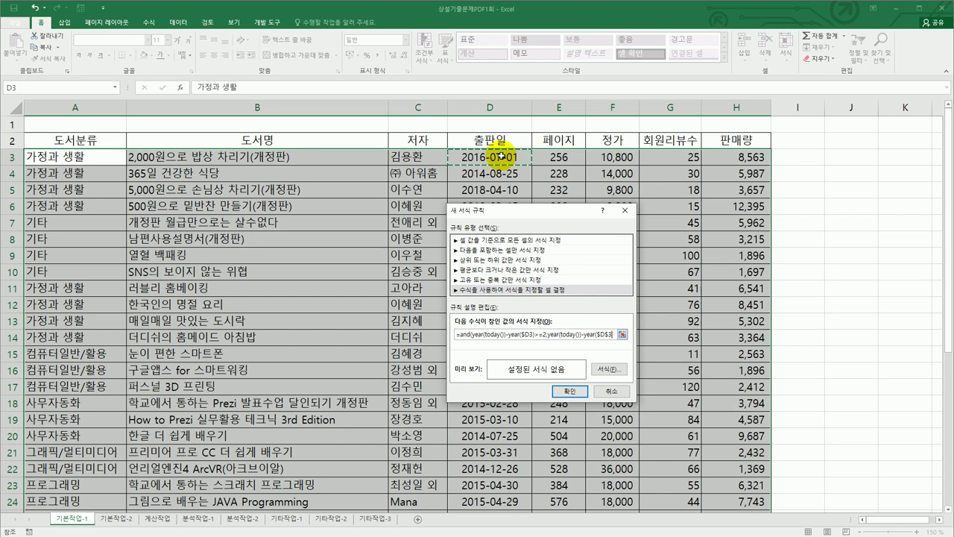
key("F4")
key("F4")
type(")<=4)")
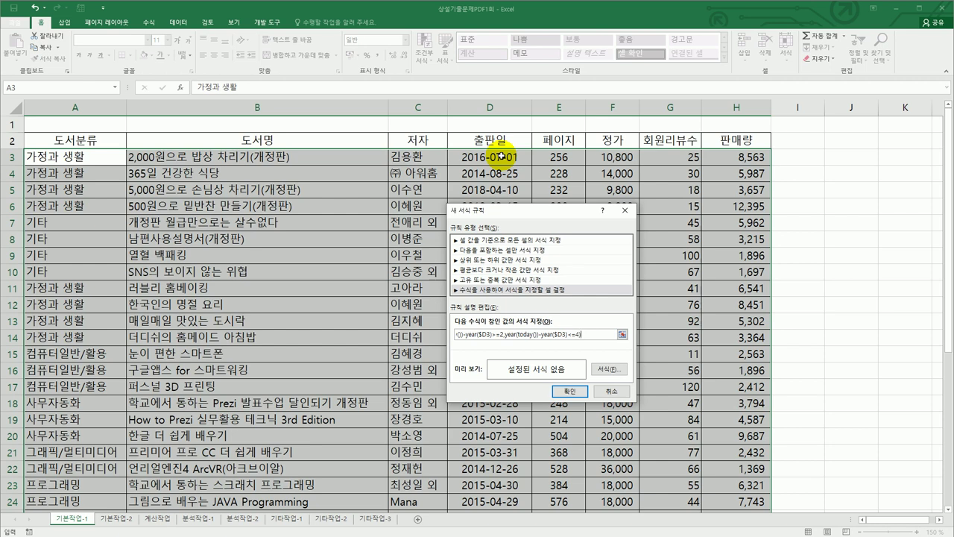
Set the rule's font format to bold italic (굵은 기울임꼴) in blue and apply the rule to the book rows
left_click(615, 370)
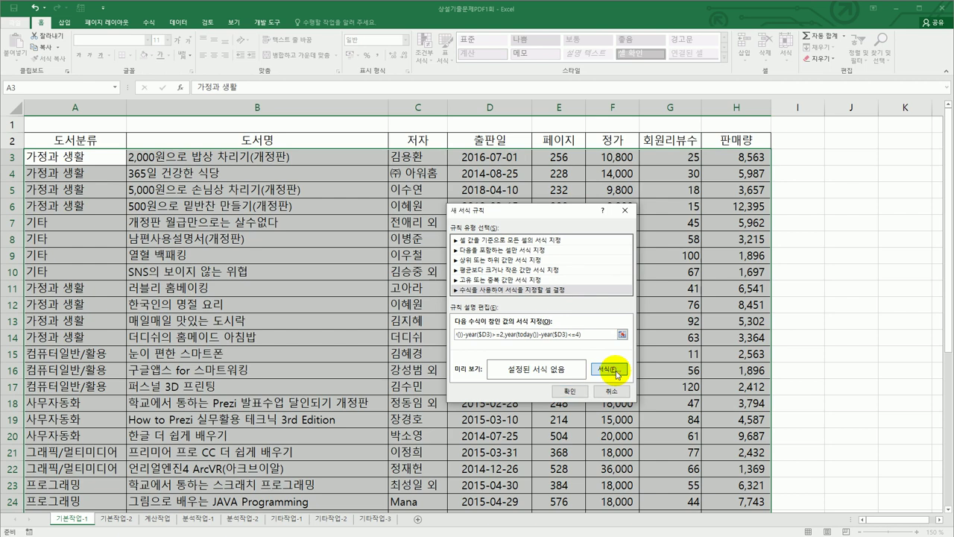
left_click_drag(633, 217, 736, 197)
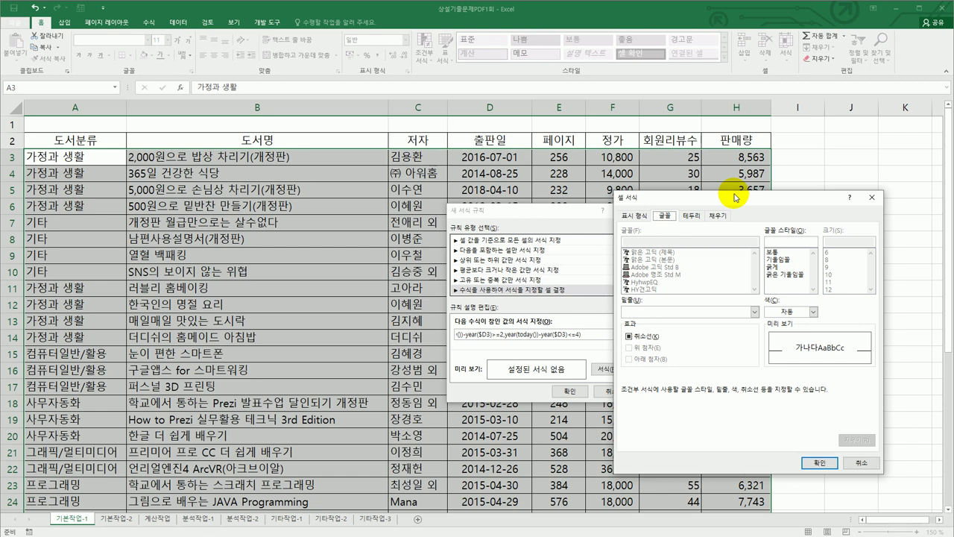
left_click(776, 275)
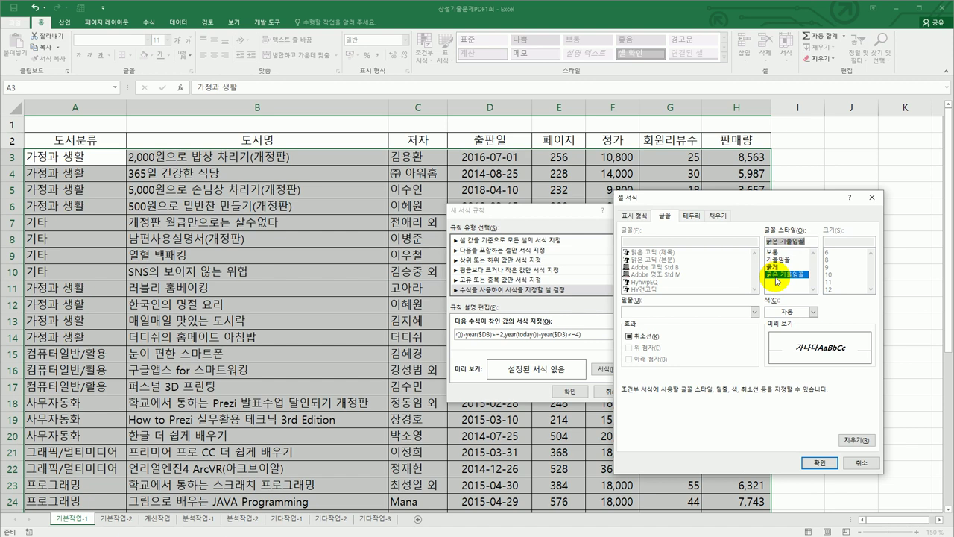
left_click(813, 311)
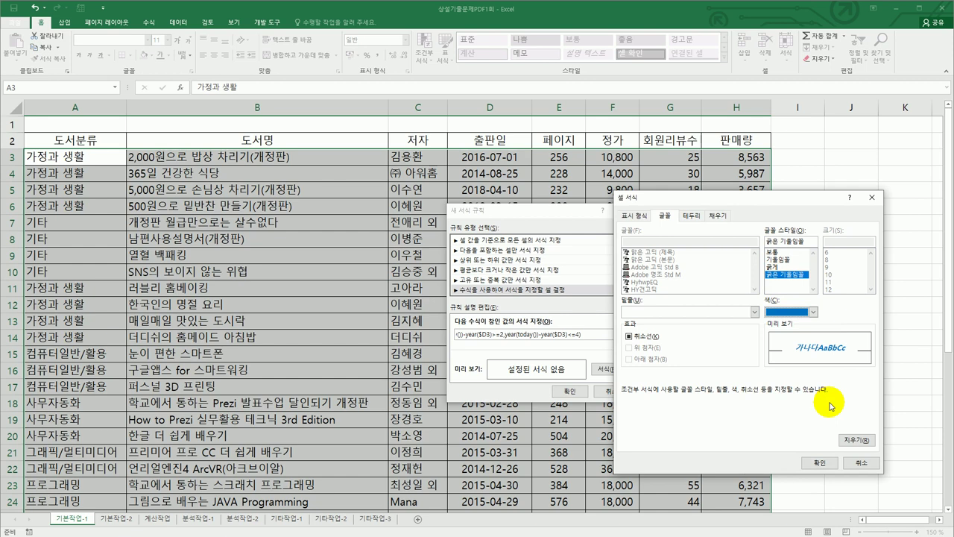
left_click(819, 462)
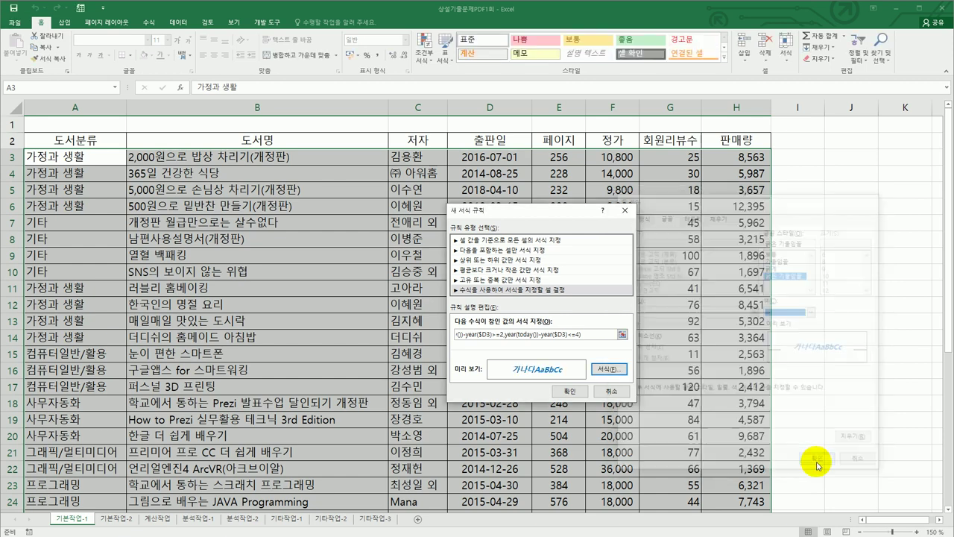
left_click(558, 391)
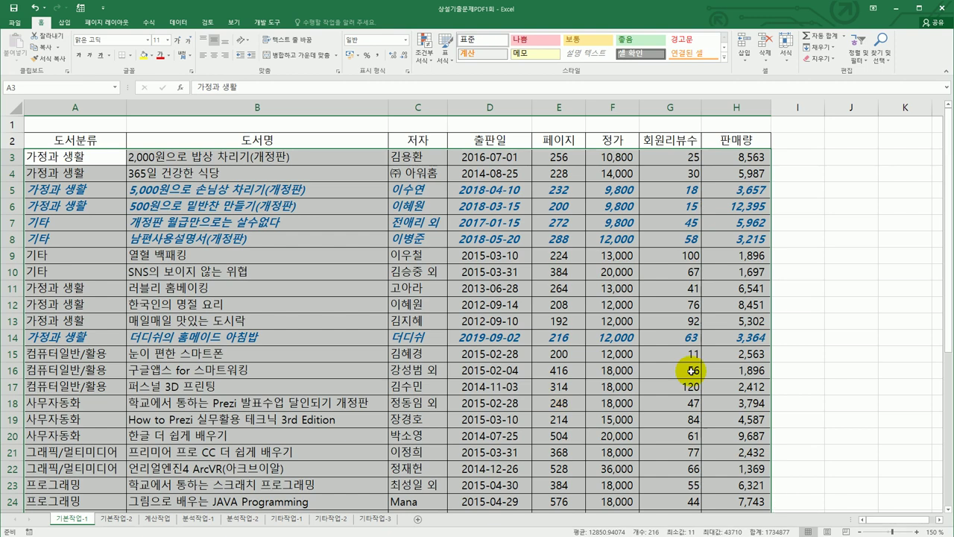
scroll(690, 370, "down", 2)
scroll(690, 371, "up", 2)
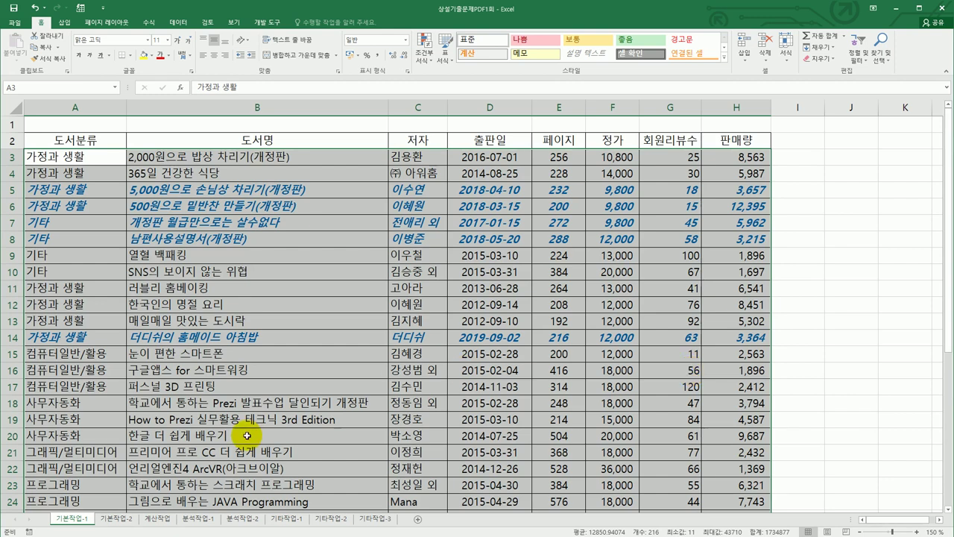
On the 기본작업-2 sheet, set the average cells E30:H30 to be locked with their formulas hidden
left_click(116, 524)
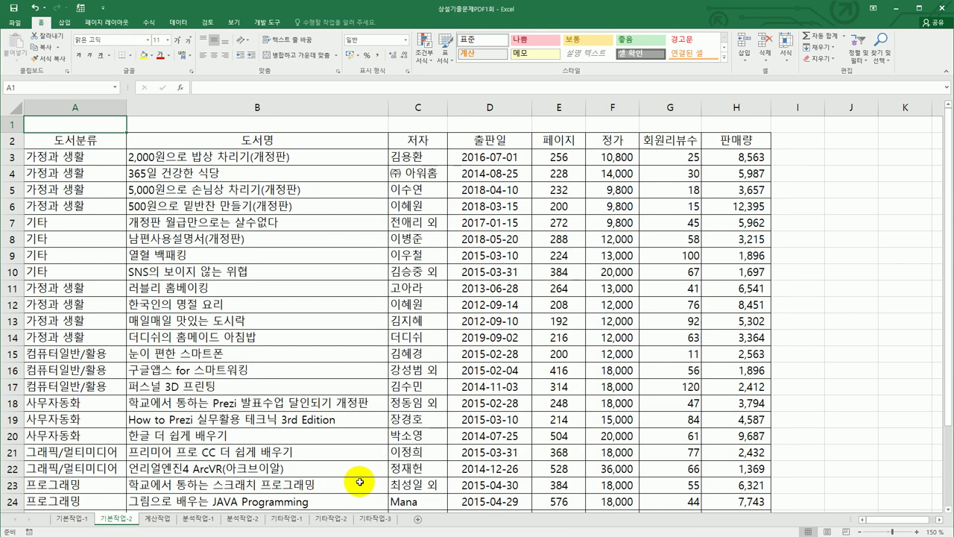
scroll(455, 421, "down", 4)
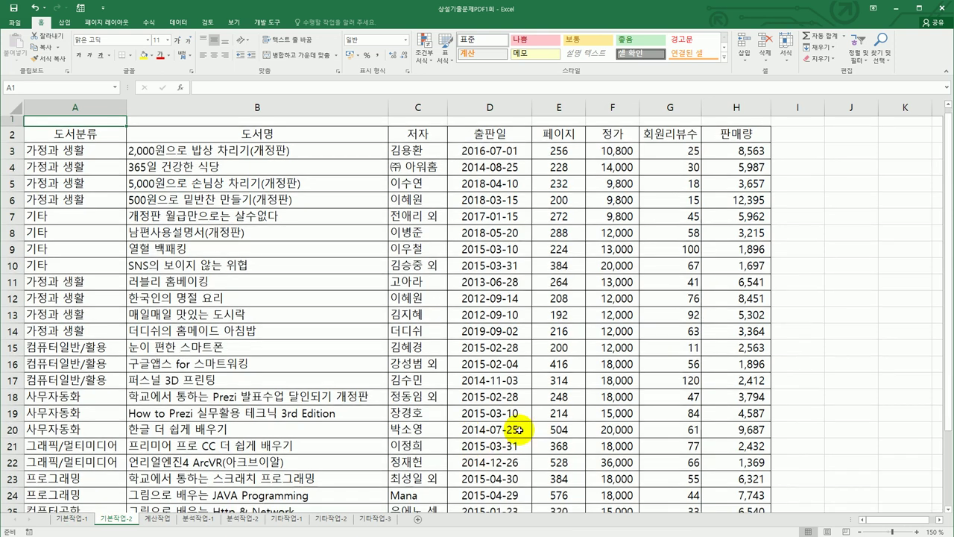
left_click_drag(558, 403, 734, 401)
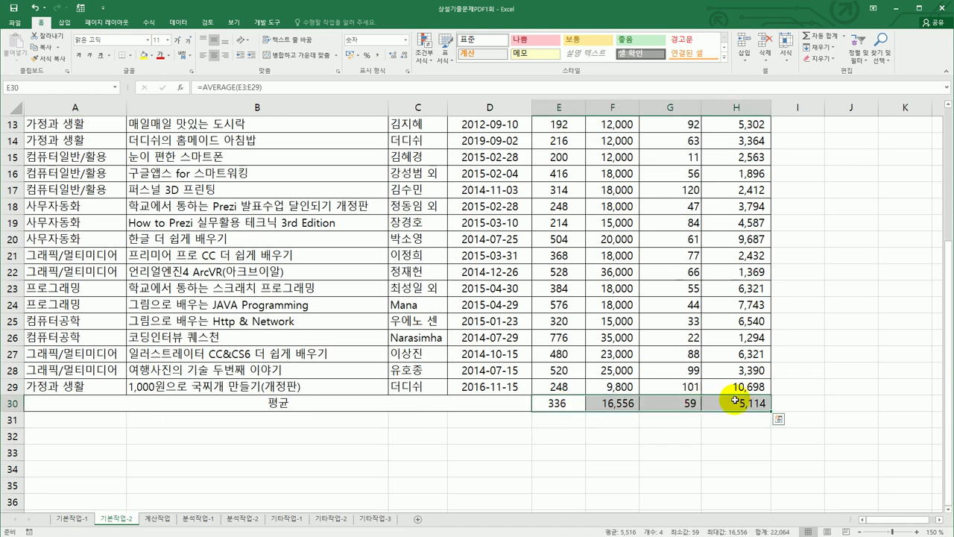
scroll(734, 401, "down", 2)
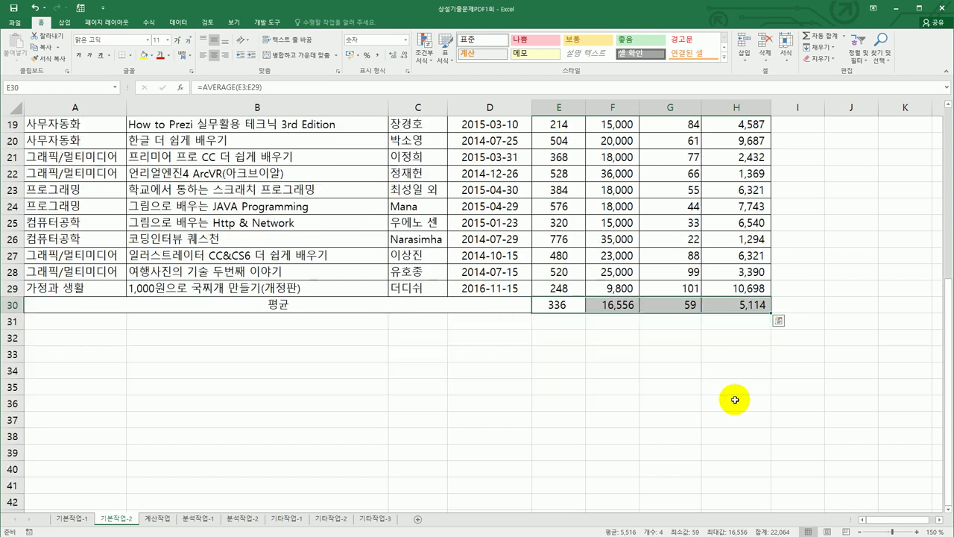
right_click(568, 305)
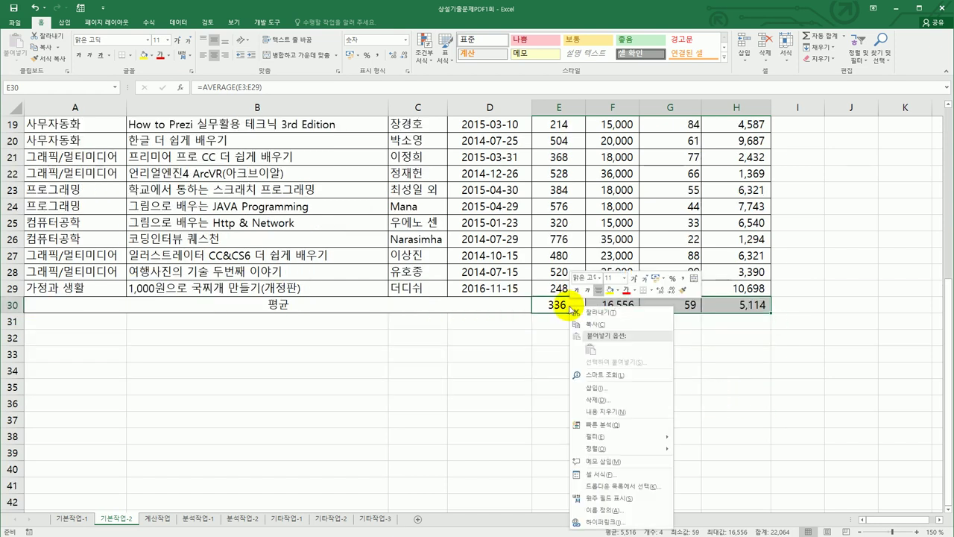
left_click(619, 475)
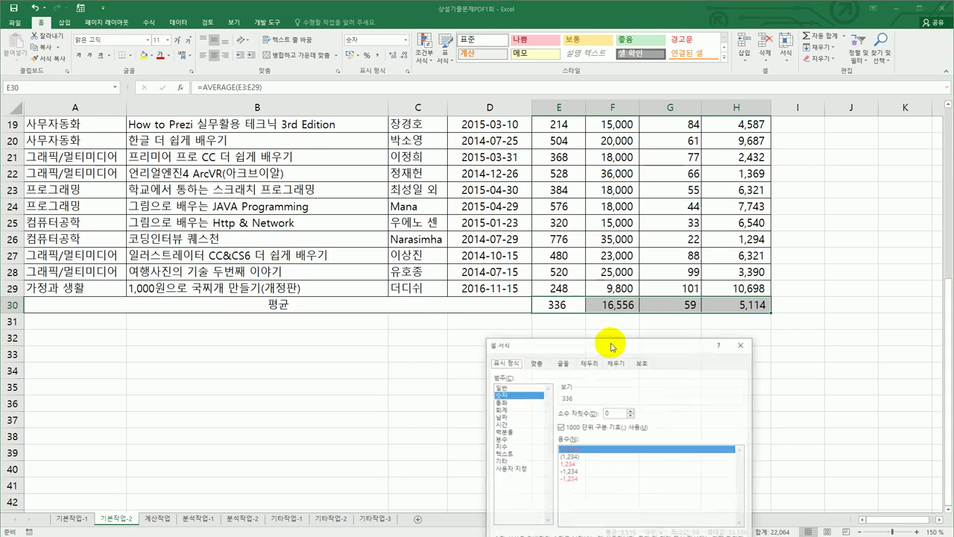
left_click_drag(628, 306, 334, 162)
left_click(351, 179)
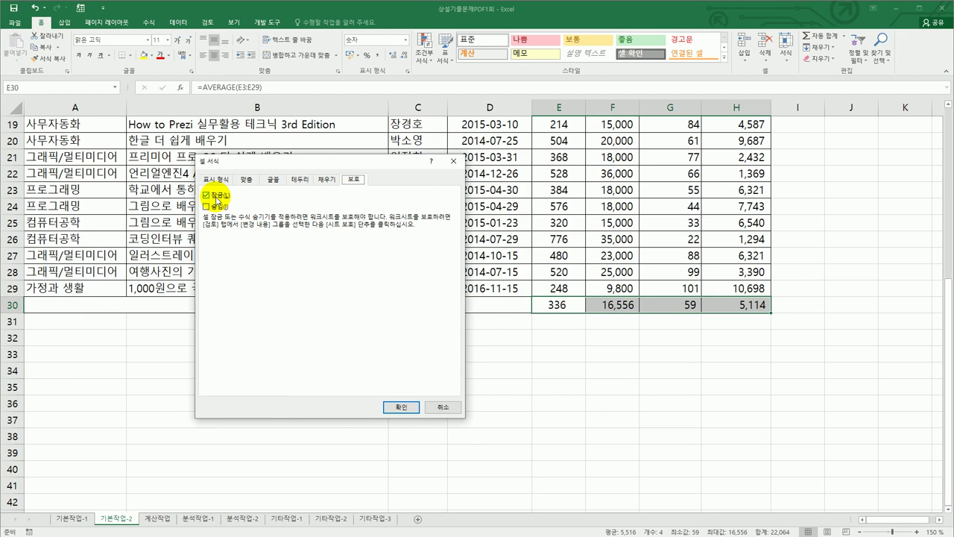
left_click(217, 208)
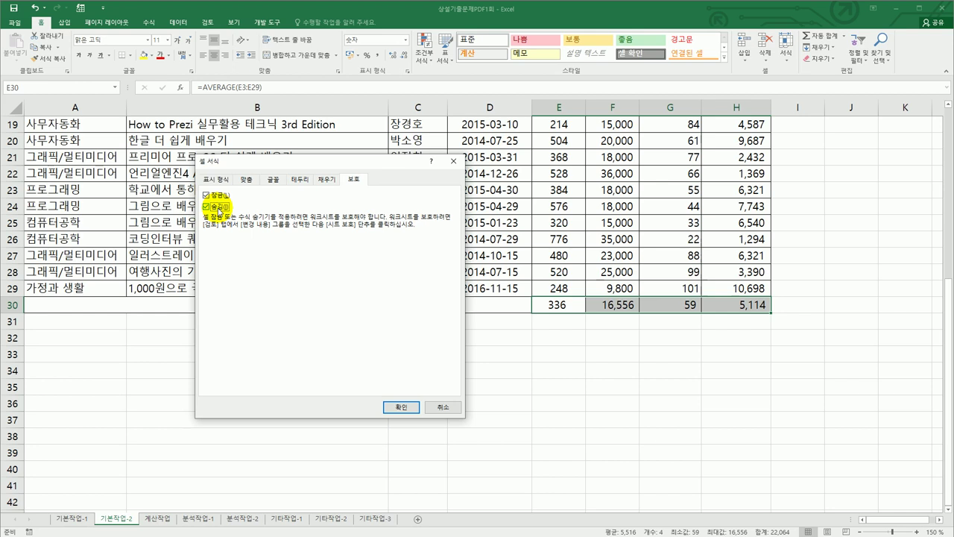
left_click(401, 407)
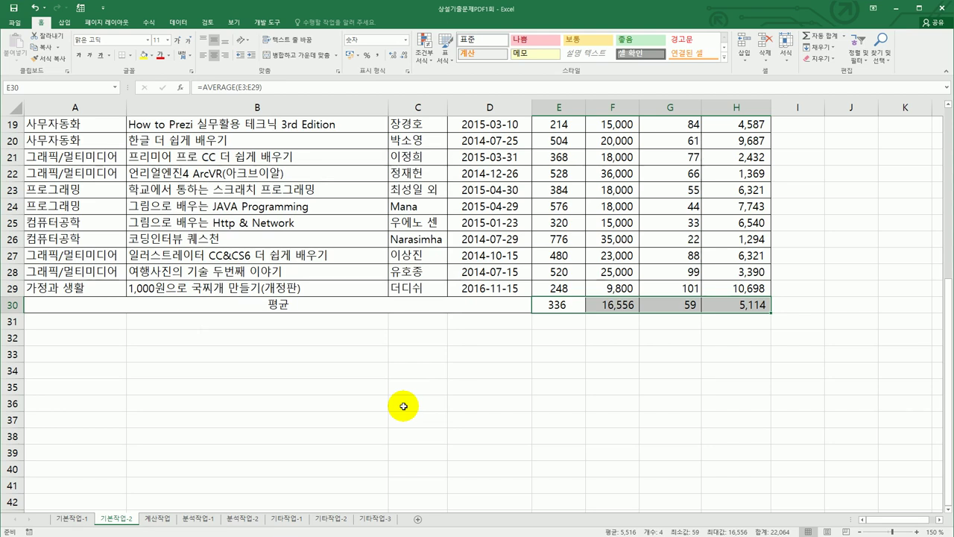
Protect the 기본작업-2 sheet without a password, additionally allowing cell formatting (셀 서식)
left_click(208, 22)
left_click(287, 49)
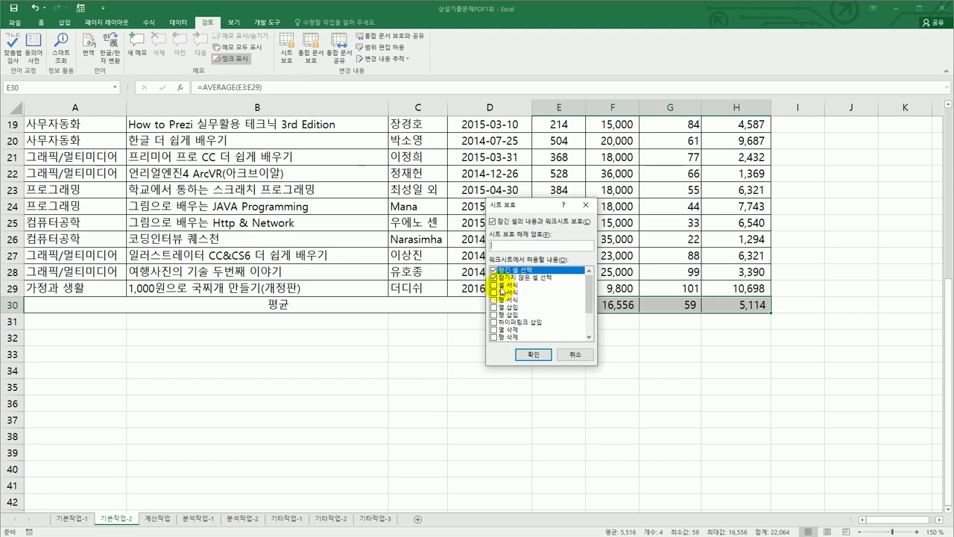
left_click(494, 285)
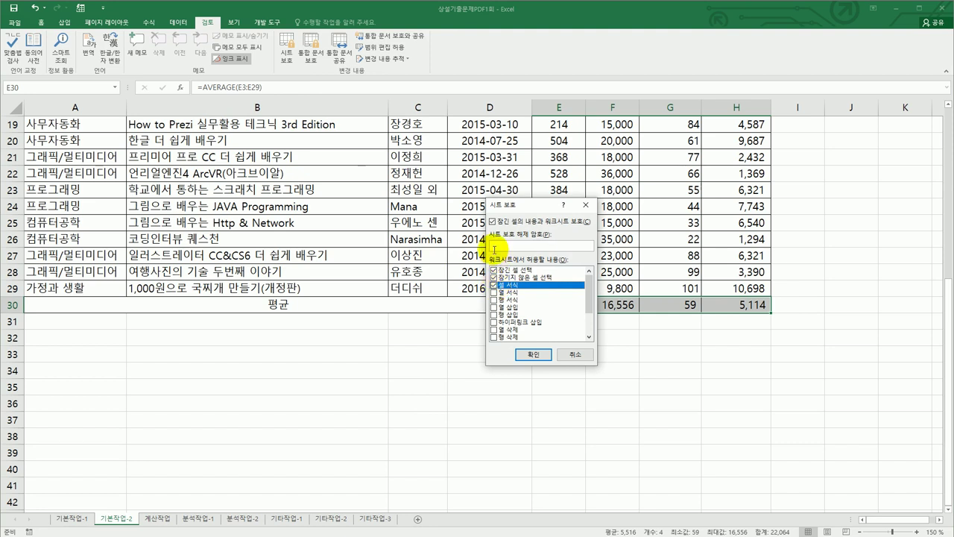
left_click(535, 355)
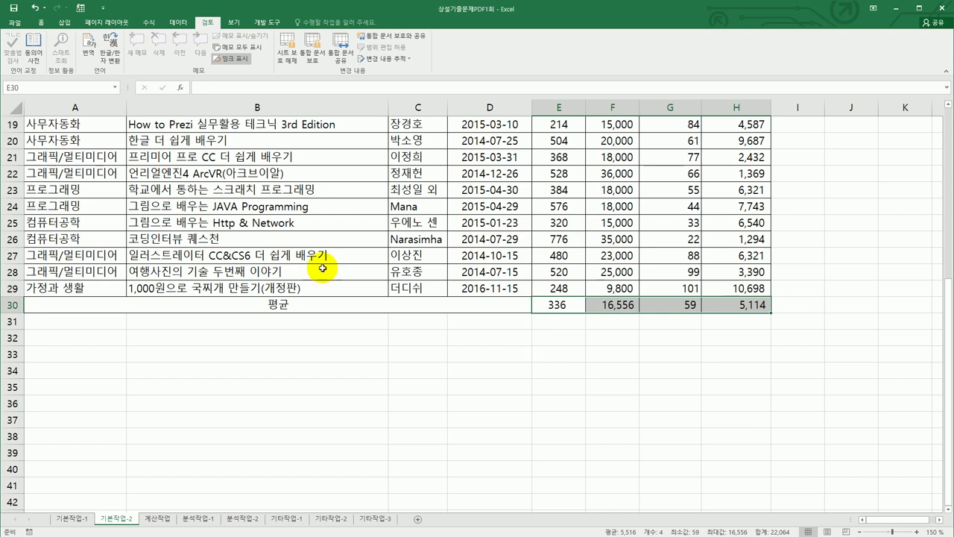
Show the 기본작업-2 sheet in page break preview at 100% zoom
left_click(234, 23)
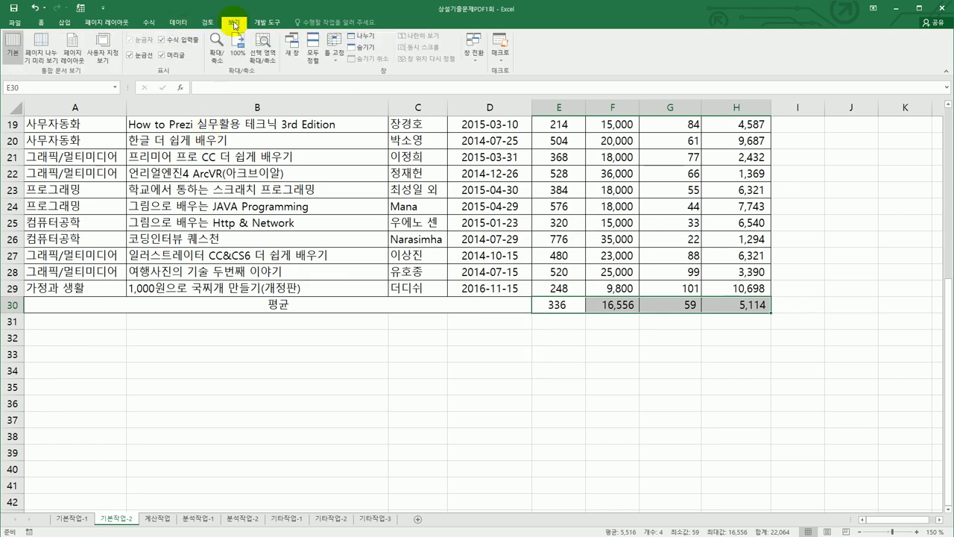
left_click(43, 52)
scroll(455, 286, "up", 6)
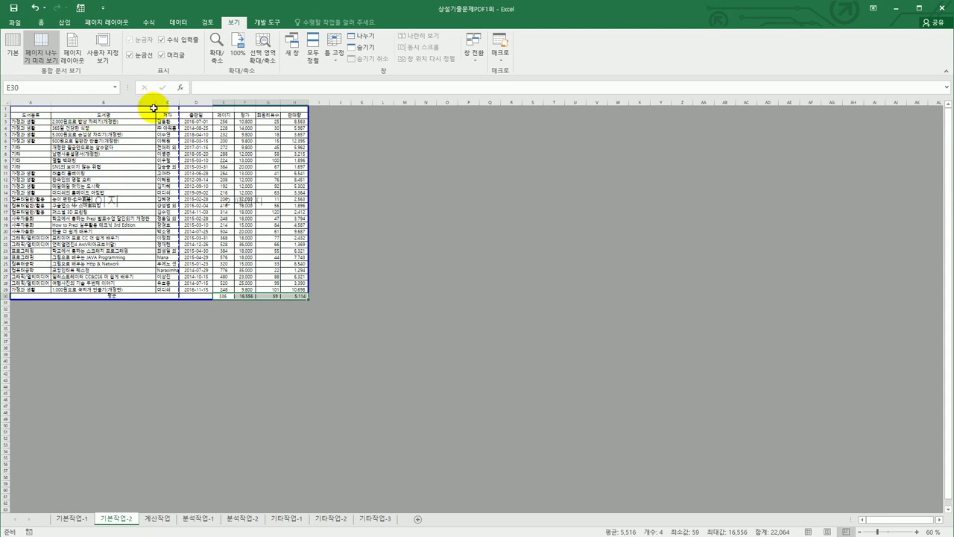
left_click(238, 47)
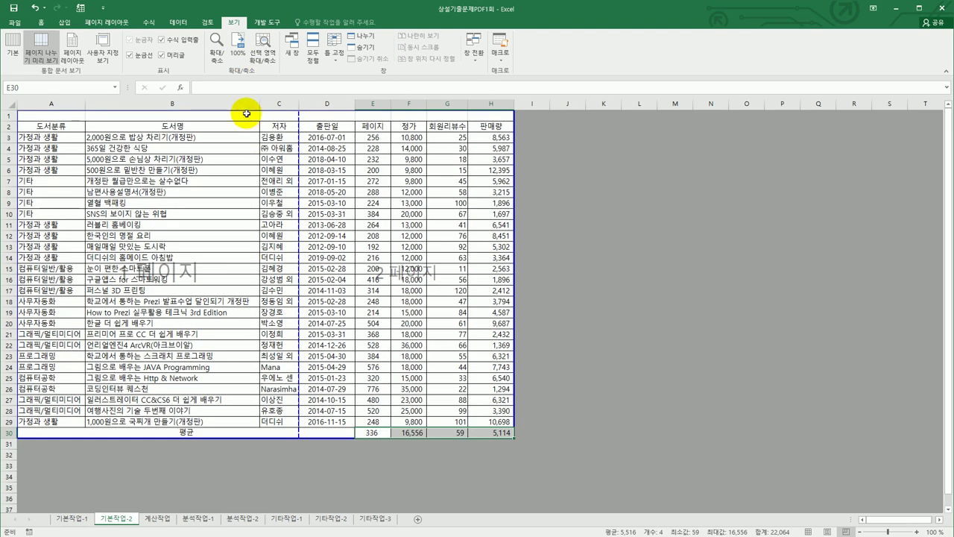
Limit the print area to A2:H30 and move the vertical page break past column H so everything prints on one page
left_click_drag(246, 112, 247, 122)
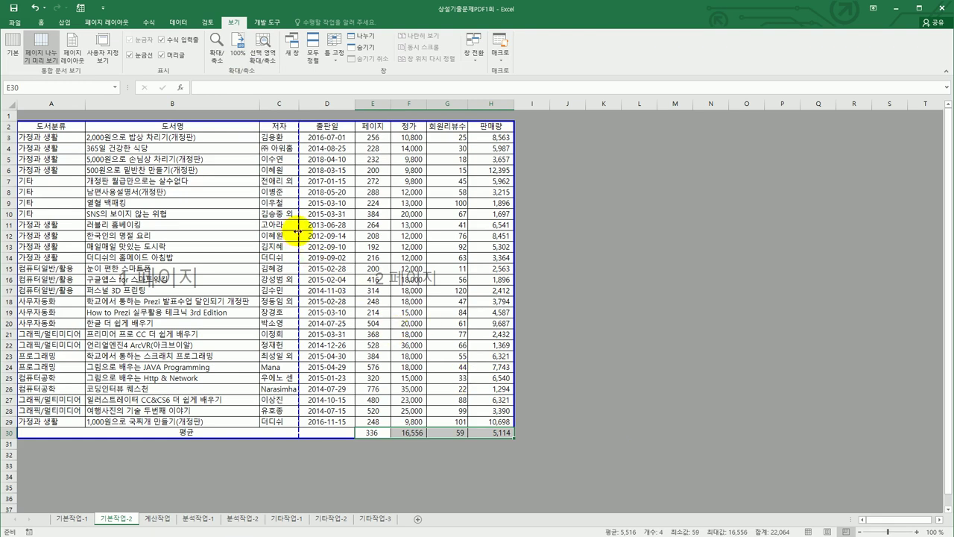
left_click_drag(297, 231, 531, 225)
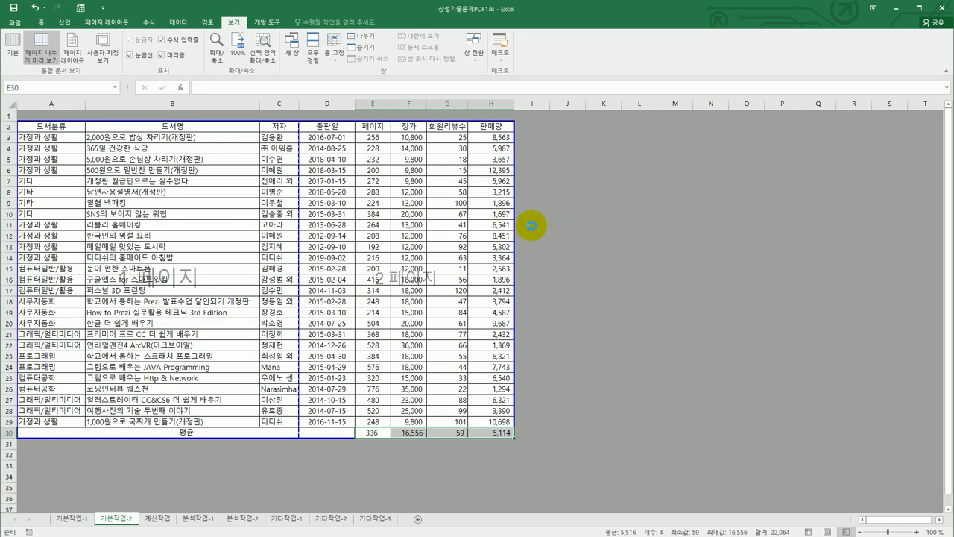
left_click_drag(531, 225, 533, 223)
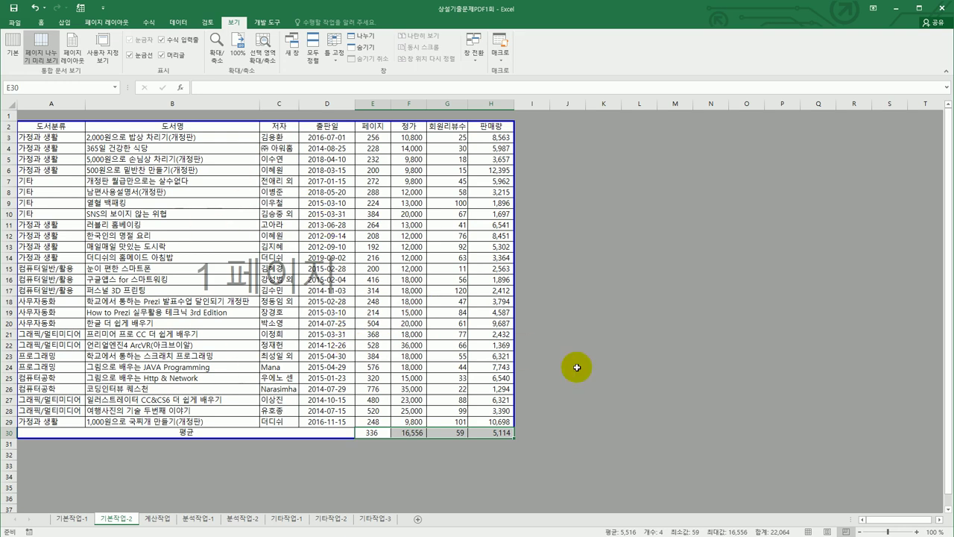
left_click(600, 366)
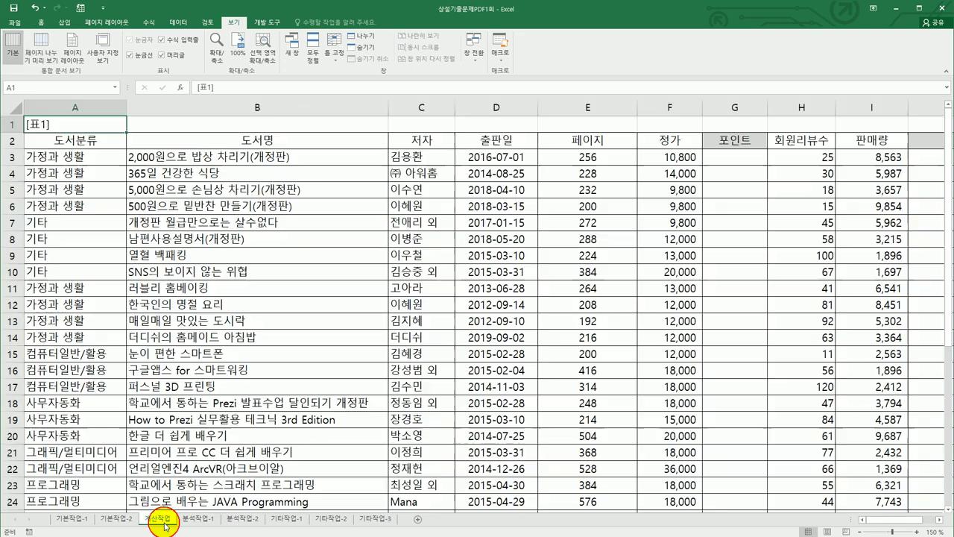
Open the 계산작업 sheet and examine 표1's publication date and 포인트 columns together with the 적립률 rates in 표3
left_click(163, 519)
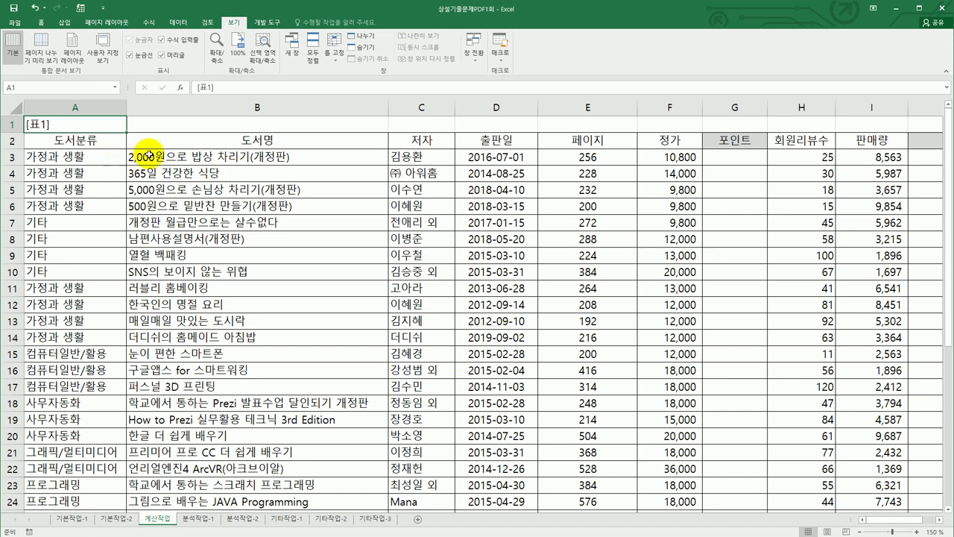
left_click(509, 138)
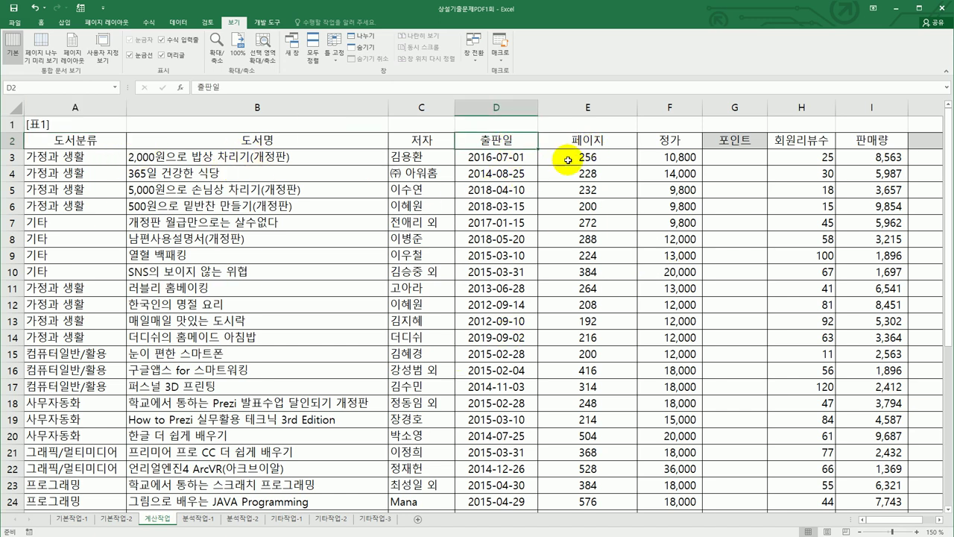
left_click(753, 159)
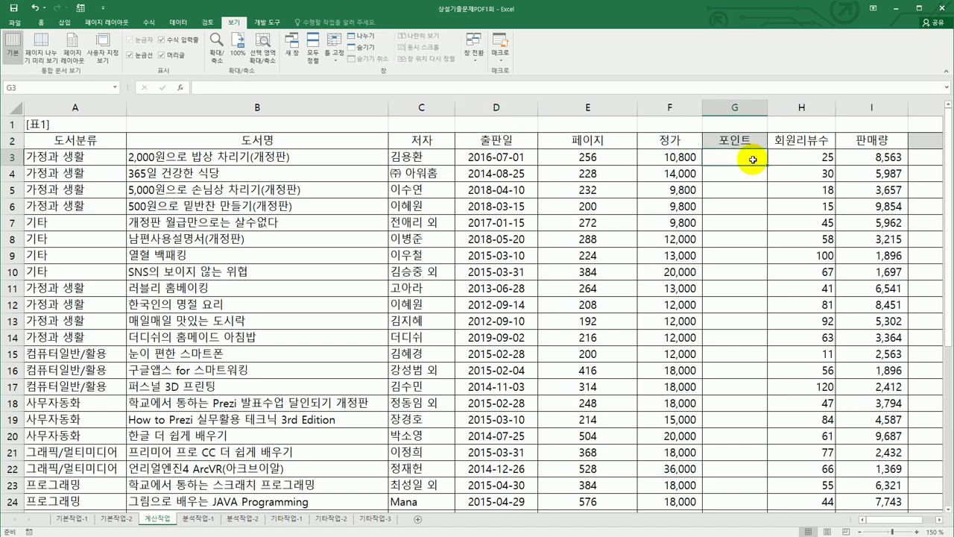
scroll(715, 163, "down", 6)
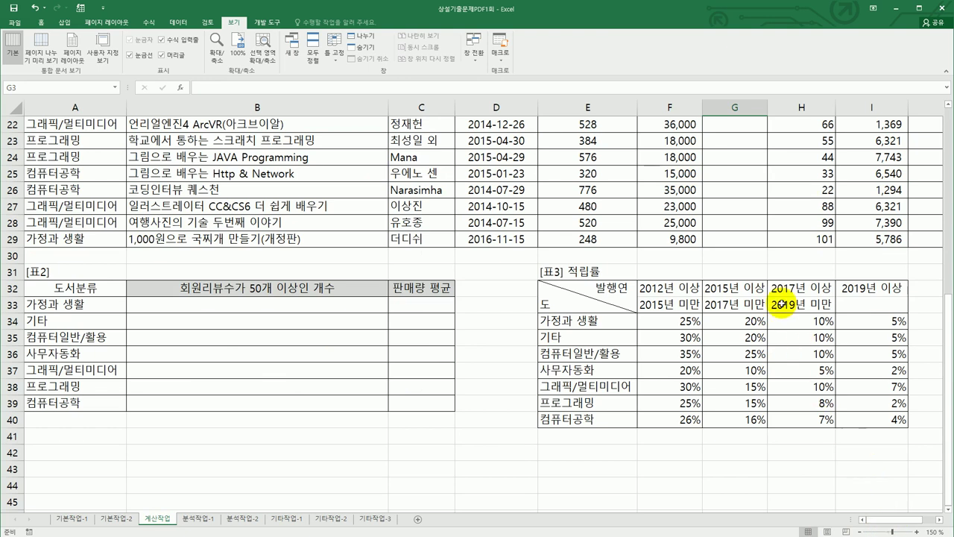
scroll(865, 293, "up", 7)
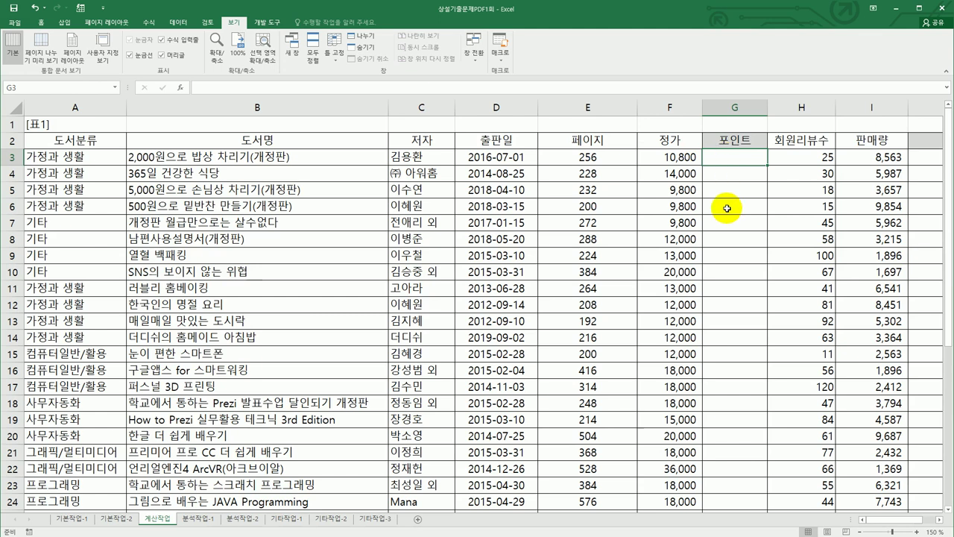
scroll(664, 209, "down", 7)
mouse_move(606, 293)
left_mouse_down()
mouse_move(907, 404)
mouse_move(877, 415)
left_mouse_up()
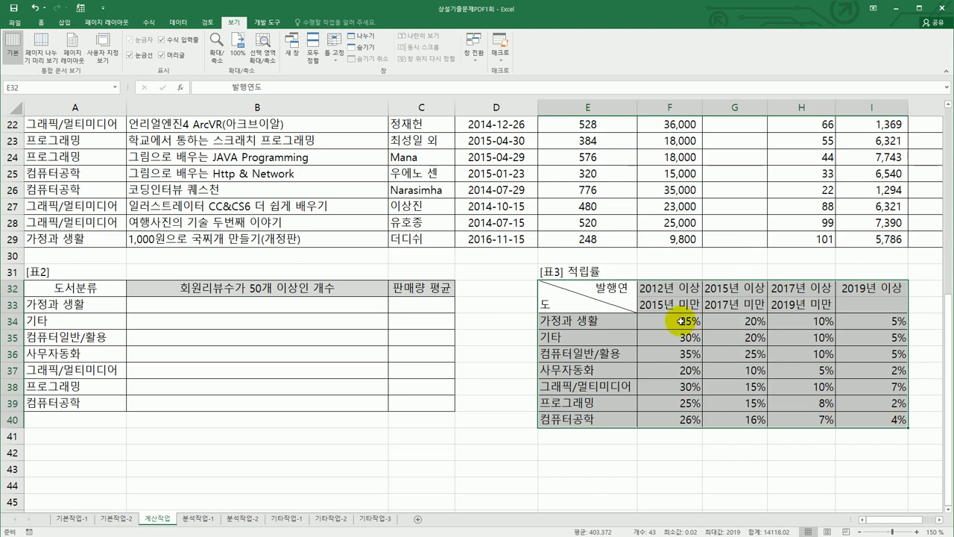
left_click_drag(682, 320, 899, 422)
left_click_drag(700, 328, 882, 418)
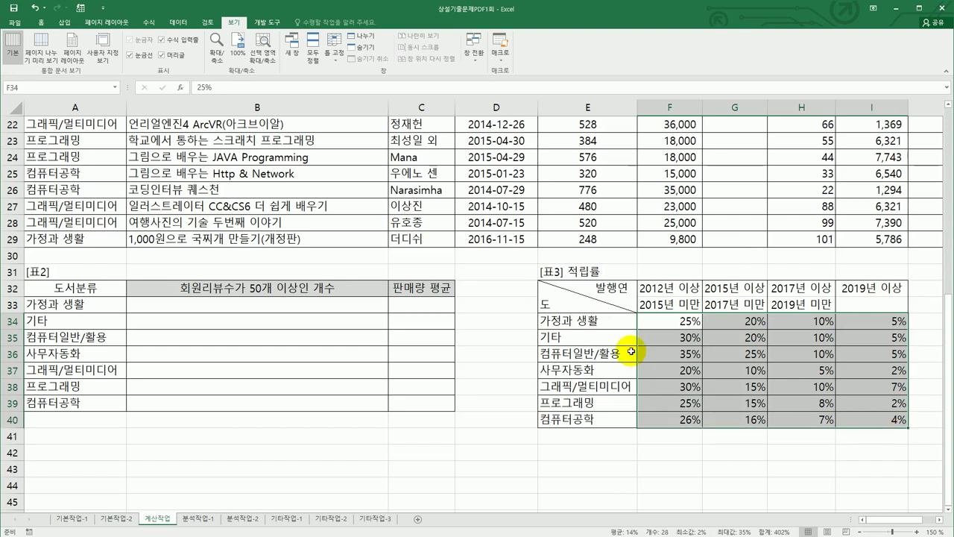
Review the book category labels in the first column of 표3 that serve as lookup rows for the rates
left_click(561, 321)
left_click(564, 343)
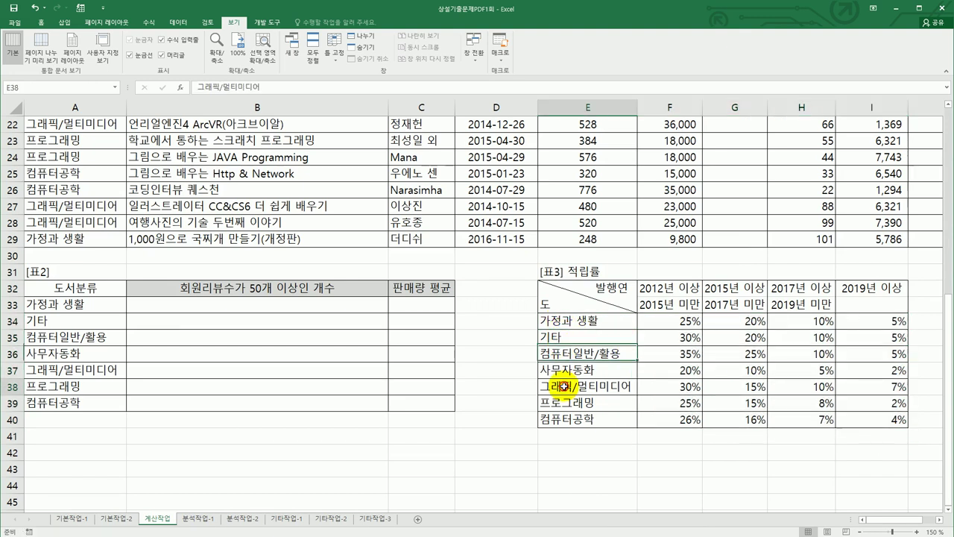
left_click(565, 386)
scroll(569, 387, "up", 7)
scroll(568, 387, "down", 6)
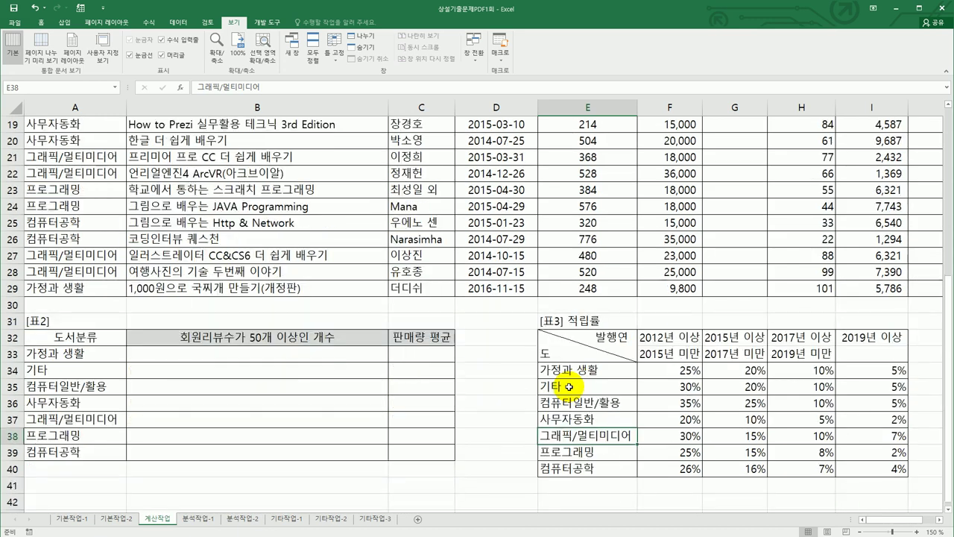
left_click(564, 368)
left_click(579, 387)
left_click(579, 402)
left_click(580, 418)
left_click(582, 435)
left_click(582, 450)
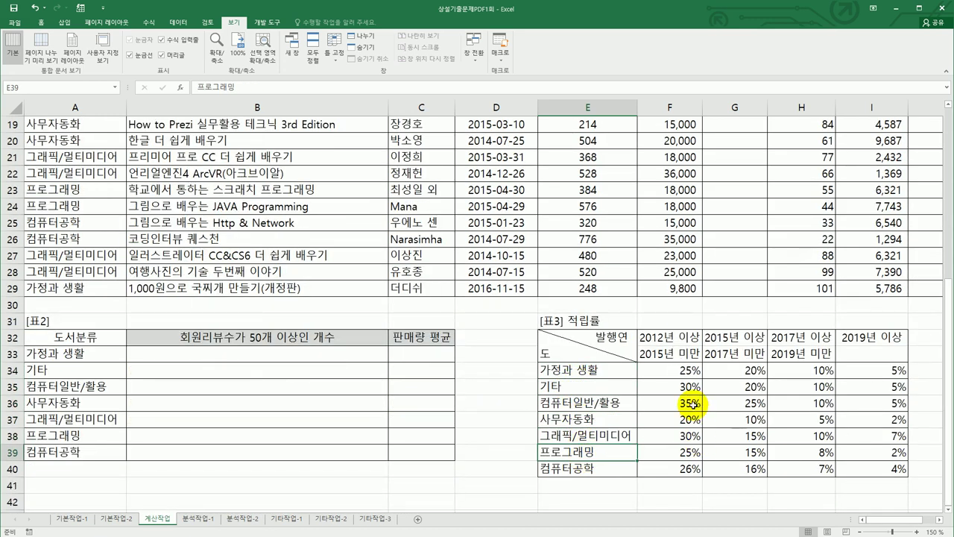
Widen column E until the diagonal 발행연도/분야 header of 표3 fits, and check how year headers and categories intersect at the rates
left_click_drag(638, 107, 650, 109)
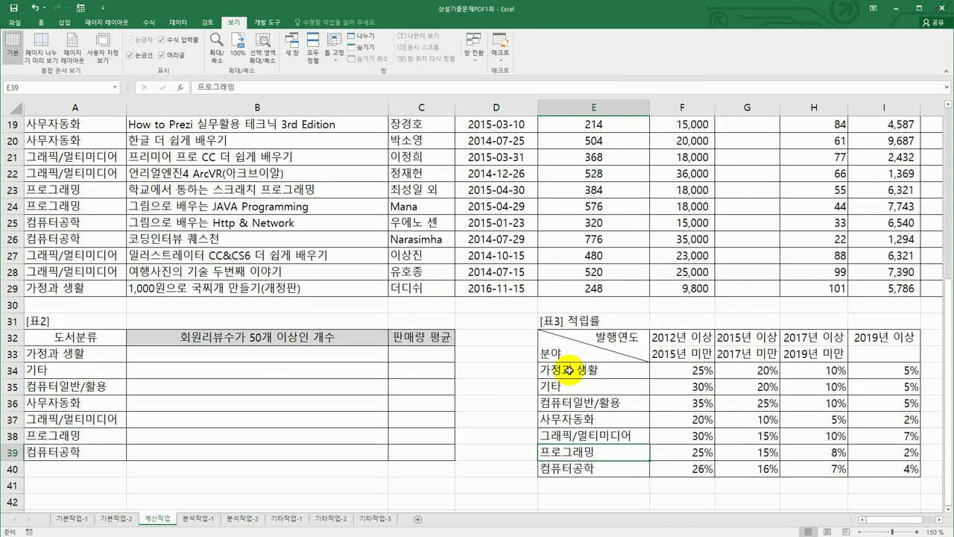
left_click_drag(680, 336, 883, 339)
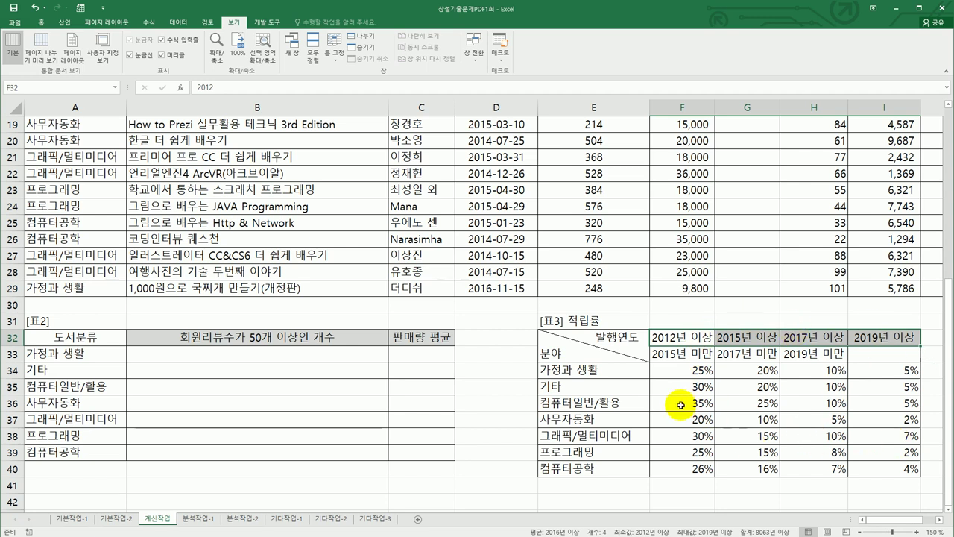
left_click_drag(633, 403, 864, 403)
left_click_drag(769, 343, 779, 486)
left_click(761, 419)
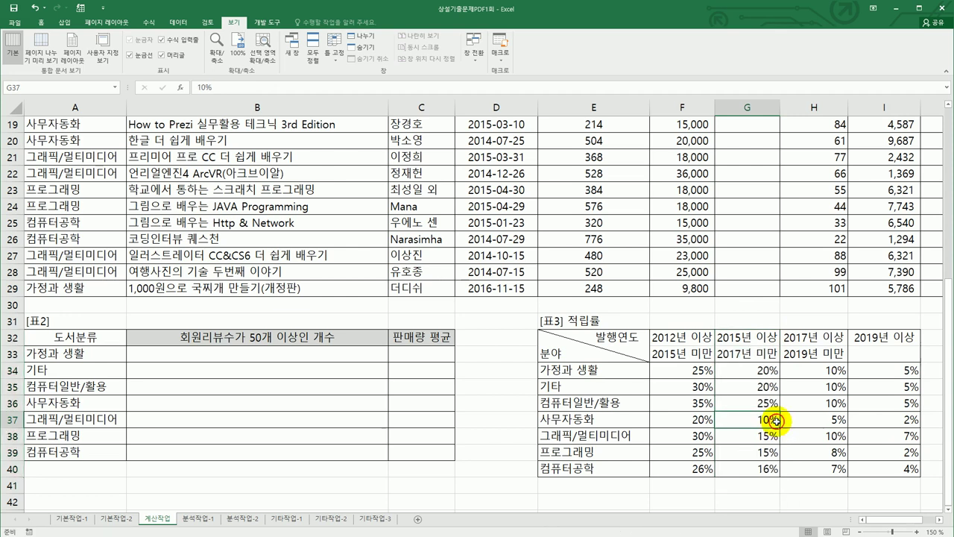
scroll(775, 417, "up", 6)
Start an INDEX formula in the first 포인트 cell, G3, with the absolute rate range $F$34:$I$40 as its array
left_click(749, 158)
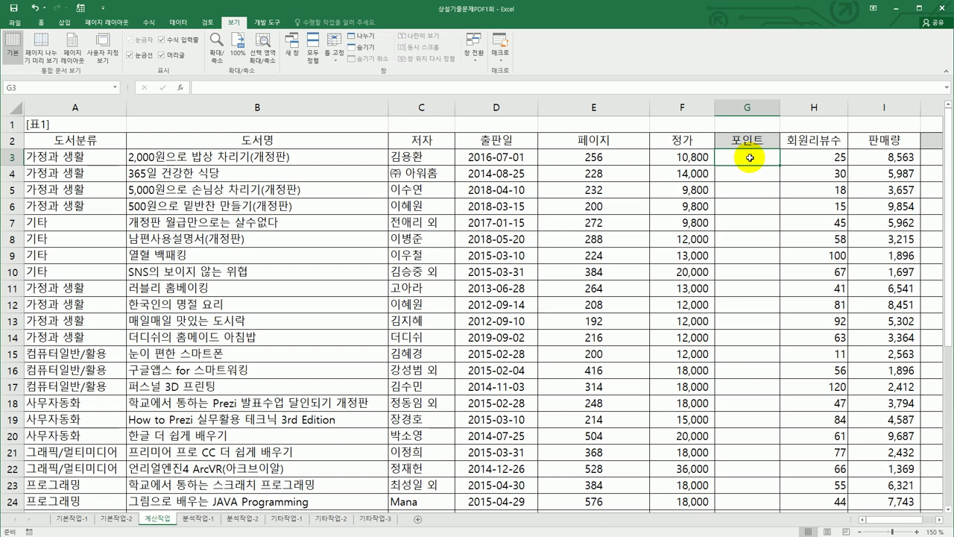
left_click(672, 153)
left_click(727, 155)
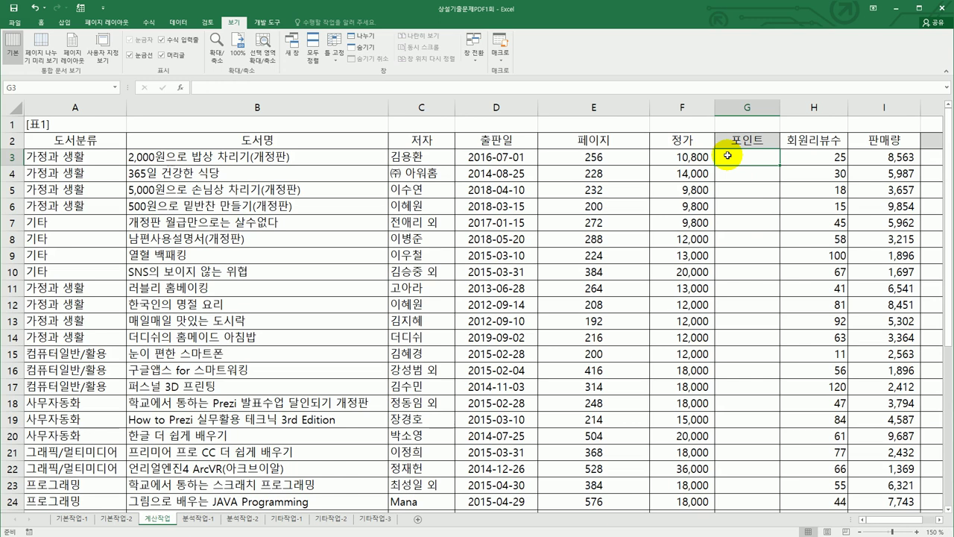
type("=in")
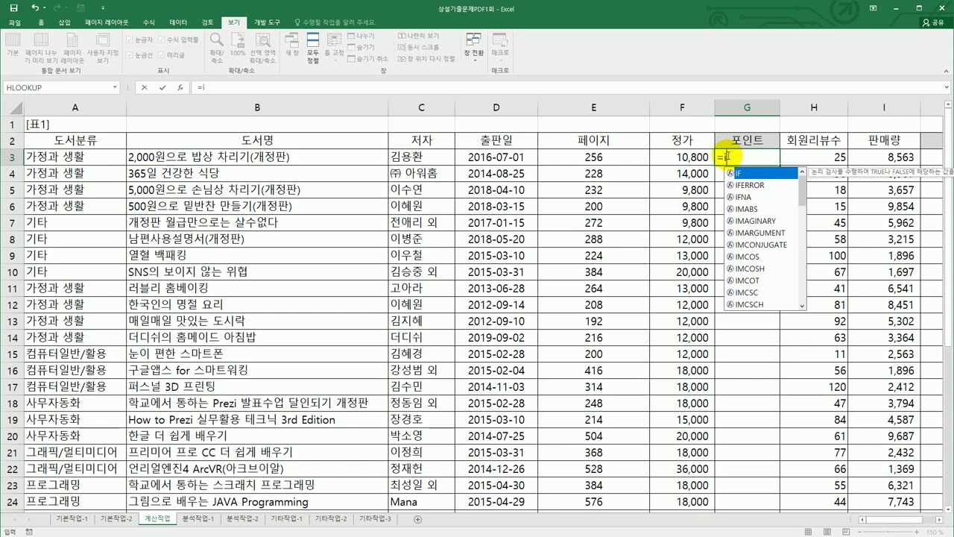
key("Tab")
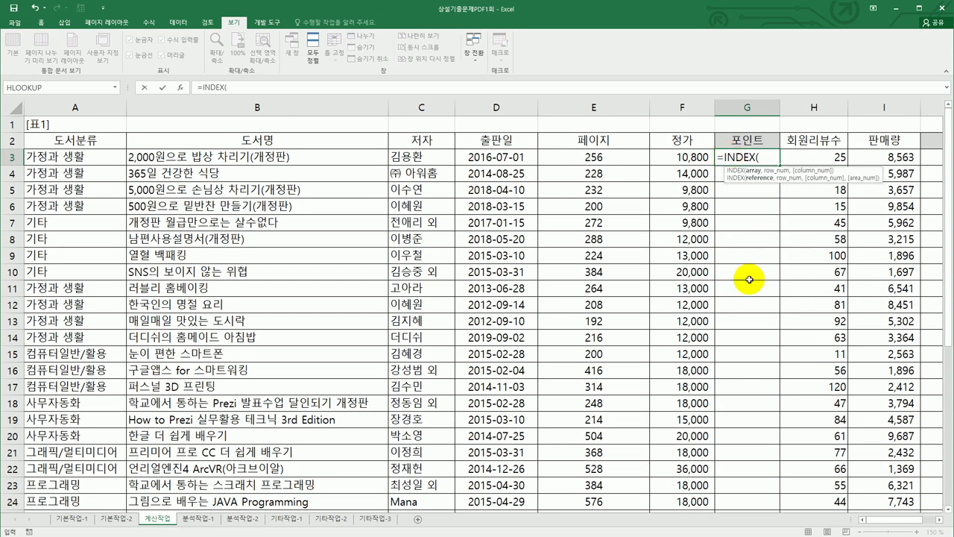
scroll(748, 276, "down", 4)
scroll(749, 280, "down", 2)
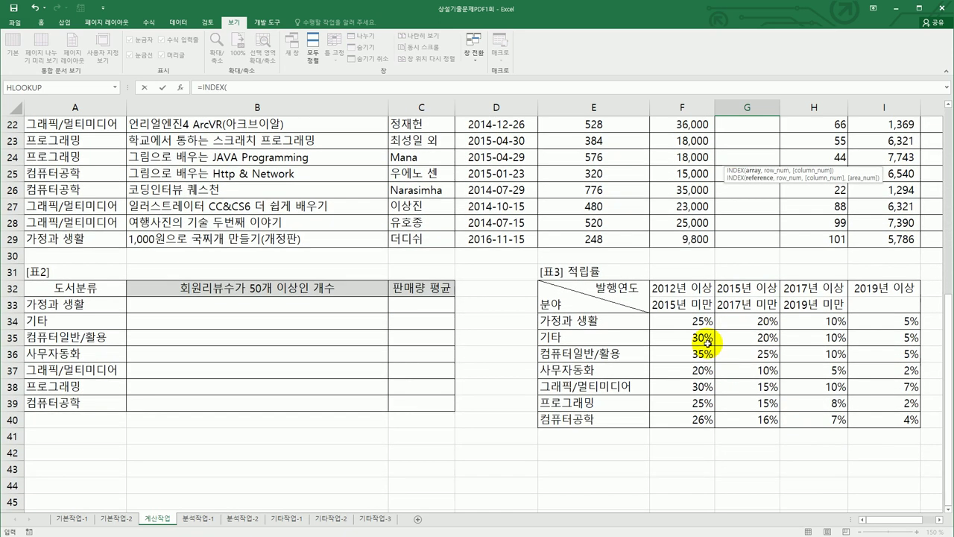
left_click_drag(697, 320, 887, 414)
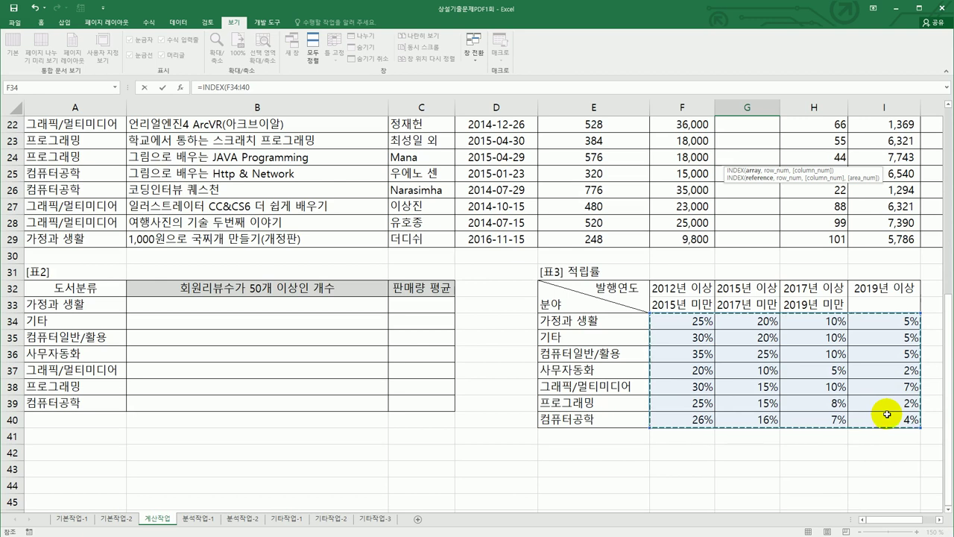
key("F4")
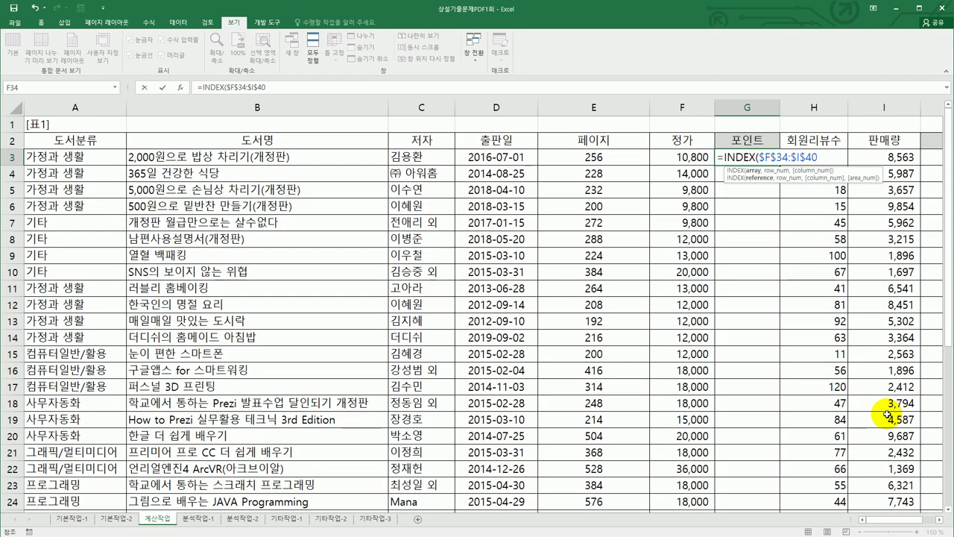
Add MATCH as the row number argument, looking up category A3 in the absolute range $E$34:$E$40
type(",")
scroll(887, 416, "down", 6)
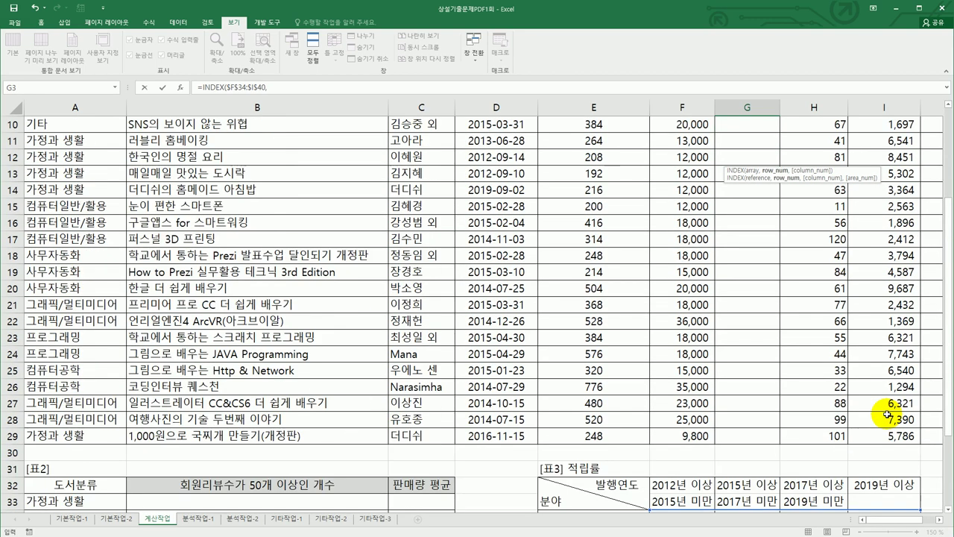
scroll(887, 415, "up", 6)
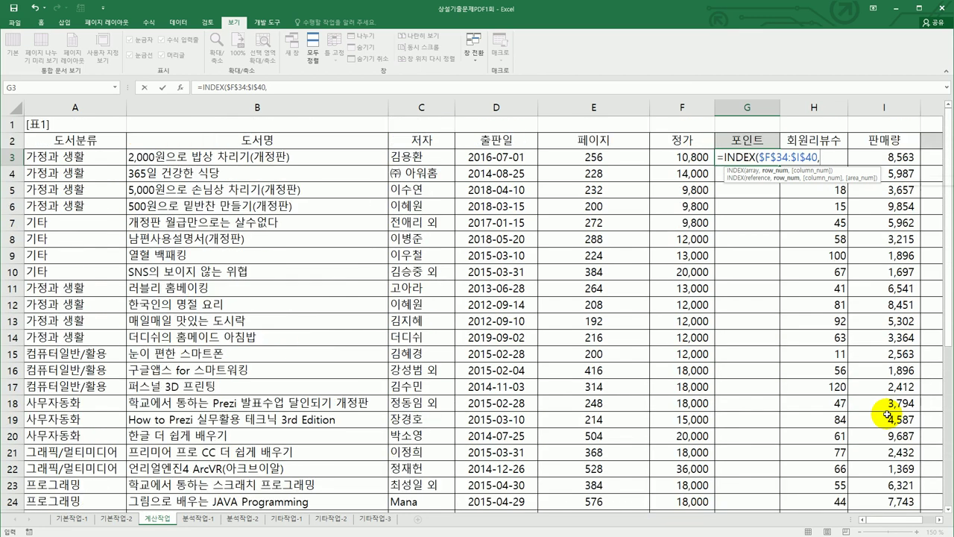
type("mat")
key("Tab")
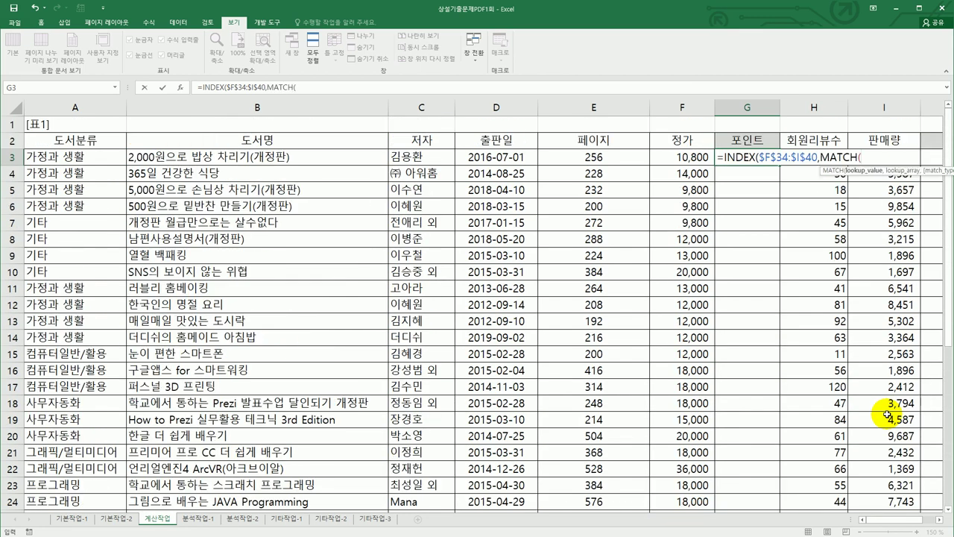
left_click(99, 161)
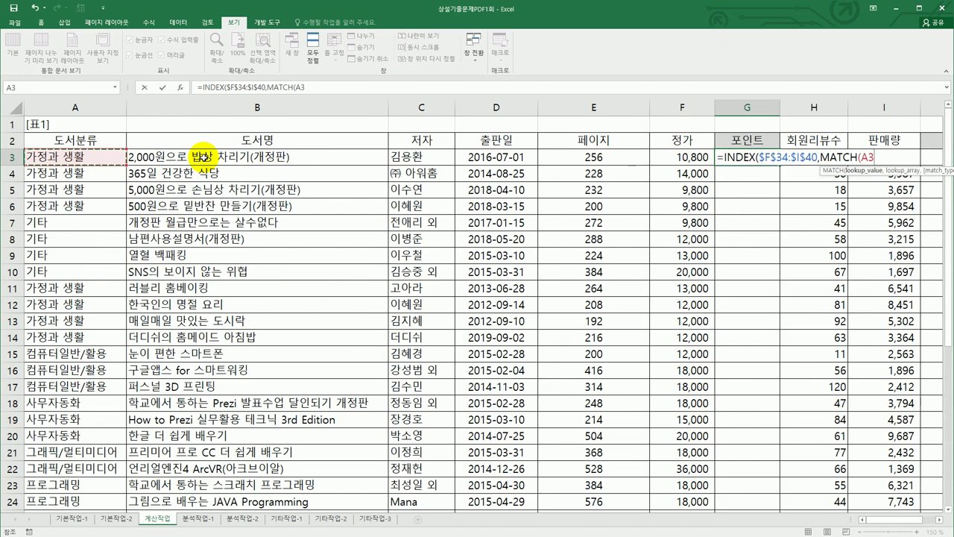
type(",")
scroll(536, 350, "down", 7)
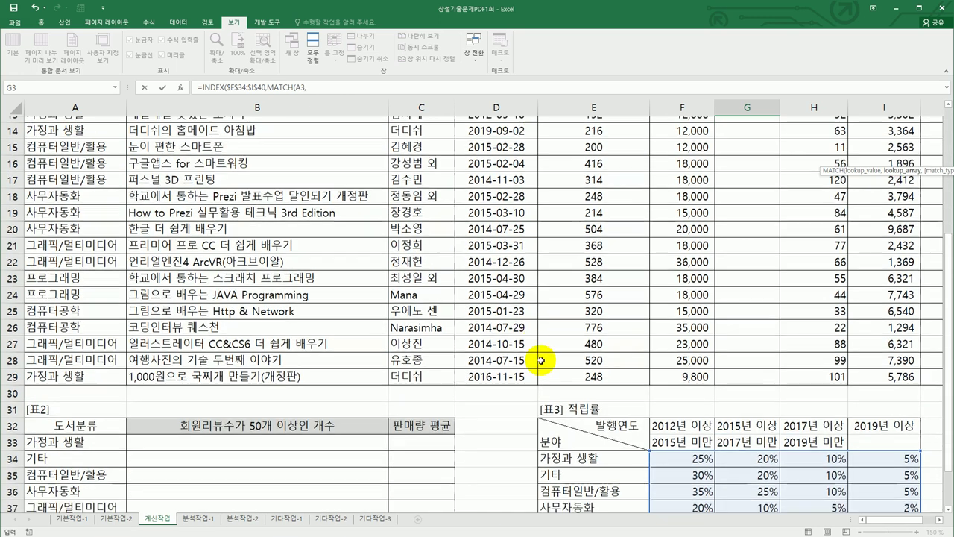
left_click_drag(580, 320, 588, 419)
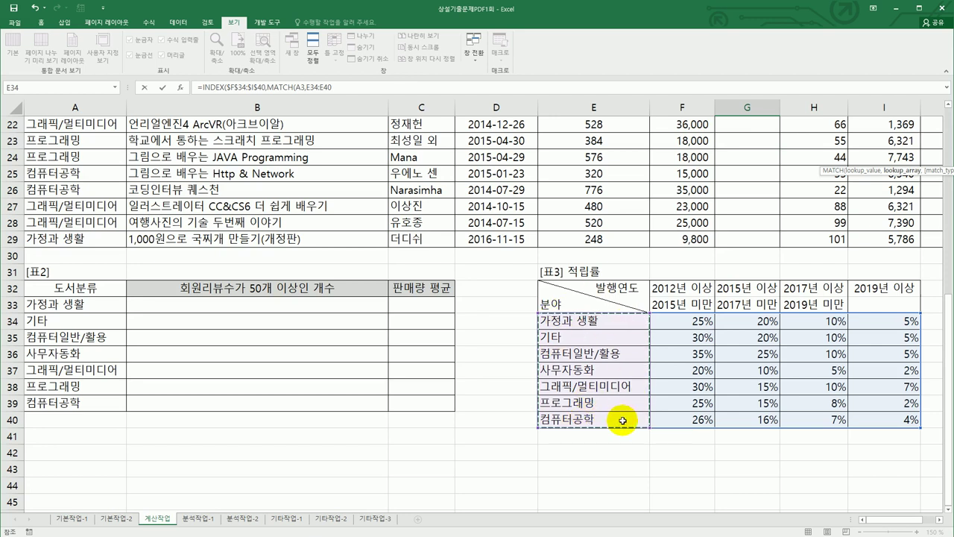
key("F4")
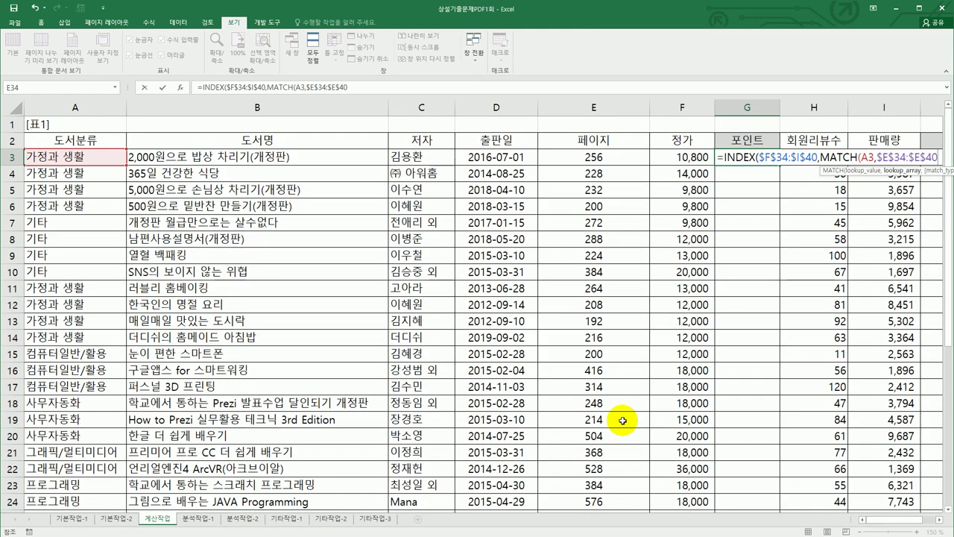
Give the row MATCH exact match type 0, close it and continue to INDEX's column number argument
type(",")
scroll(623, 420, "down", 6)
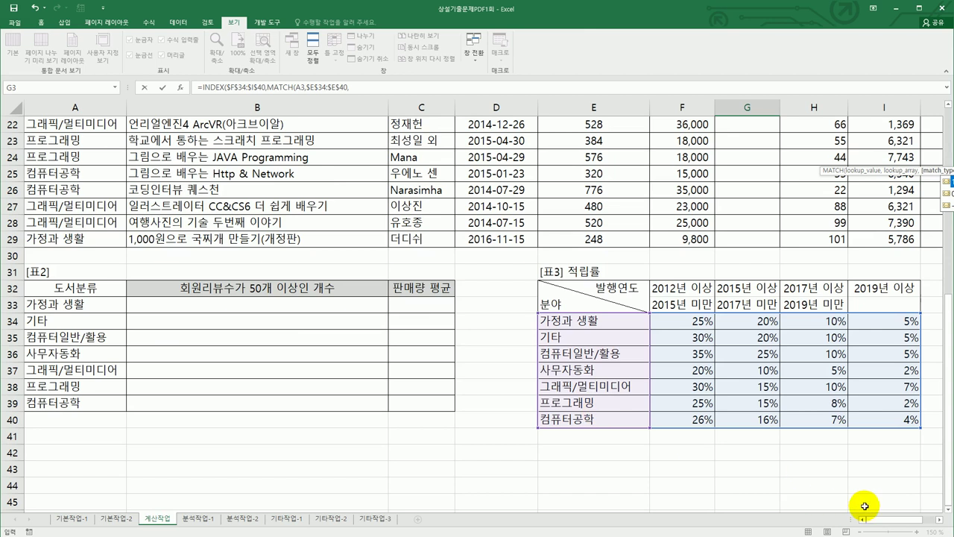
left_click(937, 524)
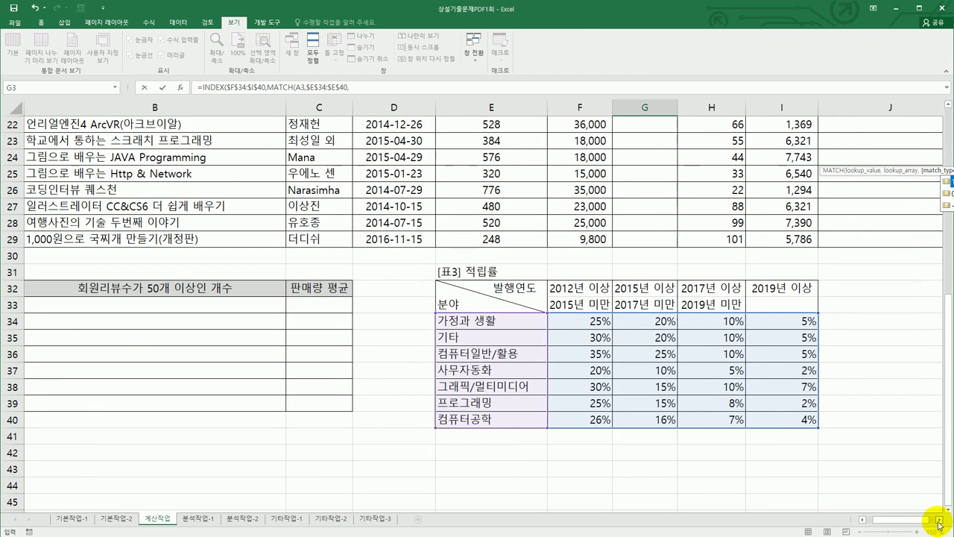
left_click(937, 524)
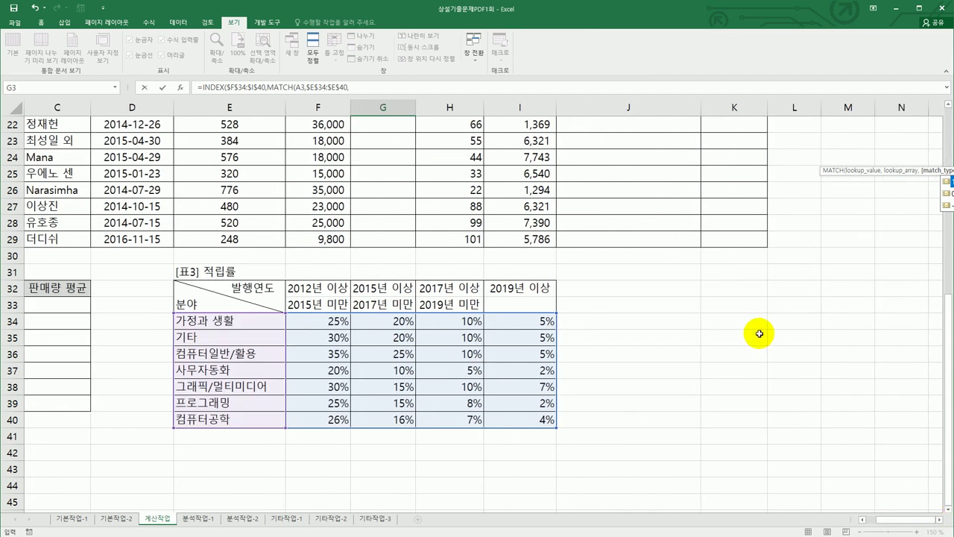
scroll(700, 330, "up", 6)
scroll(633, 290, "up", 1)
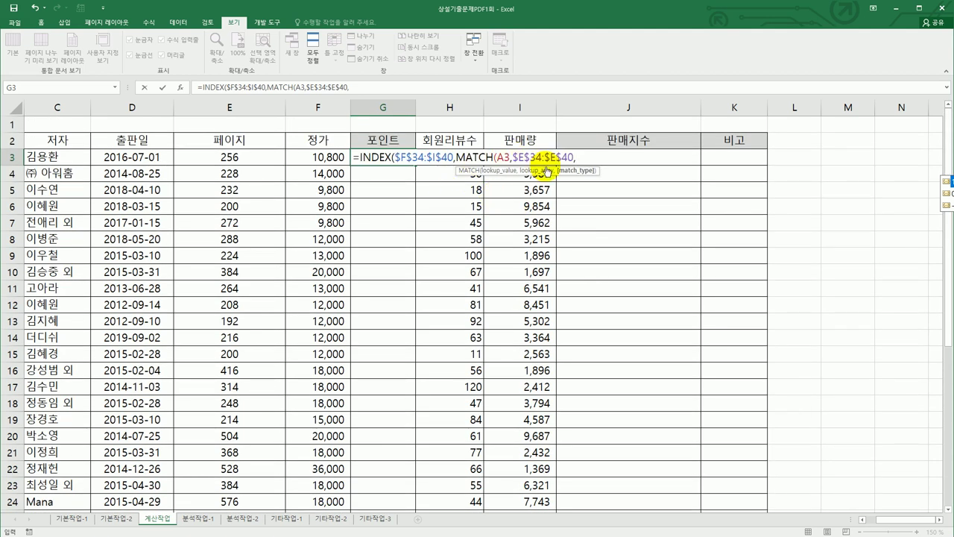
type("0")
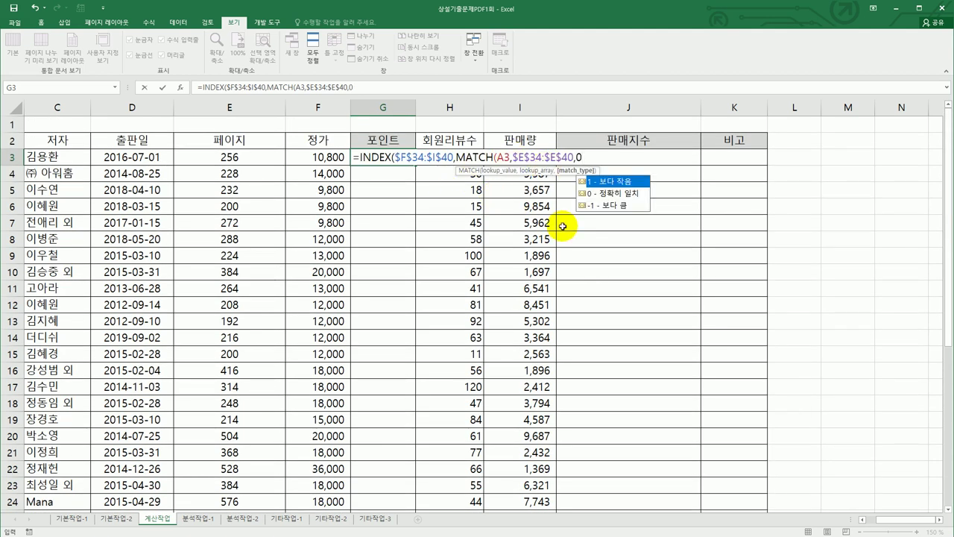
type("),")
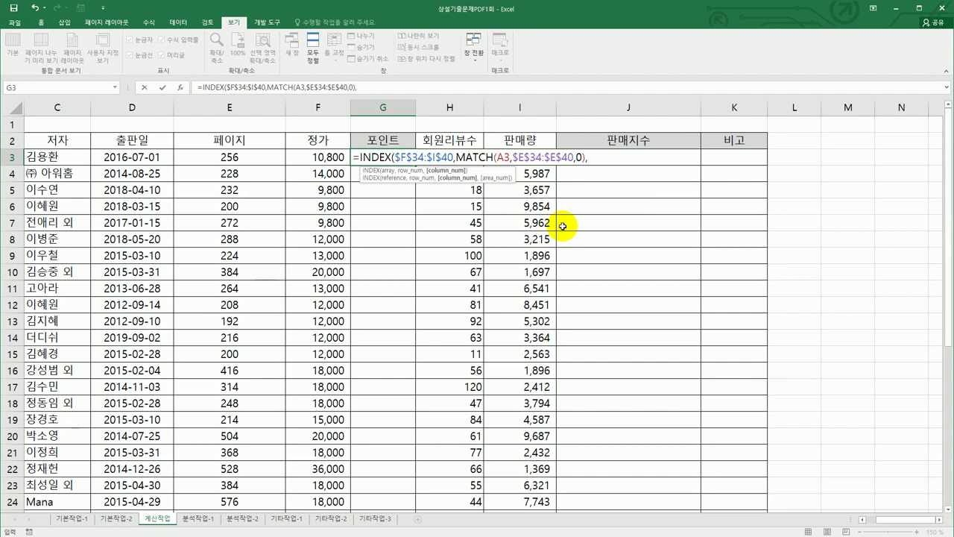
Add a second MATCH as INDEX's column number argument in G3, with YEAR(D3) as its lookup value
type("at")
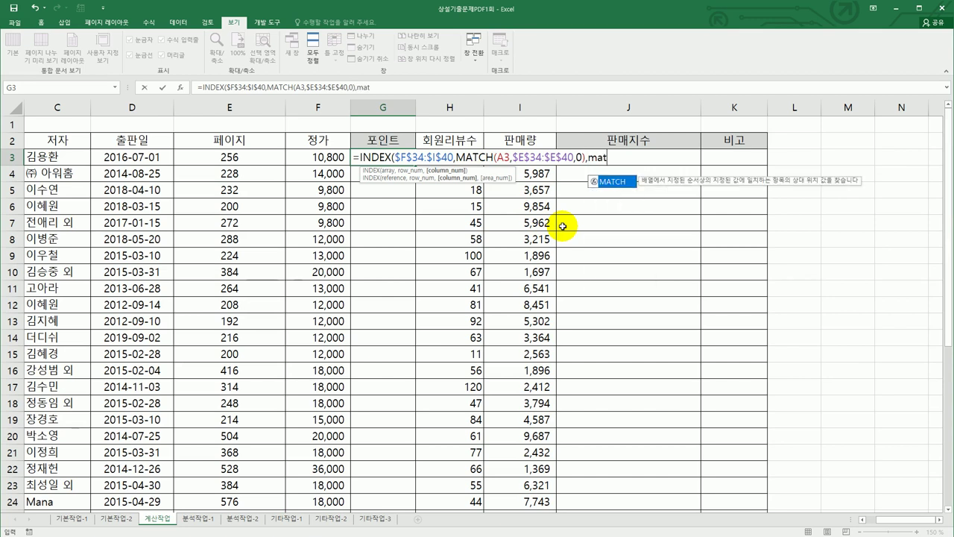
key("Tab")
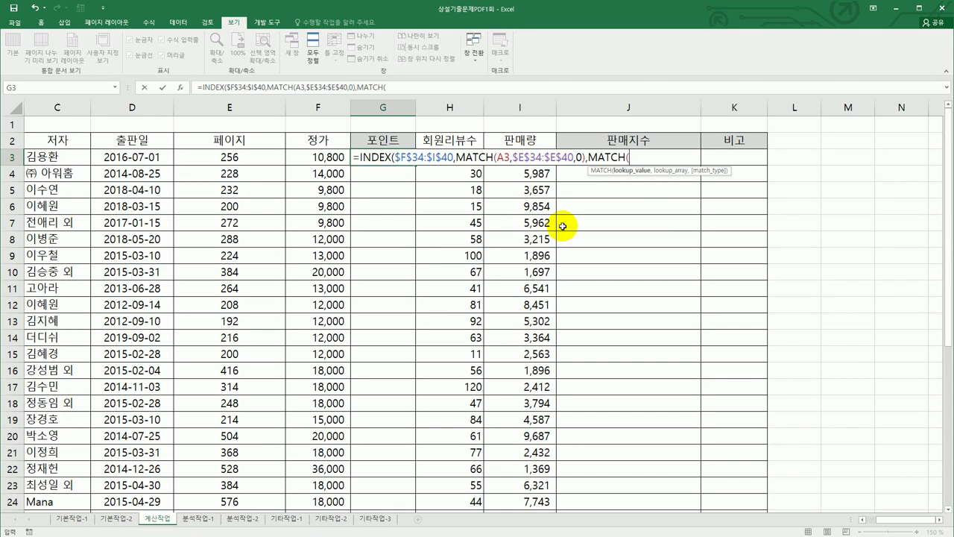
type("year(")
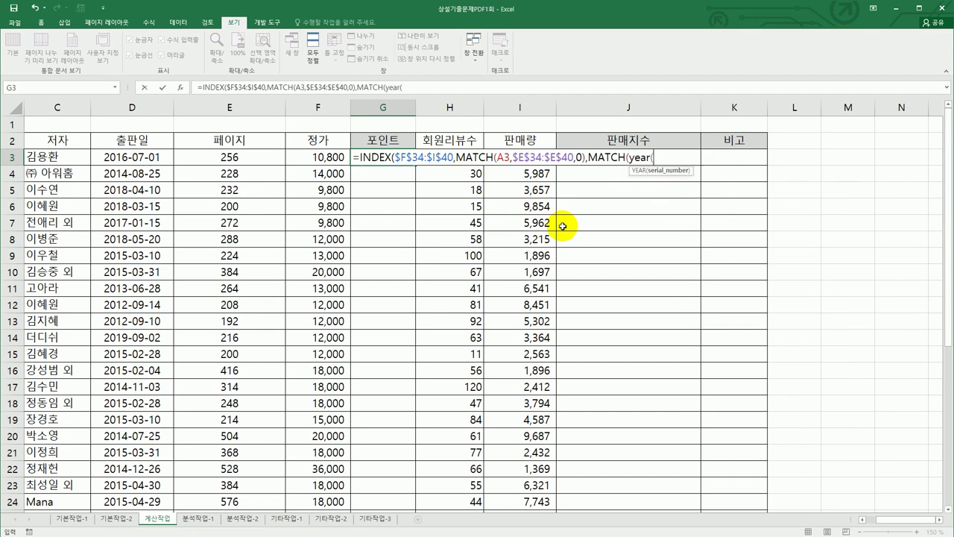
left_click(140, 157)
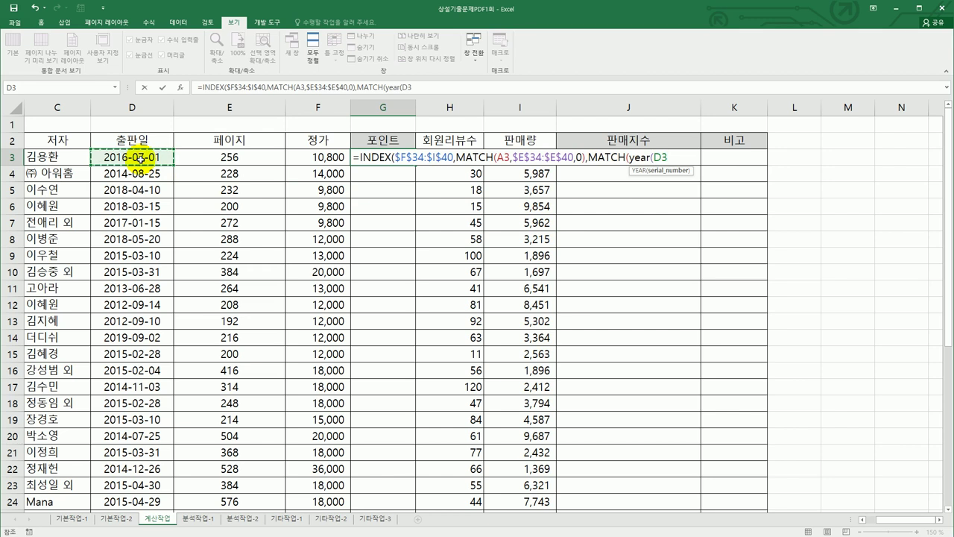
type("),")
Set the second MATCH's lookup array to the year headers of 표3 as the absolute range $F$32:$I$32
scroll(403, 372, "down", 5)
left_click_drag(318, 386, 523, 384)
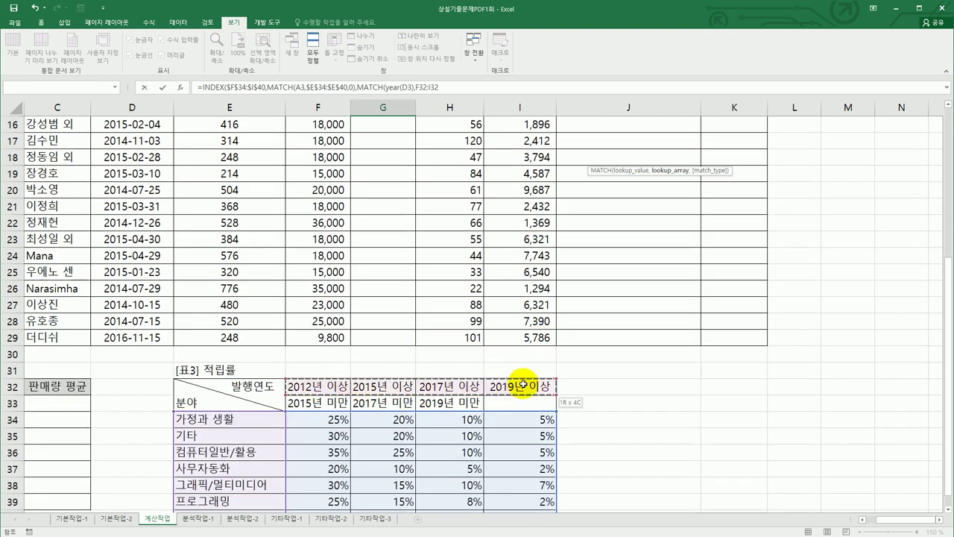
left_click_drag(523, 385, 524, 385)
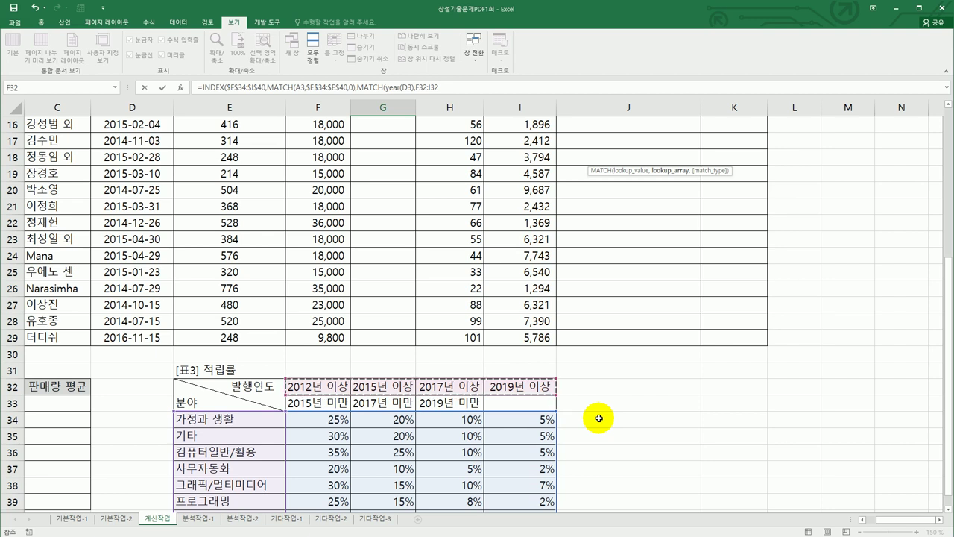
key("F4")
scroll(598, 418, "down", 2)
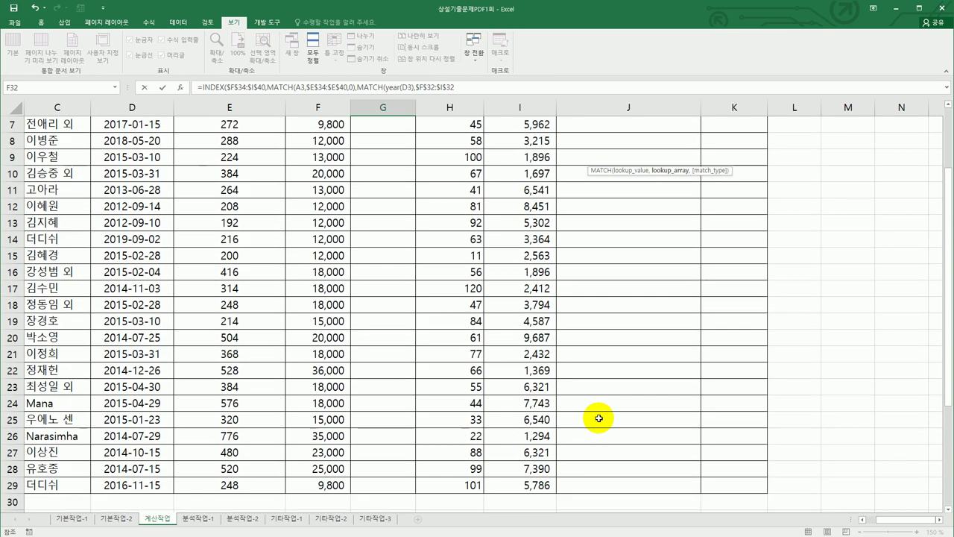
Give the year MATCH match type 1, close both functions and enter the formula in G3
type(",")
scroll(598, 418, "down", 2)
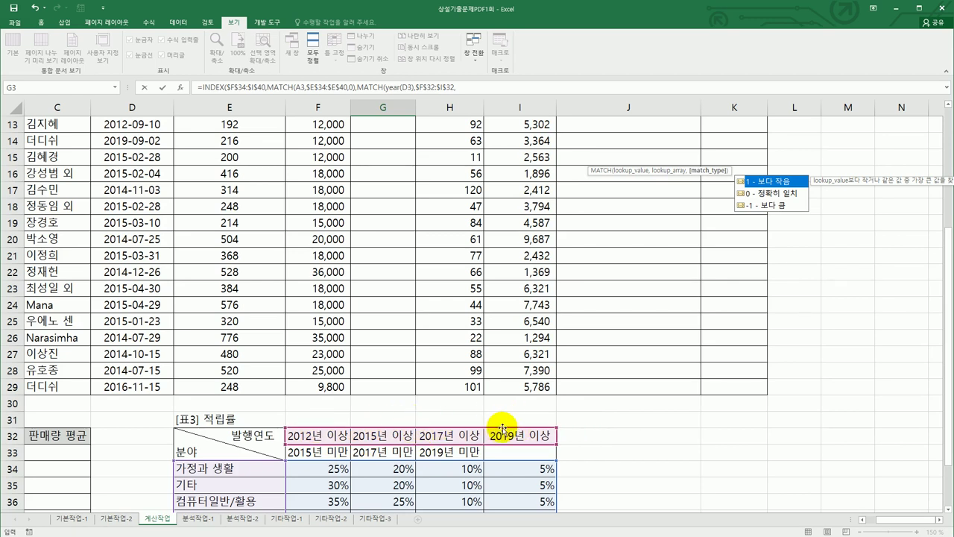
type("1")
scroll(727, 376, "up", 4)
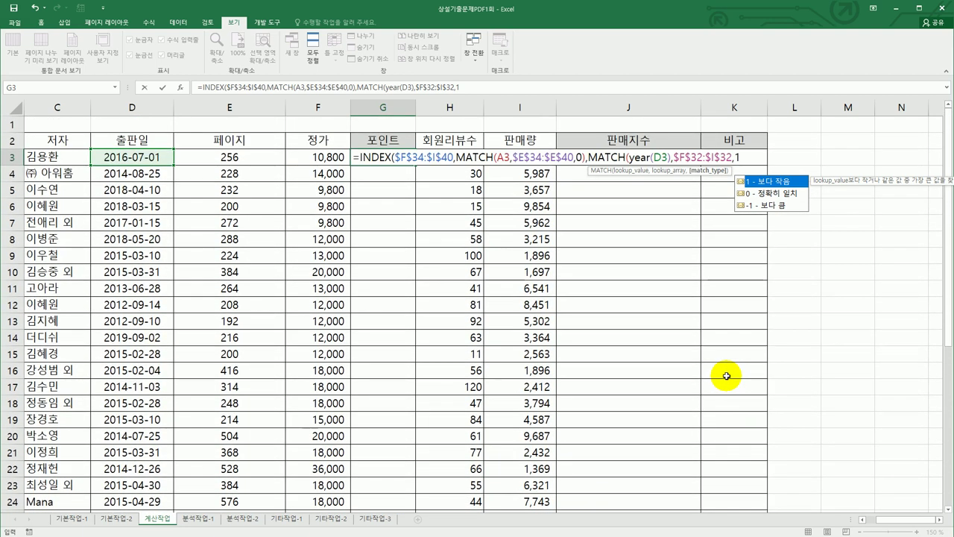
type(")")
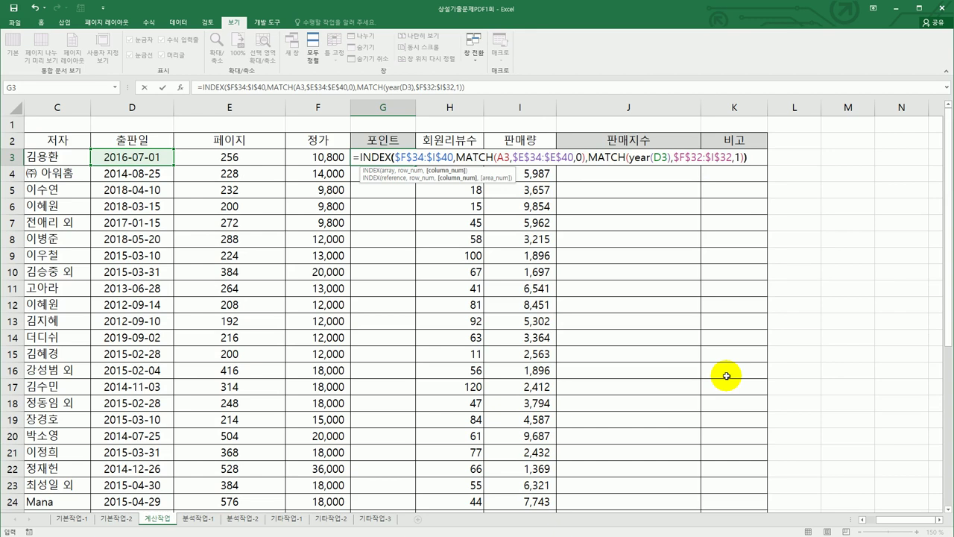
key("ctrl+Return")
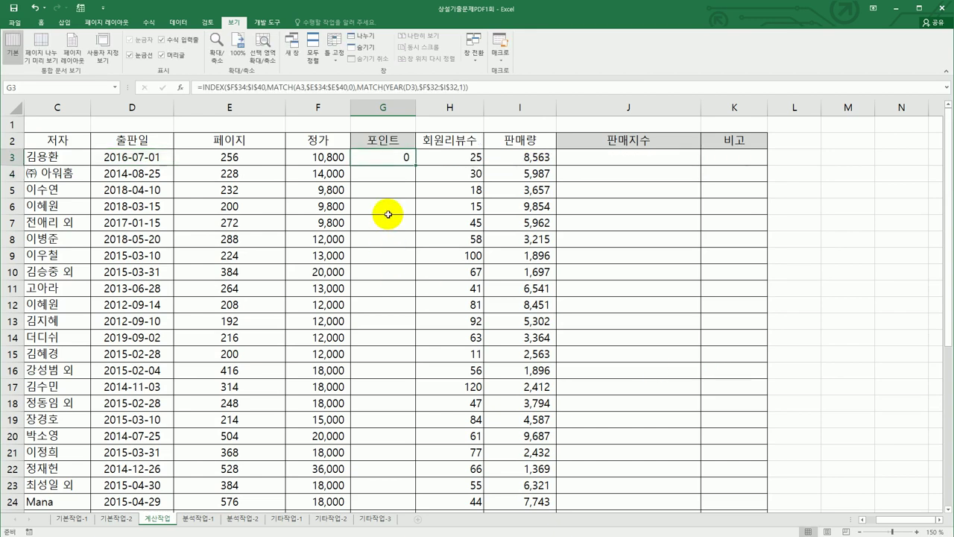
Fill the 포인트 formula down to row 29 and preview its value in the General number format without applying it
left_click_drag(415, 164, 415, 497)
scroll(444, 450, "up", 2)
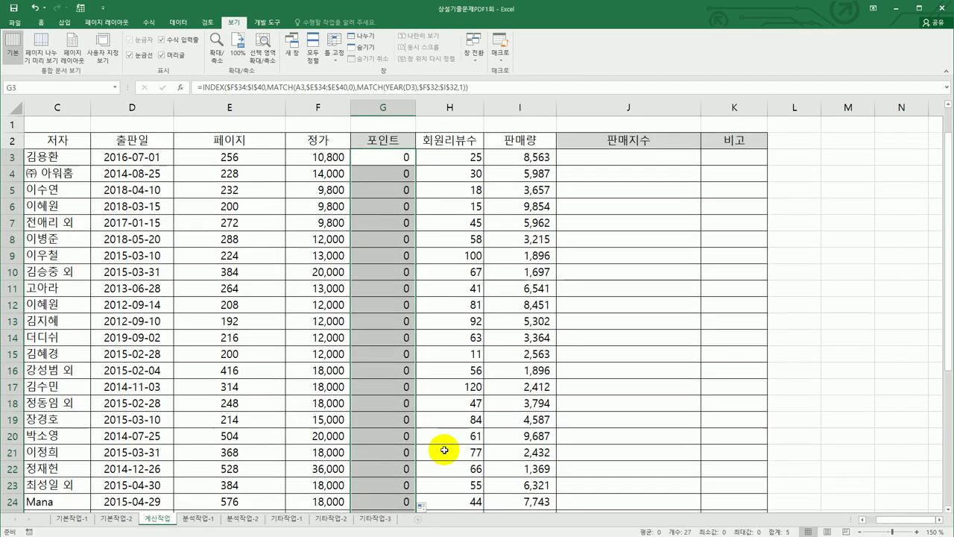
right_click(396, 159)
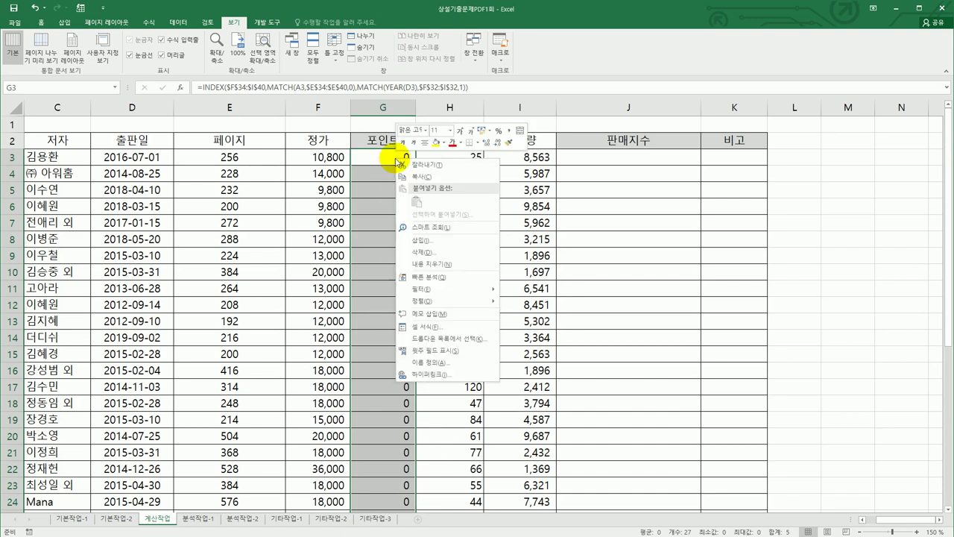
left_click(454, 326)
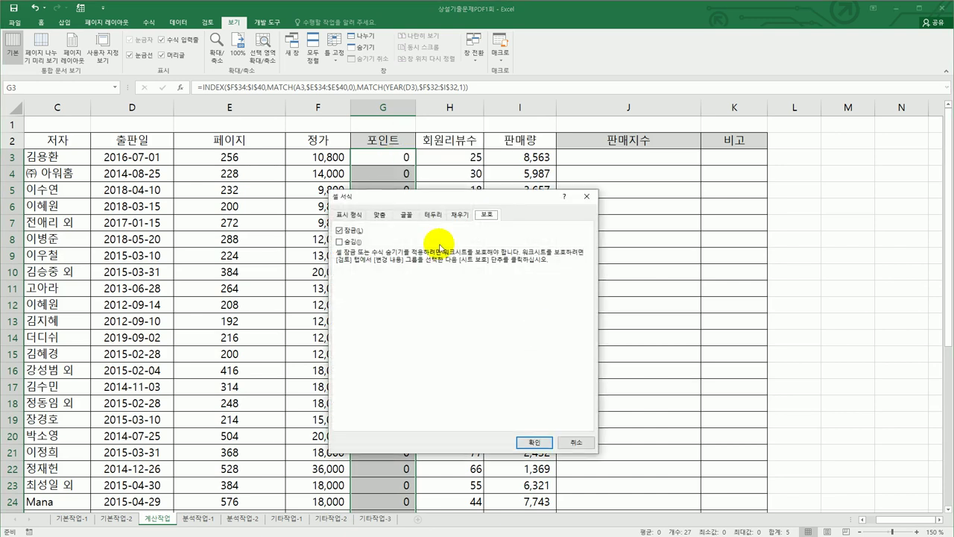
left_click_drag(411, 198, 606, 196)
left_click(549, 213)
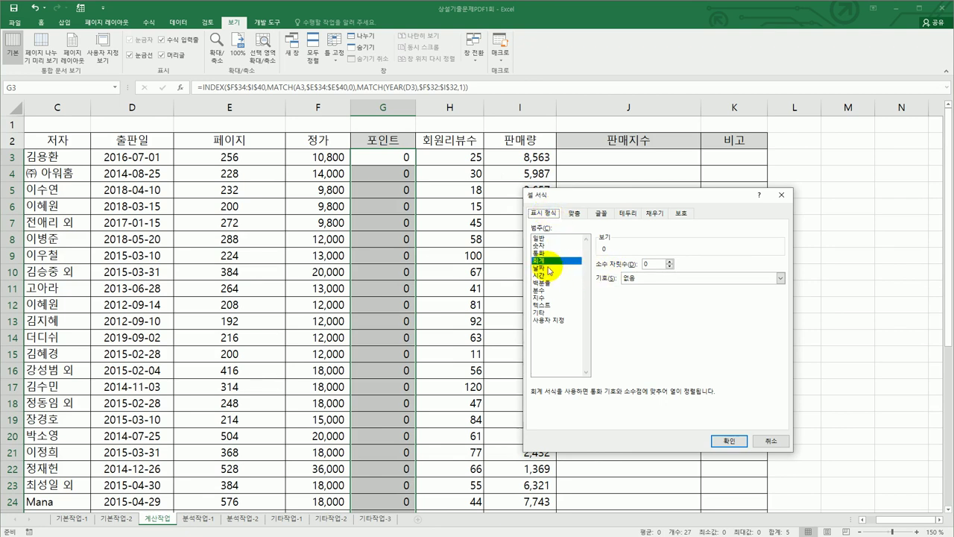
left_click(539, 238)
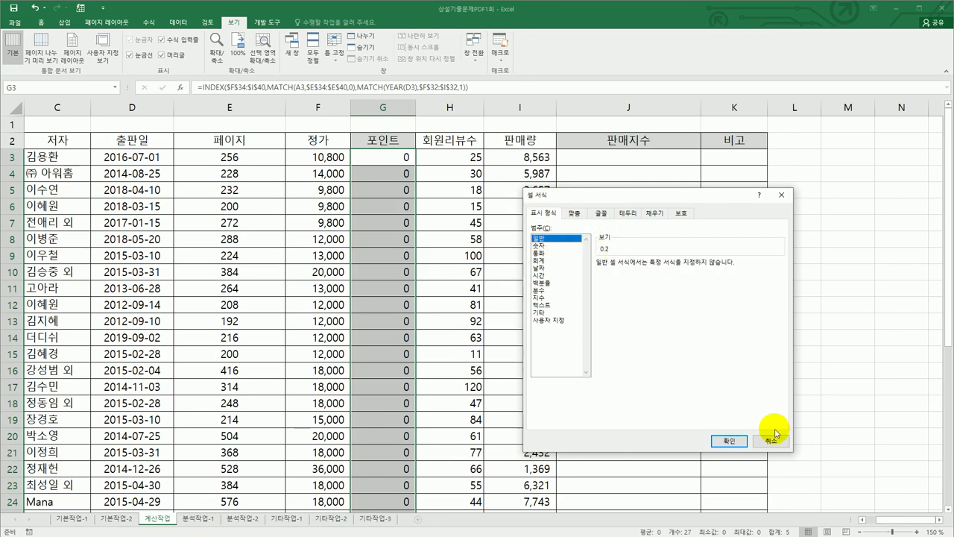
left_click(773, 442)
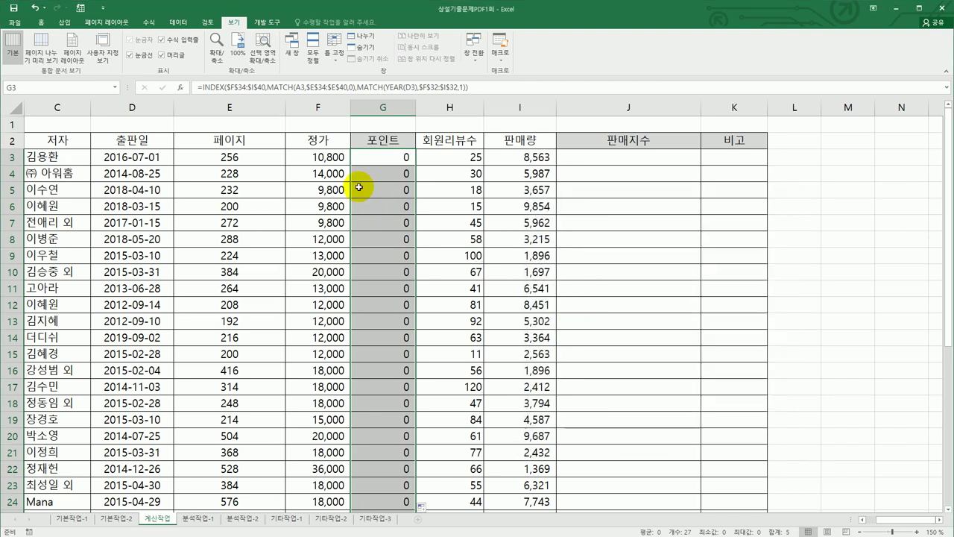
Multiply the INDEX result in G3 by the 정가 in F3 and fill the formula down to G29
left_click(363, 157)
left_click(492, 85)
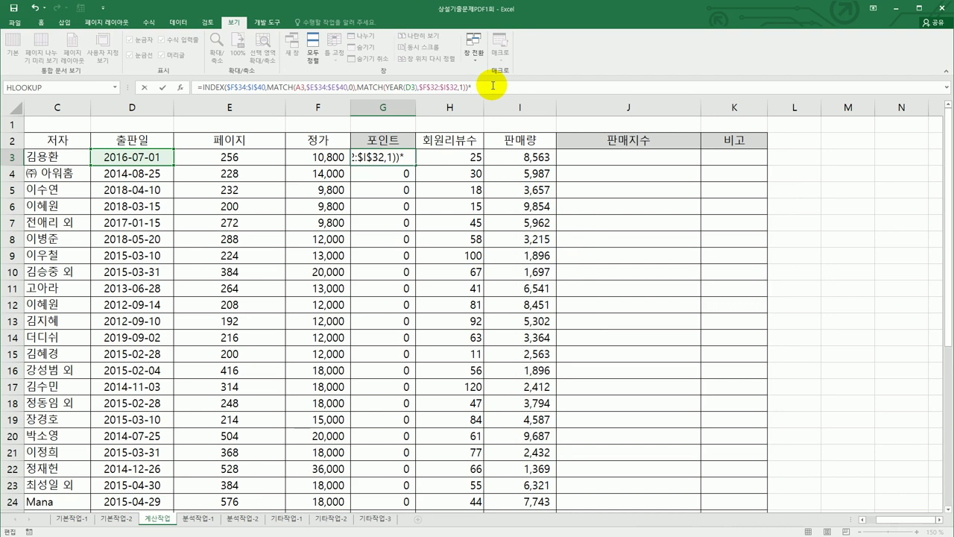
type("*")
left_click(307, 158)
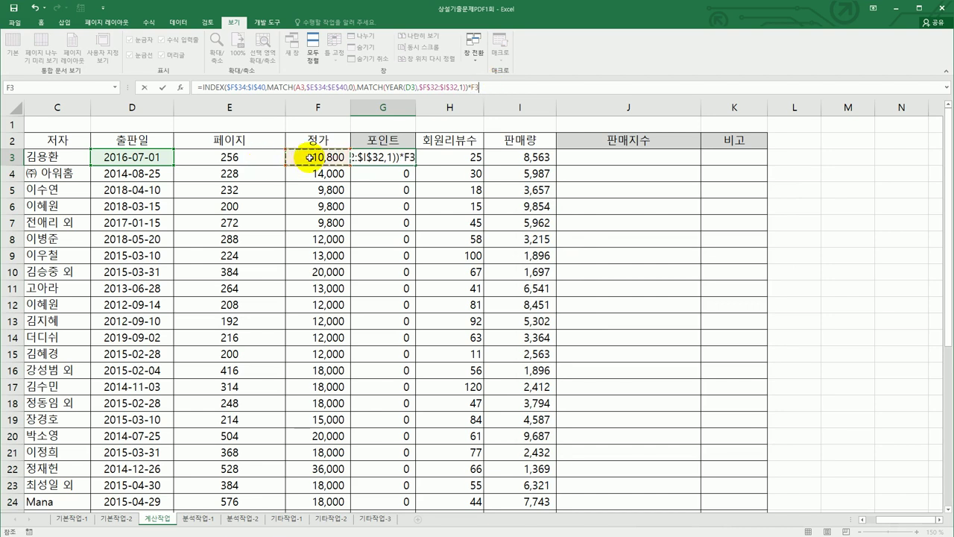
key("Return")
left_click(404, 155)
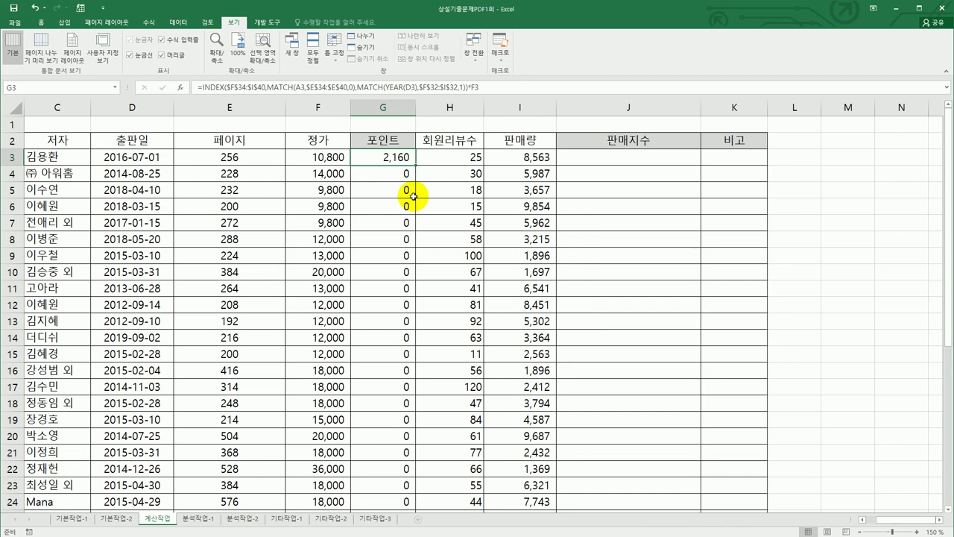
mouse_move(415, 165)
left_mouse_down()
mouse_move(419, 530)
mouse_move(415, 489)
left_mouse_up()
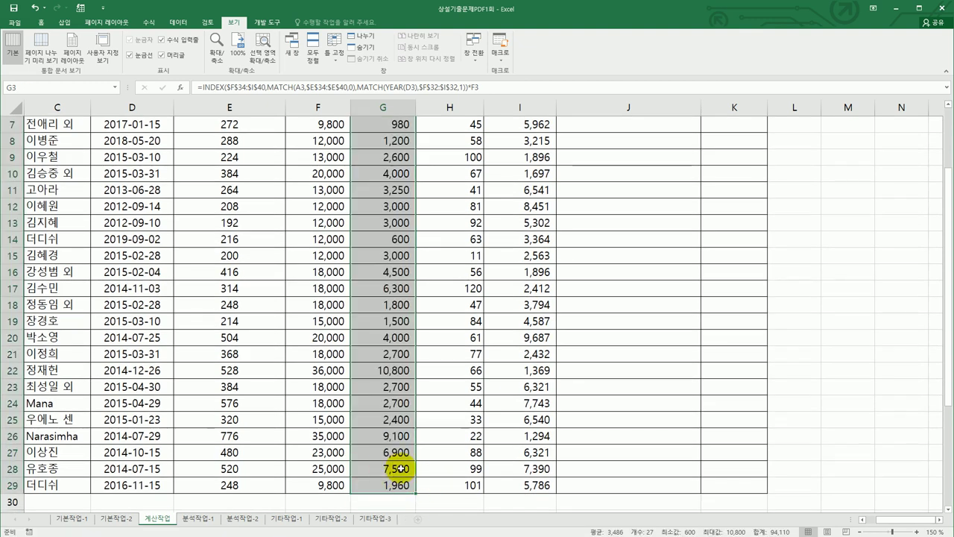
Review the 적립률 rates in F34:I40 and check how they relate to the first row's 정가 and 포인트
scroll(401, 468, "down", 4)
left_click_drag(328, 368, 496, 477)
scroll(468, 370, "up", 6)
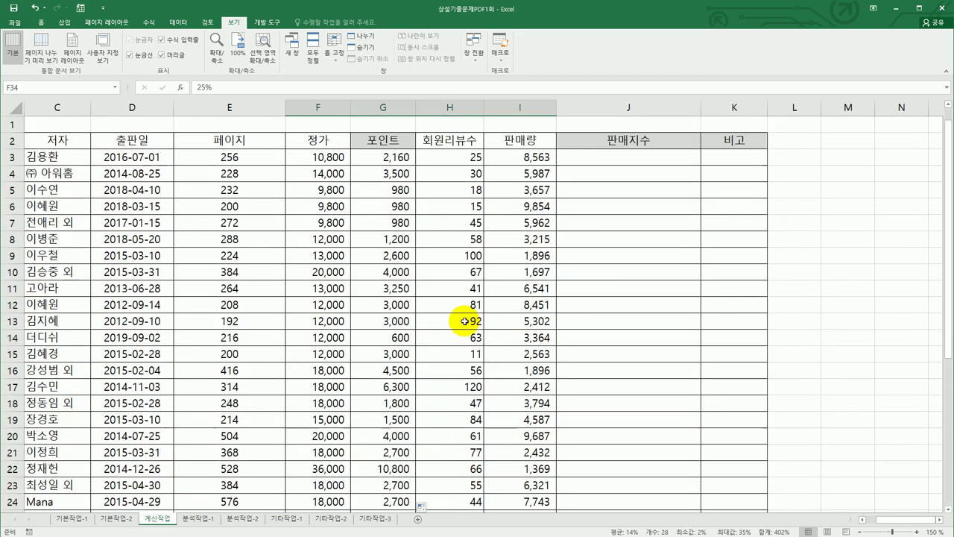
left_click(326, 157)
left_click(381, 157)
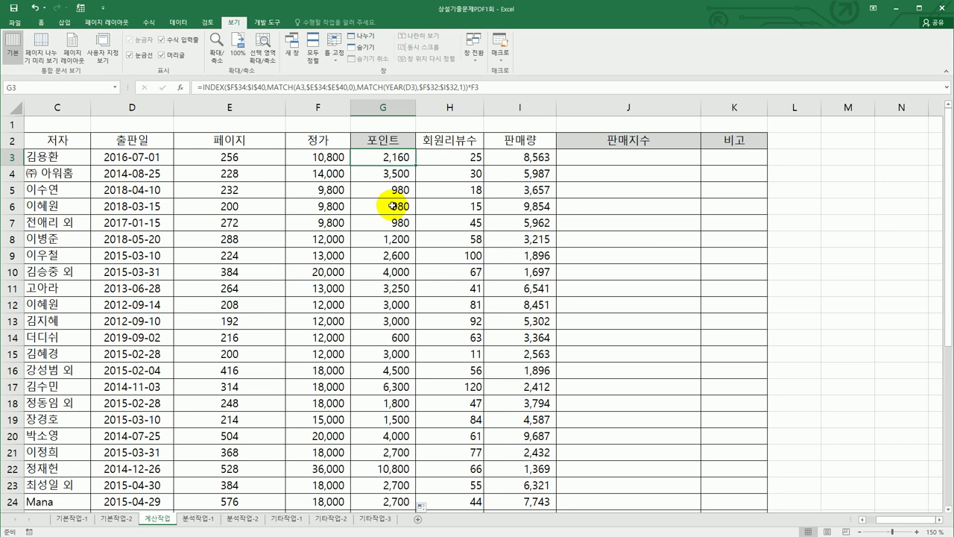
Start a CONCATENATE formula in the first 판매지수 cell, J3, with REPT as its first text argument
left_click(628, 158)
scroll(628, 175, "down", 3)
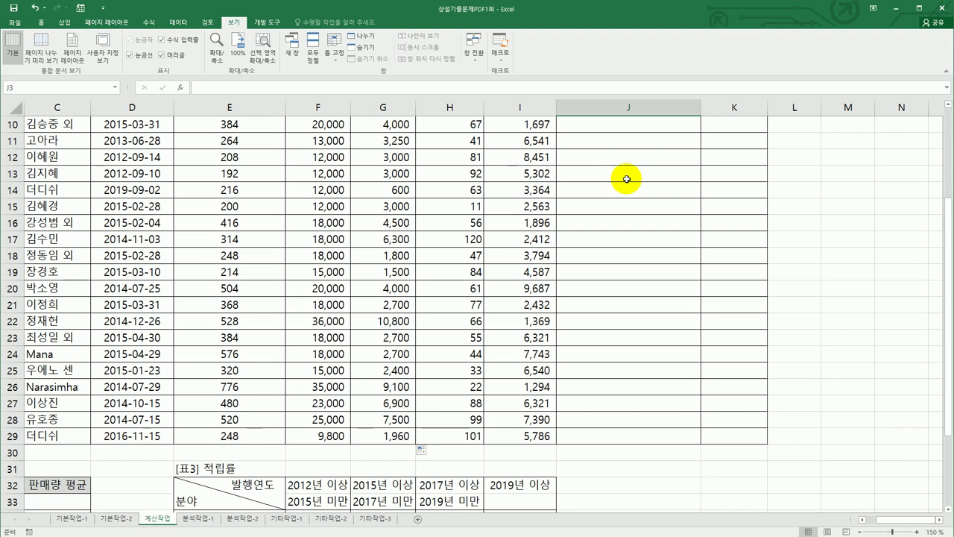
scroll(626, 179, "up", 3)
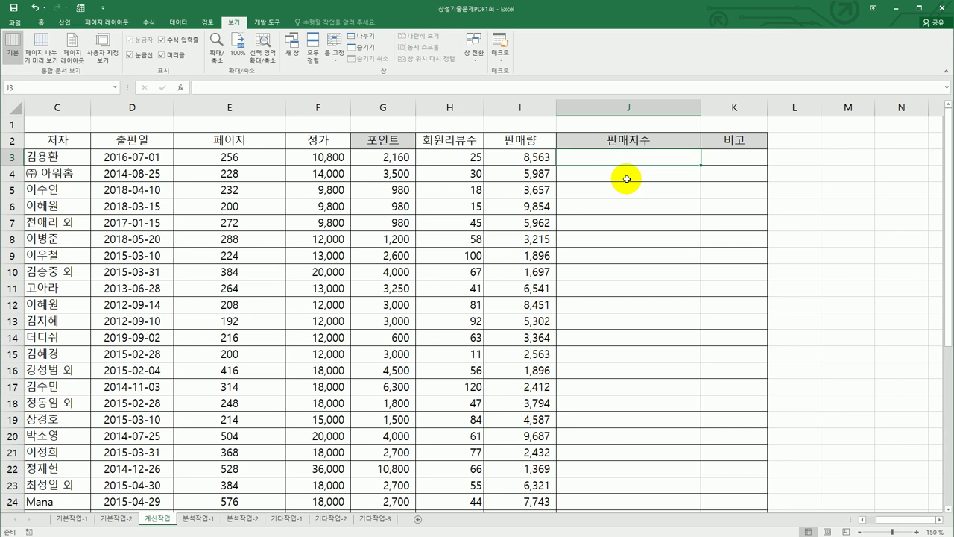
type("=")
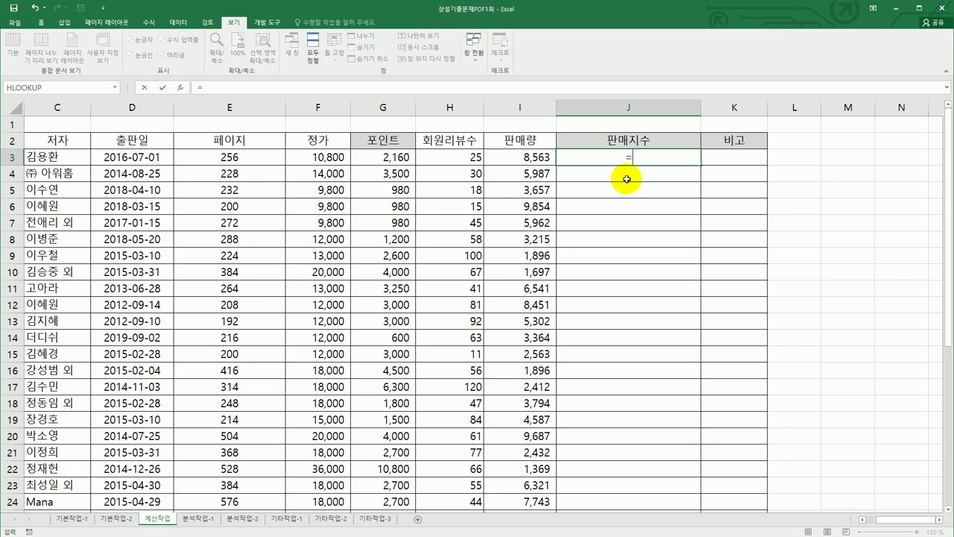
type("con")
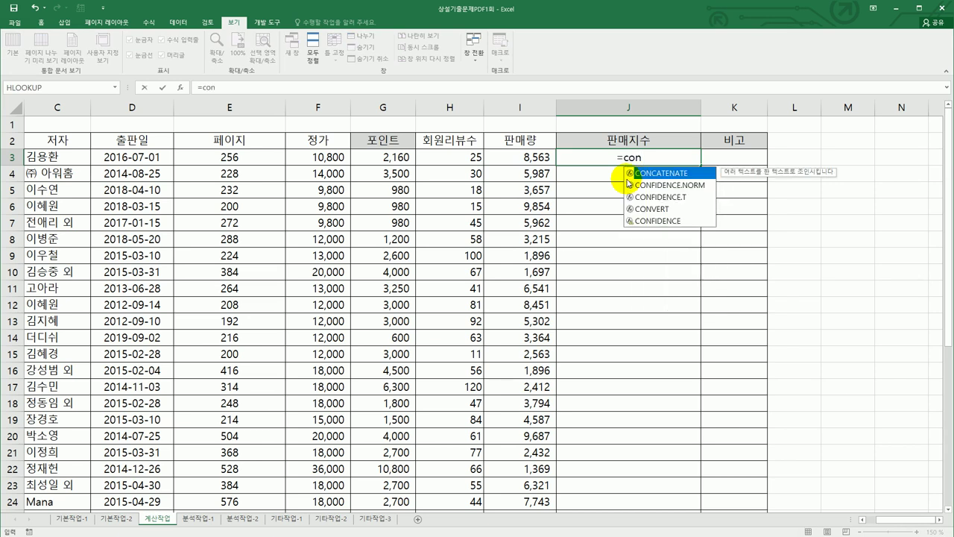
double_click(666, 172)
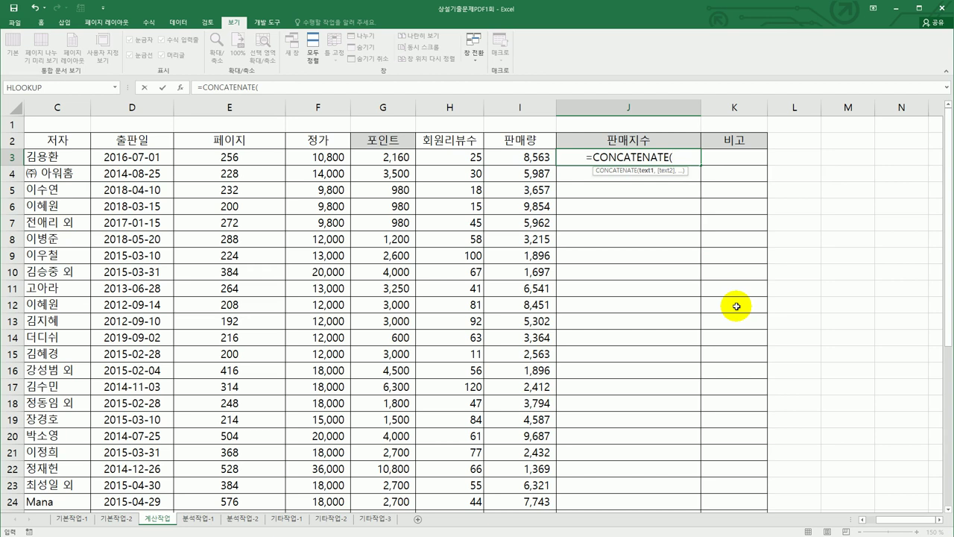
type("rep")
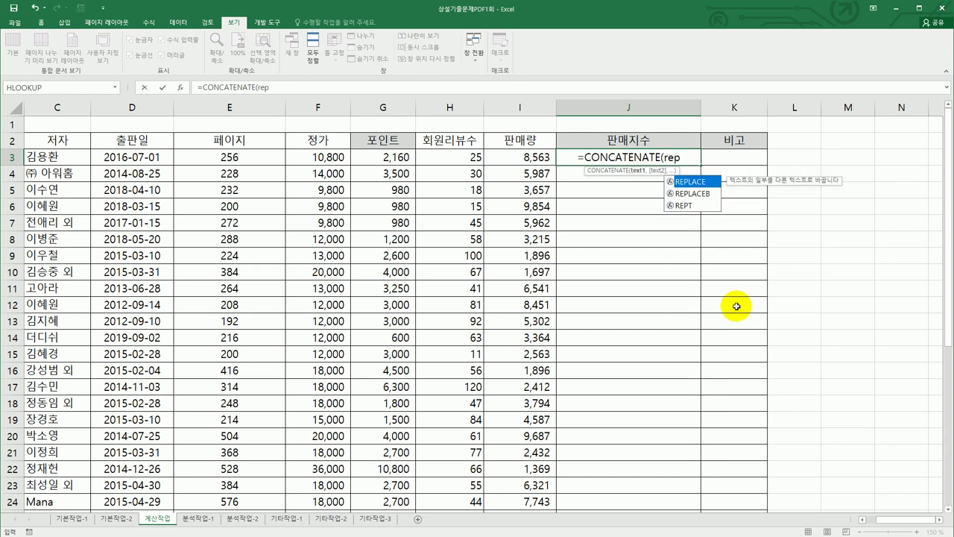
double_click(695, 205)
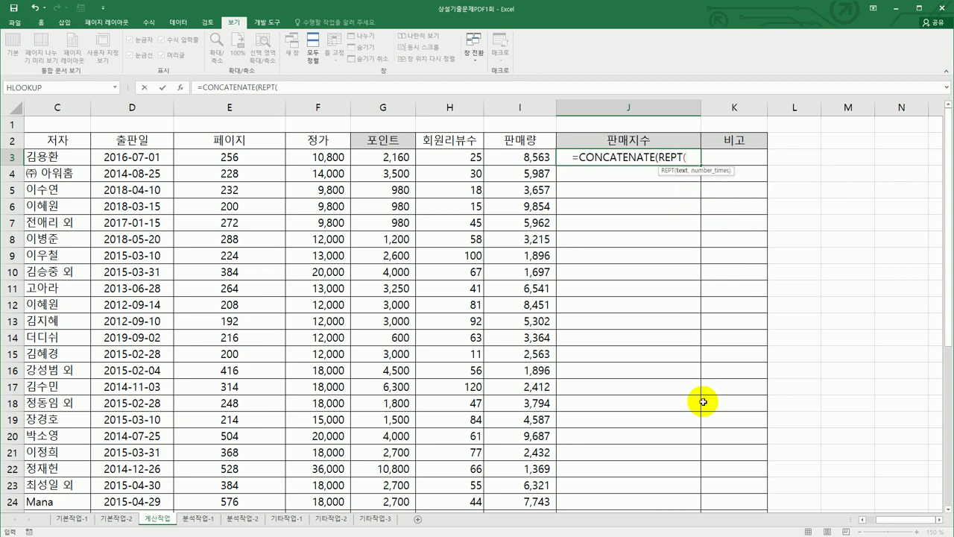
Set ★ as the text to repeat in the first REPT of the J3 formula
type("\"a")
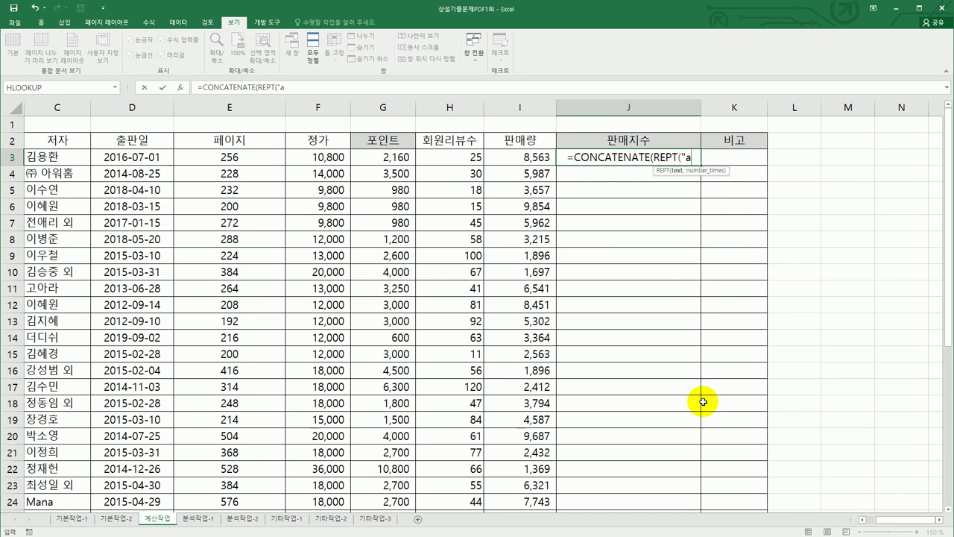
key("BackSpace")
type("ㅁ")
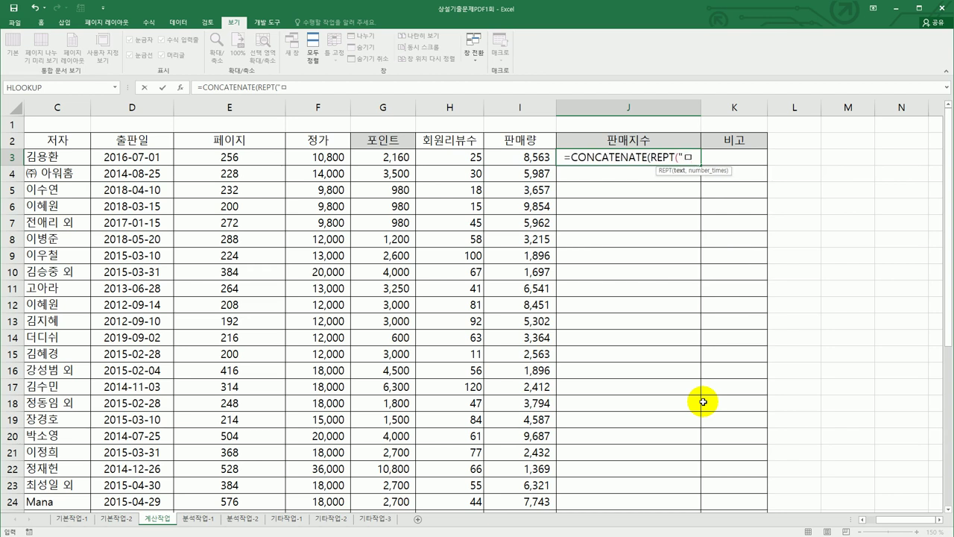
key("Hangul_Hanja")
left_click(697, 272)
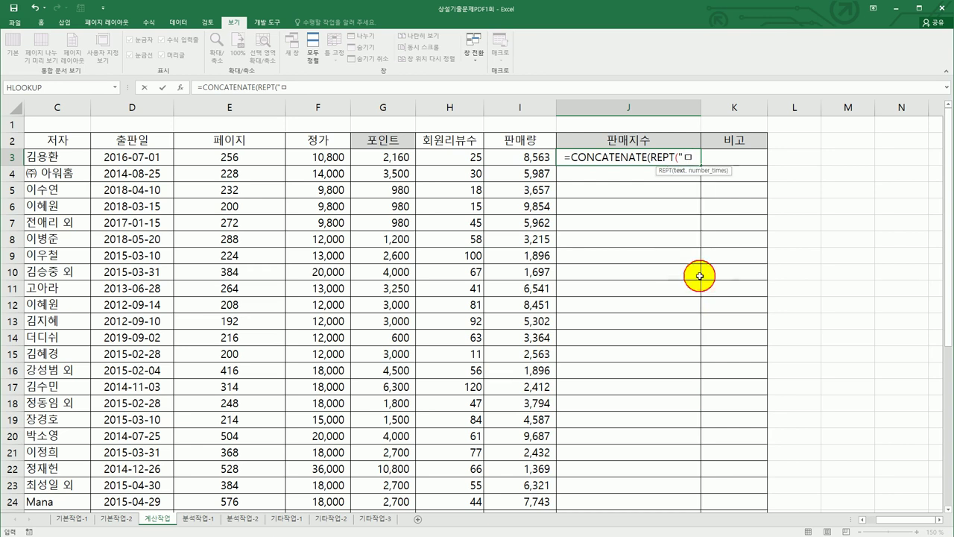
type("\",")
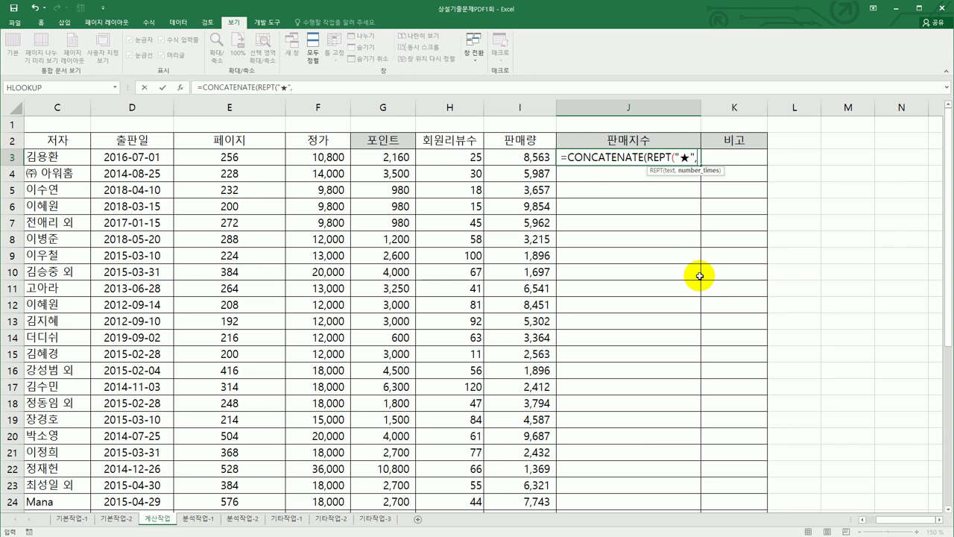
left_click(531, 158)
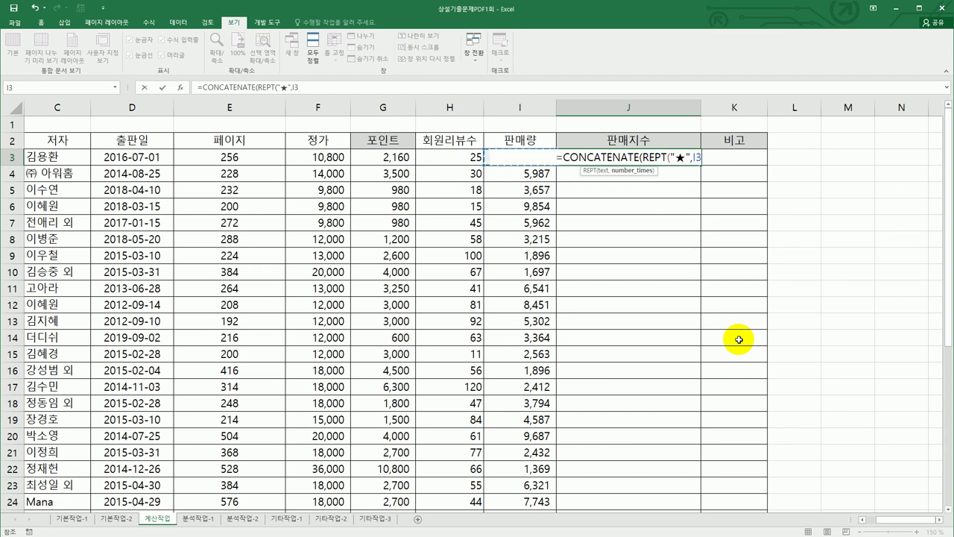
type("/1000")
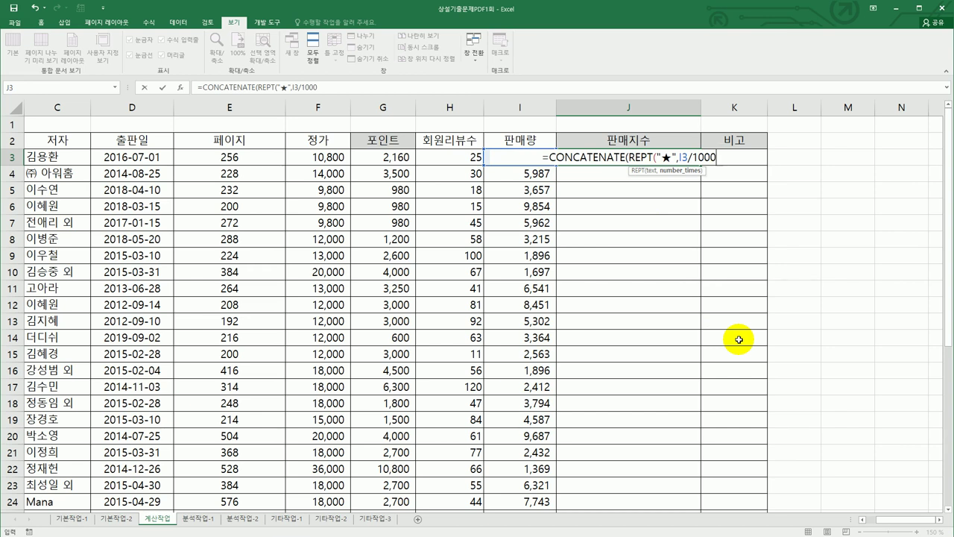
key("BackSpace")
key("BackSpace")
key("BackSpace")
key("BackSpace")
key("BackSpace")
key("BackSpace")
key("BackSpace")
type("ㅂ")
key("BackSpace")
Use QUOTIENT(I3,1000) as the repeat count for ★ and close the first REPT
type("q")
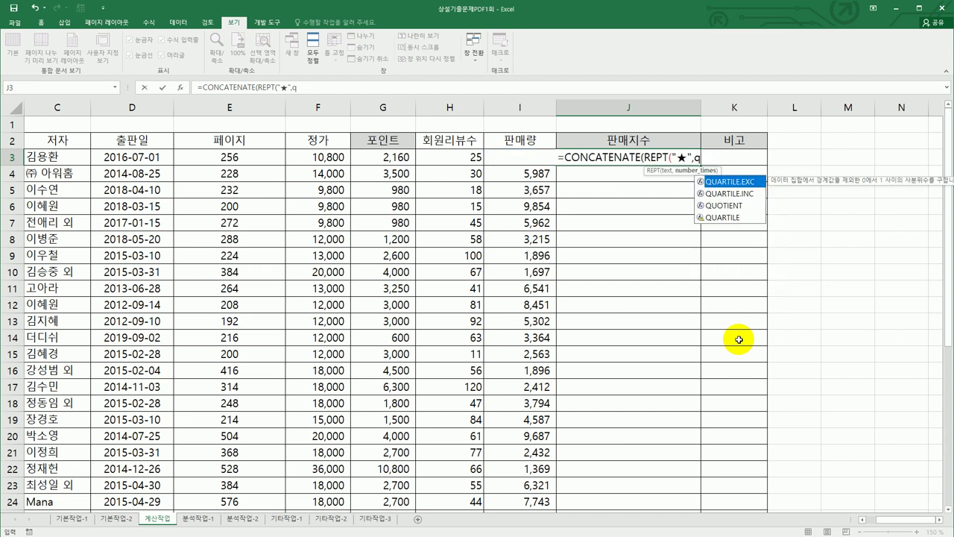
type("u")
key("Down")
key("Down")
key("Tab")
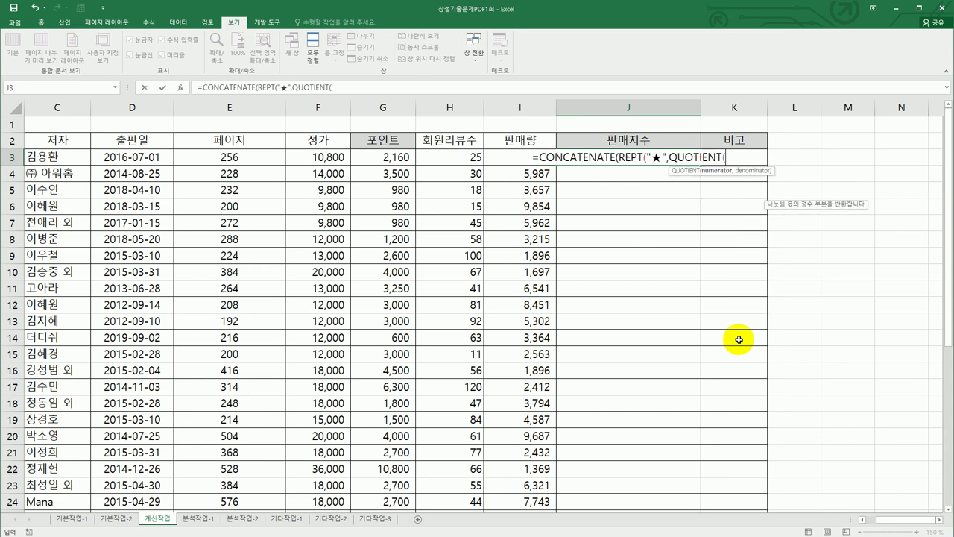
key("Left")
type(",1000")
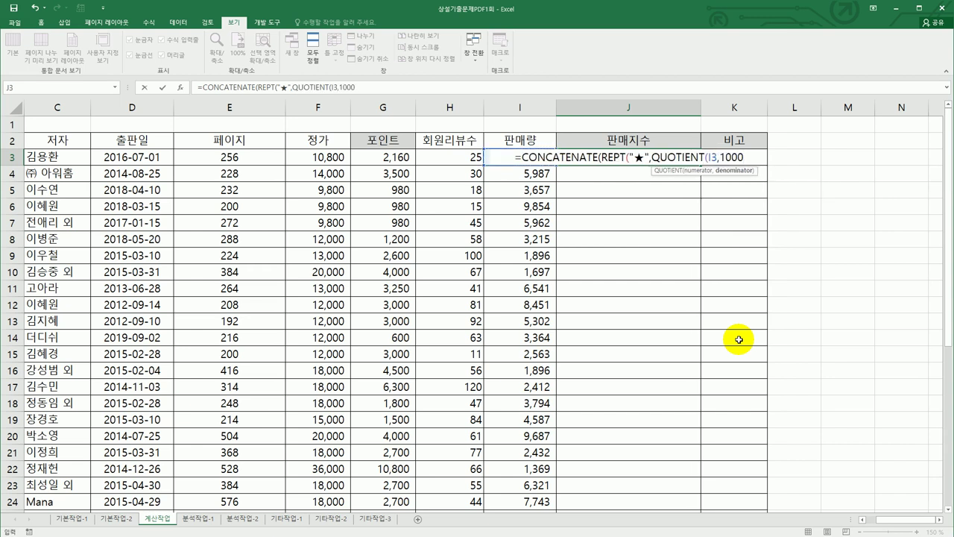
type("))")
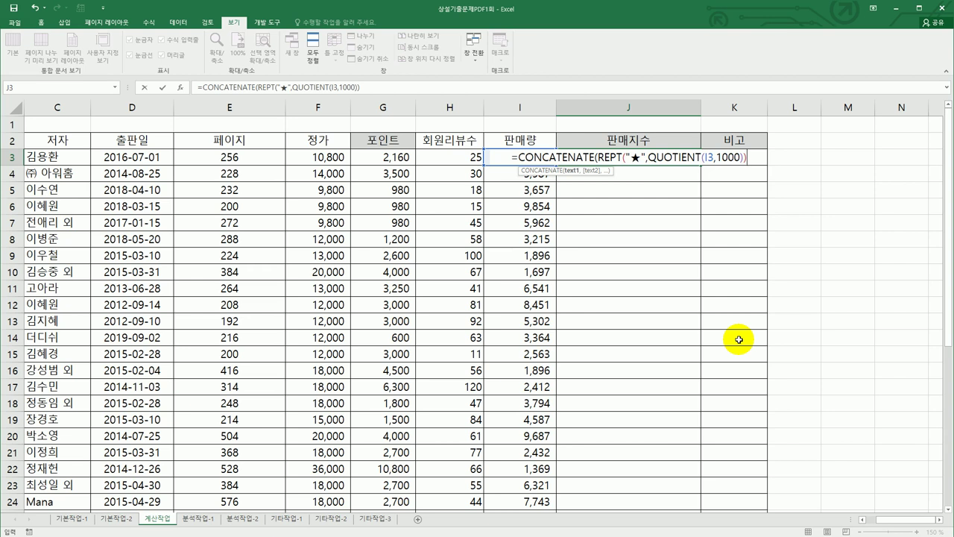
Add a second REPT to the CONCATENATE formula with ☆ as its repeated text
type(",")
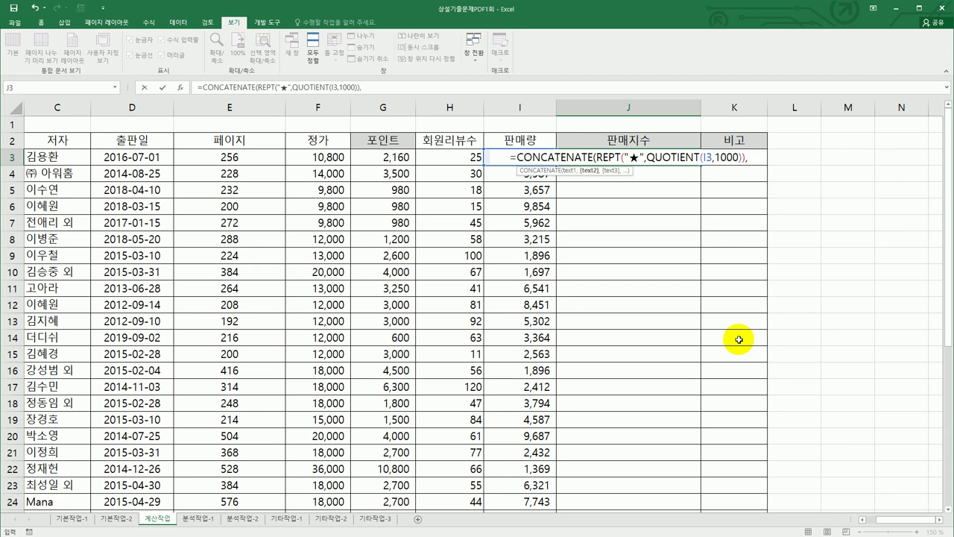
type("rep")
key("Down")
key("Down")
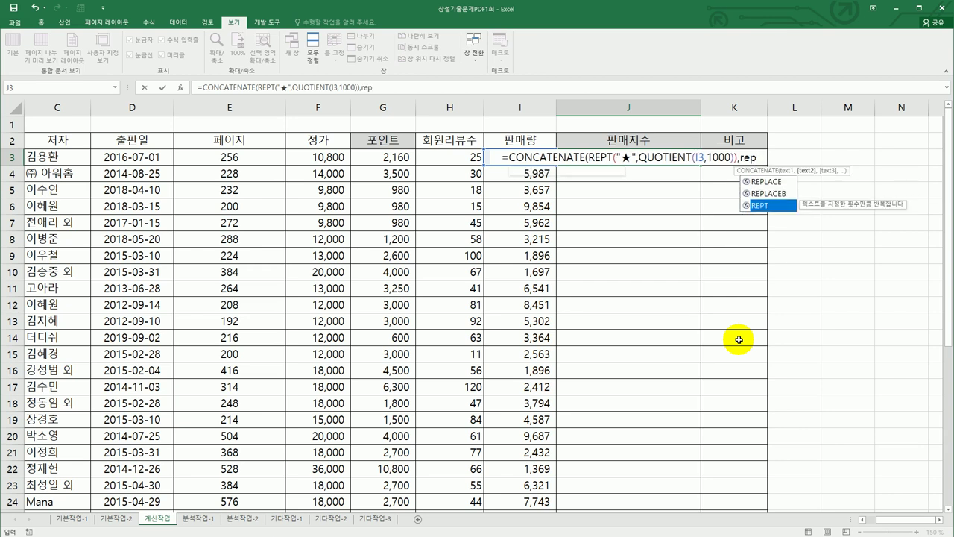
key("Tab")
type("\"")
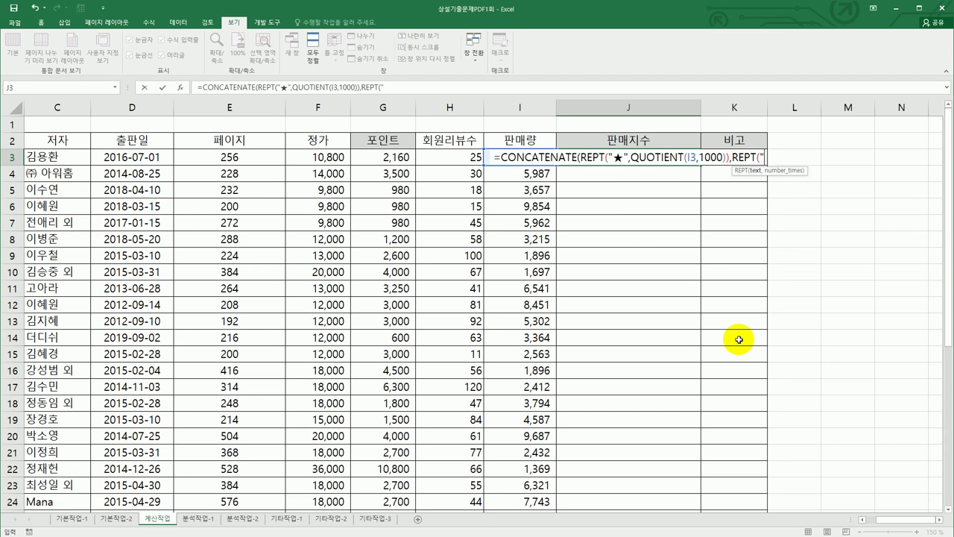
type("ㅁ")
key("Hangul_Hanja")
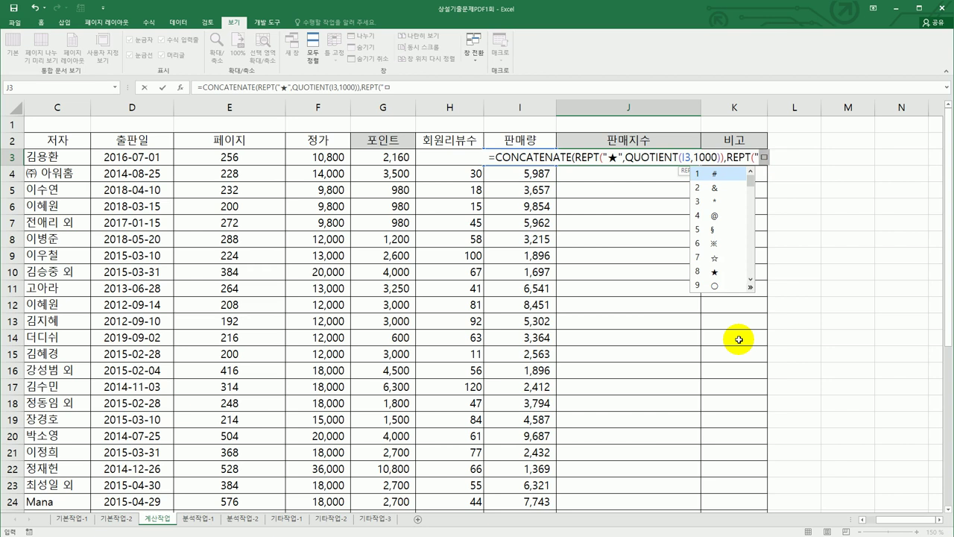
type("7")
type("\"")
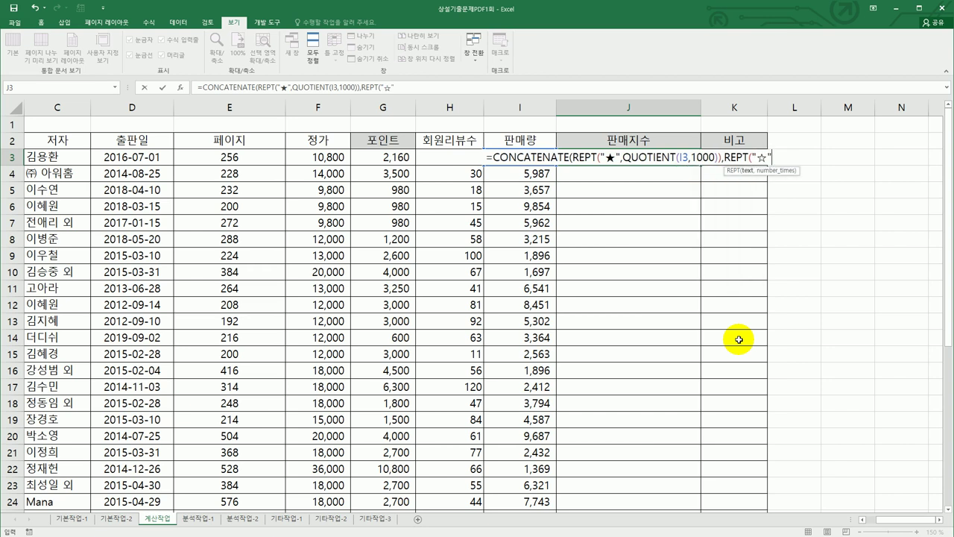
type(",")
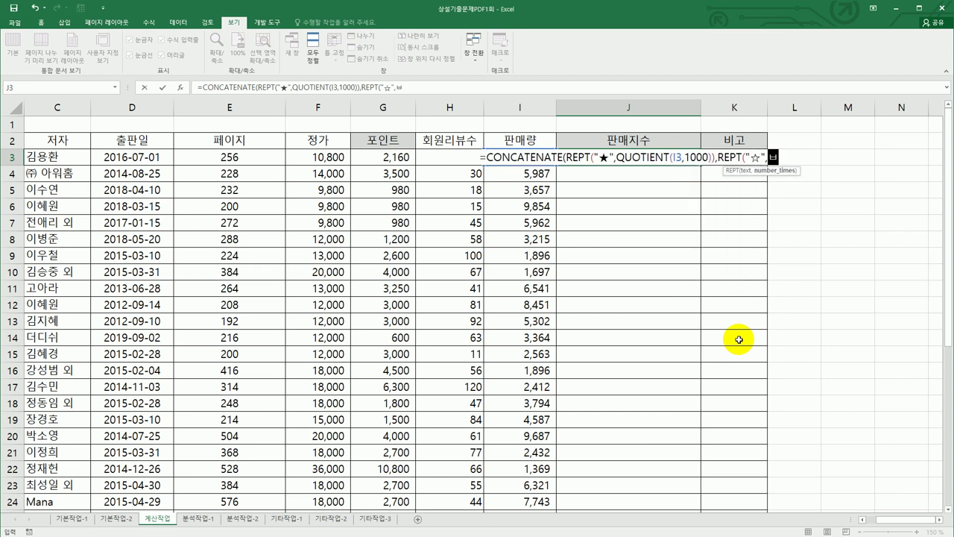
Enter QUOTIENT(I3,1000) in the number_times argument of the ☆ REPT
type("qu")
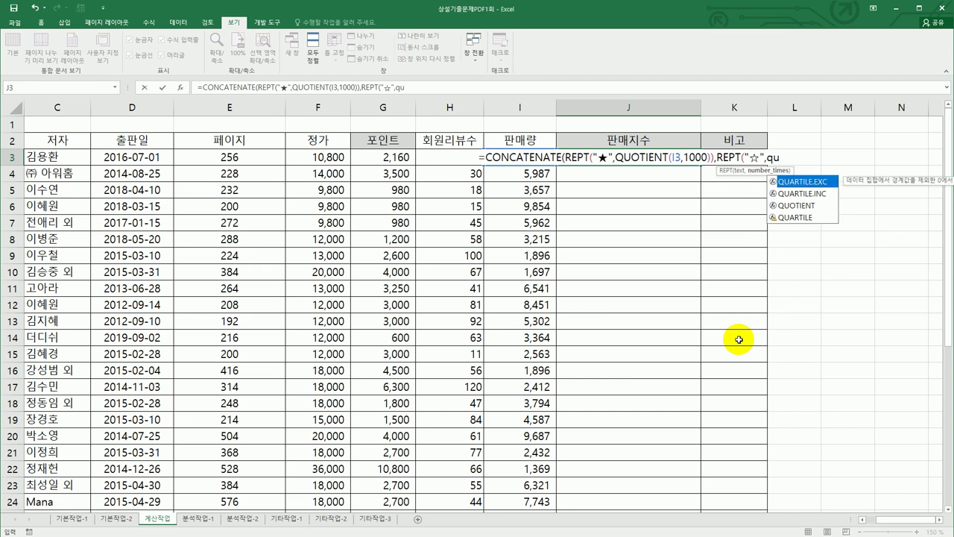
key("Down")
key("Down")
key("Tab")
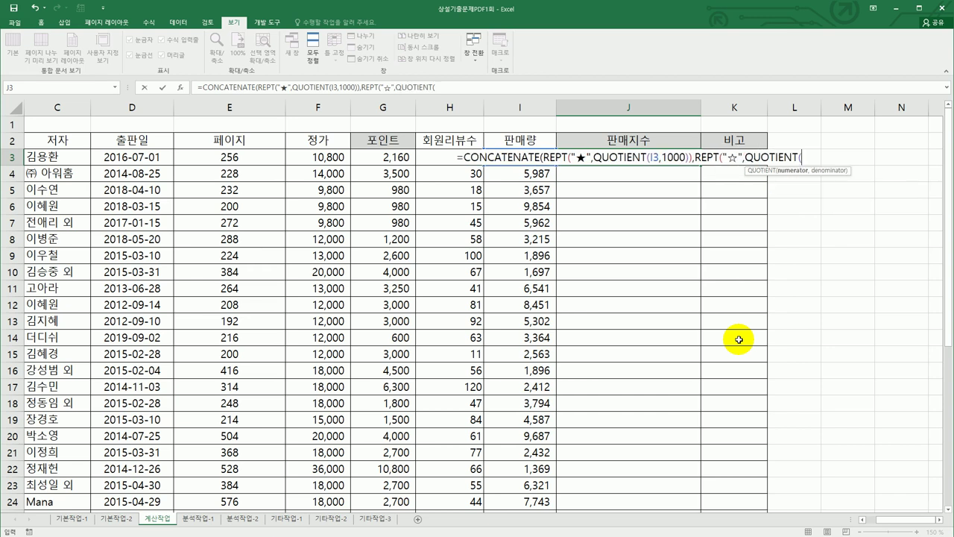
key("Left")
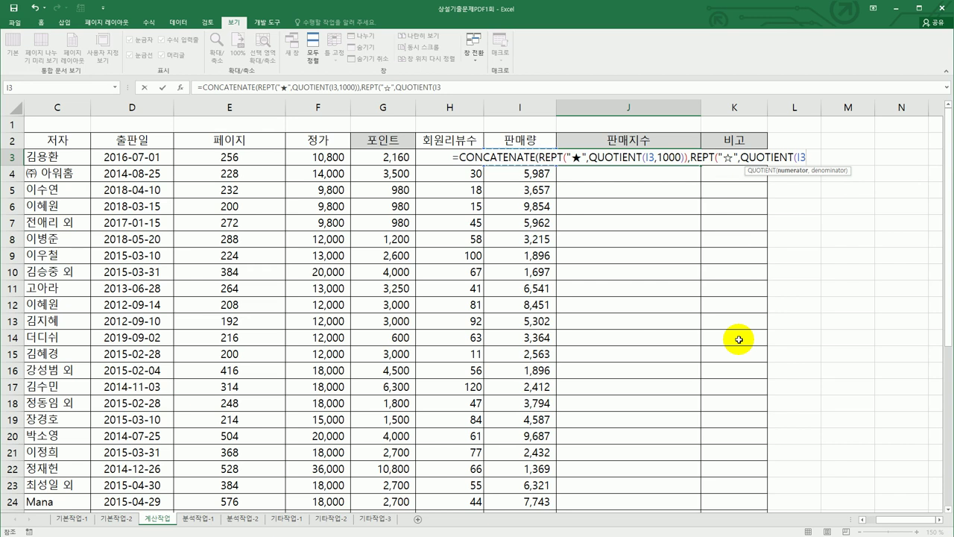
type(",1000)")
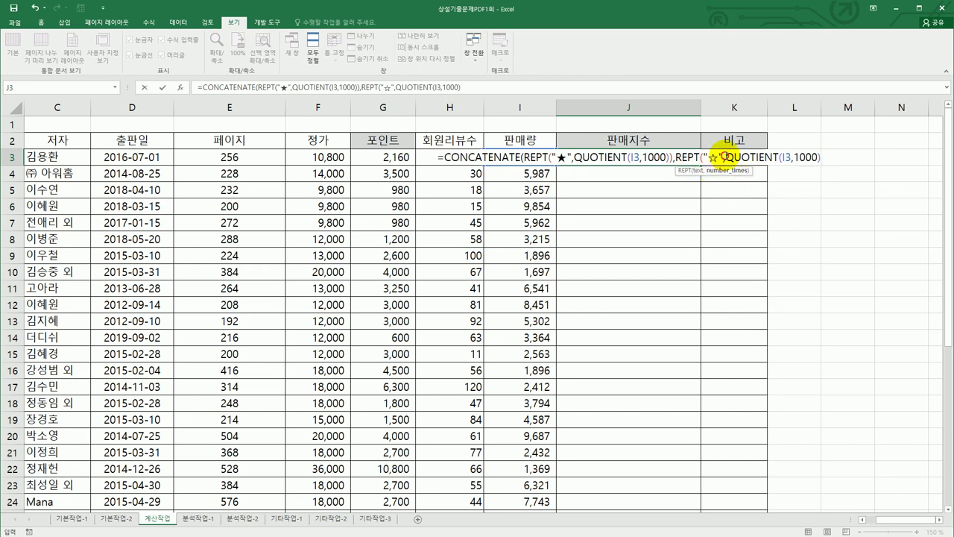
Subtract the second QUOTIENT from 10 so the ☆ repeat count reads 10-QUOTIENT(I3,1000)
left_click(717, 156)
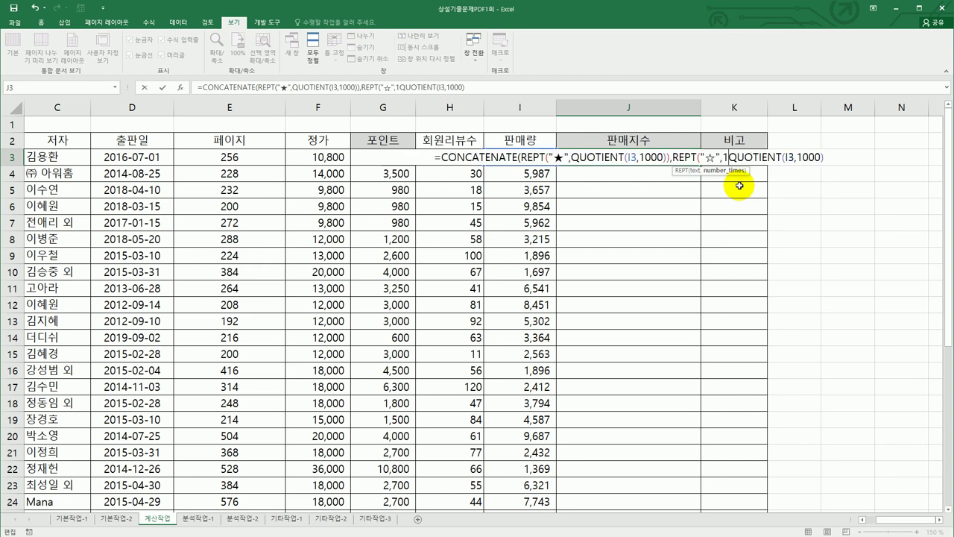
type("10000-")
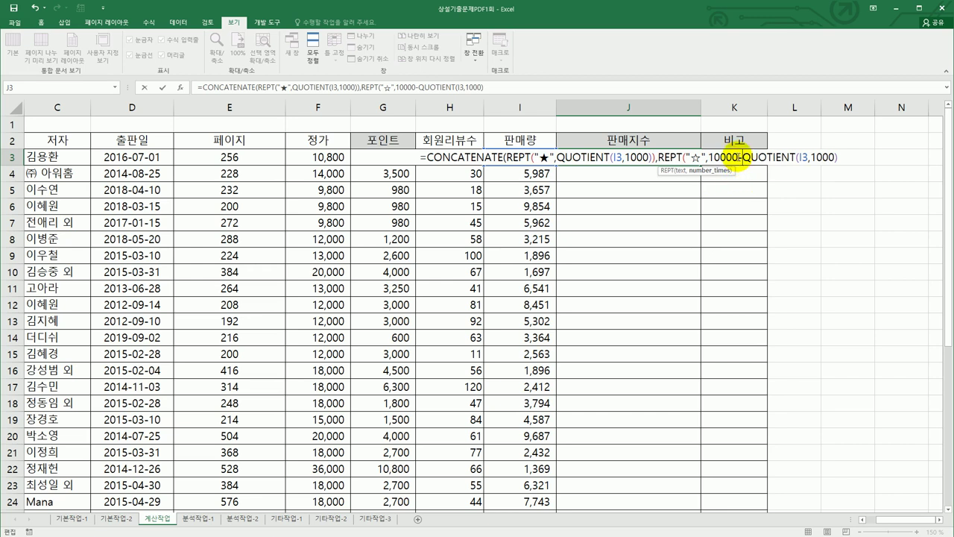
left_click(720, 157)
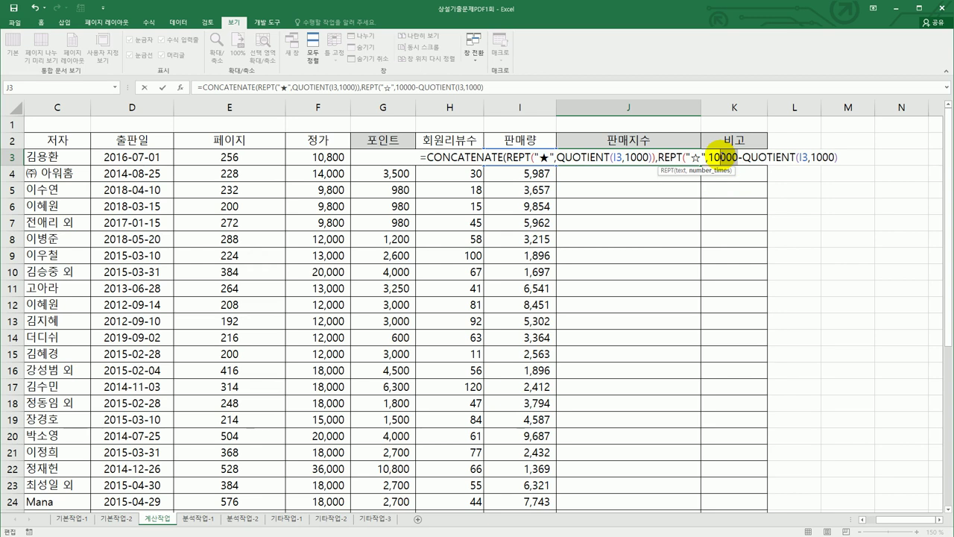
key("Delete")
key("Delete")
key("Delete")
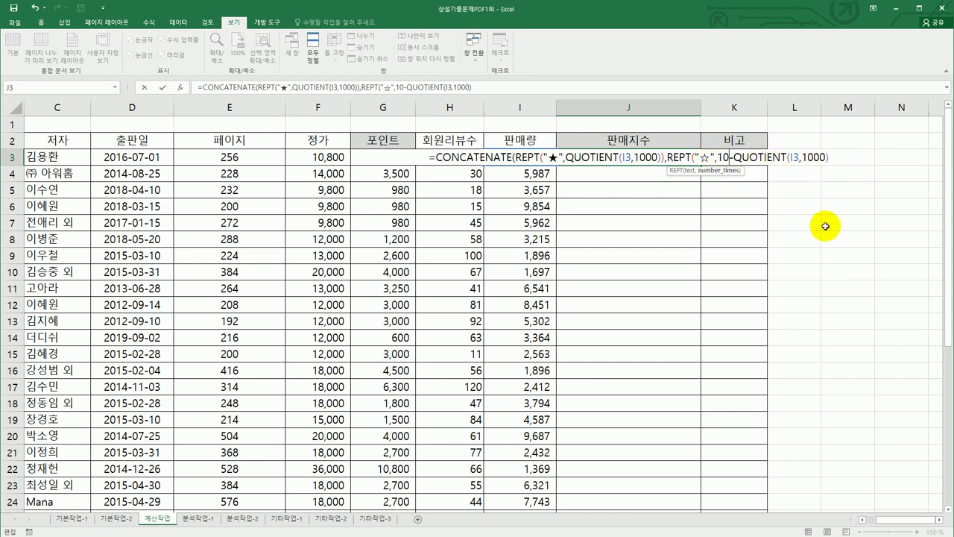
Close and enter the 판매지수 formula in J3, and fill it down to J29
left_click(832, 156)
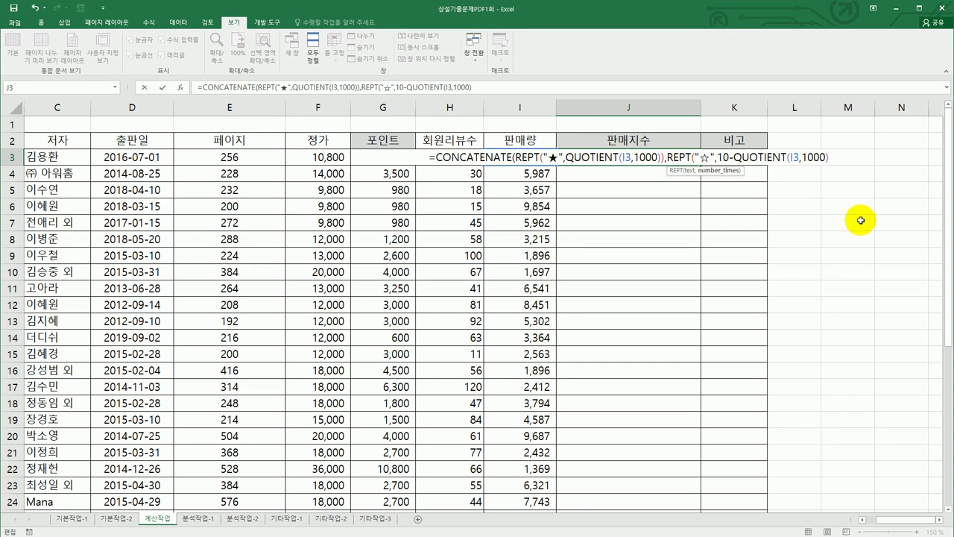
type("))")
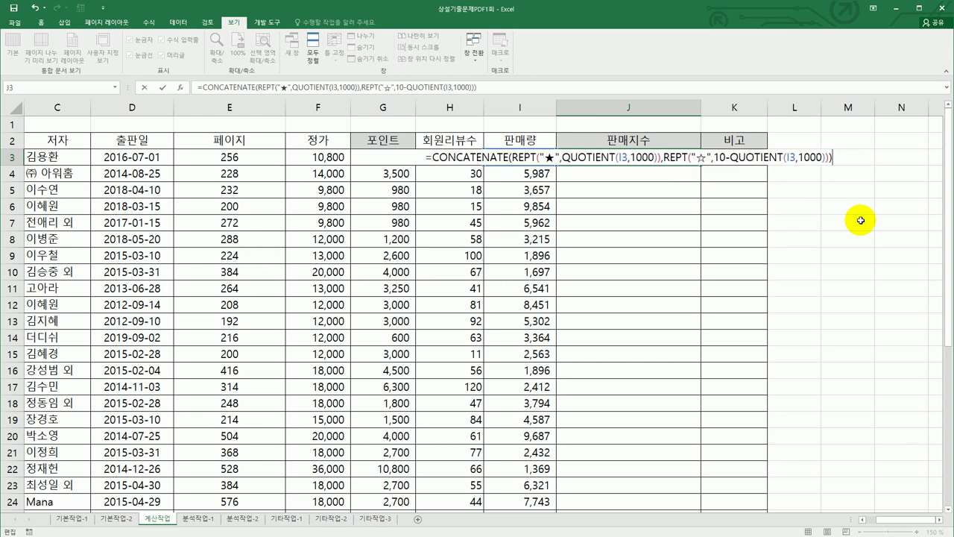
key("Return")
key("Up")
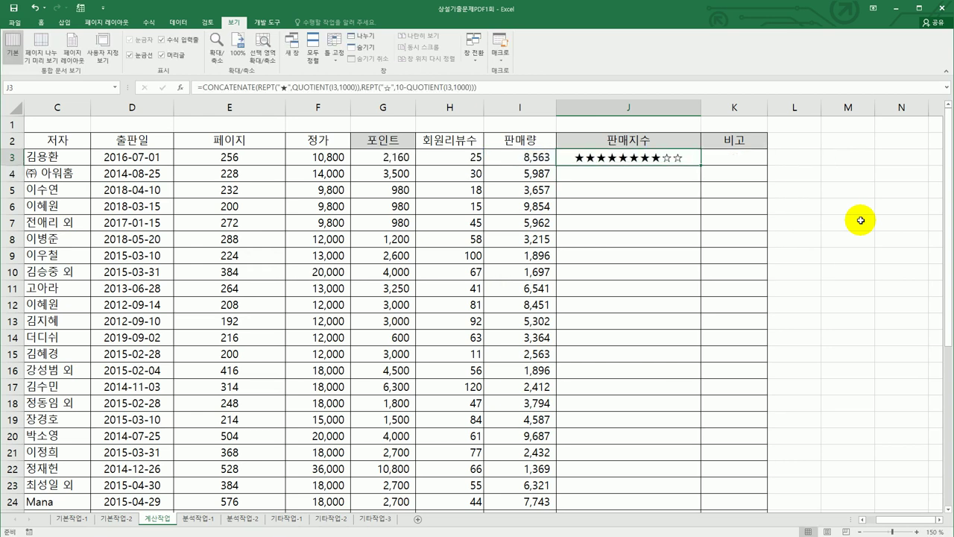
double_click(701, 164)
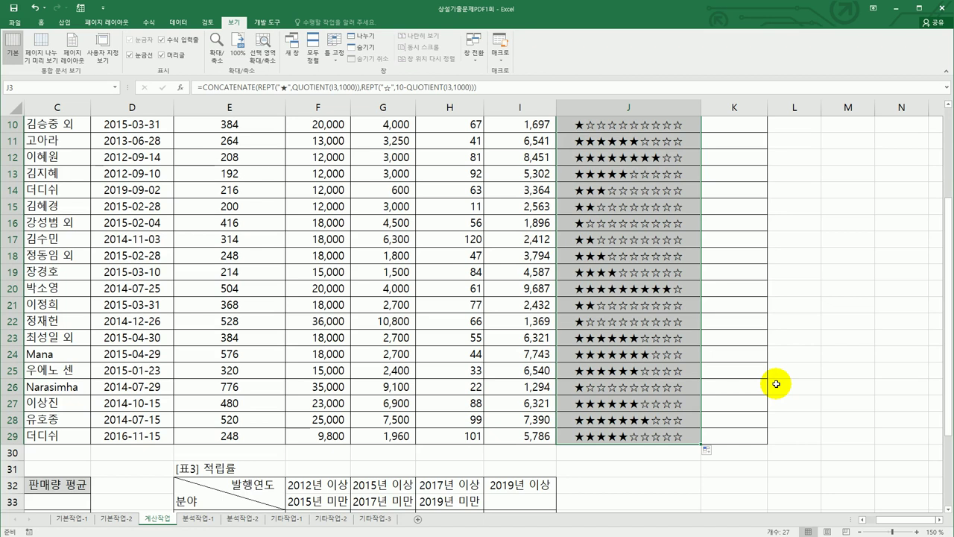
scroll(776, 384, "up", 3)
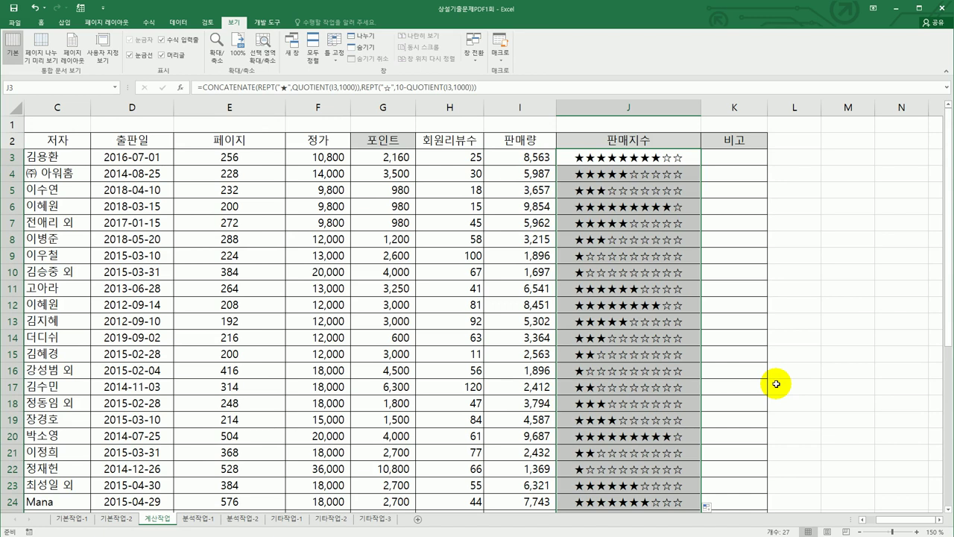
Select the first 비고 cell, K3, and insert a new code module in the workbook's Visual Basic editor
left_click(746, 155)
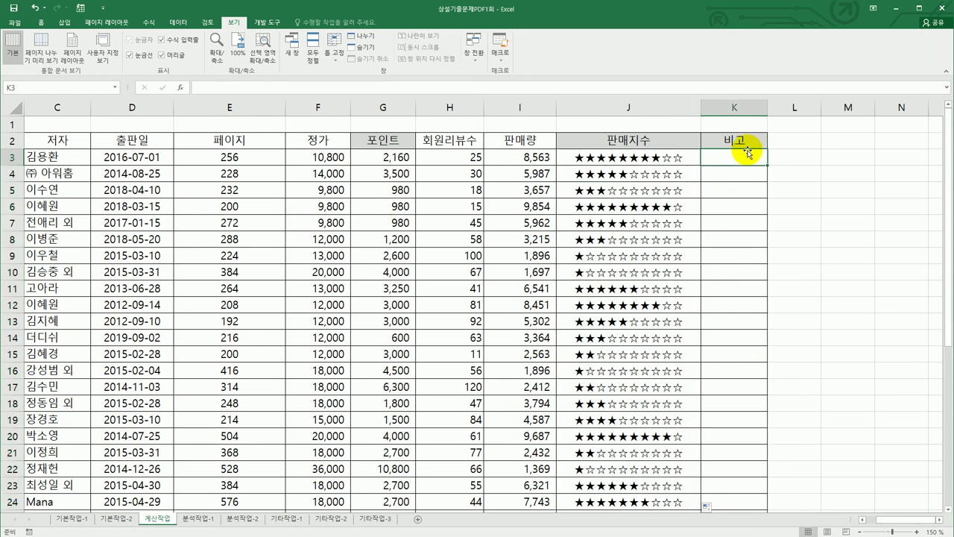
left_click(271, 24)
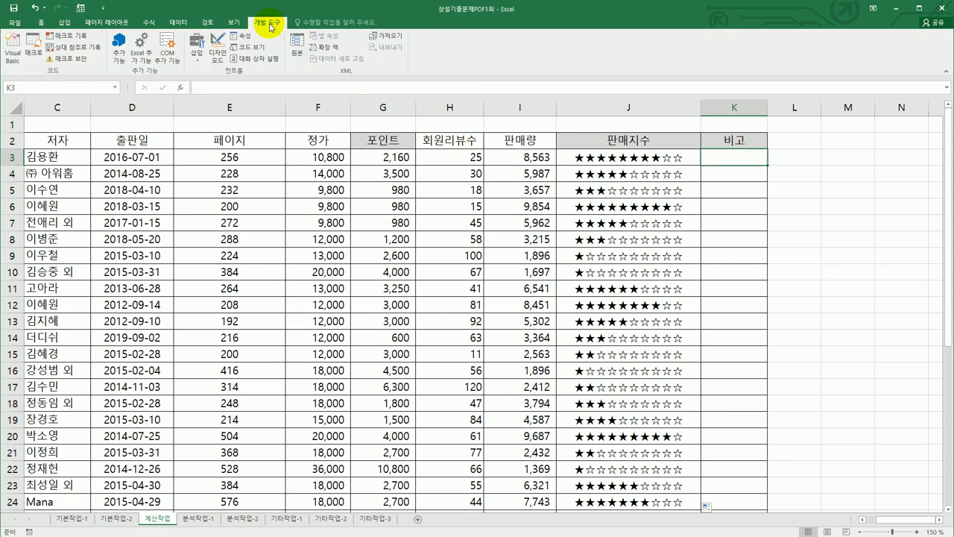
left_click(13, 48)
left_click_drag(701, 114, 228, 42)
left_click_drag(149, 36, 237, 221)
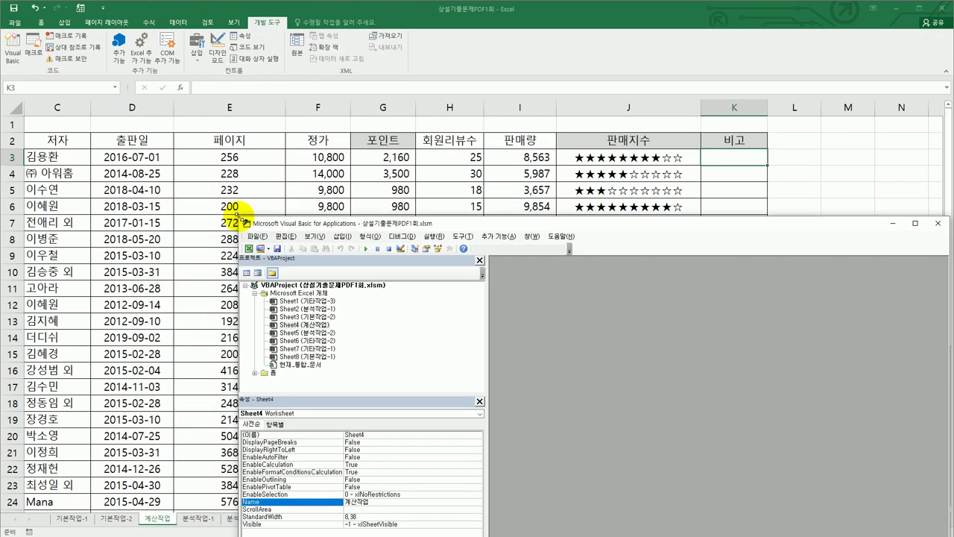
left_click_drag(375, 227, 352, 72)
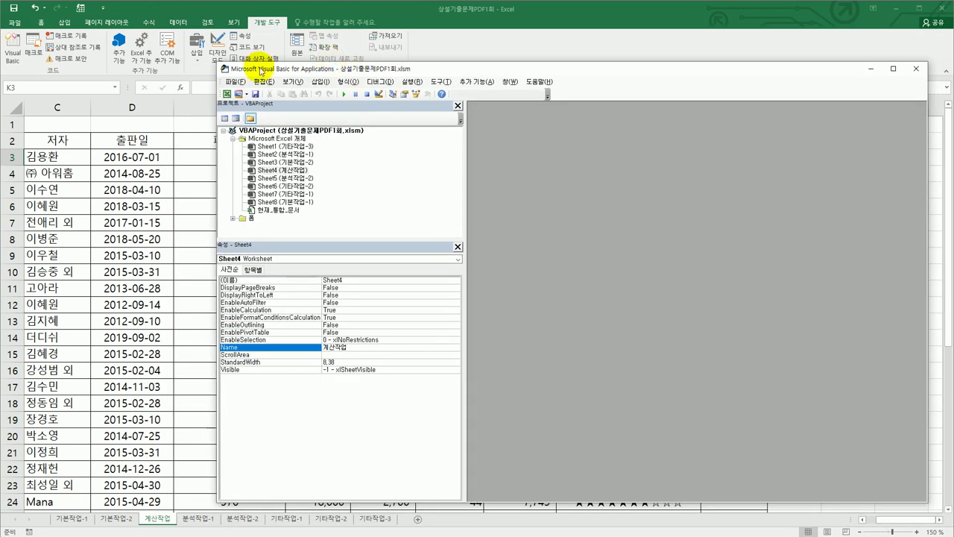
left_click(322, 82)
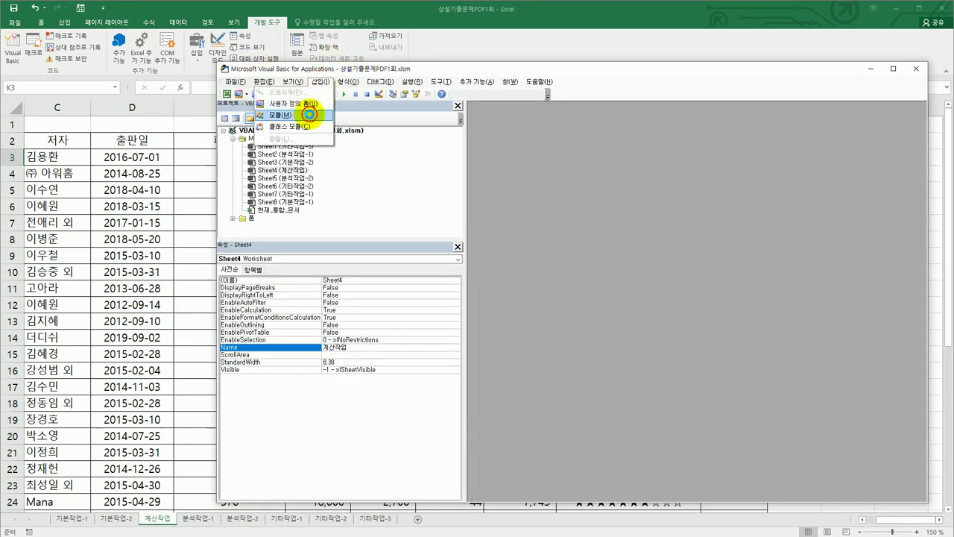
left_click(308, 122)
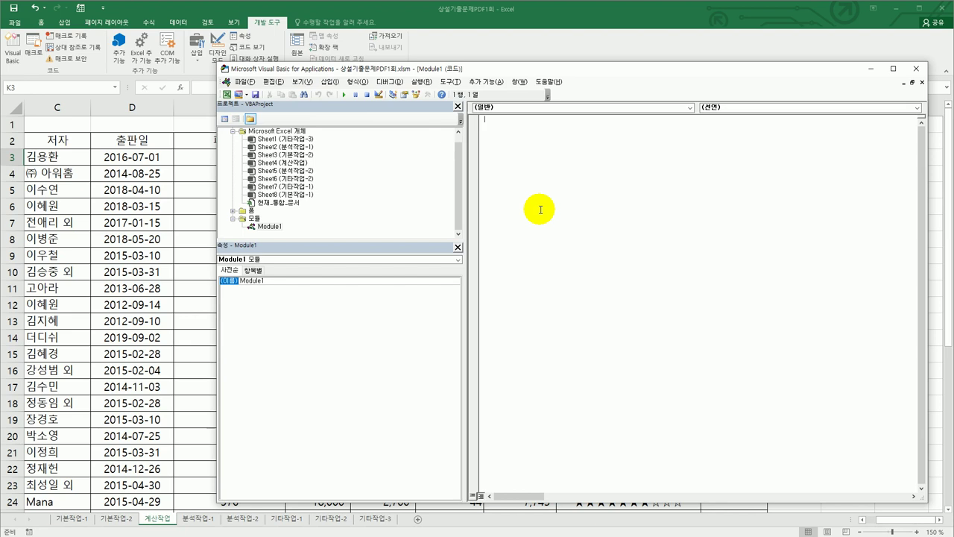
Declare the public function fn비고(회원리뷰수, 판매량) in Module1
type("public function fn비고(ghldn")
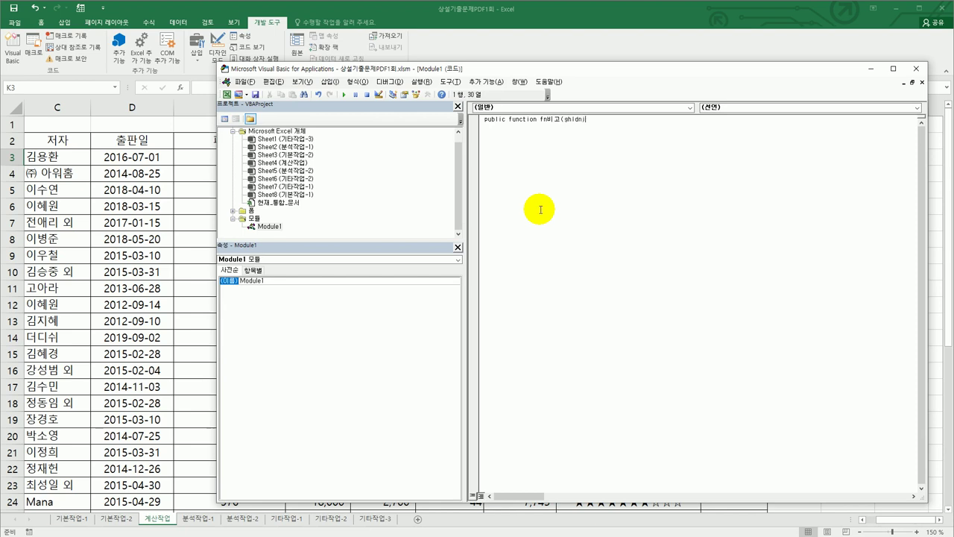
key("BackSpace")
key("BackSpace")
key("BackSpace")
key("BackSpace")
key("Hangul")
type("히")
key("BackSpace")
key("BackSpace")
type("회원리뷰수, 판매량)")
key("Return")
key("Tab")
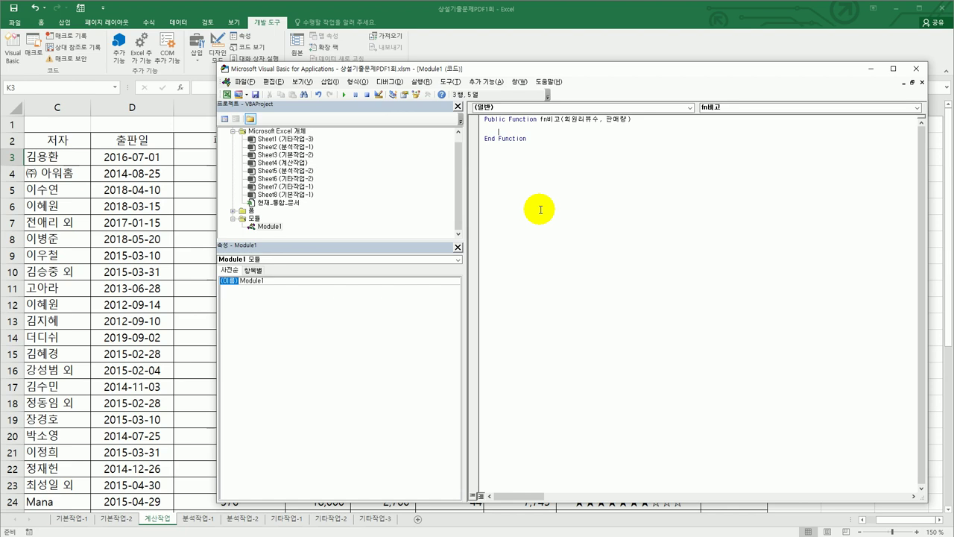
Write the first If branch: when 회원리뷰수 >= 80 And 판매량 >= 6000, return "추천" from fn비고
type("if 회원리뷰수 >=80  and 판매량 >=6000")
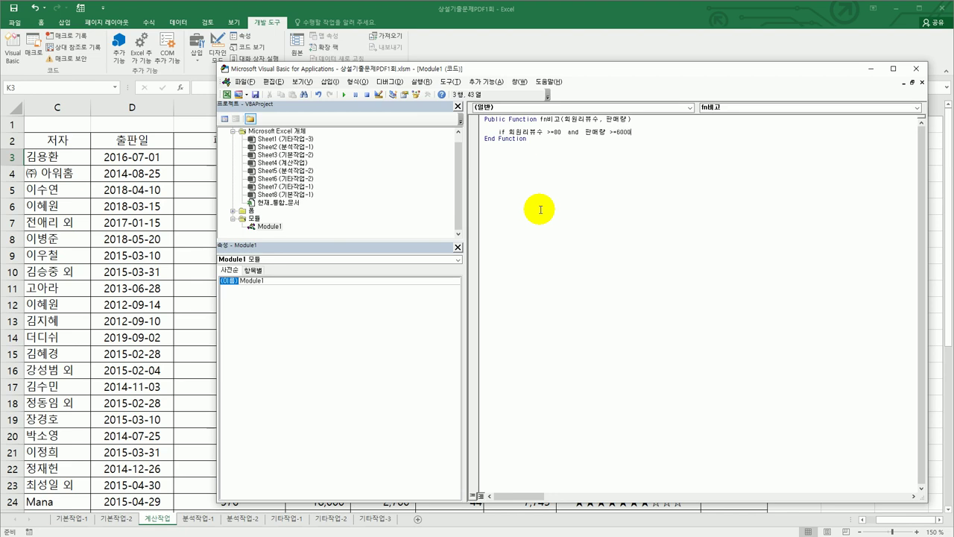
type(" Then")
key("Return")
key("Tab")
type("fn비고 = ")
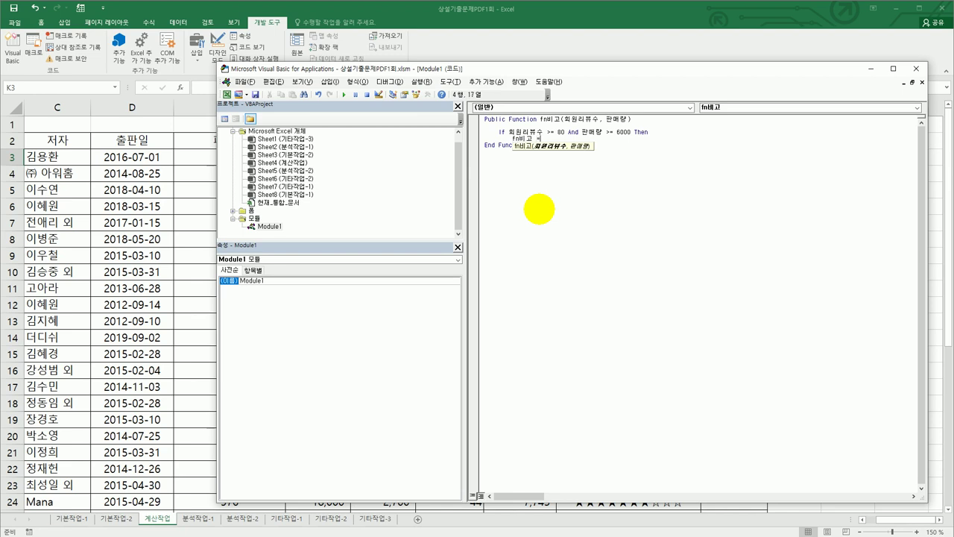
type("\"추천\"")
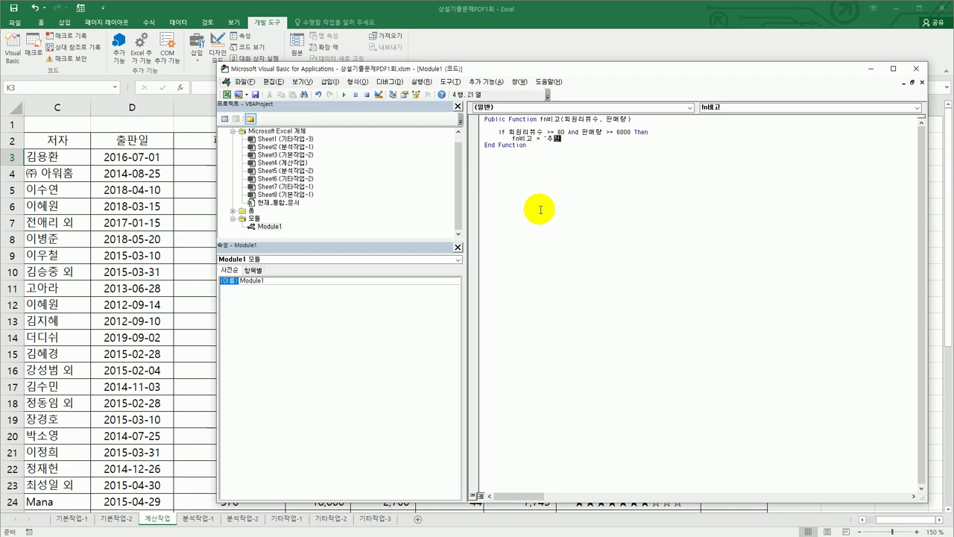
Add an ElseIf branch for 회원리뷰수 >= 80 that assigns "관심도서" to fn비고
key("Return")
key("BackSpace")
type("elseif 회원리뷰")
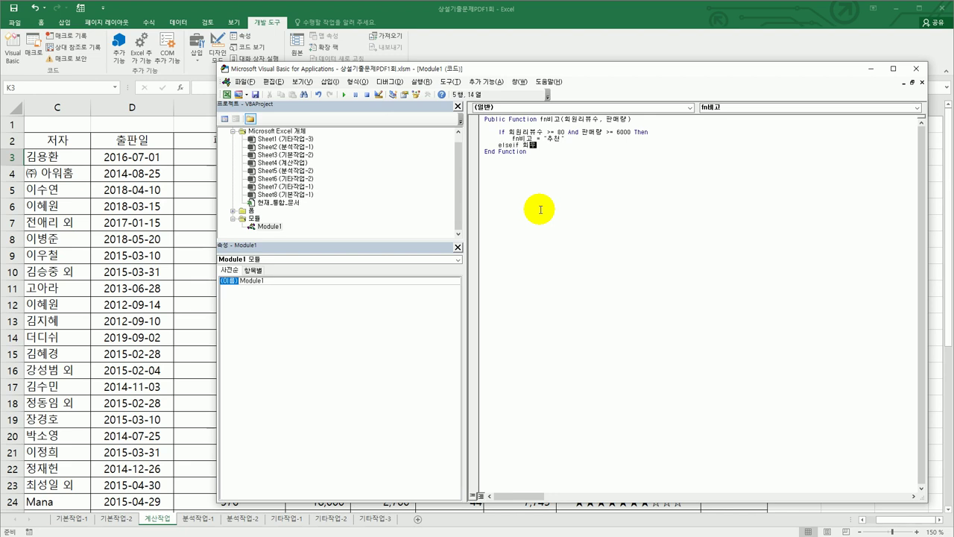
type("수 >=80 Then")
key("Return")
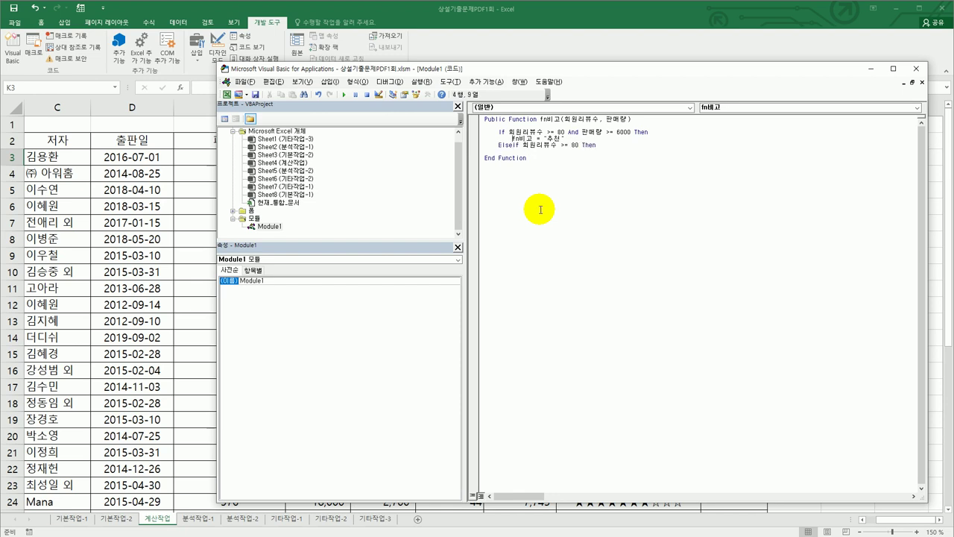
key("shift+End")
key("ctrl+c")
key("Down")
key("Down")
key("Tab")
key("ctrl+v")
key("shift+Right")
key("shift+Right")
type("ㅜ")
type("관심도서")
key("BackSpace")
key("BackSpace")
key("BackSpace")
type("시ㅁ도서")
key("Return")
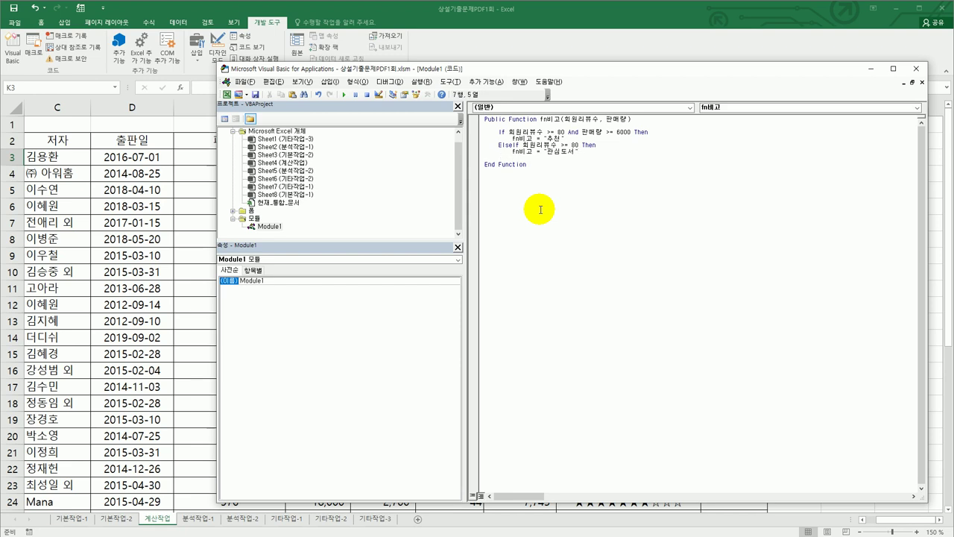
Add an ElseIf branch for 판매량 >= 6000 that assigns "인기도서" to fn비고
type("ㄷ")
key("BackSpace")
key("Hangul")
type("elseif")
key("Hangul")
type("판매량 >= 6000 Then")
key("Return")
key("Tab")
type("fn비고 =")
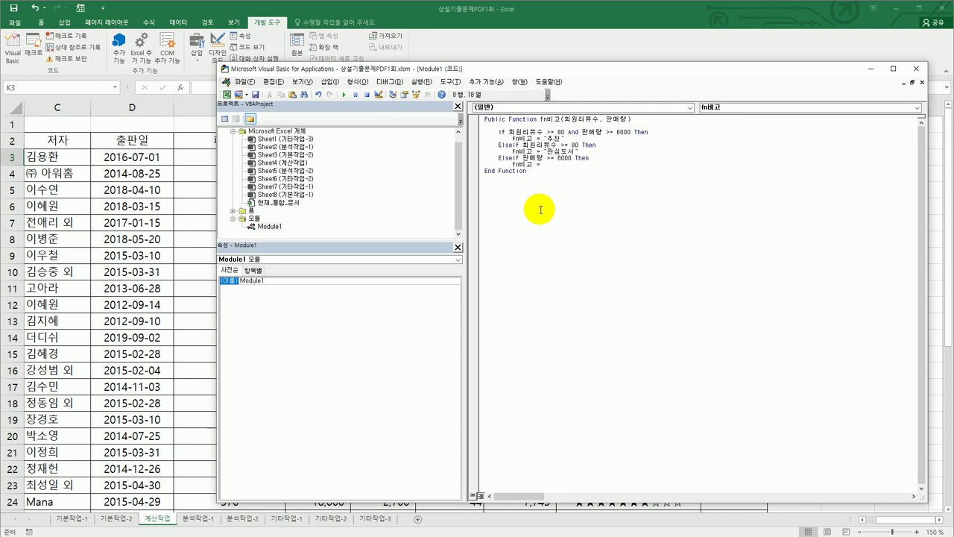
type(" \"인기도서\"")
key("Return")
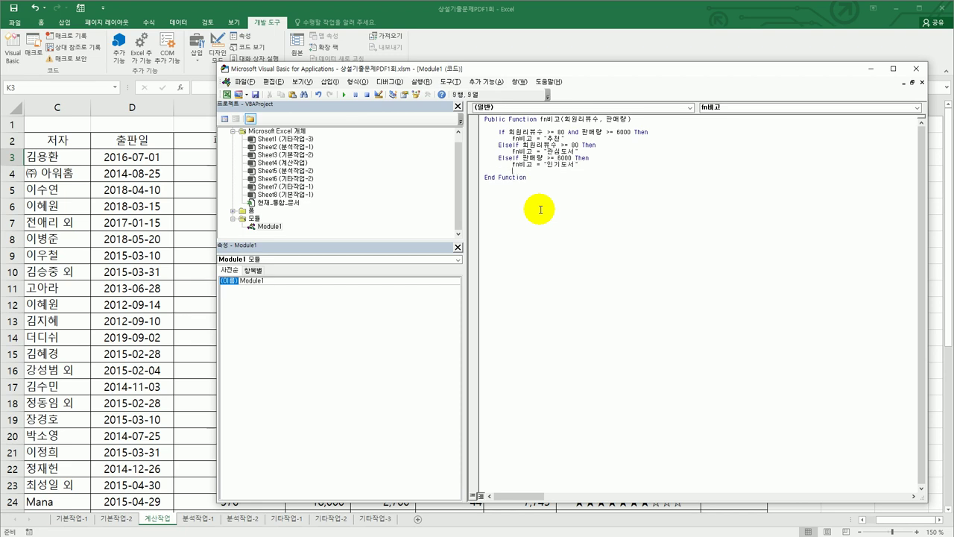
Add an Else branch that assigns an empty string "" to fn비고, and close the block with End If
type("Else")
key("Return")
key("Tab")
type("fn비")
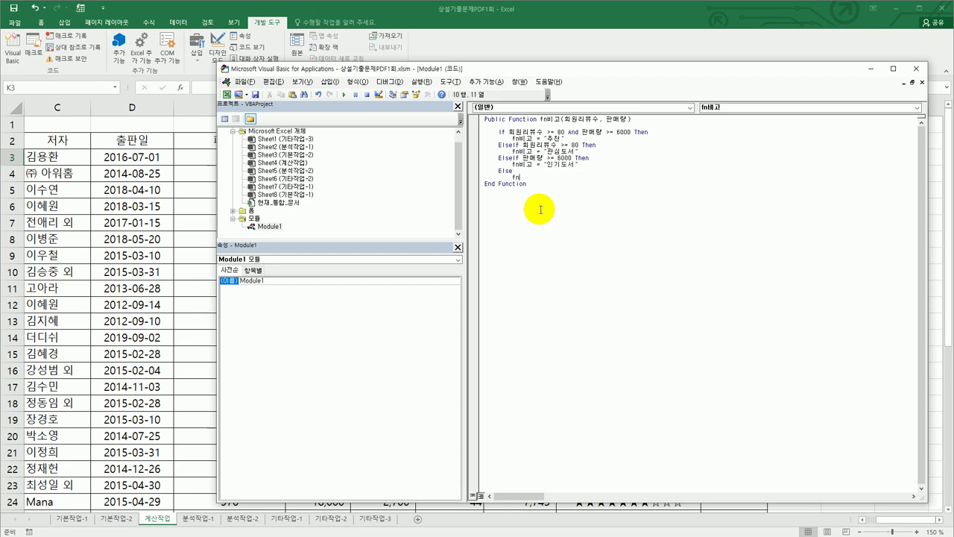
type("고 = \"\"")
key("Return")
key("BackSpace")
key("BackSpace")
key("BackSpace")
type("end if")
key("Return")
key("Up")
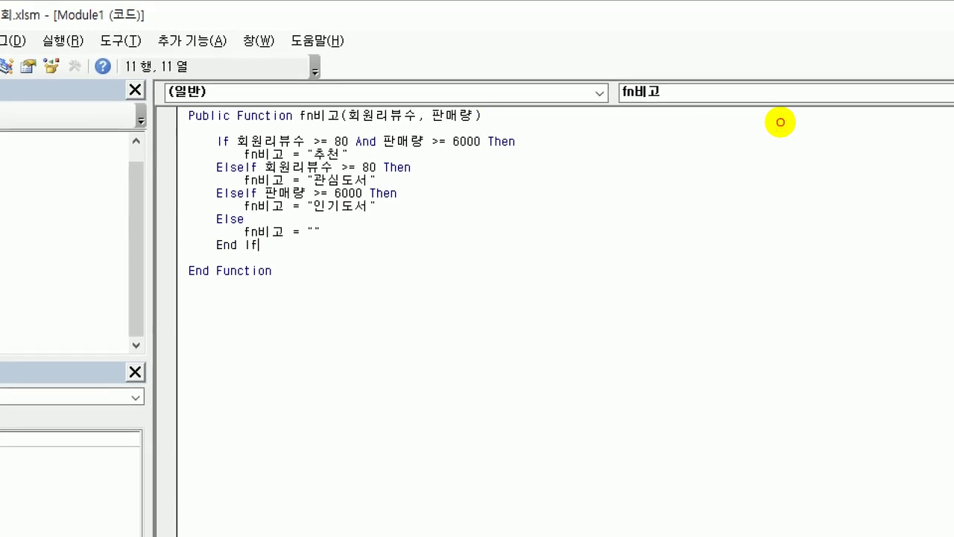
left_click_drag(298, 121, 471, 125)
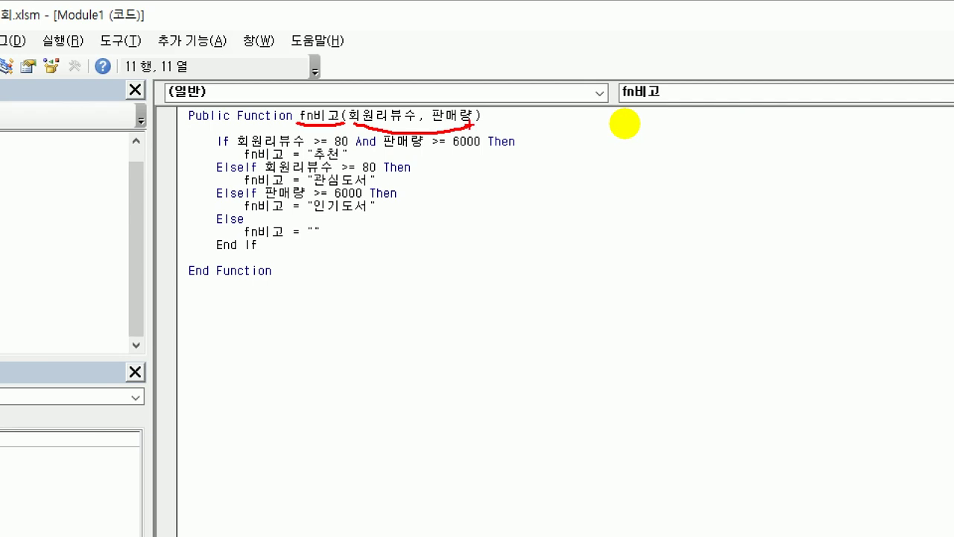
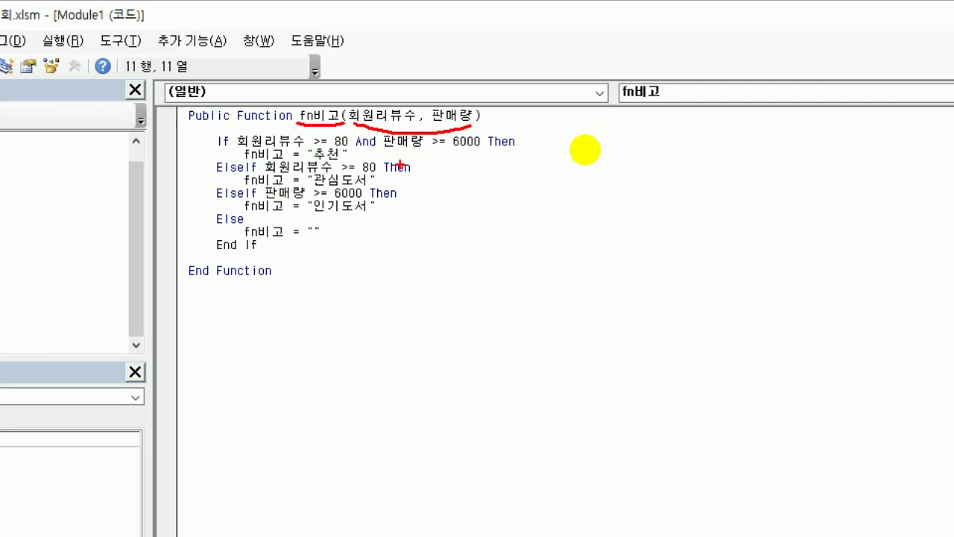
left_click_drag(311, 159, 339, 154)
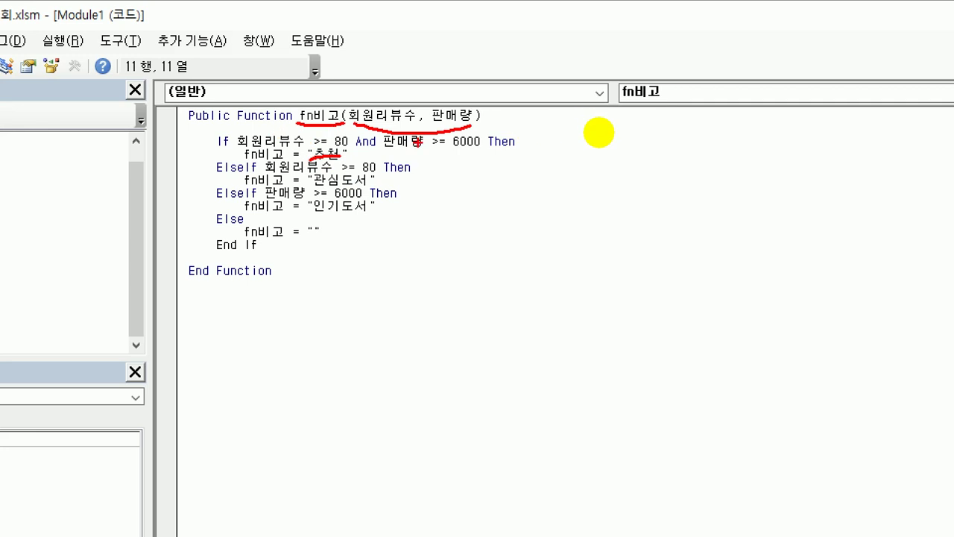
left_click_drag(342, 172, 379, 171)
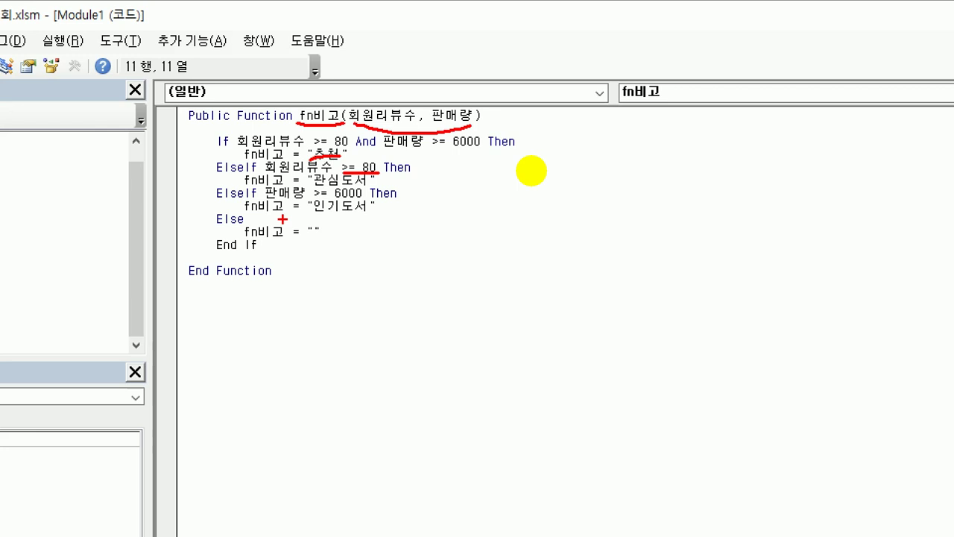
left_click_drag(283, 240, 330, 239)
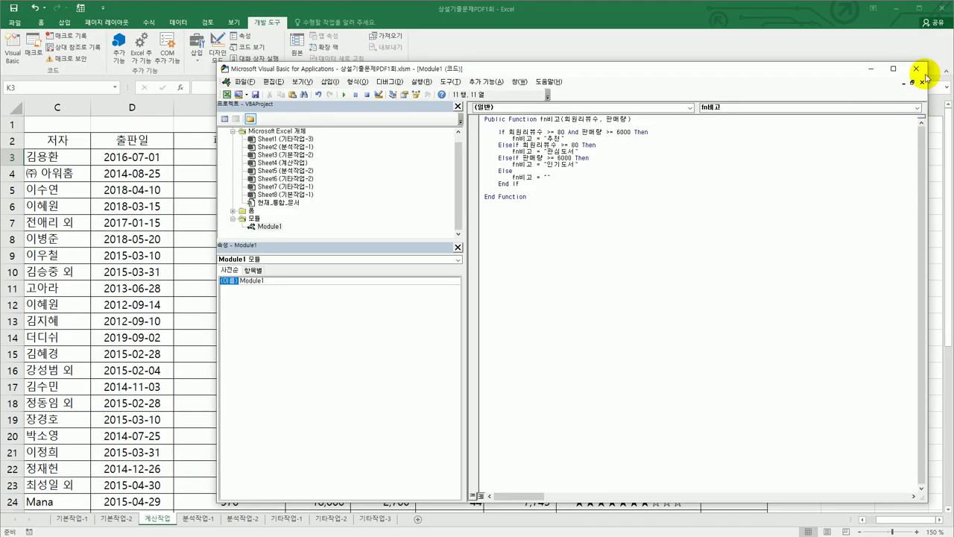
Close the Visual Basic editor and insert the user-defined function fn비고 in K3
left_click(916, 69)
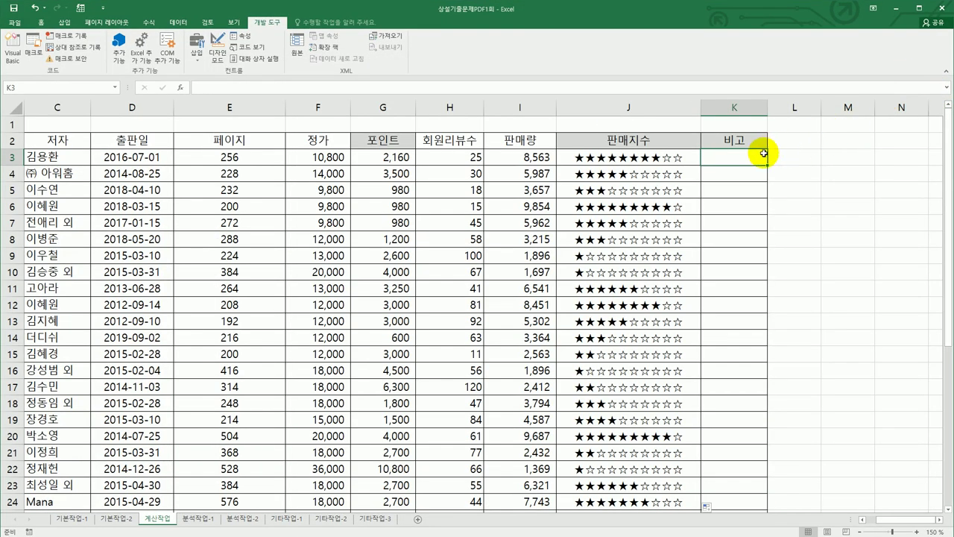
left_click(182, 88)
left_click(496, 234)
left_click(516, 324)
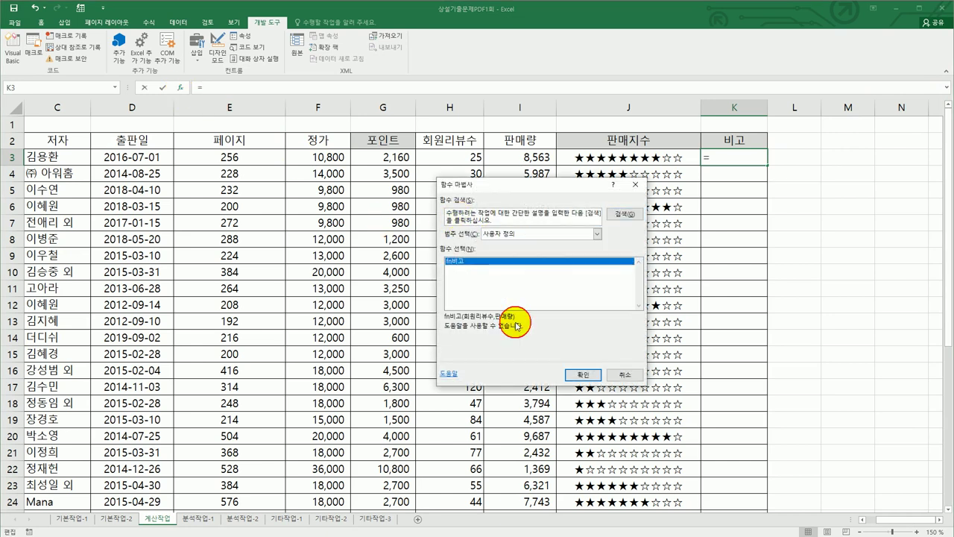
left_click(580, 375)
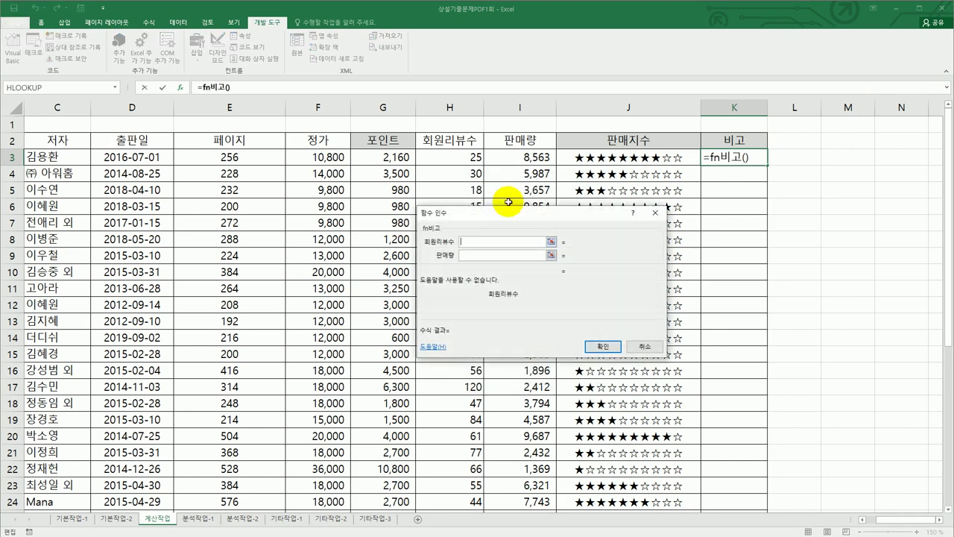
Set 회원리뷰수 to H3 and 판매량 to I3 in fn비고, and fill the formula down to K29
left_click(462, 158)
left_click(482, 254)
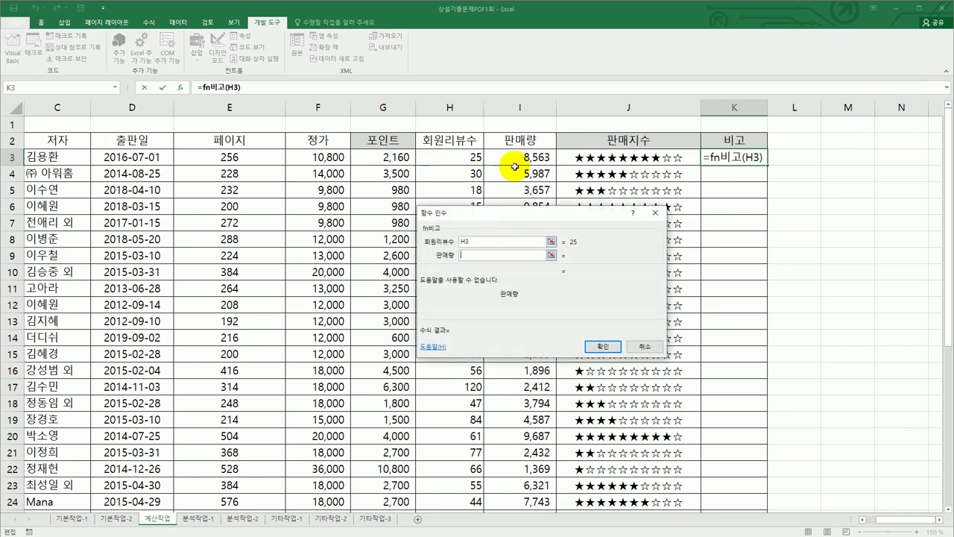
left_click(513, 159)
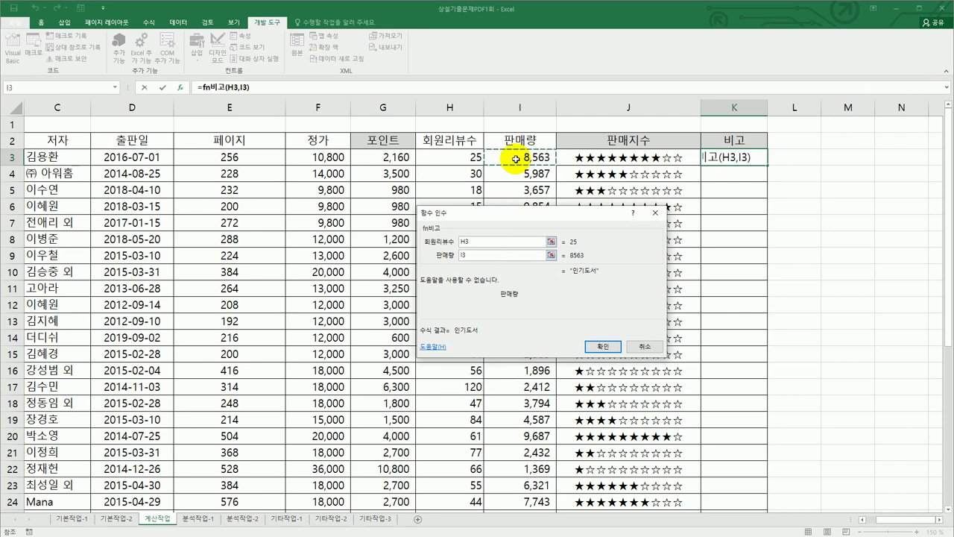
left_click(603, 347)
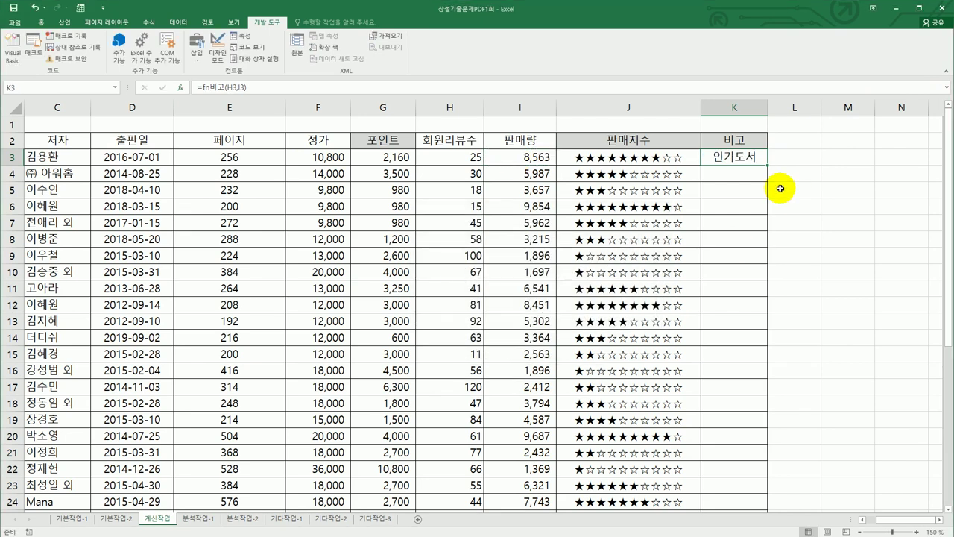
double_click(767, 165)
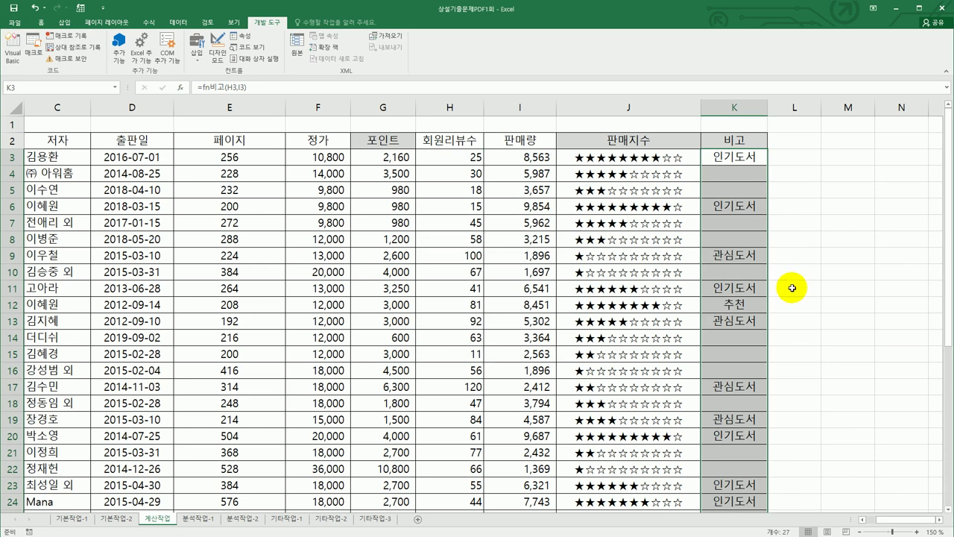
Start the 회원리뷰수가 50개 이상인 개수 formula for 가정과 생활 in B33 of 표2 with =sum(if((
scroll(792, 288, "down", 2)
scroll(793, 287, "up", 2)
scroll(791, 288, "down", 6)
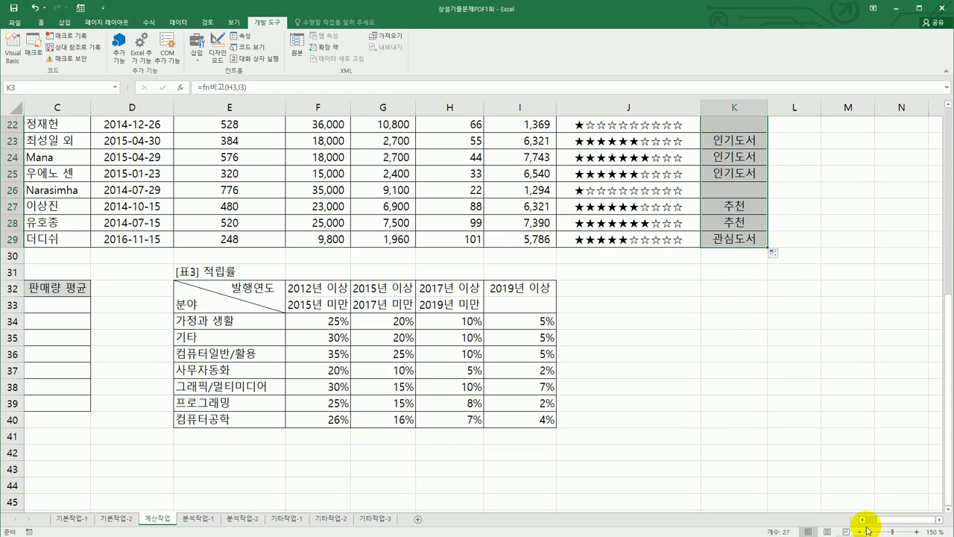
left_click(862, 520)
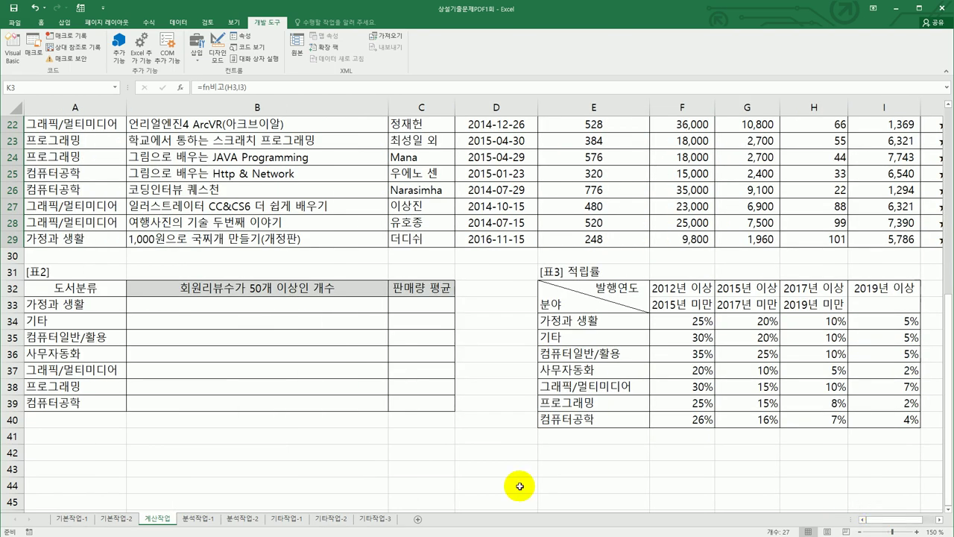
left_click_drag(239, 305, 237, 403)
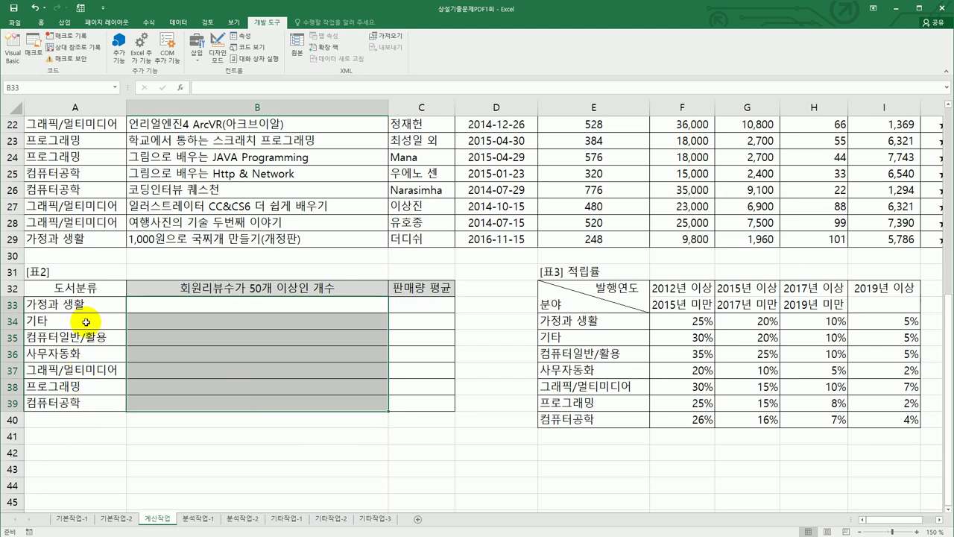
left_click(231, 307)
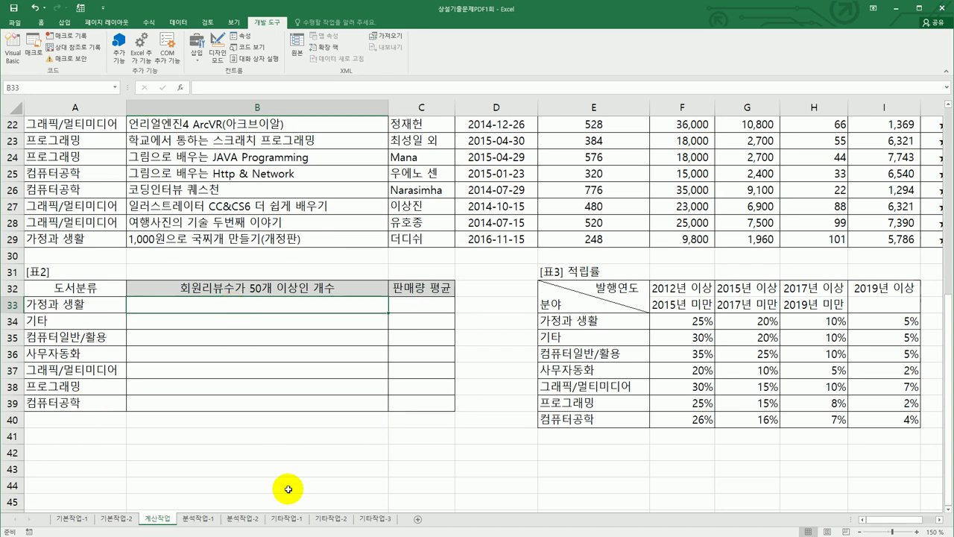
type("=")
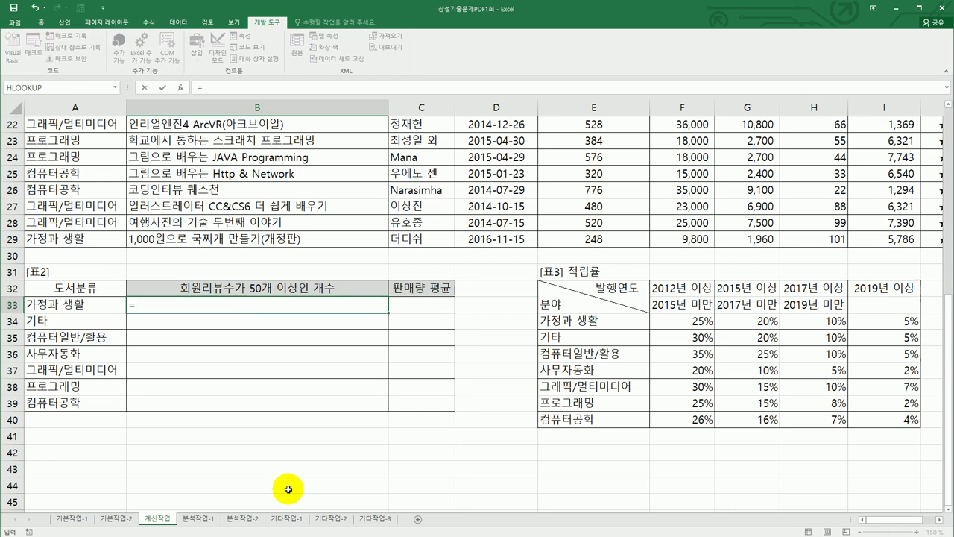
type("sum")
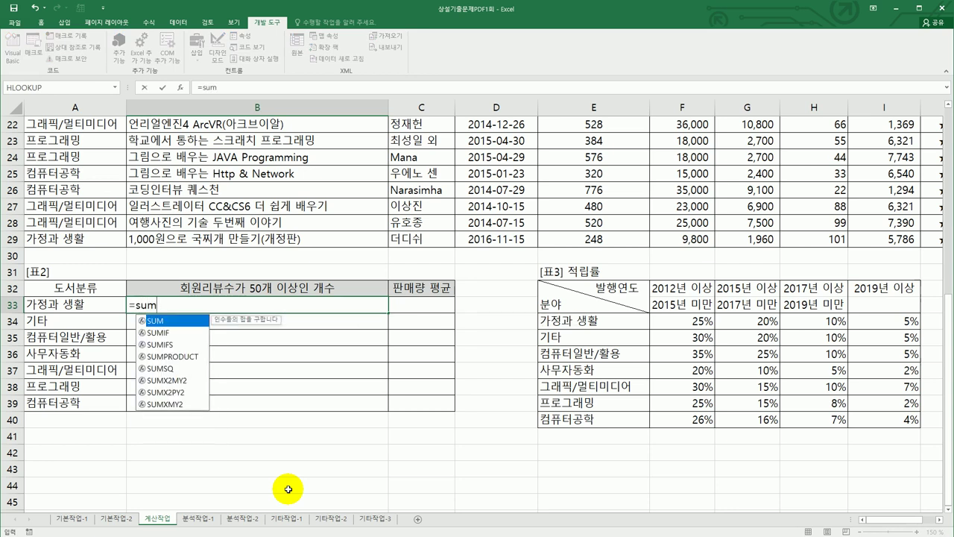
type("(if(")
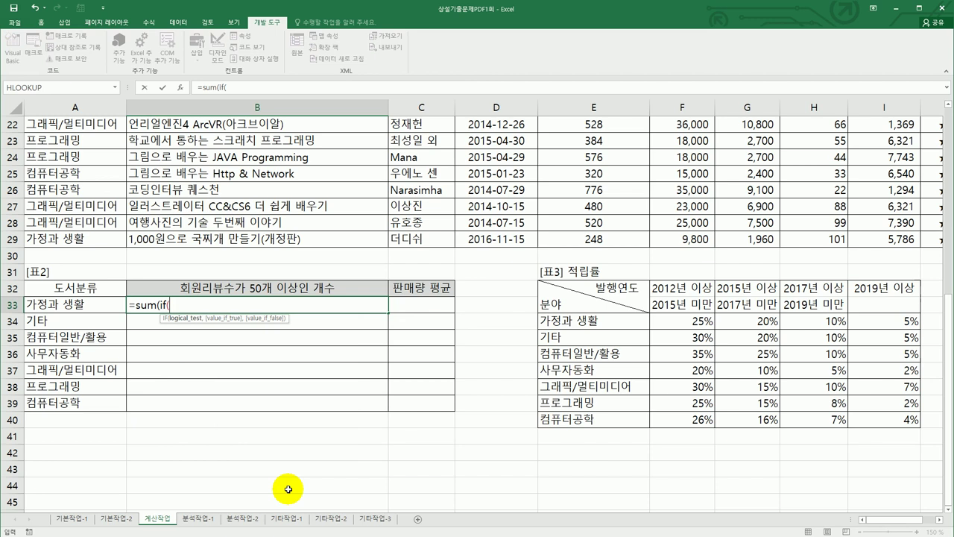
type("(")
Add the condition $A$3:$A$29=A33 to the IF test in B33 and open a second condition multiplied with it
scroll(288, 488, "up", 7)
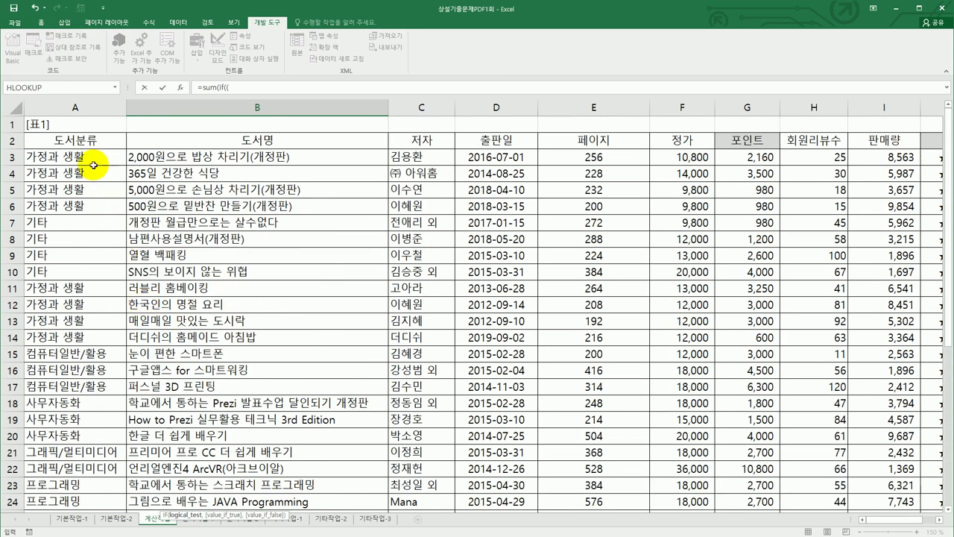
left_click_drag(89, 161, 88, 484)
key("F4")
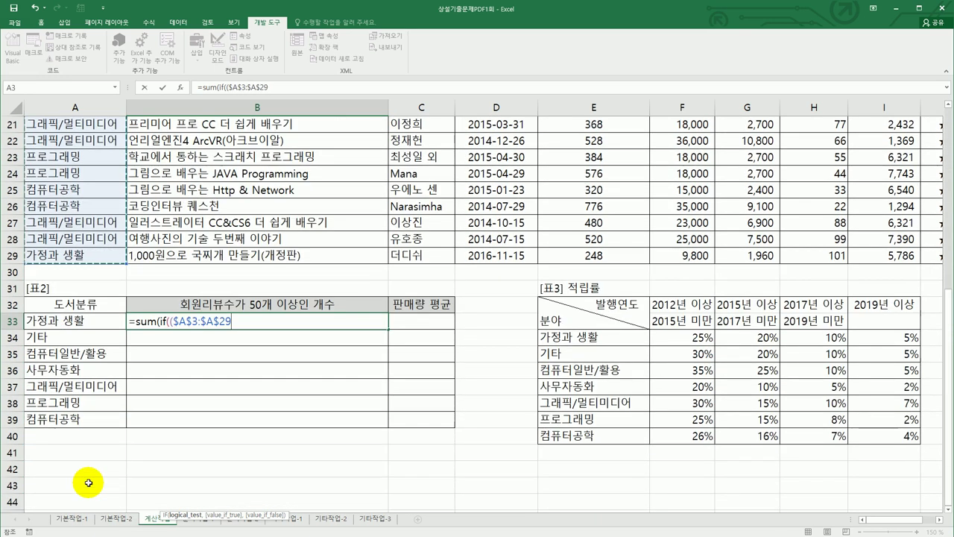
type("=")
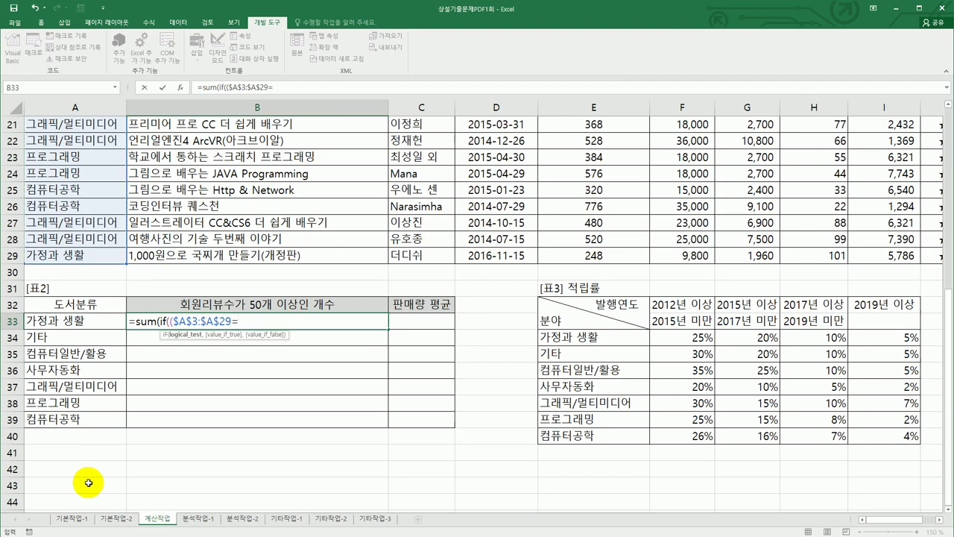
key("Left")
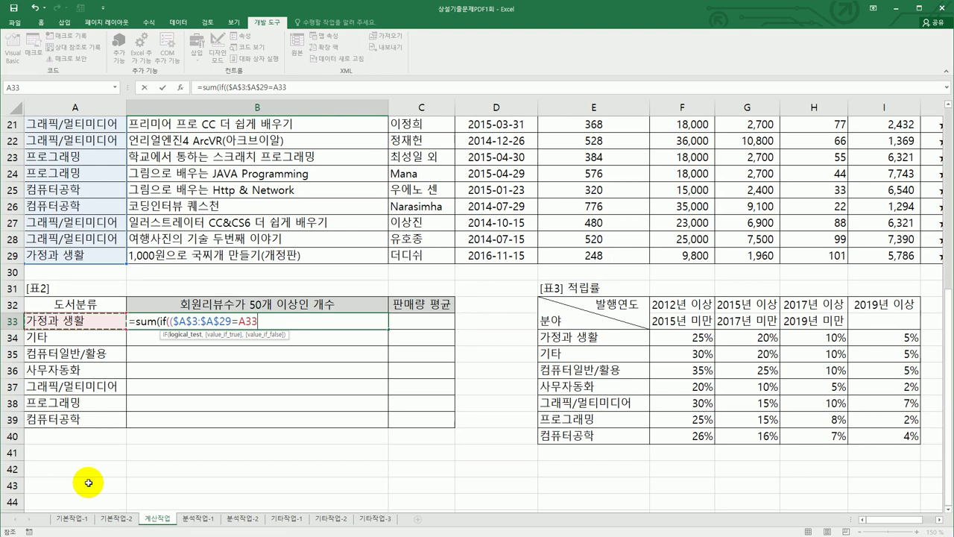
type(")*(")
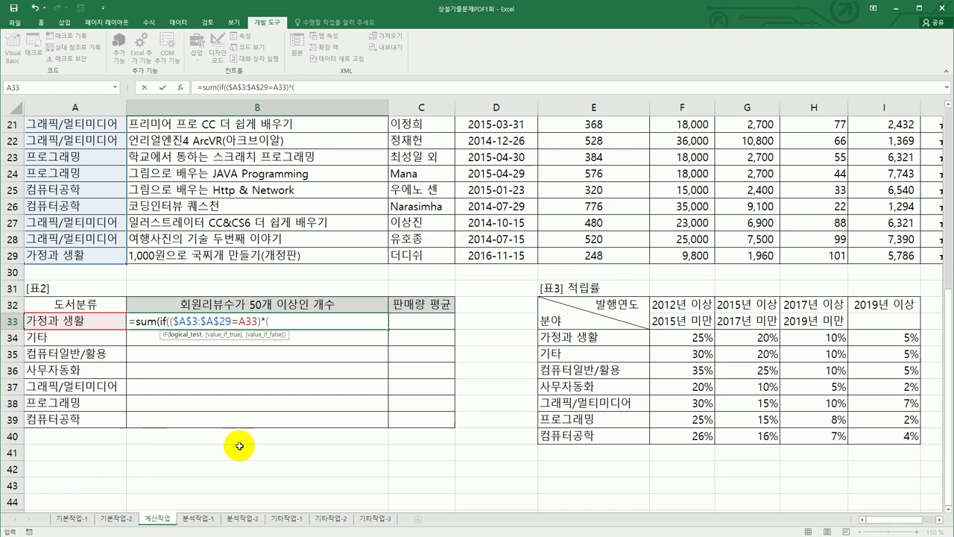
Complete the second IF condition in B33 as $H$3:$H$29>=50 on the 회원리뷰수 column
scroll(351, 449, "up", 7)
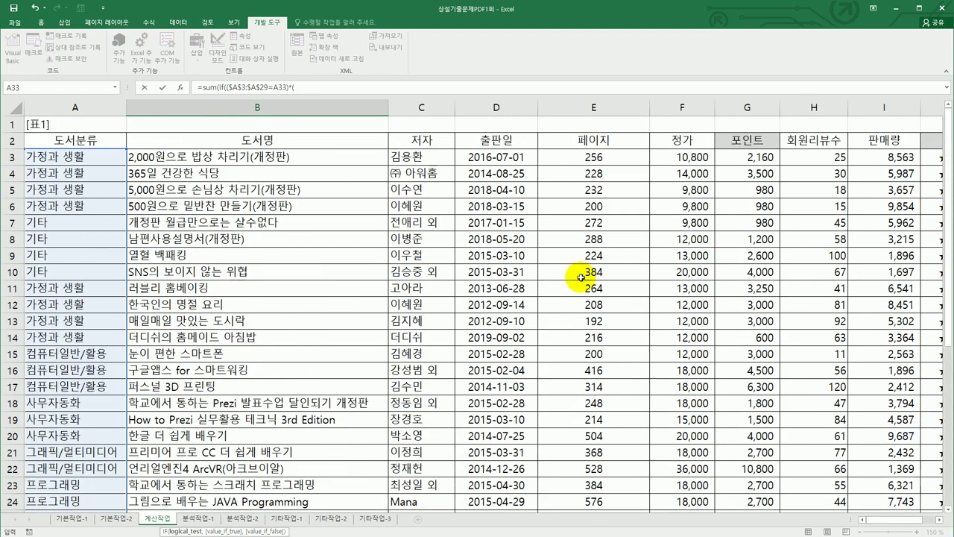
left_click_drag(809, 156, 803, 490)
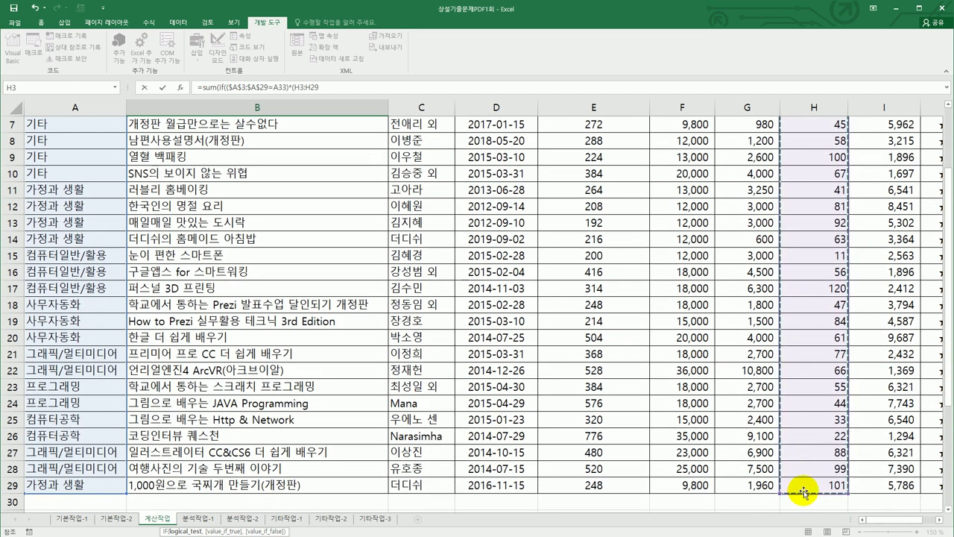
key("F4")
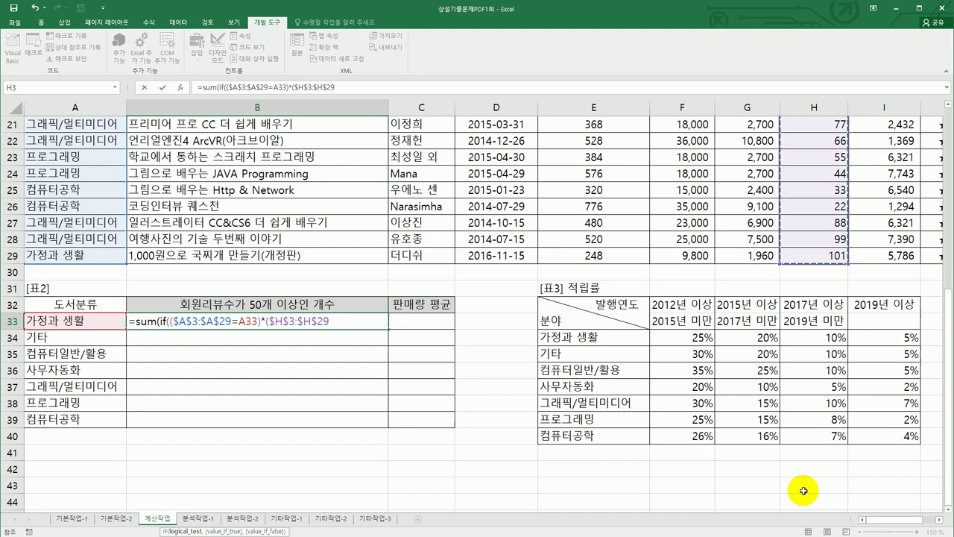
type(">=50")
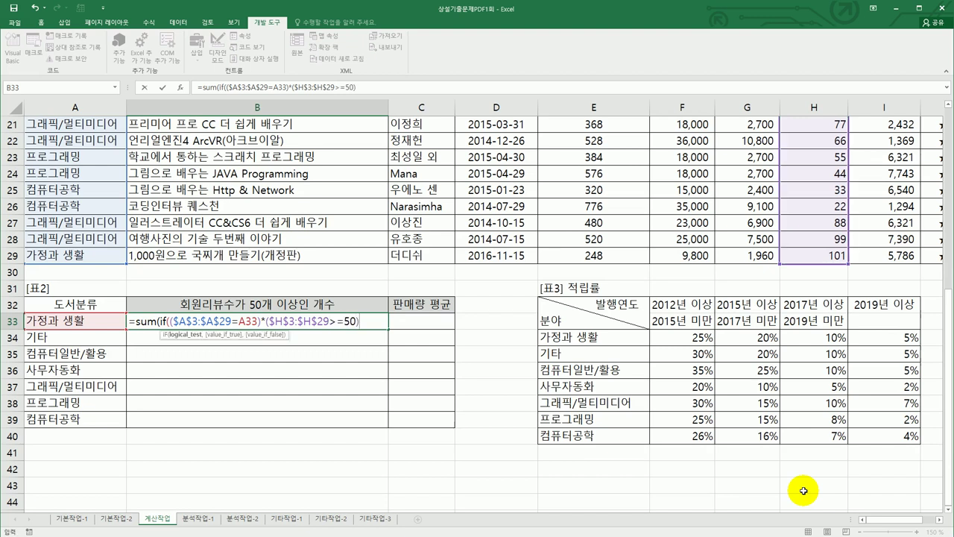
Return 1 for matching rows, enter B33 as an array formula and fill it down to B39
type("),1)")
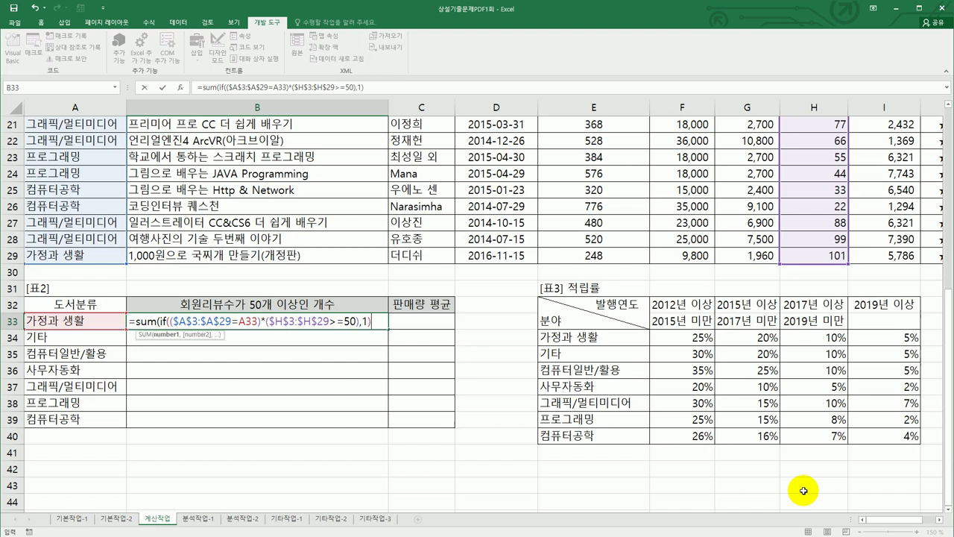
type(")")
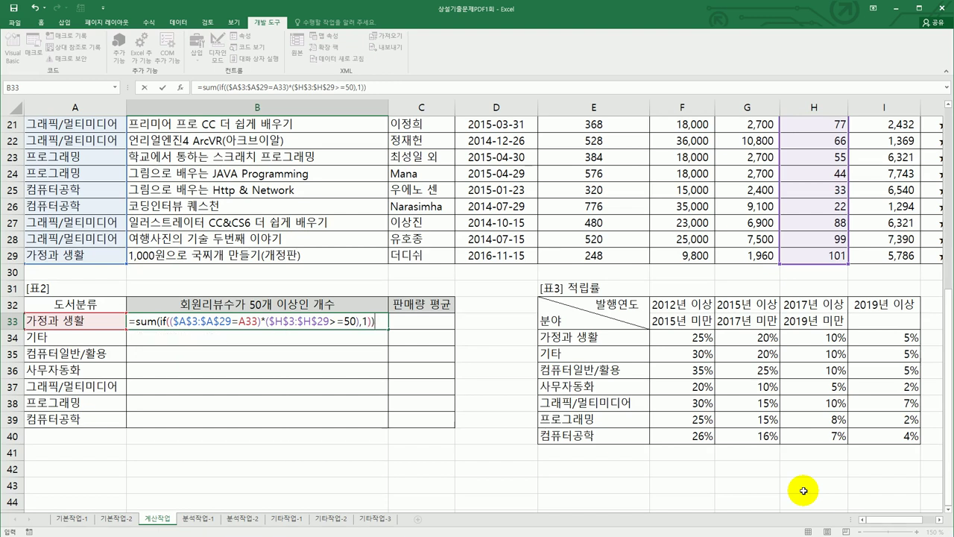
key("ctrl+shift+Return")
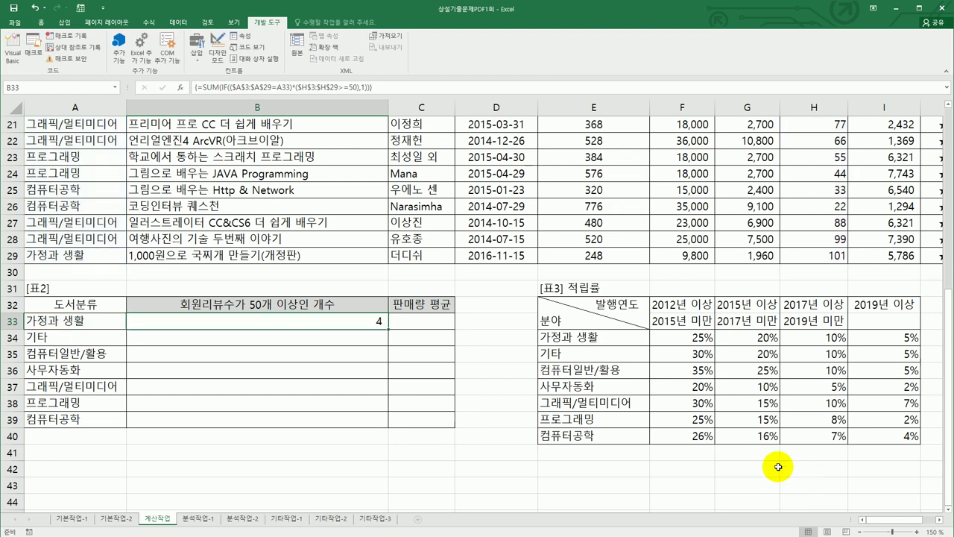
left_click_drag(388, 330, 379, 429)
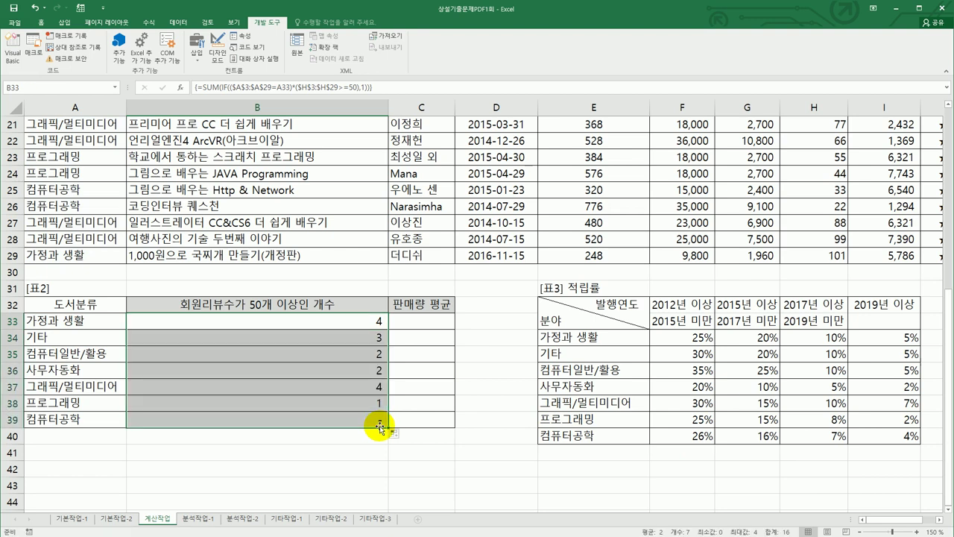
Start the 판매량 평균 formula for 가정과 생활 in C33 with =AVERAGE(if(
left_click(430, 323)
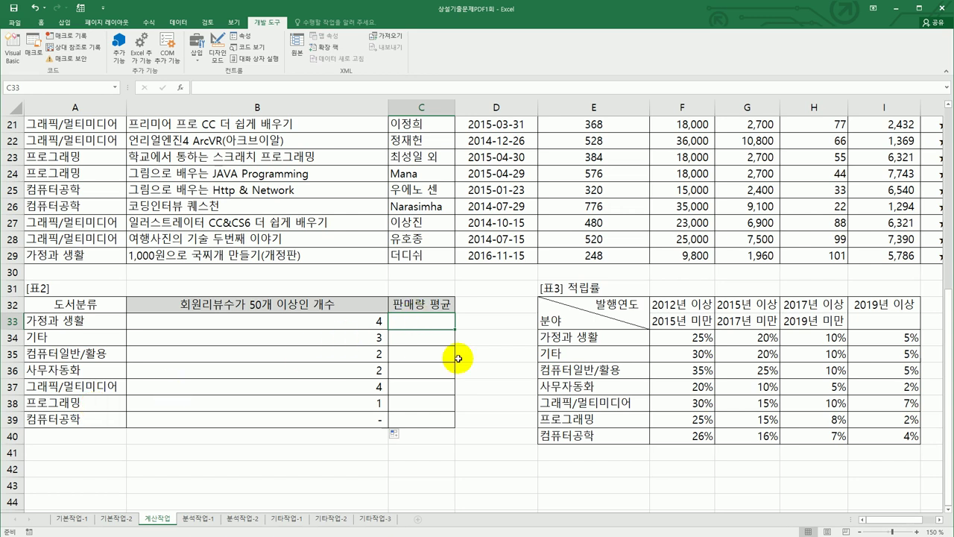
type("=av")
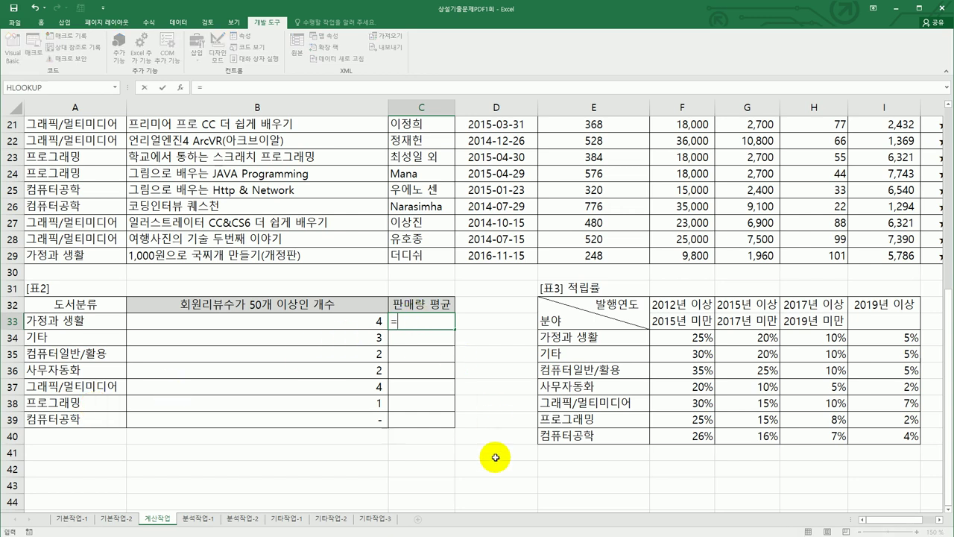
key("Down")
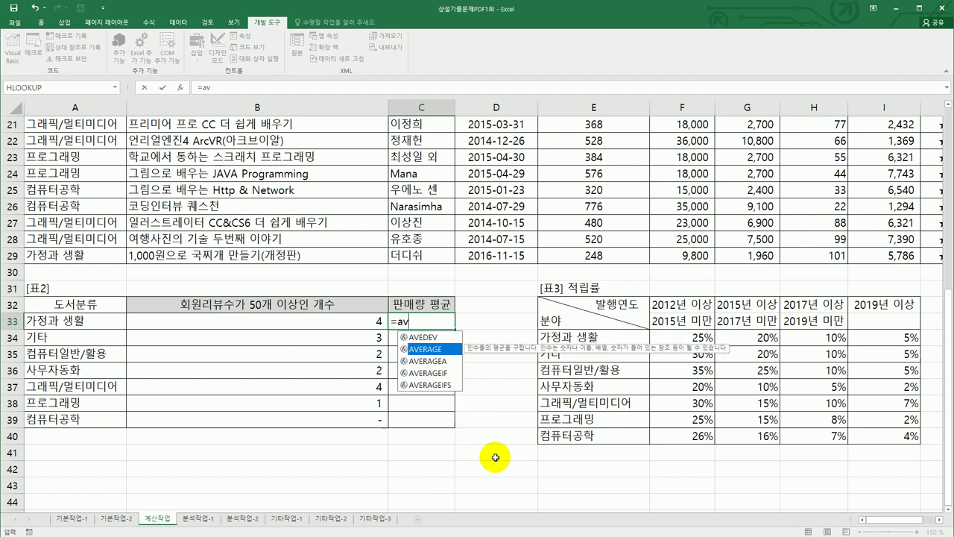
key("Tab")
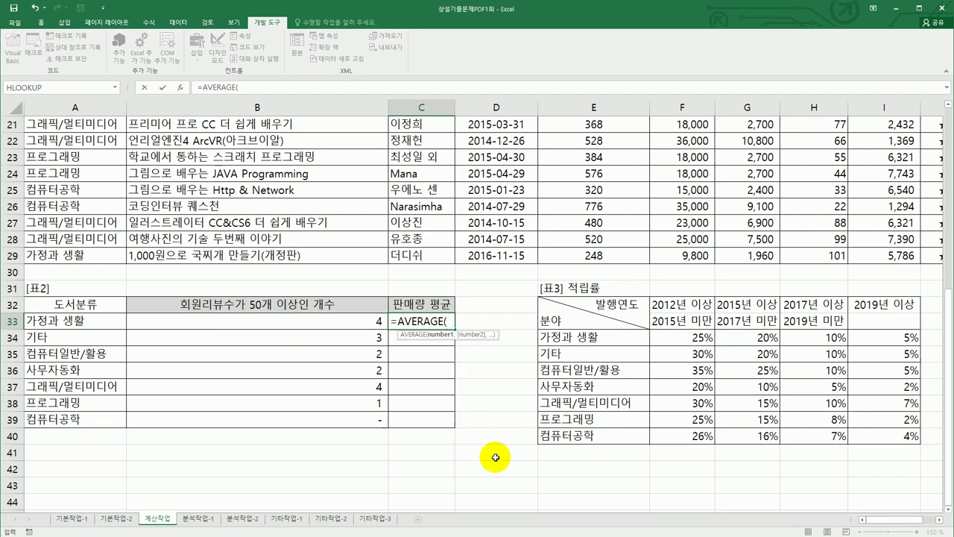
type("if(")
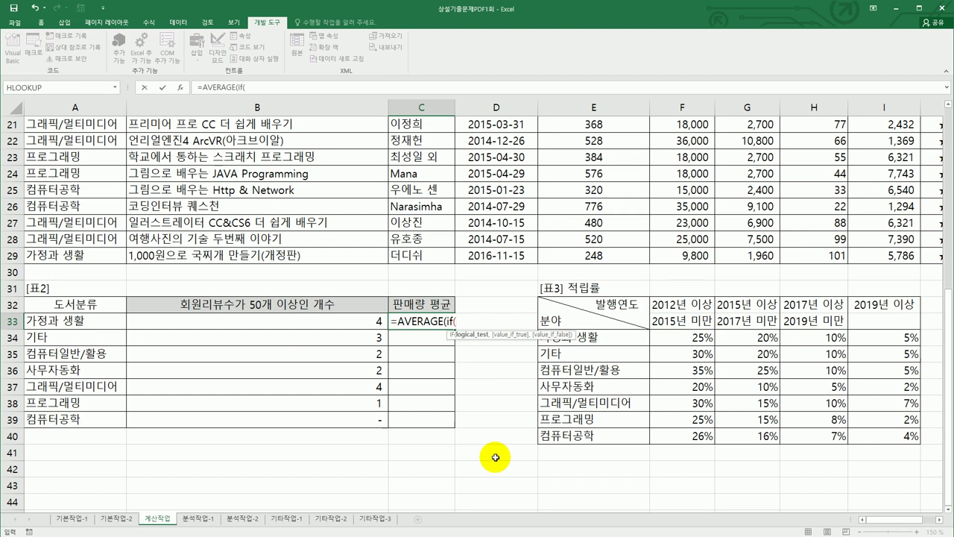
Set the IF condition in C33 to compare the 도서분류 range $A$3:$A$29 with A33
scroll(492, 450, "up", 3)
scroll(195, 296, "up", 2)
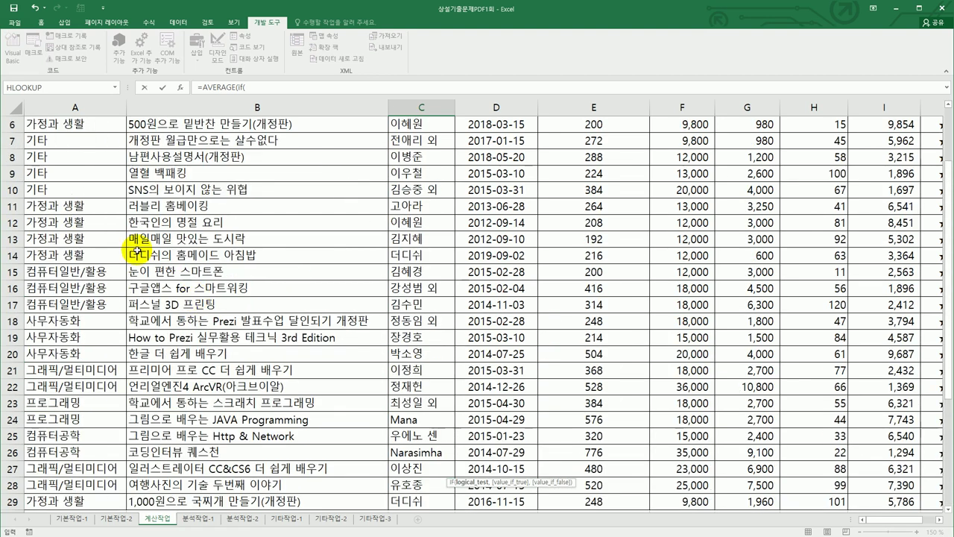
scroll(96, 176, "up", 2)
left_click_drag(84, 159, 79, 491)
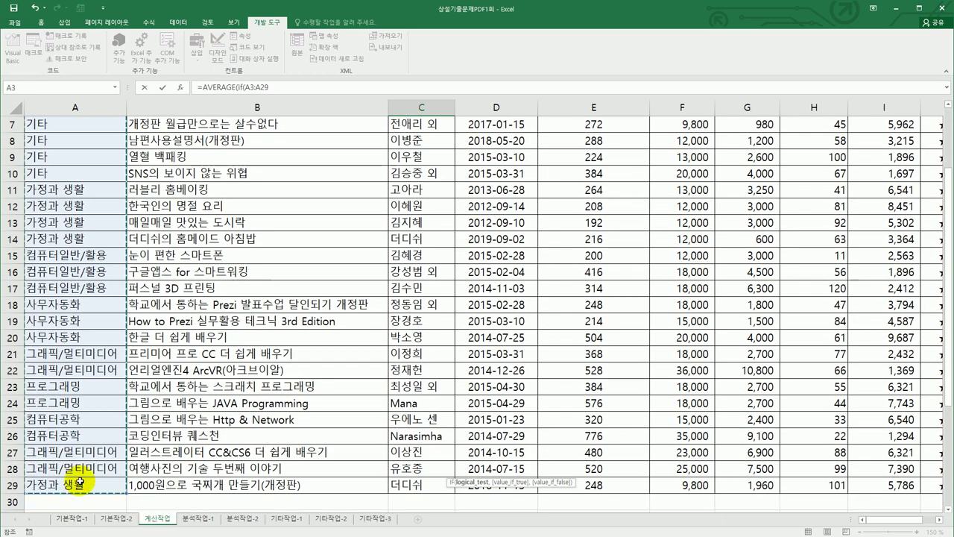
key("F4")
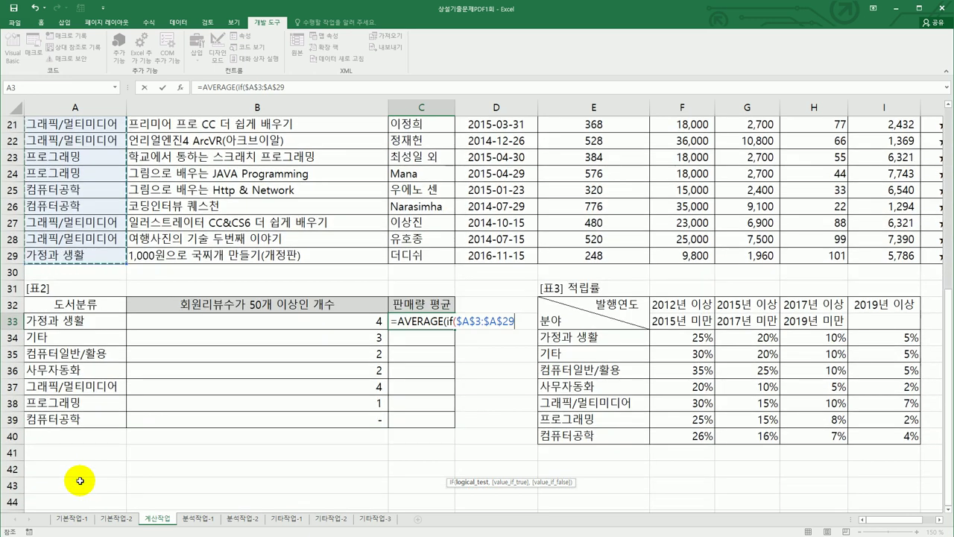
type("=")
left_click(71, 322)
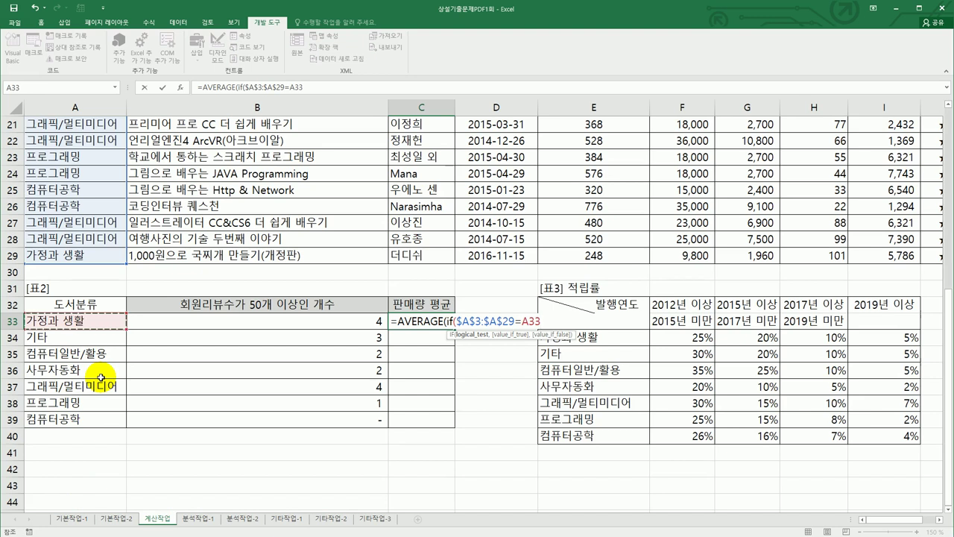
Use the 판매량 range $I$3:$I$29 as the values to average, enter C33 as an array formula and fill it down to C39
type(",")
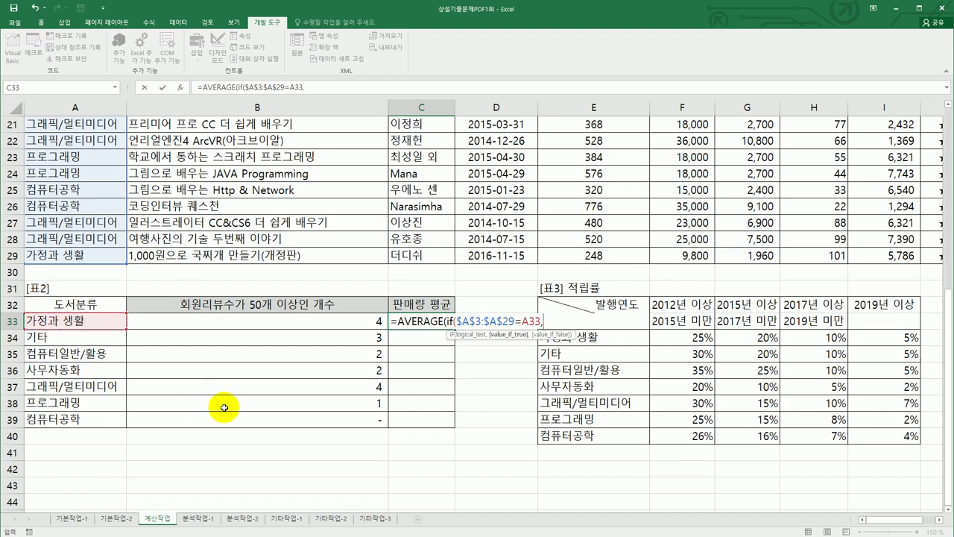
scroll(393, 439, "up", 7)
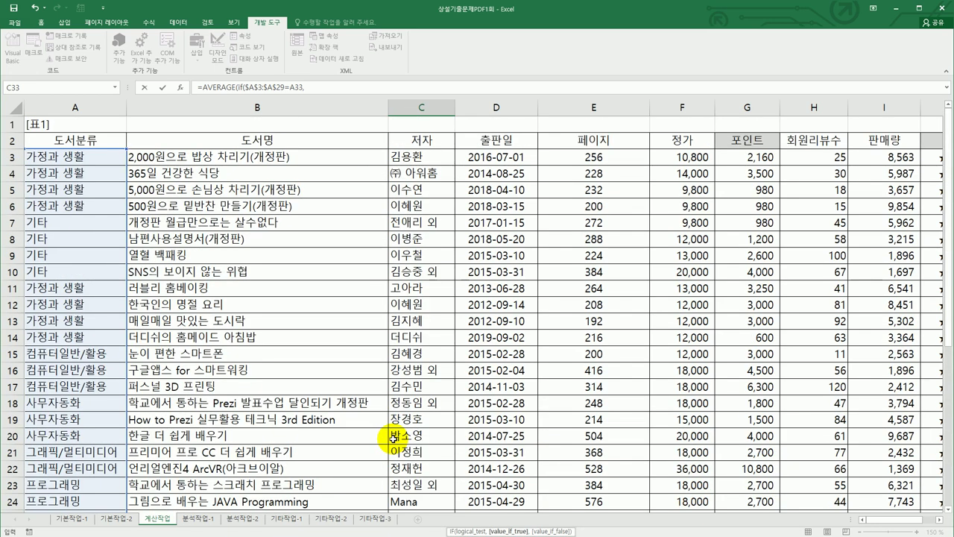
left_click_drag(875, 158, 874, 468)
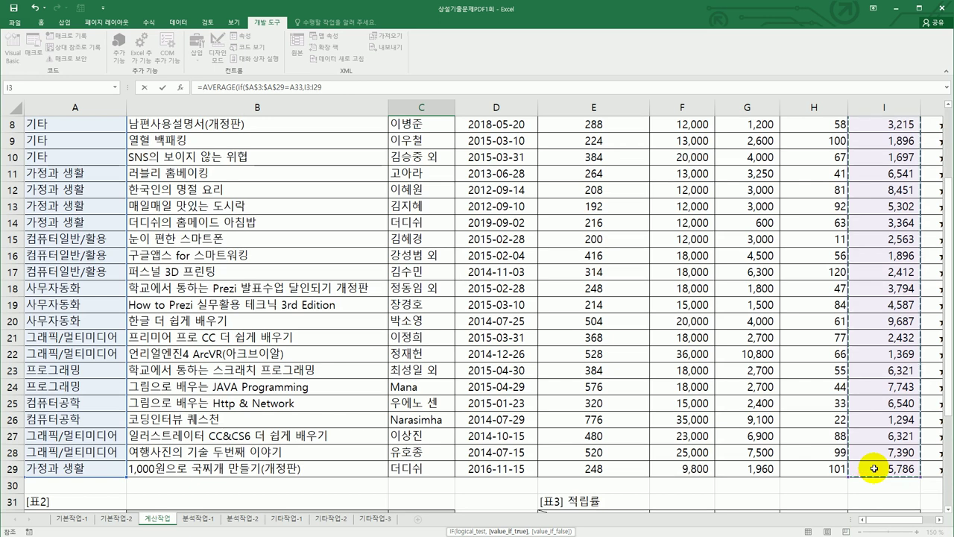
key("F4")
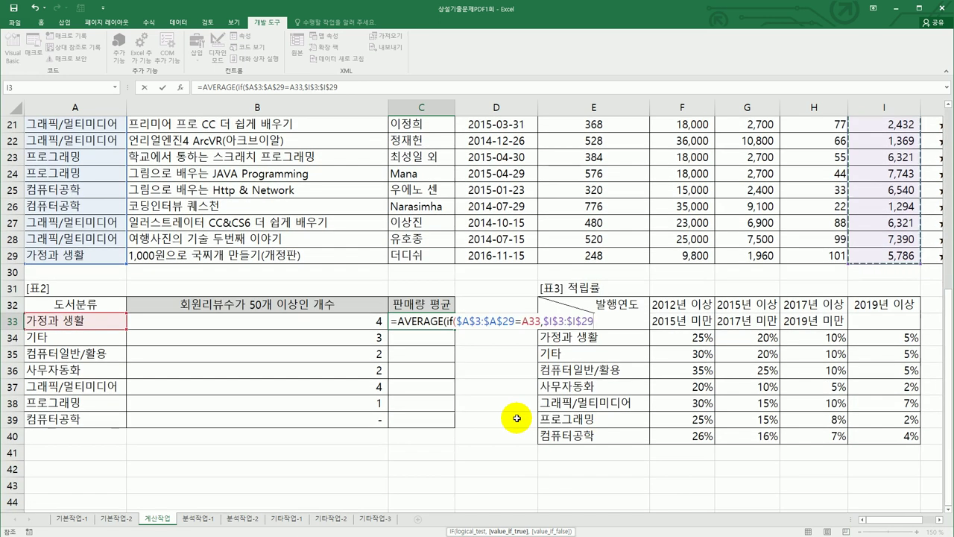
type(")")
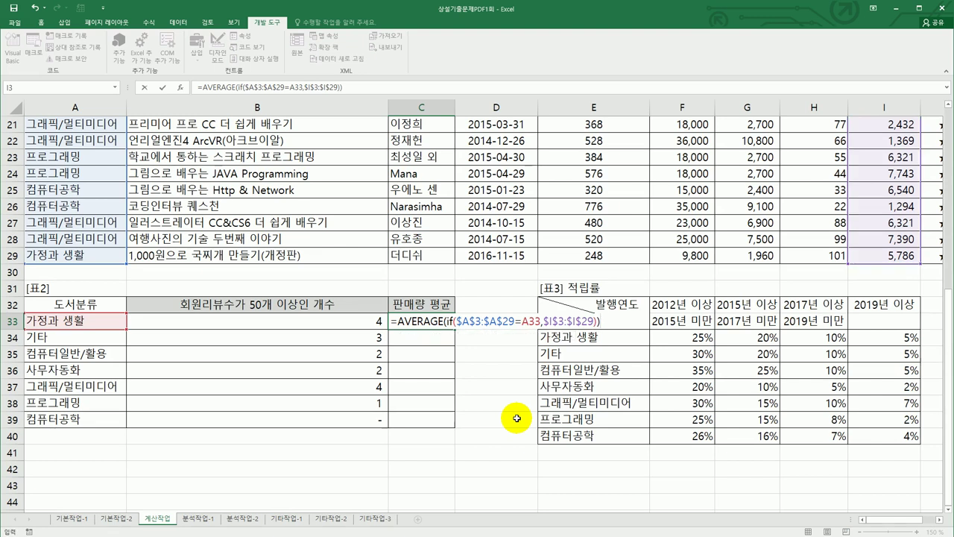
key("ctrl+shift+Return")
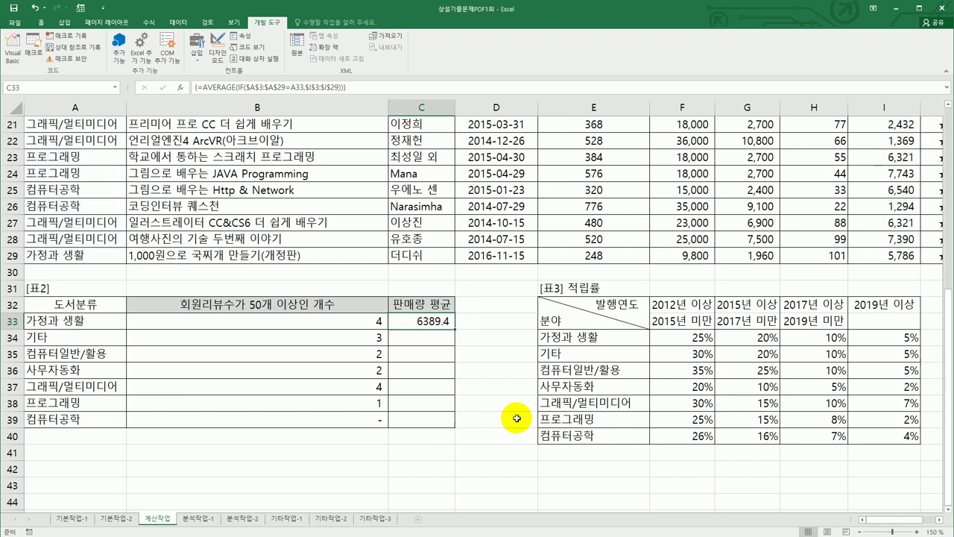
left_click_drag(456, 329, 442, 424)
left_click(443, 422)
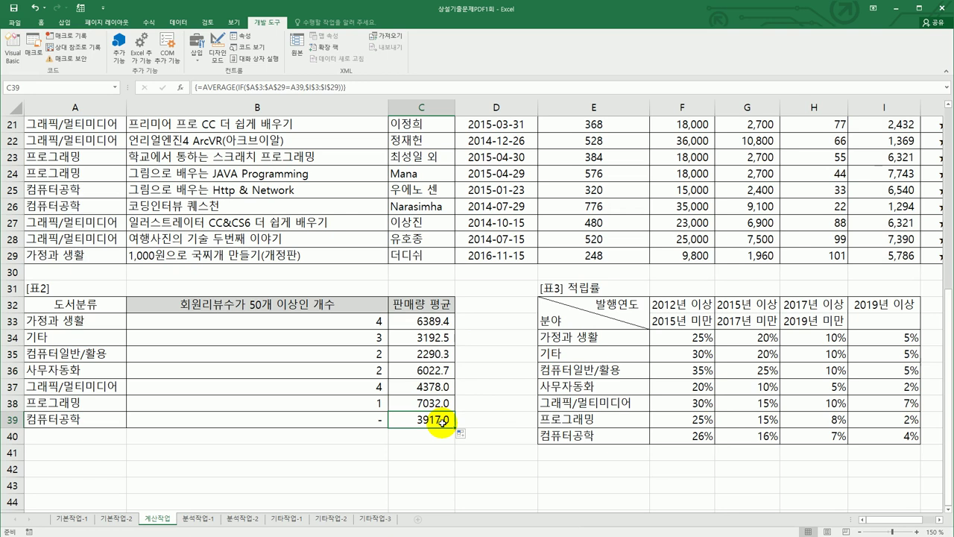
On the 분석작업-1 sheet, start a Microsoft Query external data import at cell B4
scroll(442, 423, "up", 7)
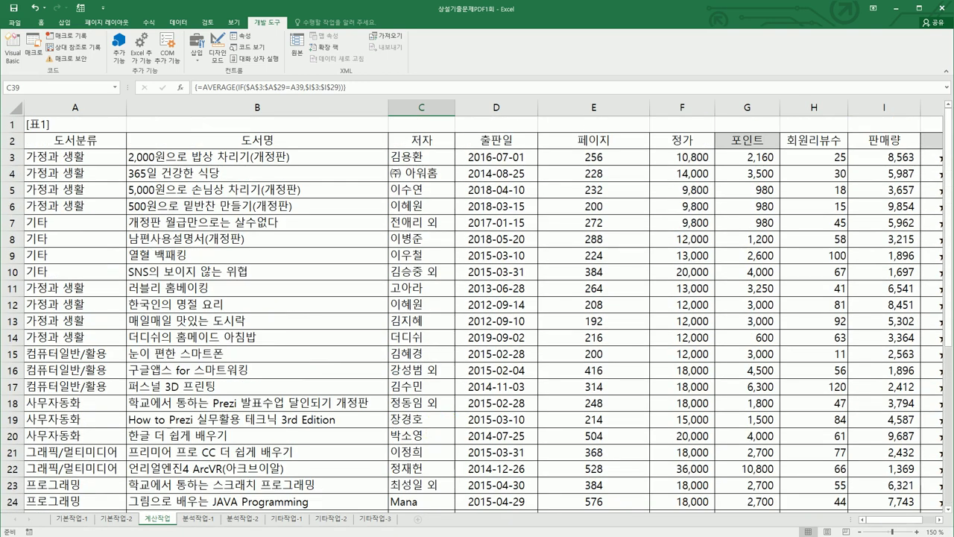
key("ctrl+Page_Down")
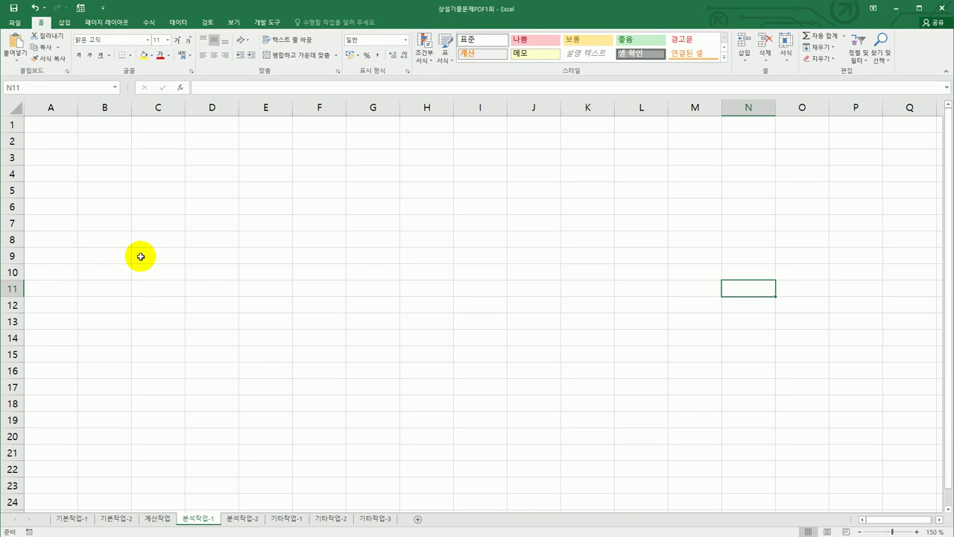
left_click(122, 145)
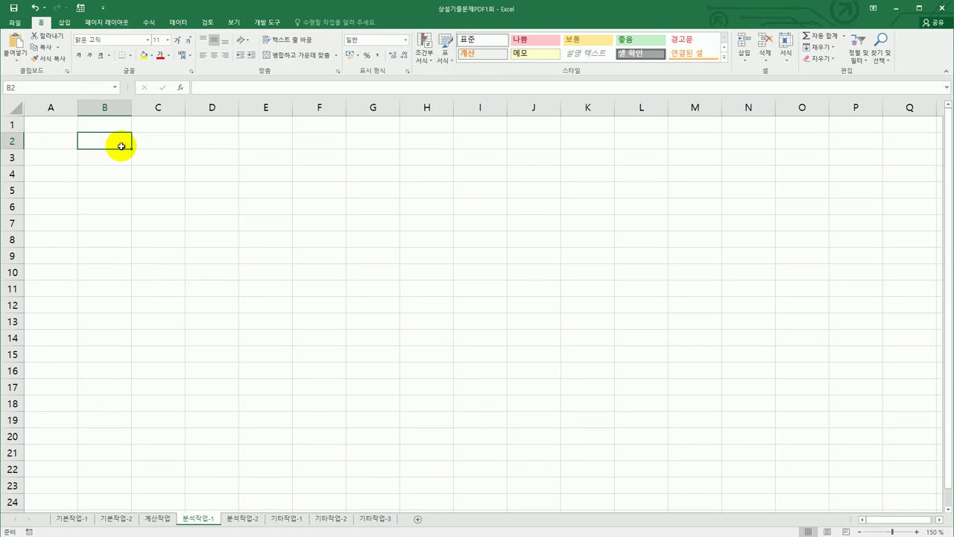
left_click(115, 175)
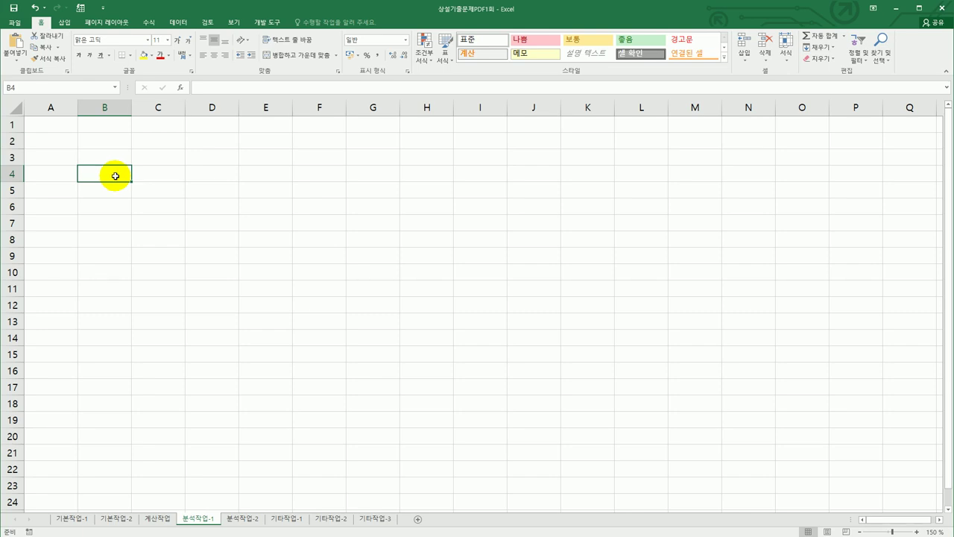
left_click(179, 22)
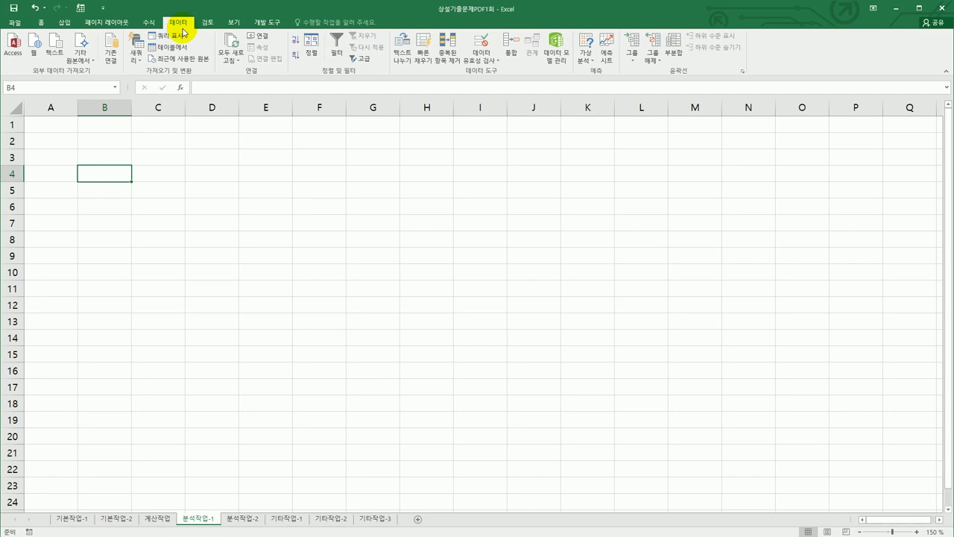
left_click(90, 62)
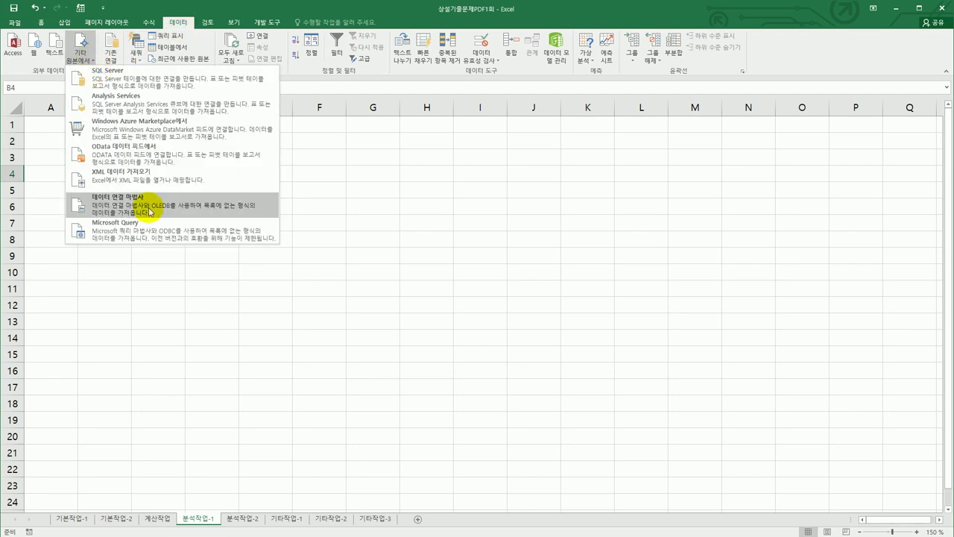
left_click(149, 226)
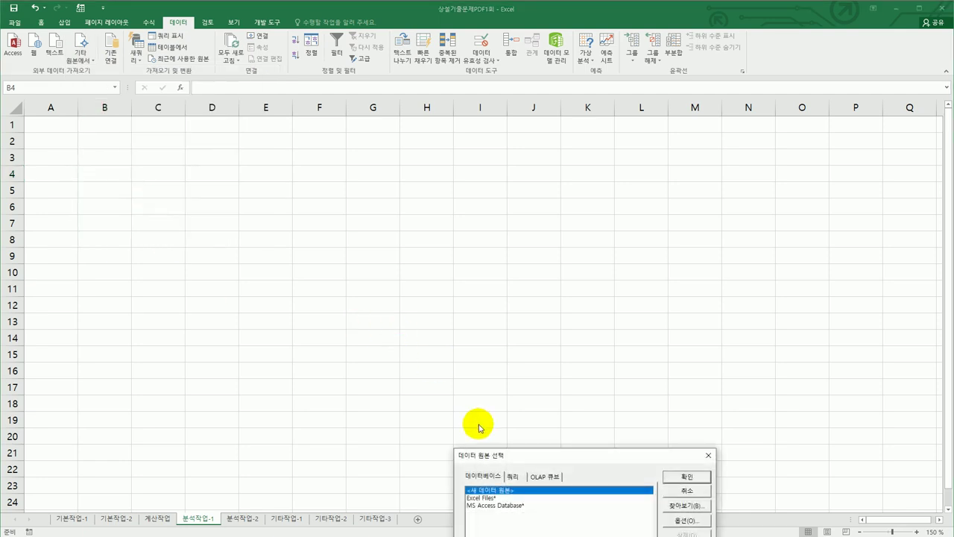
Choose MS Access Database as the query's data source and connect to 도서.accdb
left_click_drag(528, 454, 471, 181)
left_click(459, 232)
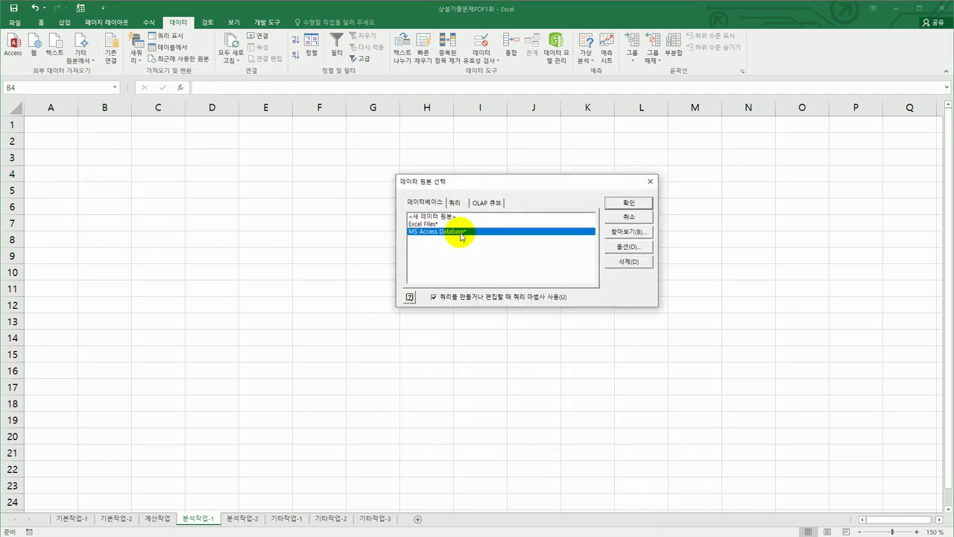
left_click(629, 203)
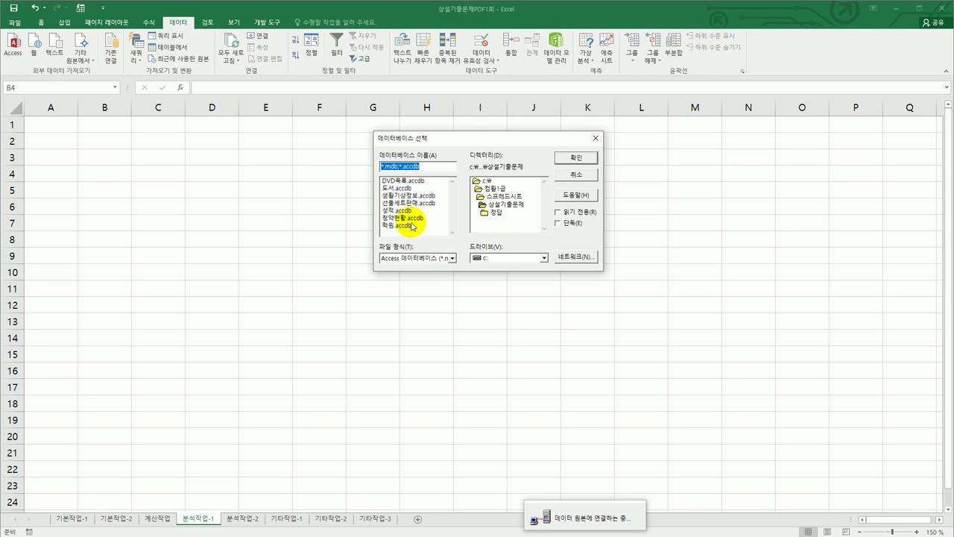
left_click(401, 188)
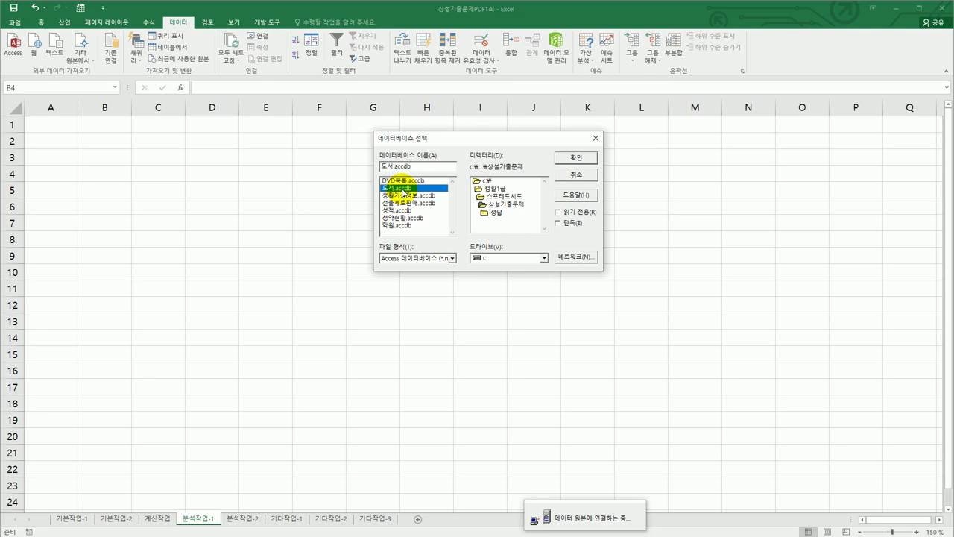
left_click(567, 156)
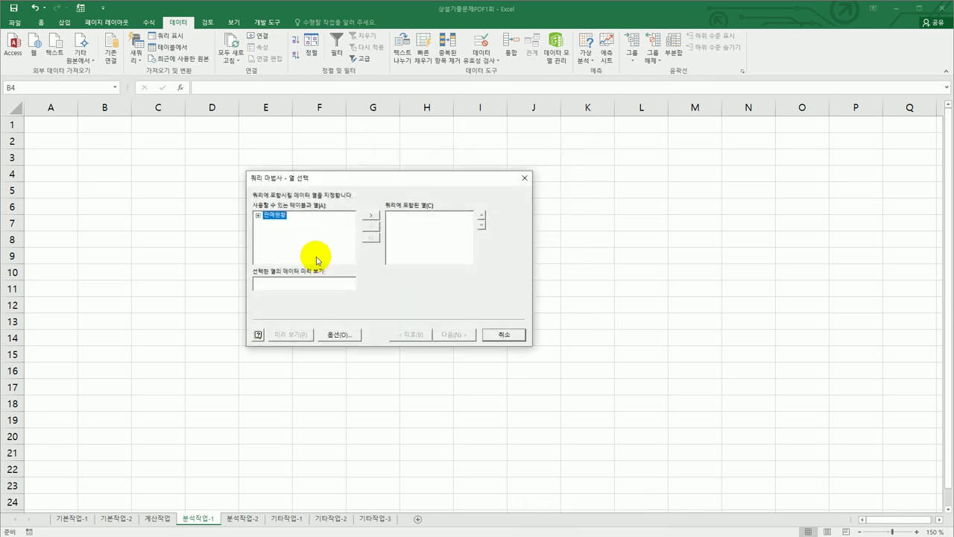
Add the 도서분류, 출판일, 도서명 and 판매량 columns of the 판매현황 table to the query
double_click(279, 216)
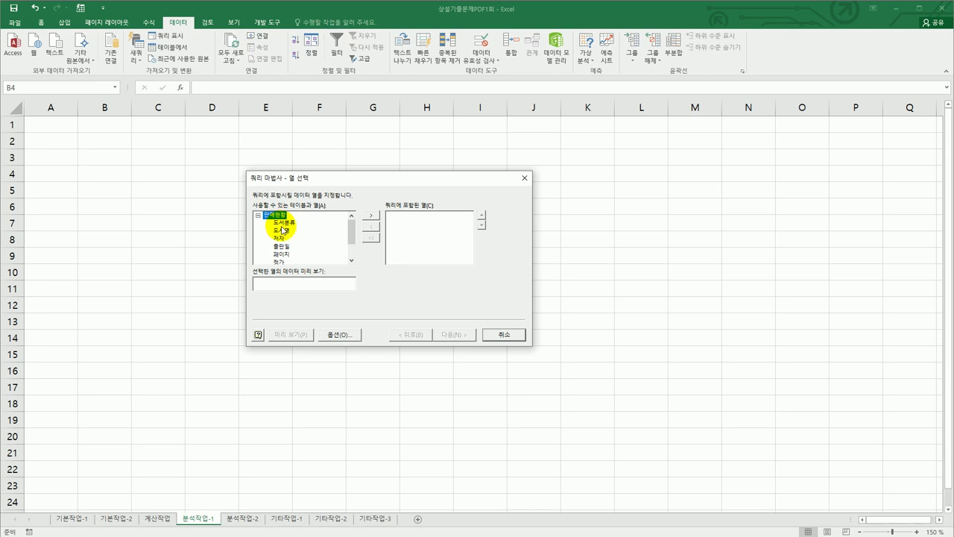
double_click(289, 222)
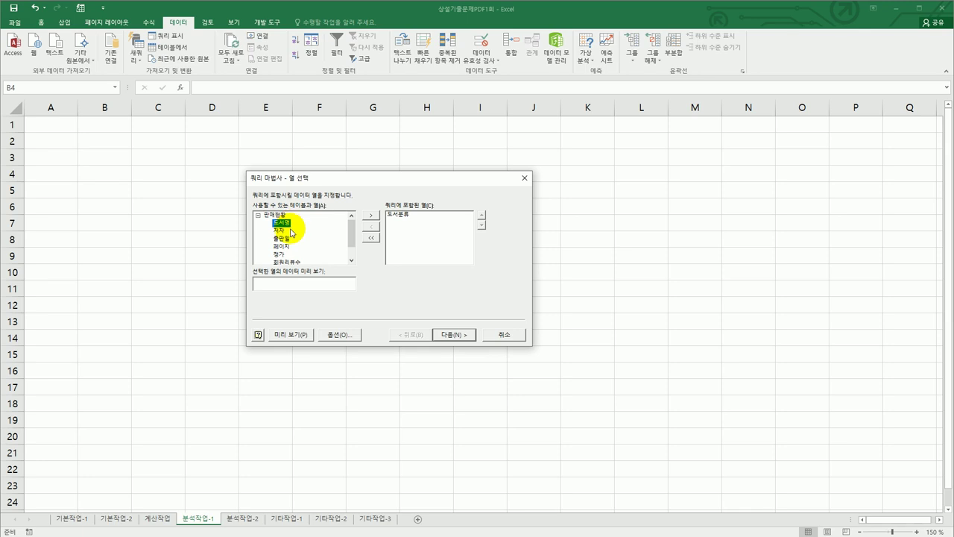
double_click(288, 238)
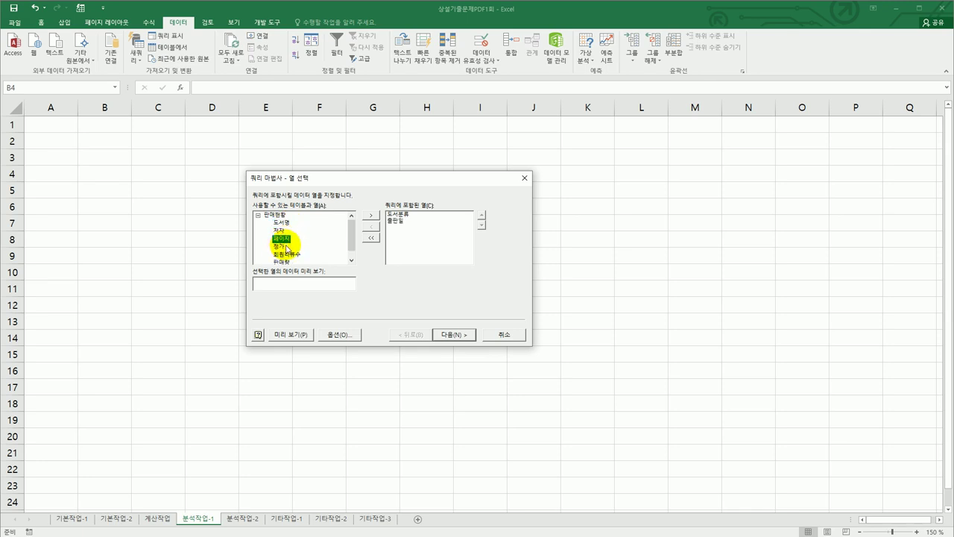
double_click(283, 222)
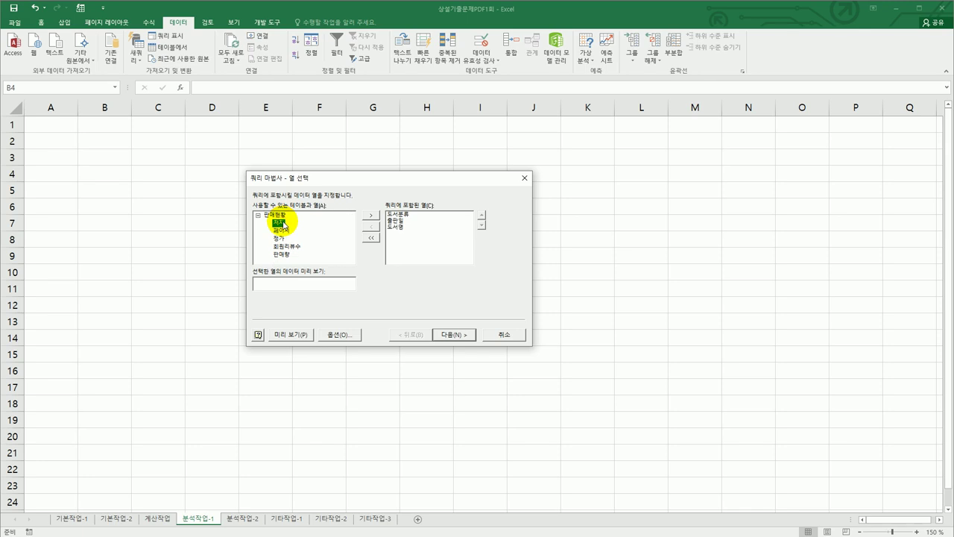
double_click(283, 255)
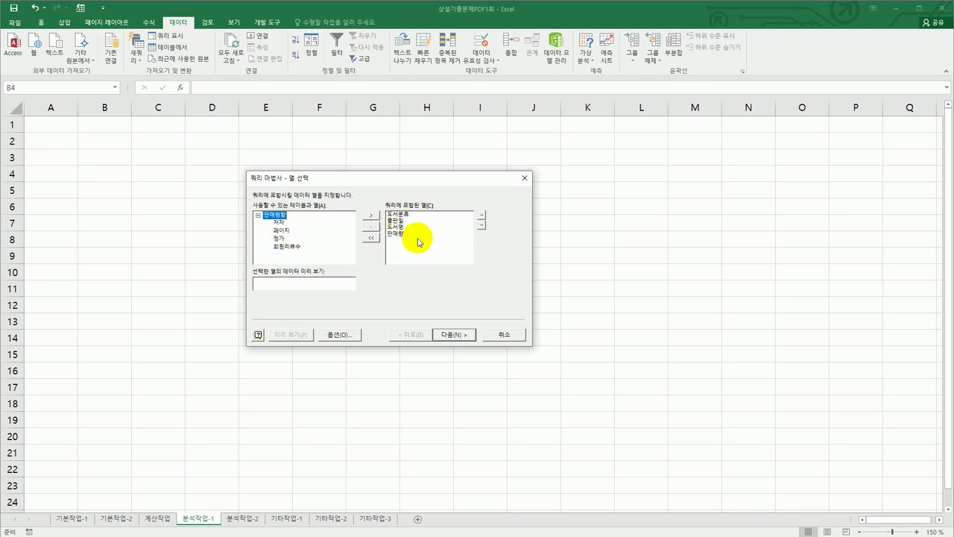
Finish the query without filters or sorting and import the data as a PivotTable report at $B$4
left_click(462, 336)
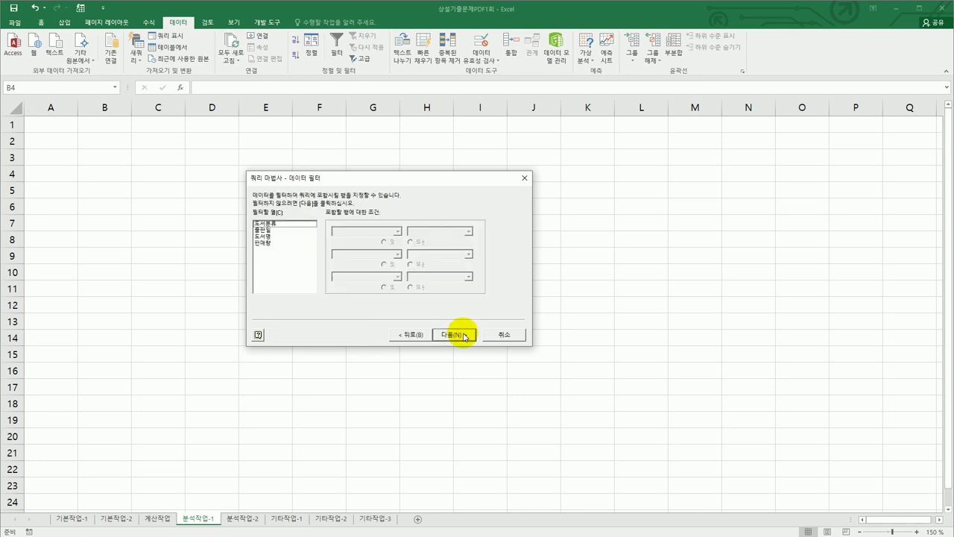
left_click(463, 336)
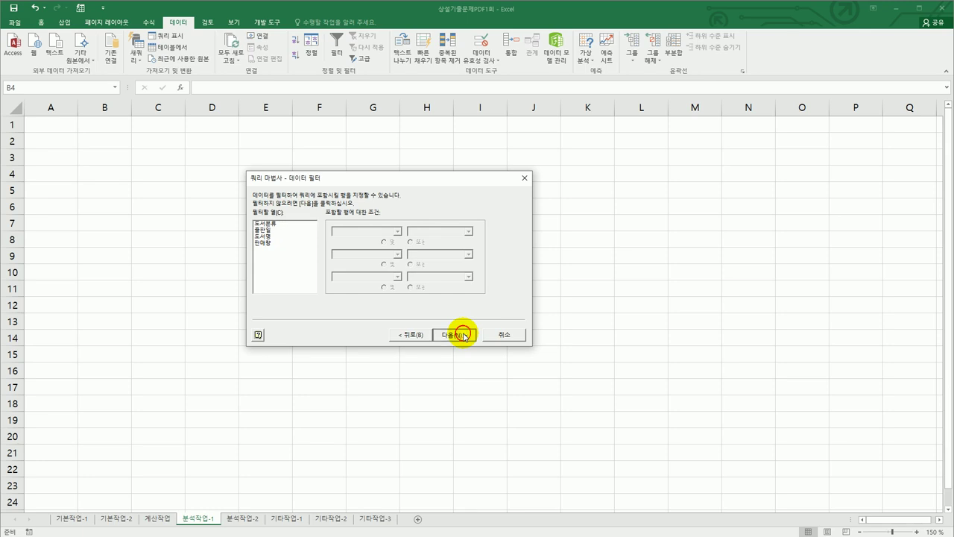
left_click(464, 335)
left_click(462, 335)
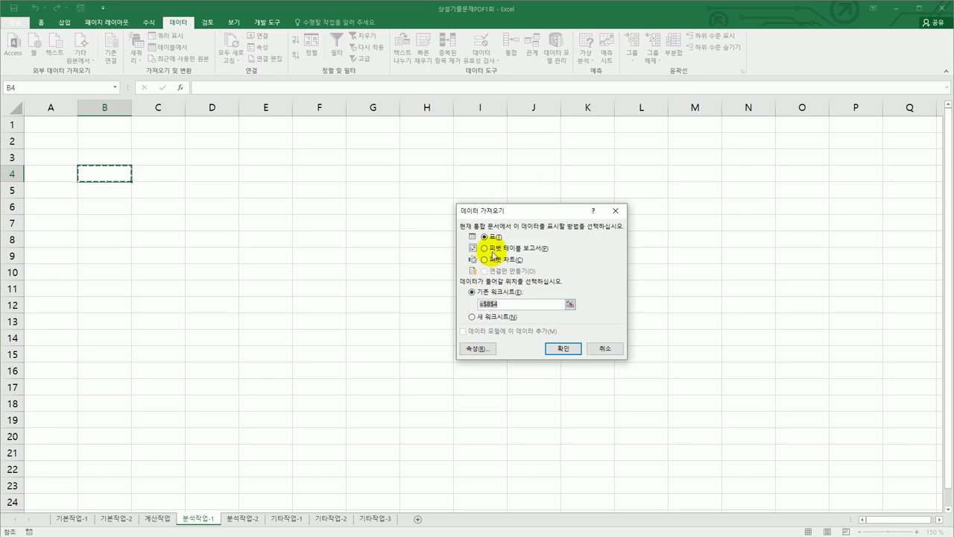
left_click(492, 254)
left_click(561, 346)
Place 도서분류 in the PivotTable's filters, 출판일 in its rows, and 도서명 and 판매량 in its values
mouse_move(939, 260)
left_mouse_down()
mouse_move(514, 122)
mouse_move(469, 70)
mouse_move(522, 71)
left_mouse_up()
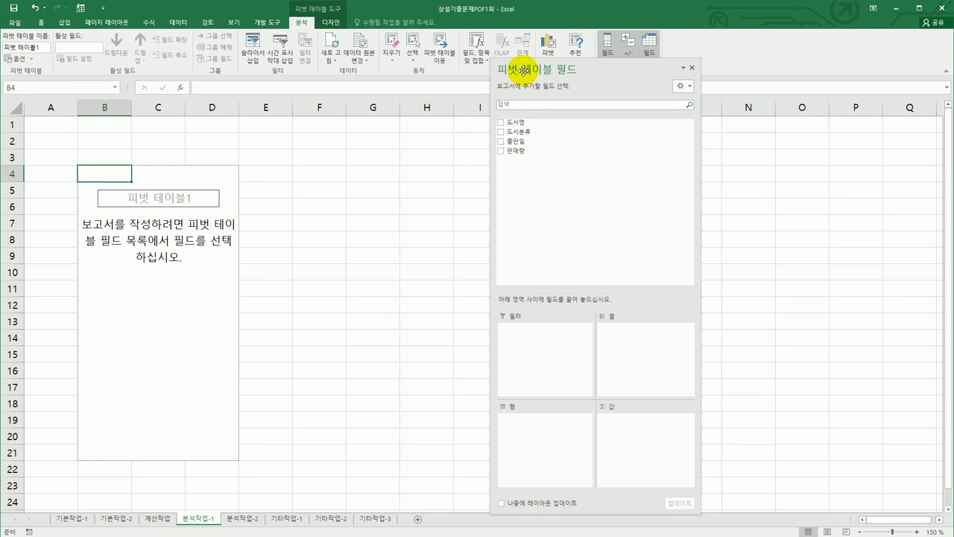
left_click_drag(523, 137, 539, 353)
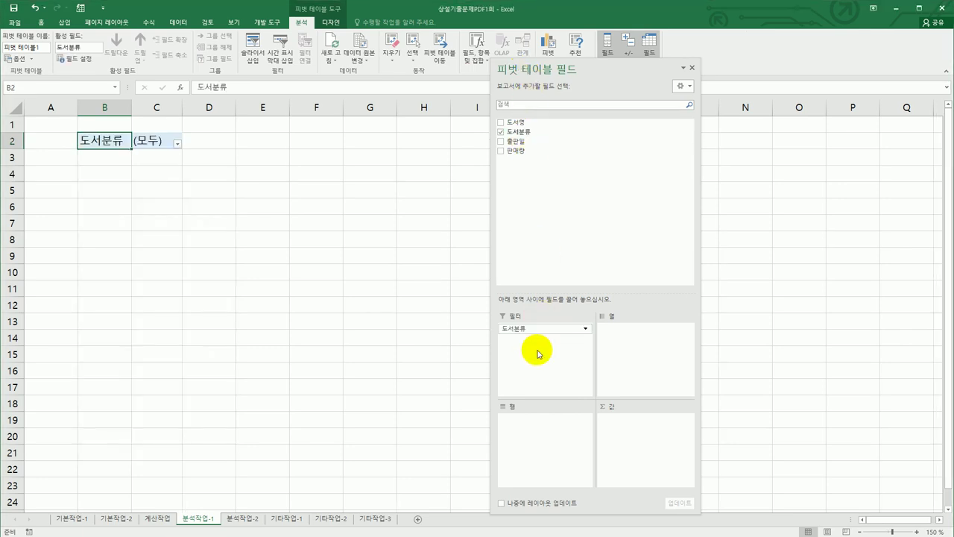
left_click_drag(513, 141, 549, 450)
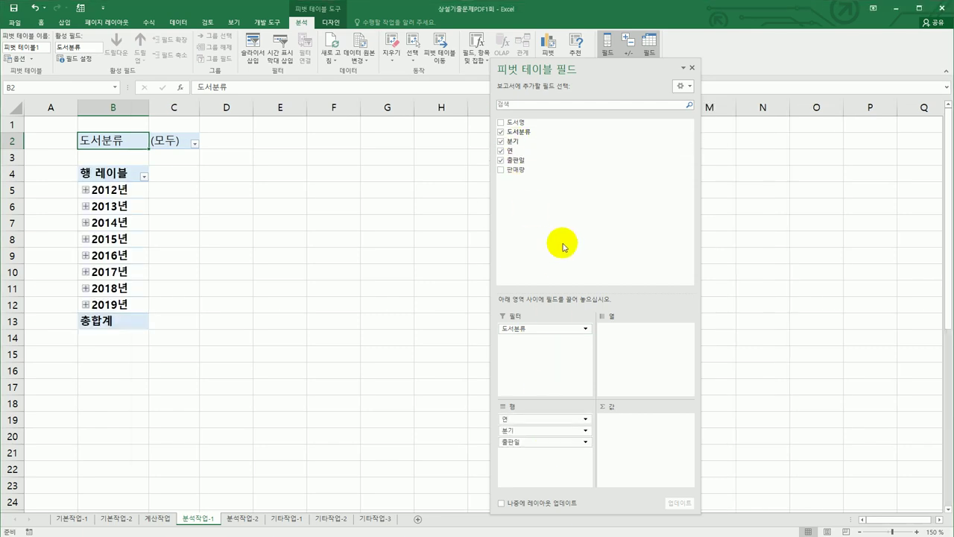
left_click_drag(529, 123, 666, 450)
left_click_drag(515, 169, 621, 475)
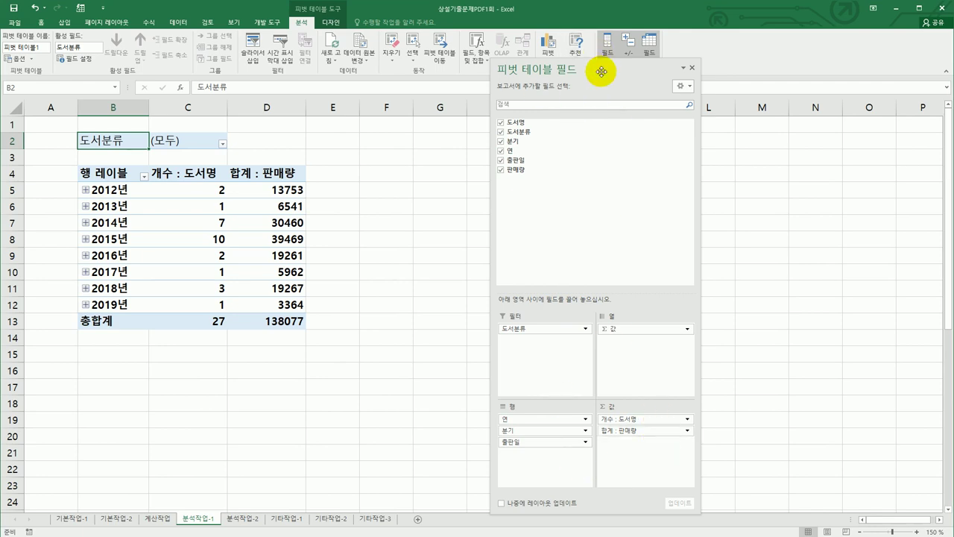
left_click(691, 67)
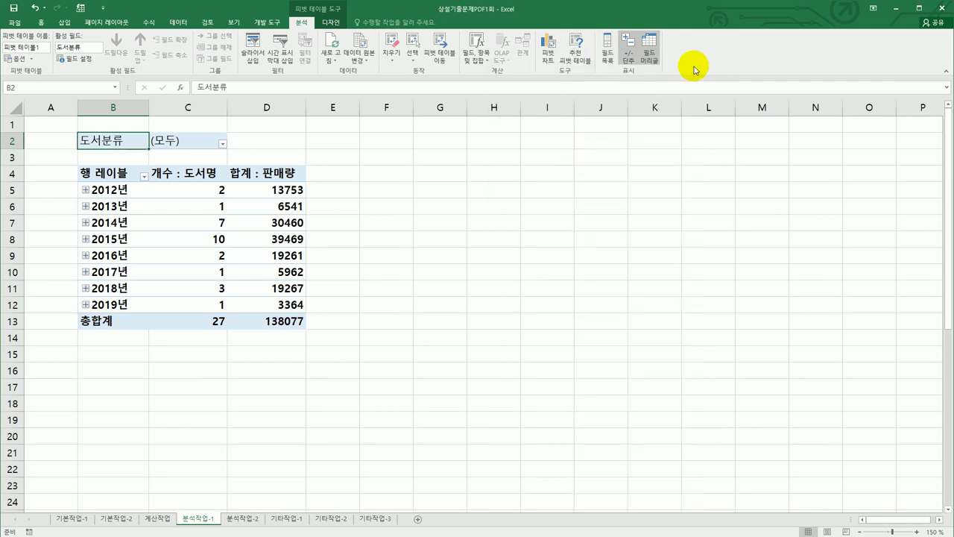
Change the PivotTable's report layout to outline form
left_click(589, 284)
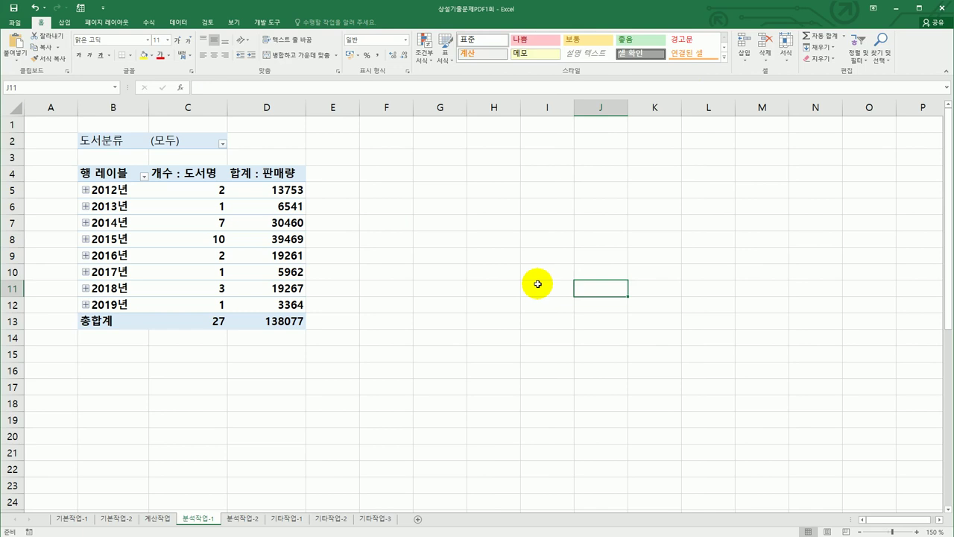
left_click(202, 220)
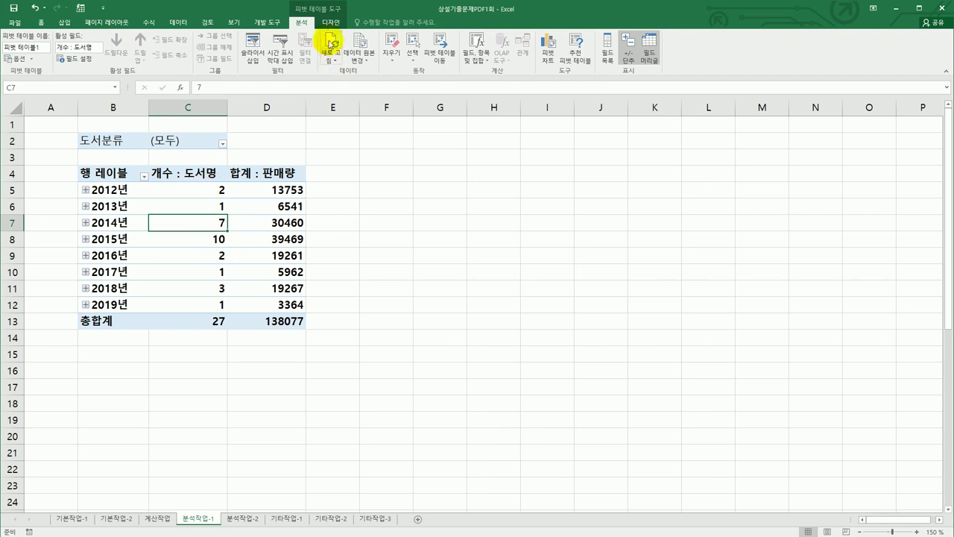
left_click(329, 24)
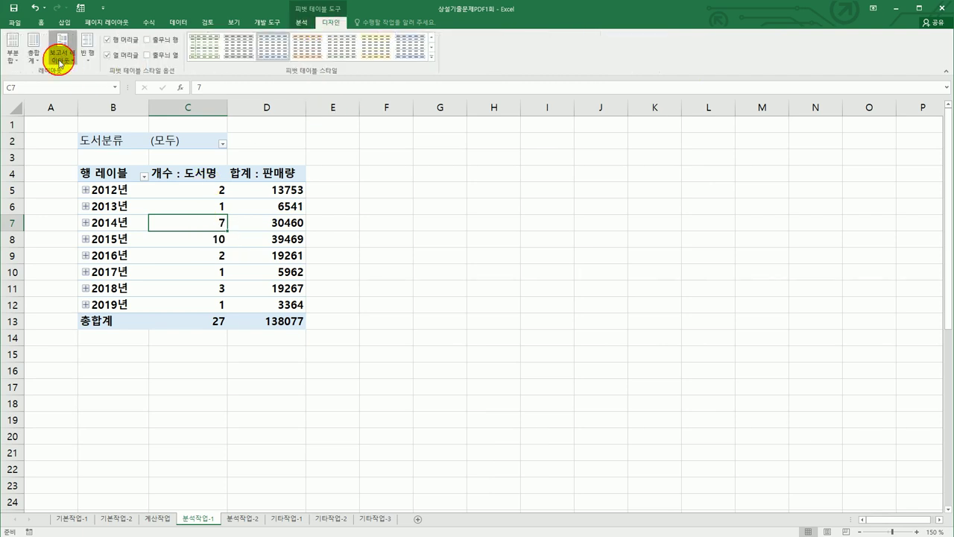
left_click(62, 54)
left_click(79, 98)
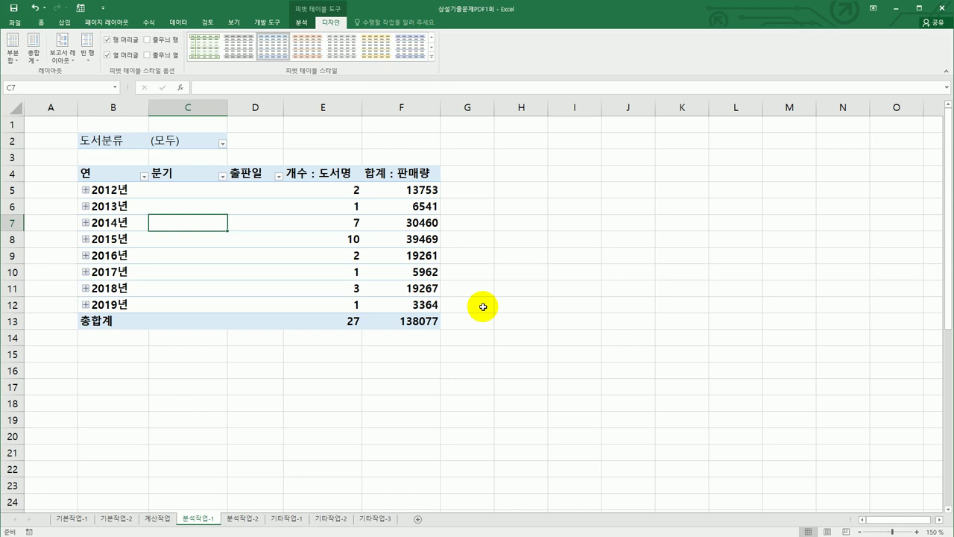
Regroup the pivot table's publication dates by year only, removing the month and quarter grouping
left_click(109, 193)
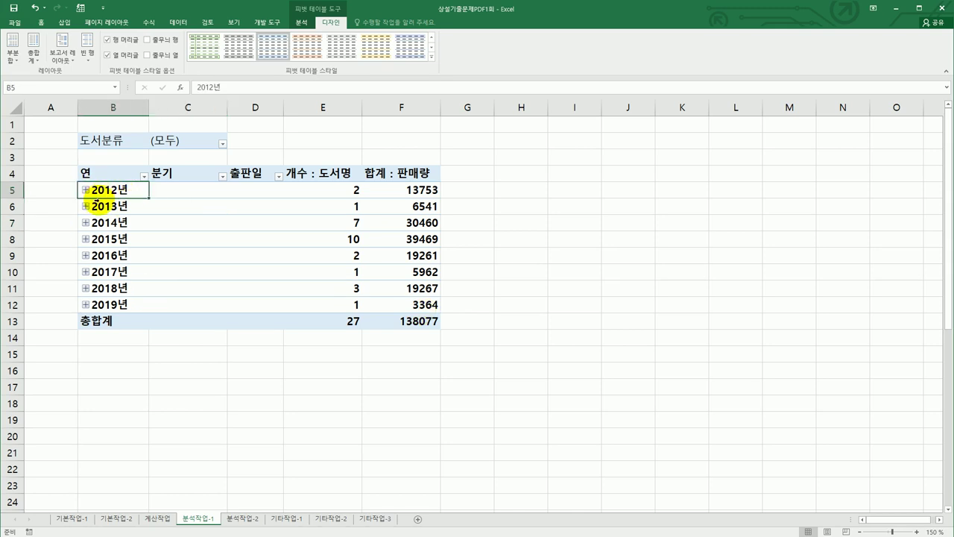
right_click(107, 190)
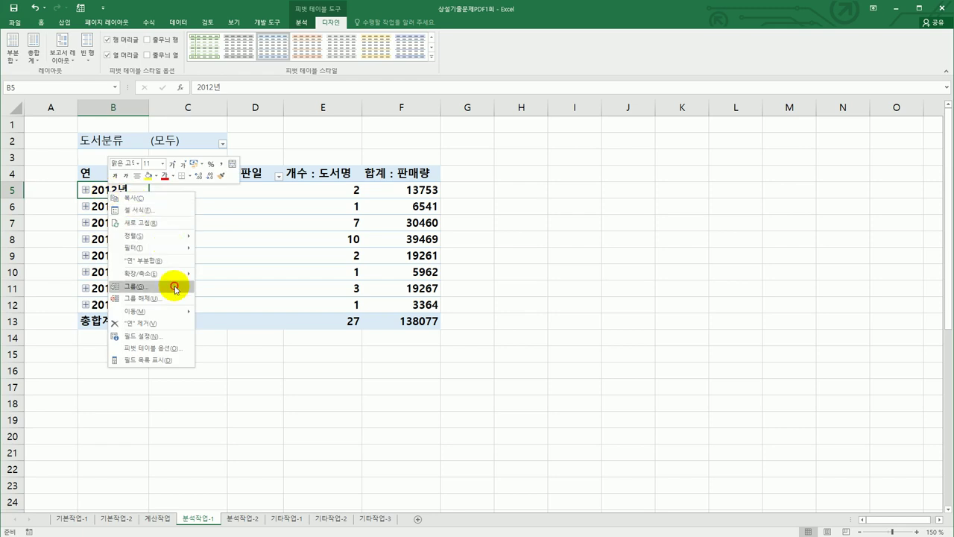
left_click(175, 285)
left_click_drag(141, 197, 502, 156)
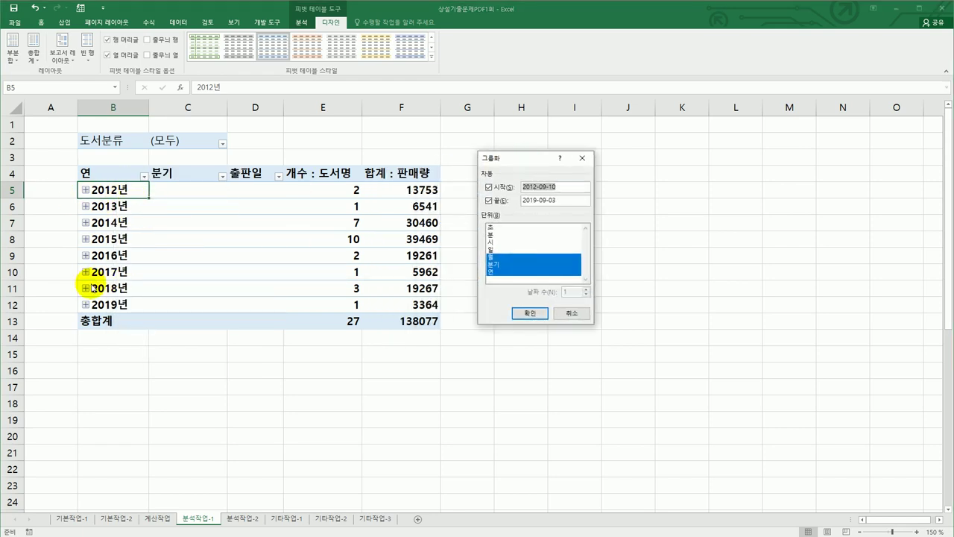
left_click(497, 257)
left_click(498, 264)
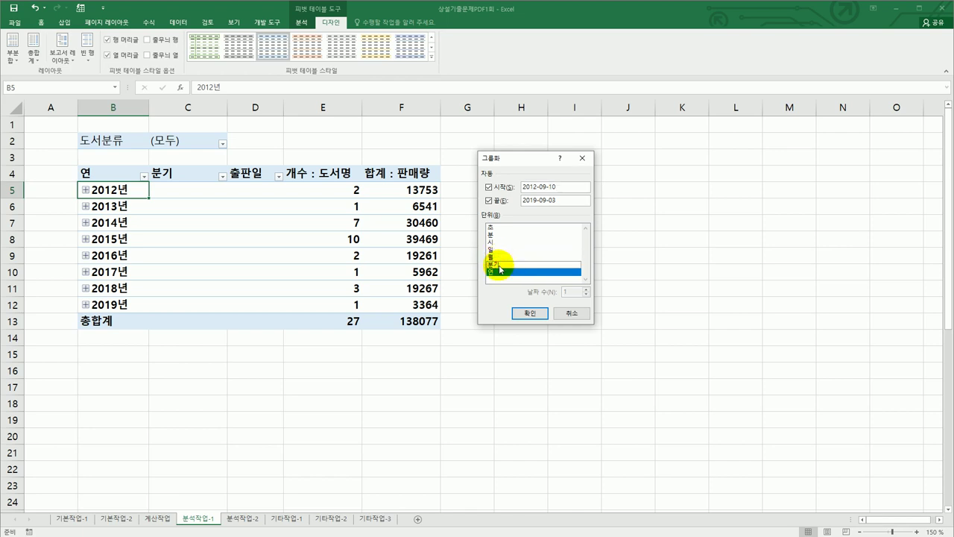
left_click(530, 314)
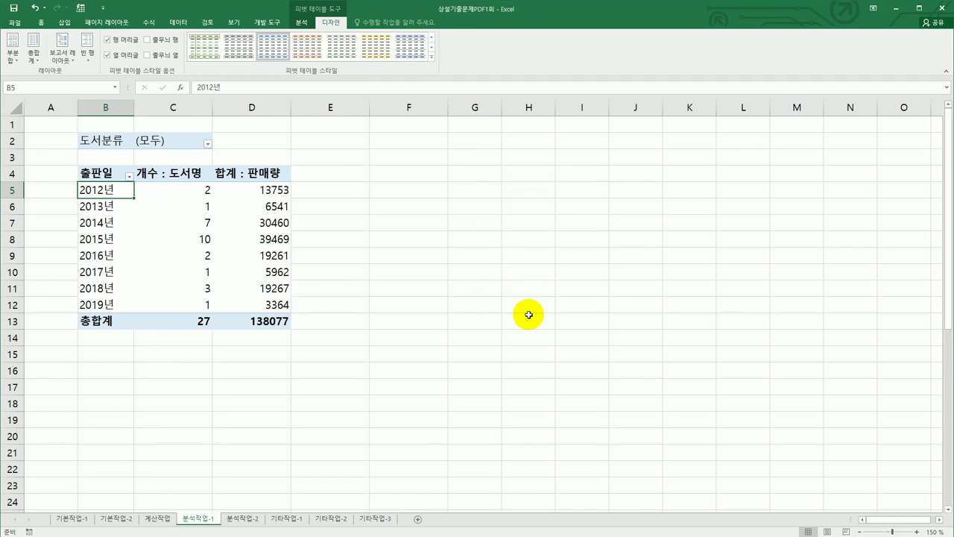
Give the pivot table's 개수 : 도서명 value field the custom number format G/표준"권"
left_click(177, 173)
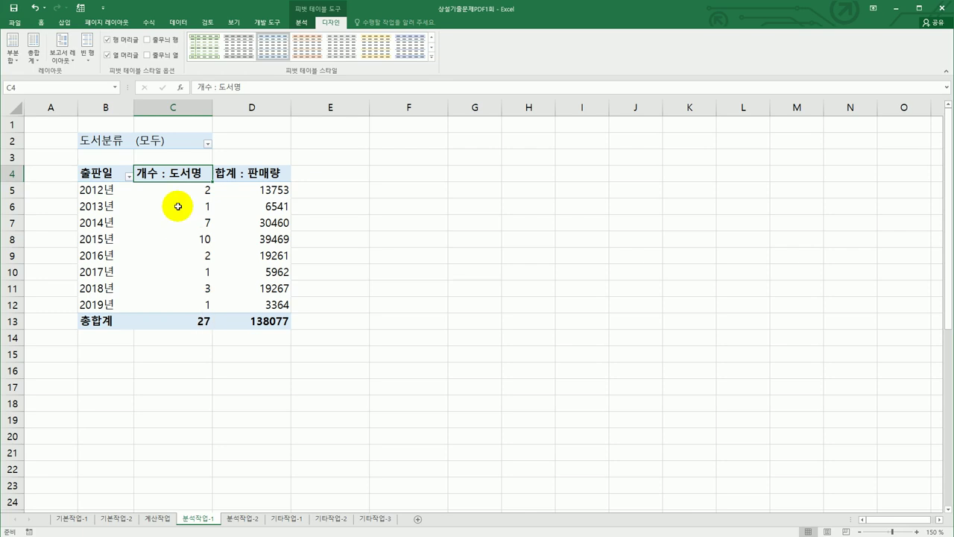
double_click(168, 176)
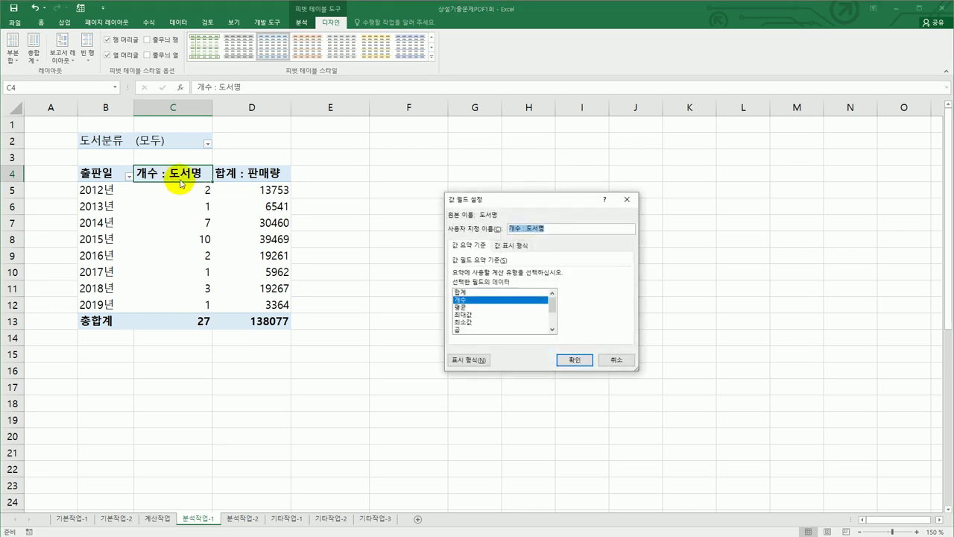
left_click(463, 361)
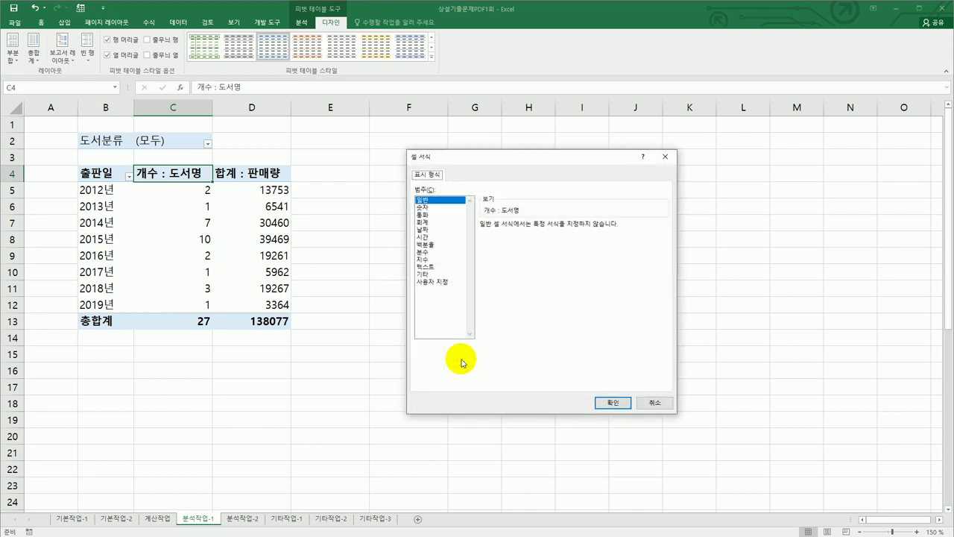
left_click(445, 282)
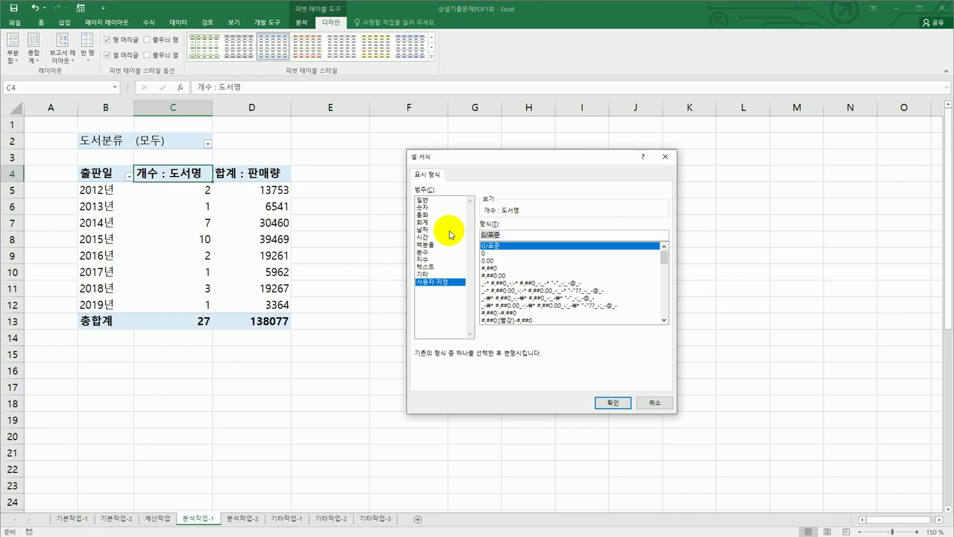
left_click(528, 236)
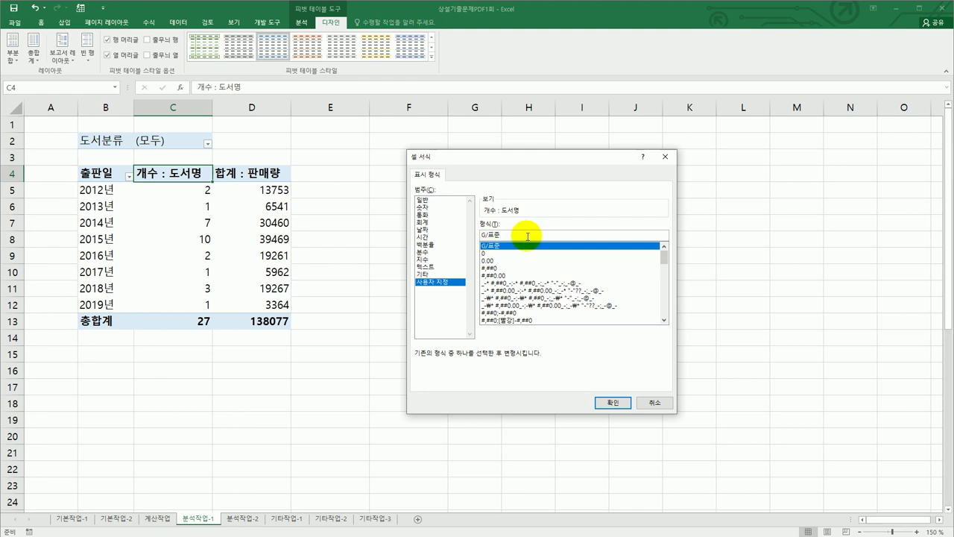
type("\"권\"")
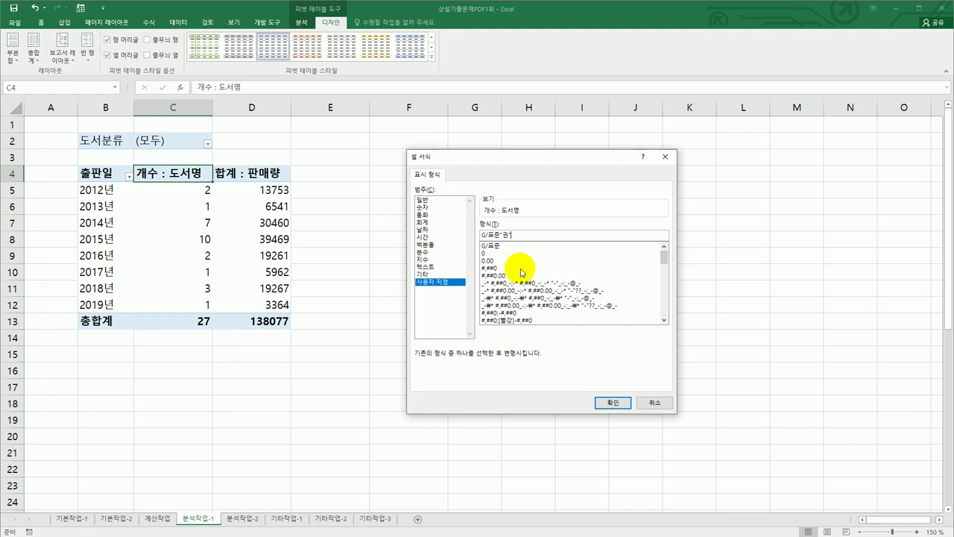
left_click(604, 403)
left_click(584, 363)
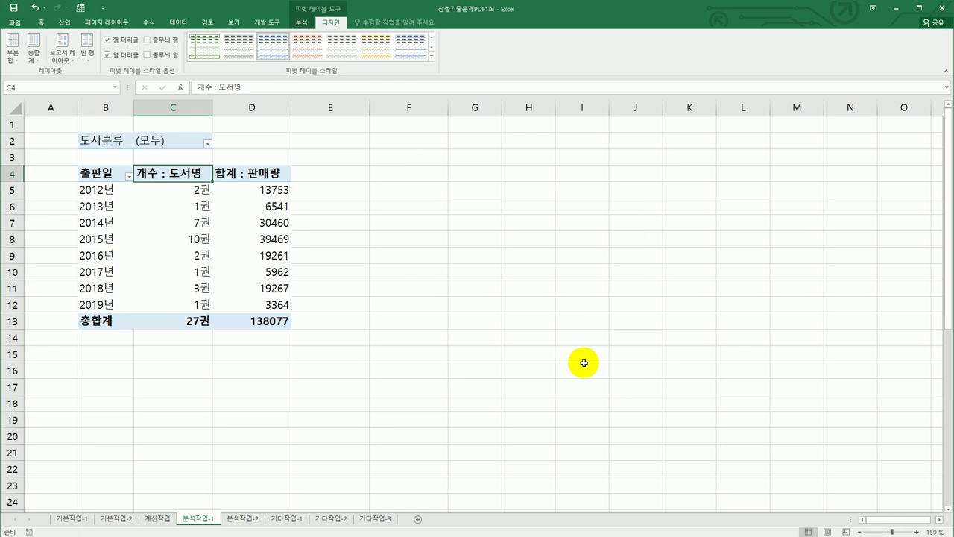
Format the pivot table's 합계 : 판매량 value field as a number with the 1000 separator and zero decimals
left_click(266, 175)
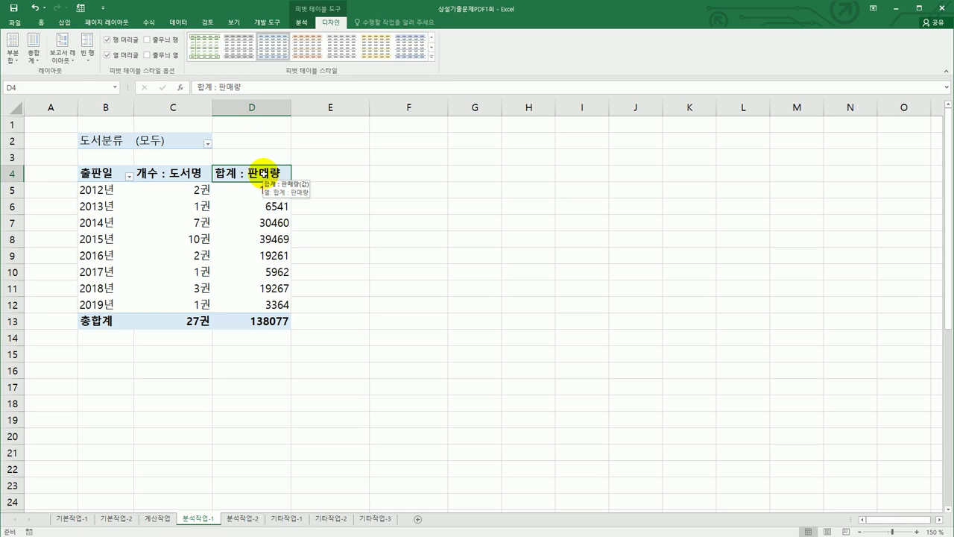
double_click(262, 173)
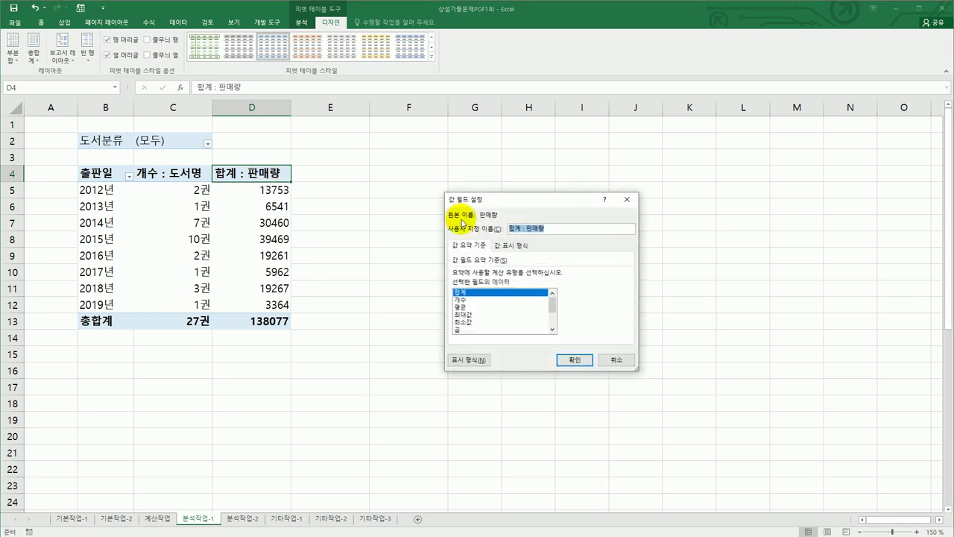
left_click(463, 363)
left_click(436, 207)
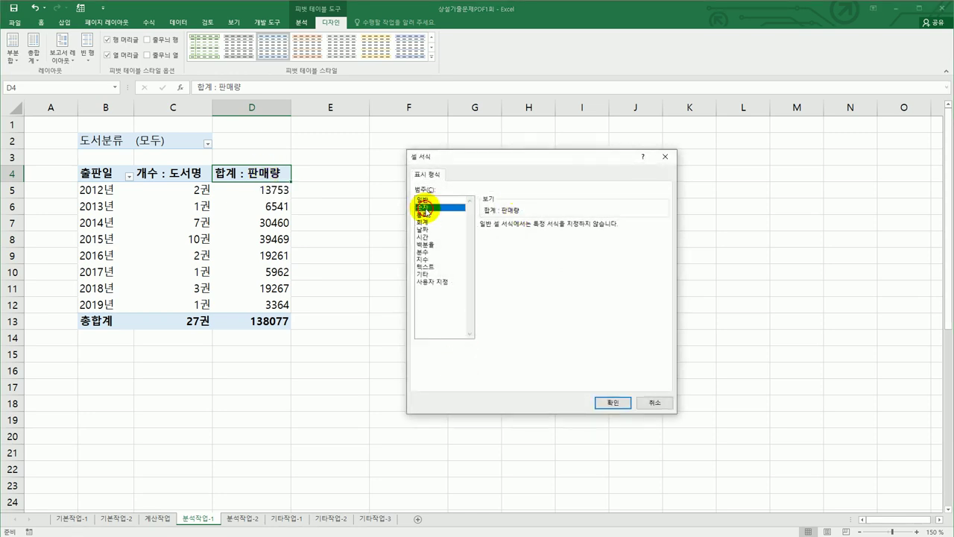
left_click(505, 242)
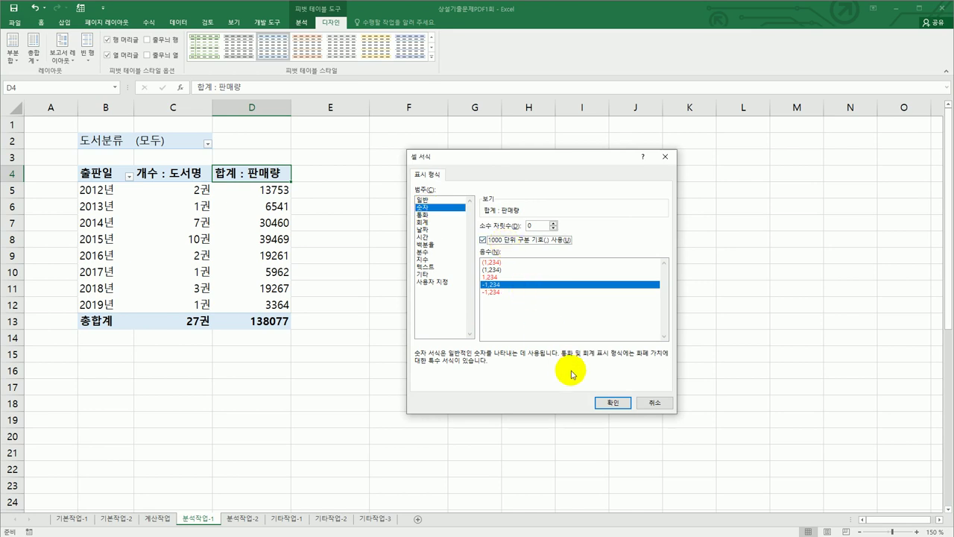
left_click(608, 402)
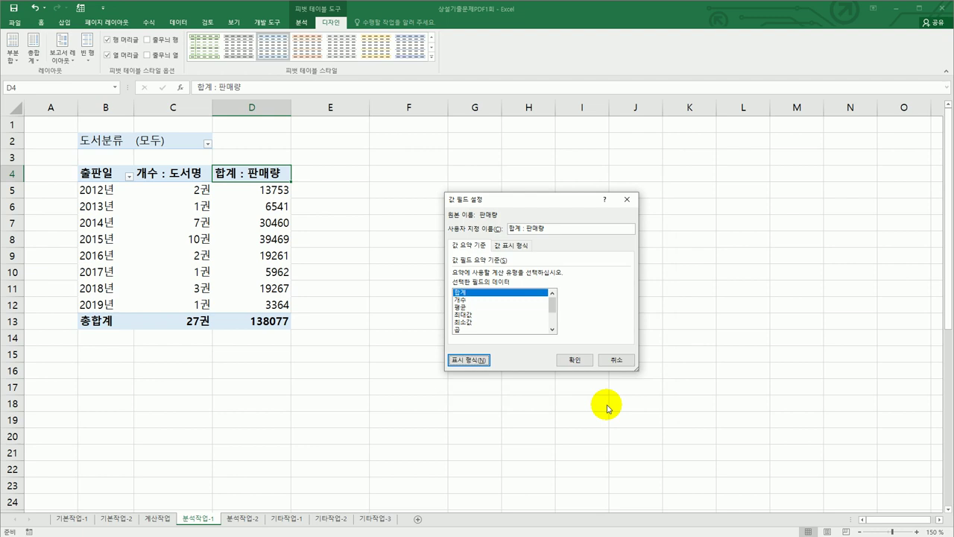
left_click(578, 361)
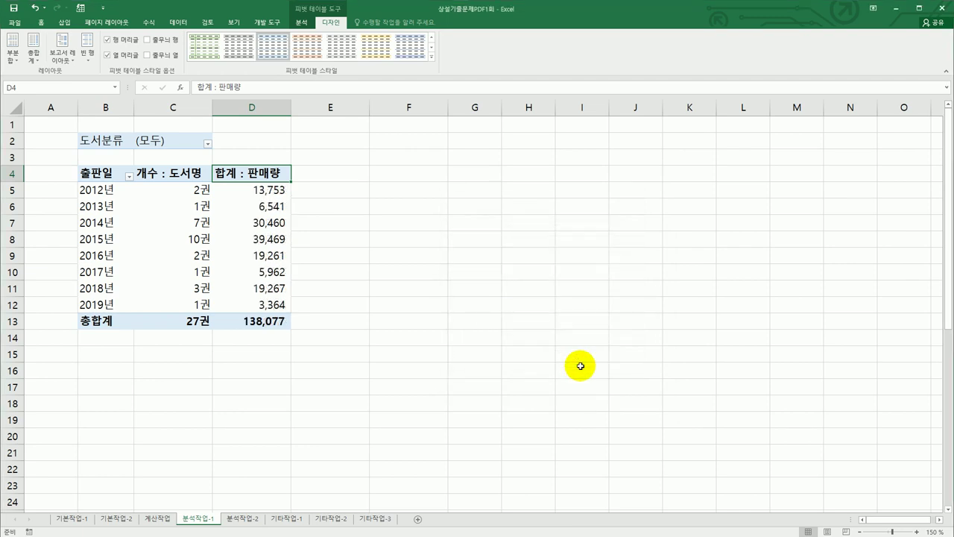
left_click(579, 366)
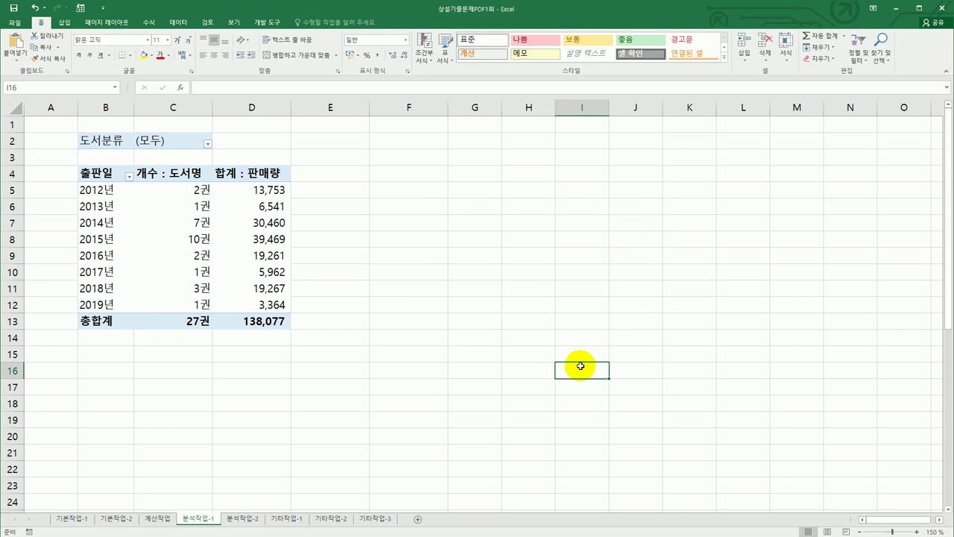
Apply the light pivot table style with black borders around all cells, from the fourth row of light styles
left_click(152, 219)
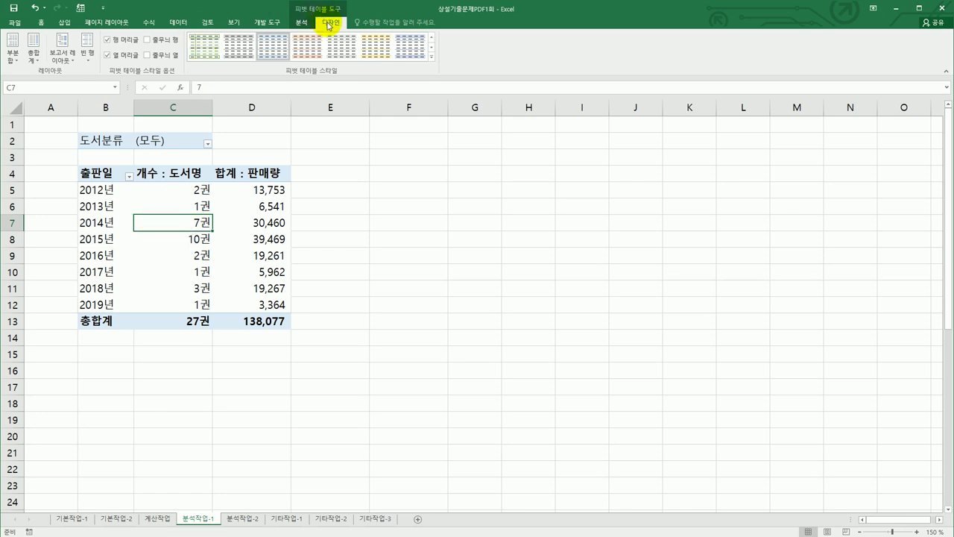
left_click(431, 54)
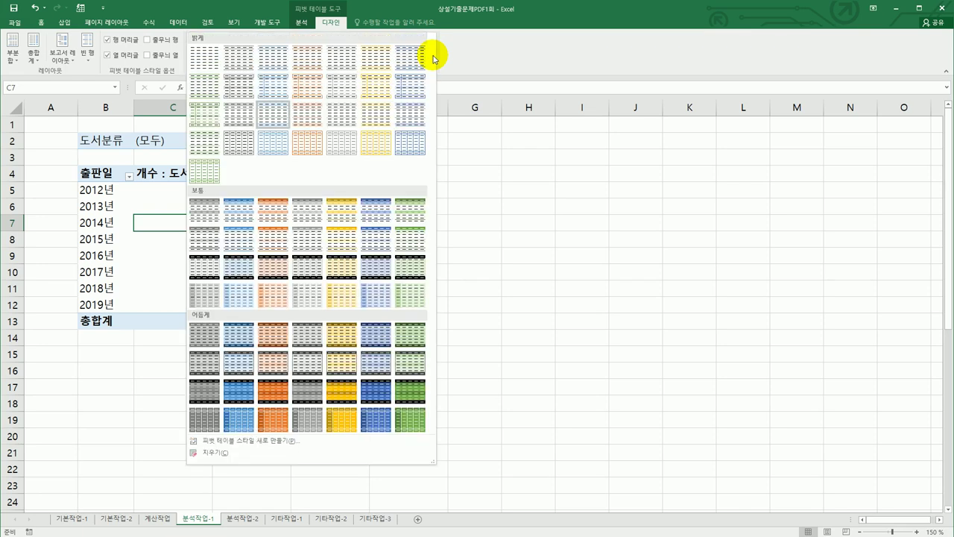
left_click(236, 146)
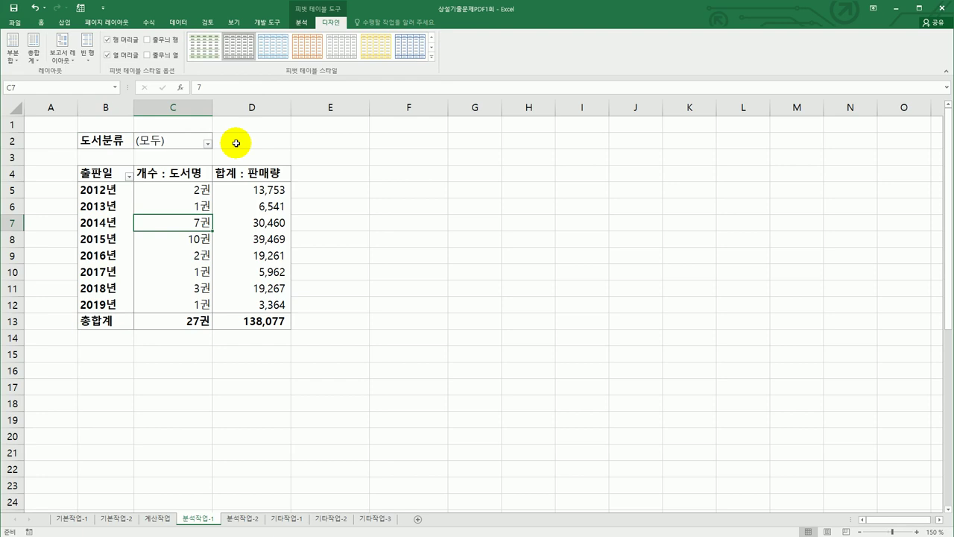
left_click(407, 420)
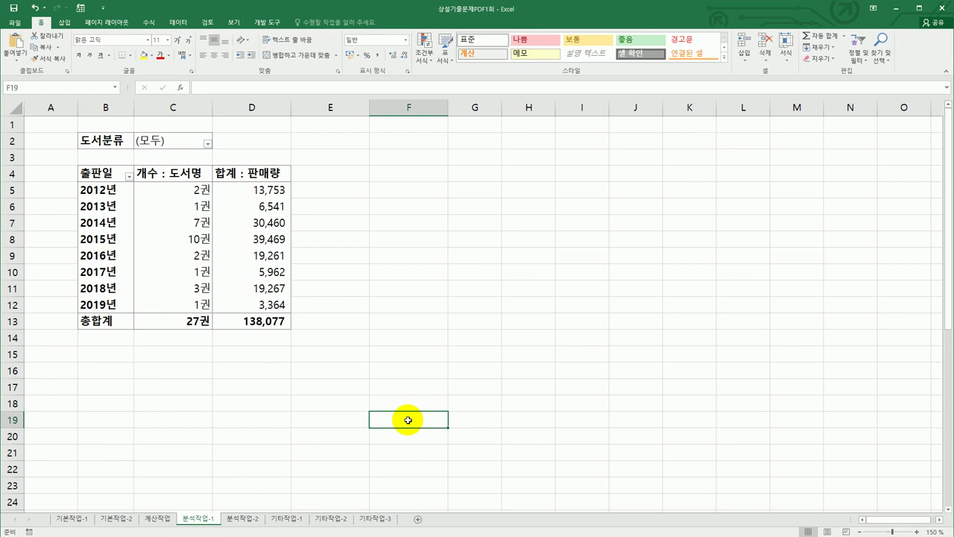
On sheet 분석작업-2, restrict the 저자 cells C2:C28 to a text length between 1 and 10 with data validation
left_click(251, 524)
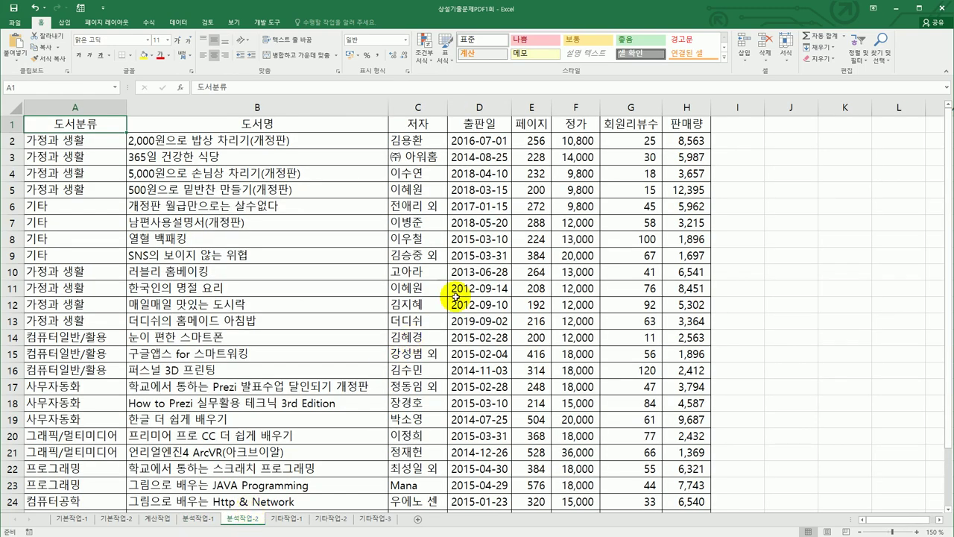
left_click_drag(415, 143, 427, 485)
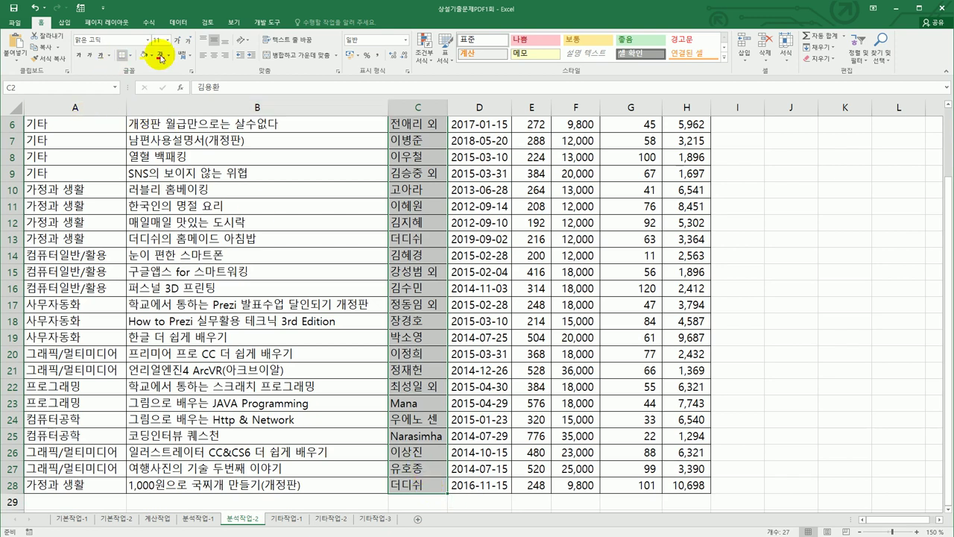
left_click(178, 21)
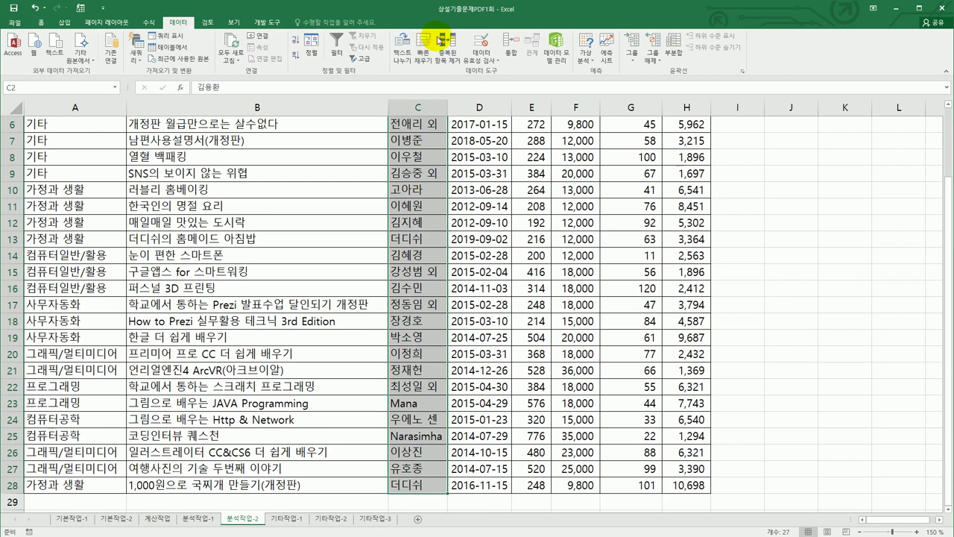
left_click(474, 41)
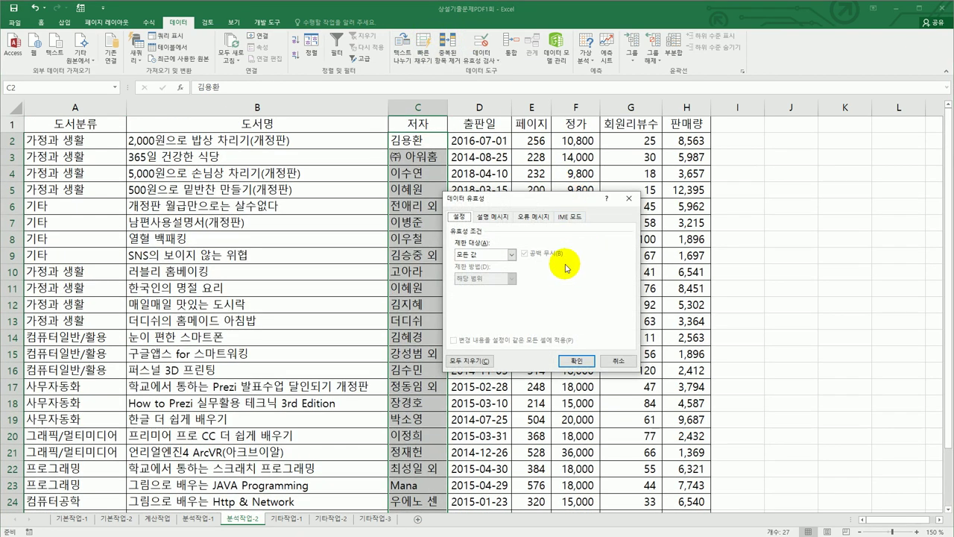
left_click_drag(613, 193, 647, 192)
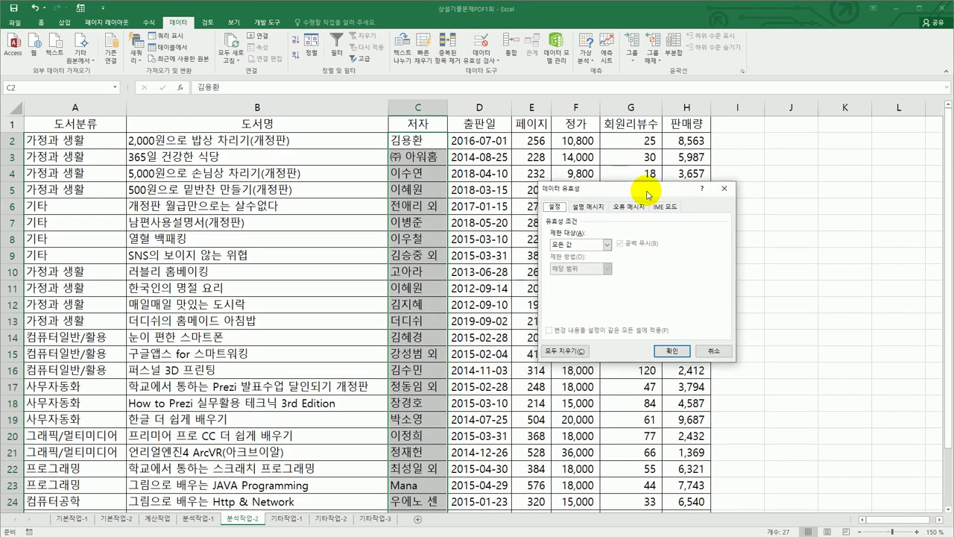
left_click(606, 245)
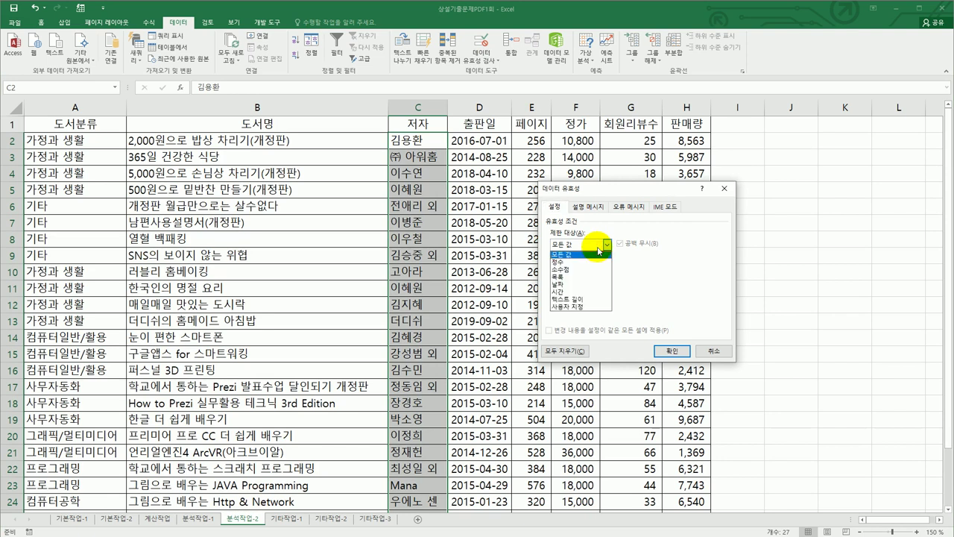
left_click(580, 300)
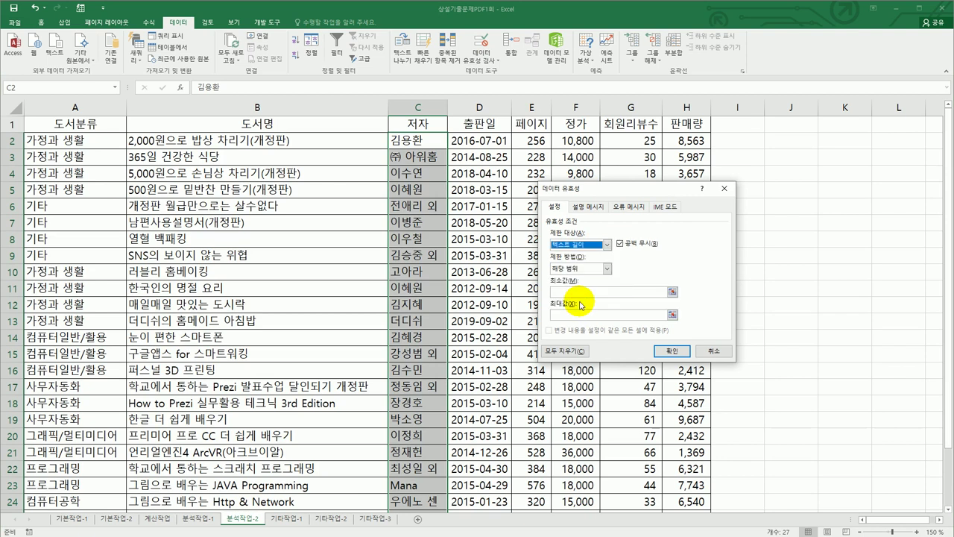
left_click(580, 293)
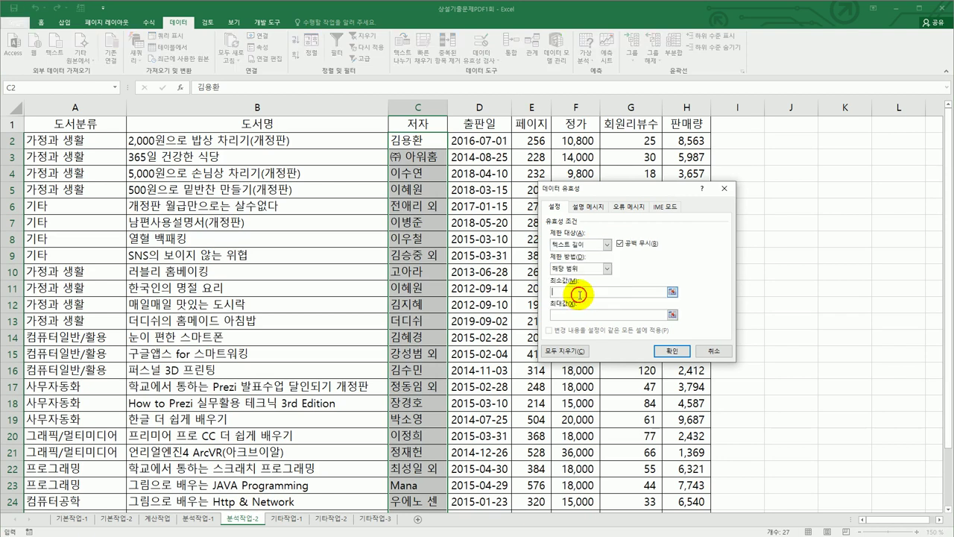
type("1")
left_click(580, 316)
type("10")
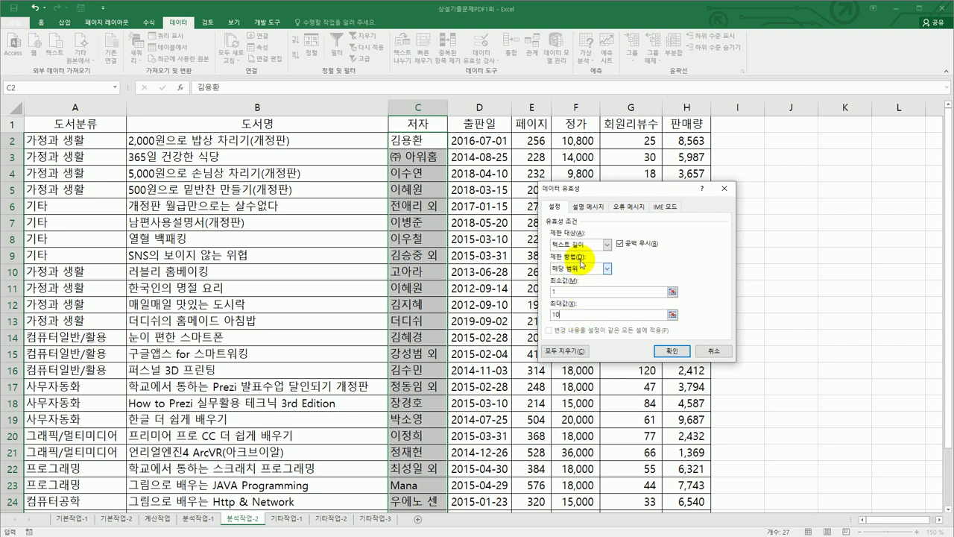
Add a validation input message titled 저자 입력 with the text 10자 이내로 입력
left_click(587, 207)
left_click(584, 256)
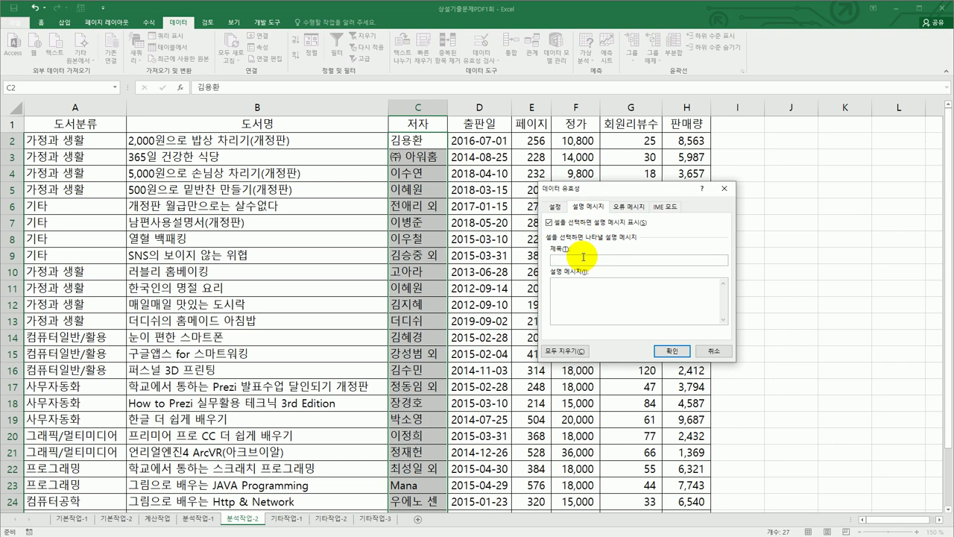
type("저자 입력")
key("Tab")
type("10자 이내로 입")
left_click(587, 306)
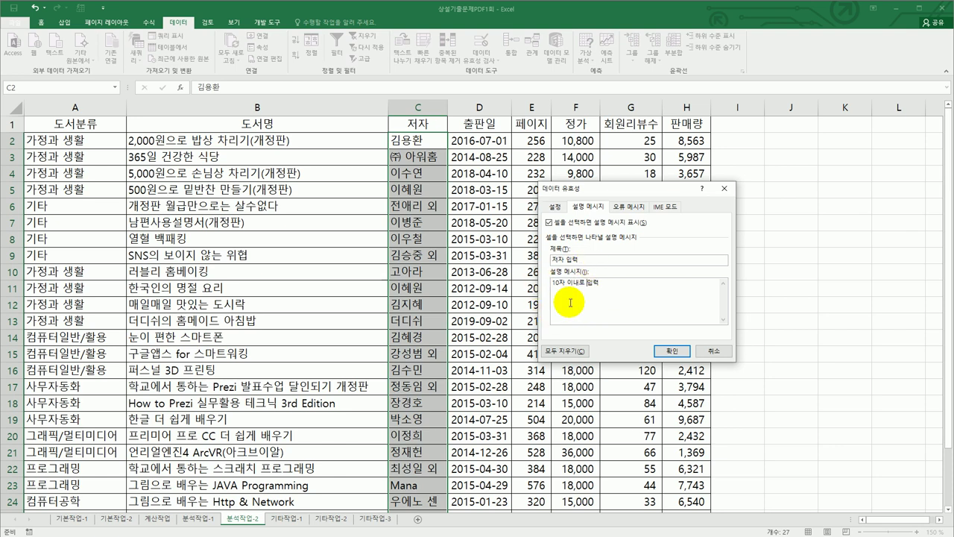
Add a 정보-style error alert titled 저자 입력 with the message 10자 이내로 입력해 주세요. and apply the data validation
left_click(626, 207)
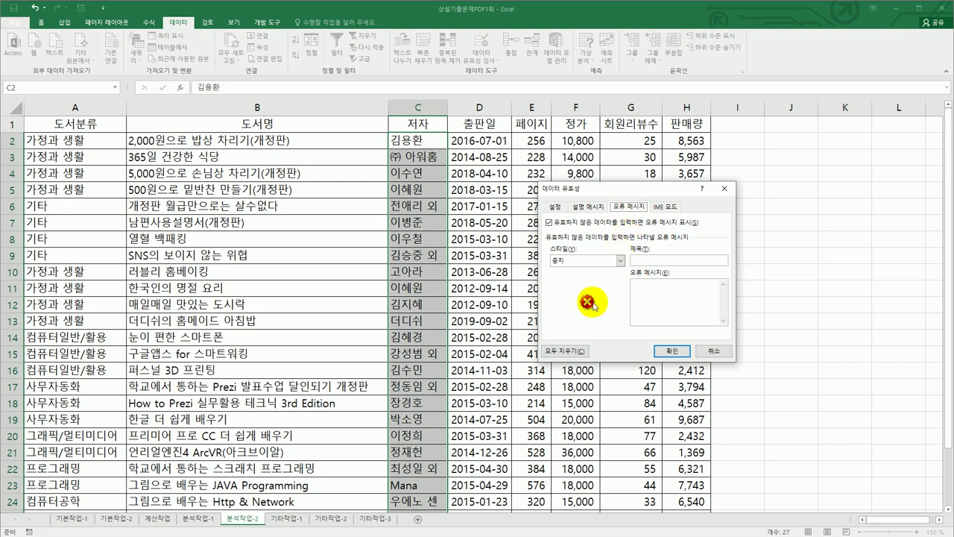
left_click(620, 260)
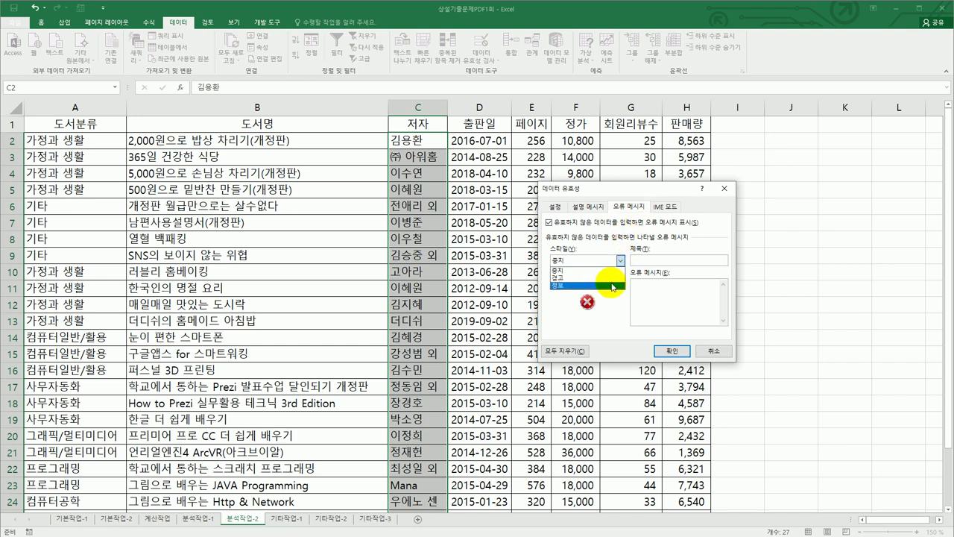
left_click(613, 286)
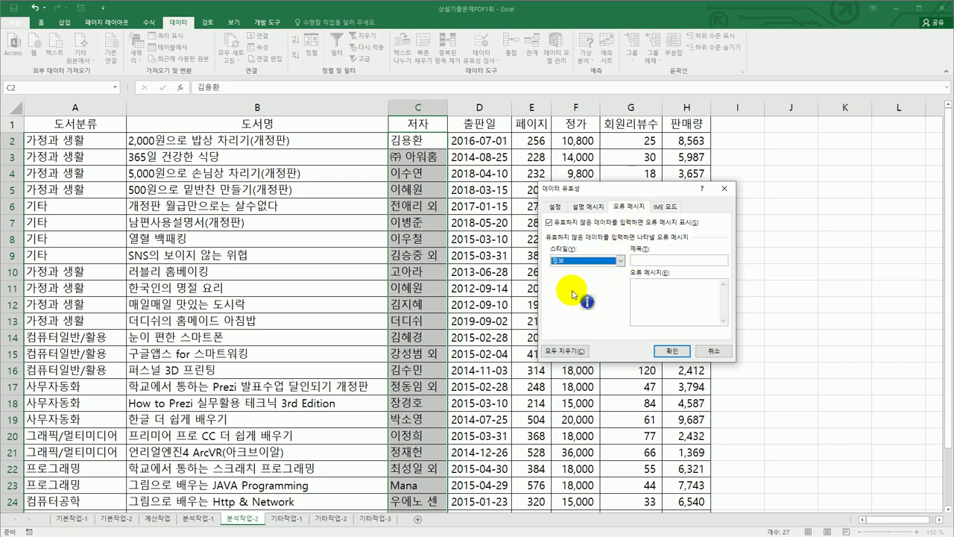
left_click(644, 260)
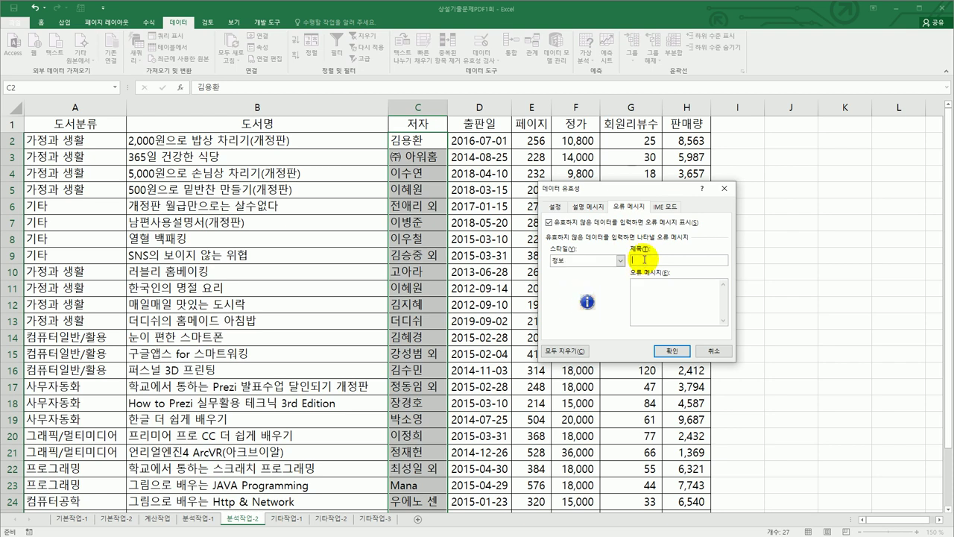
type("저자이름")
key("Tab")
type("10자")
type("이내로 입력해 주세요.")
left_click(680, 356)
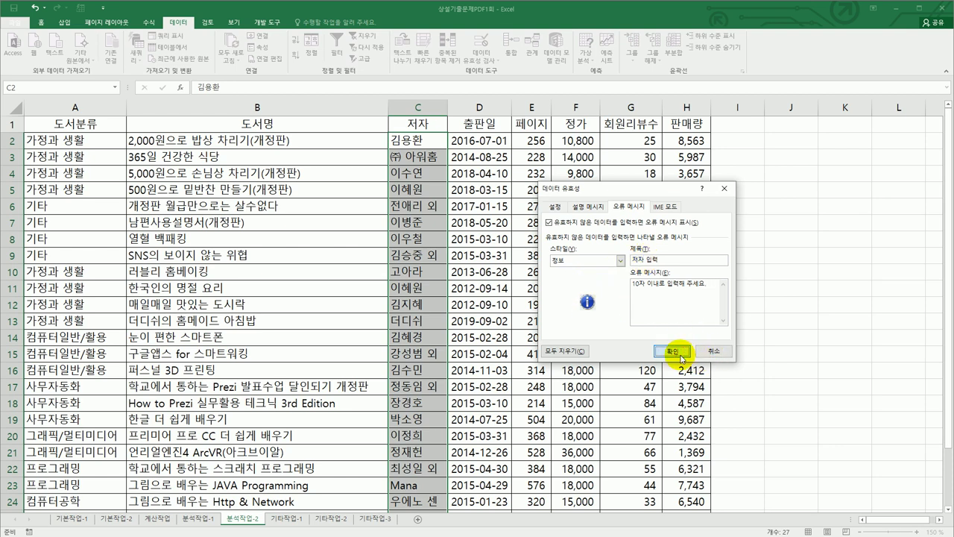
left_click(664, 210)
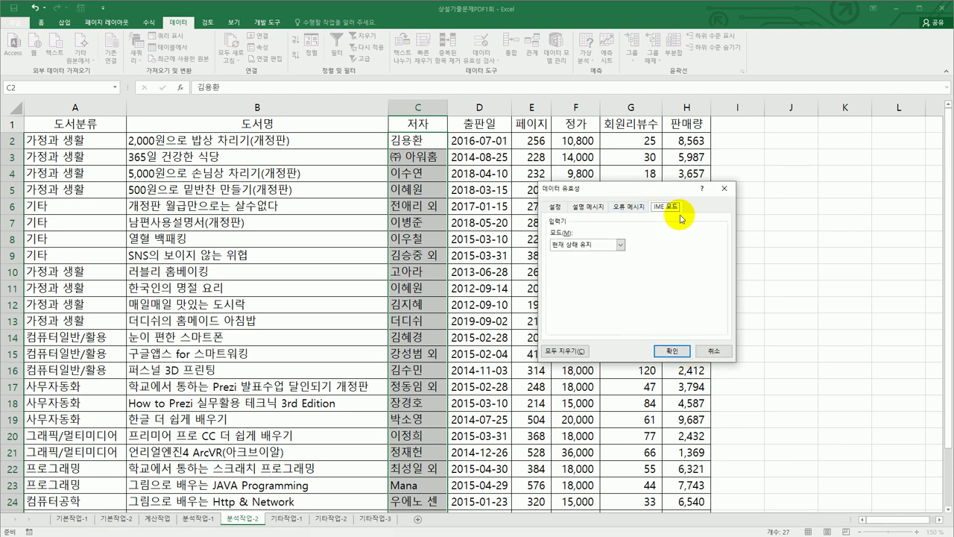
left_click(672, 350)
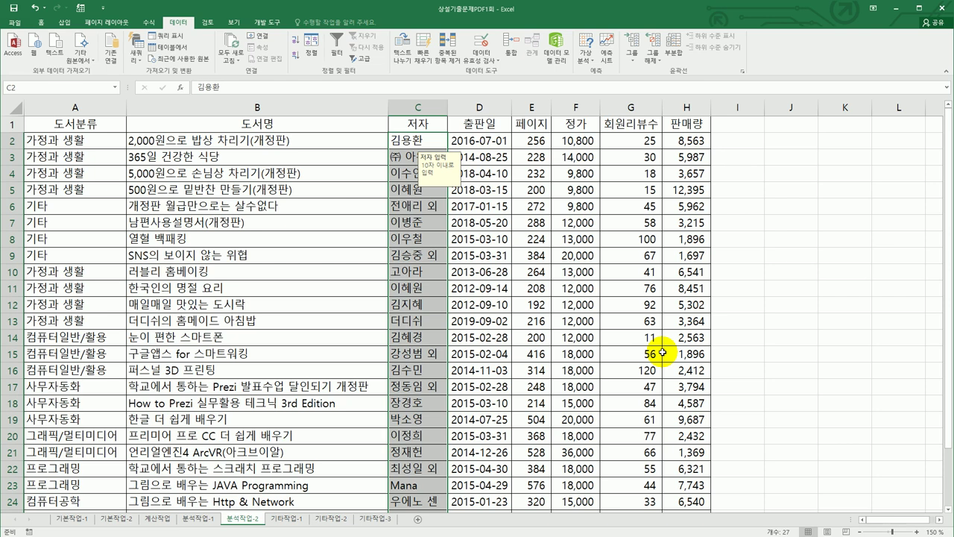
left_click(559, 302)
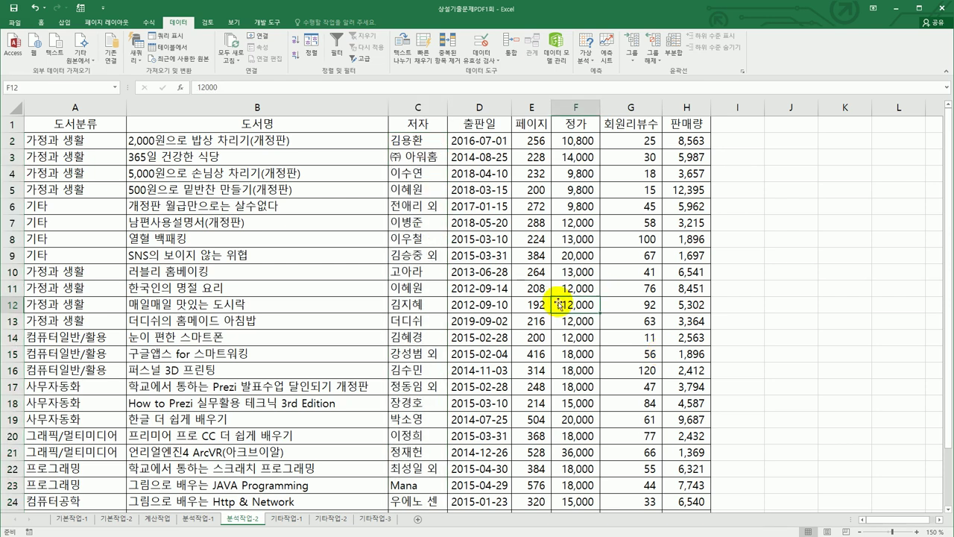
Turn on the header row filter and set the 정가 custom filter's first condition to >= 30000
left_click(595, 120)
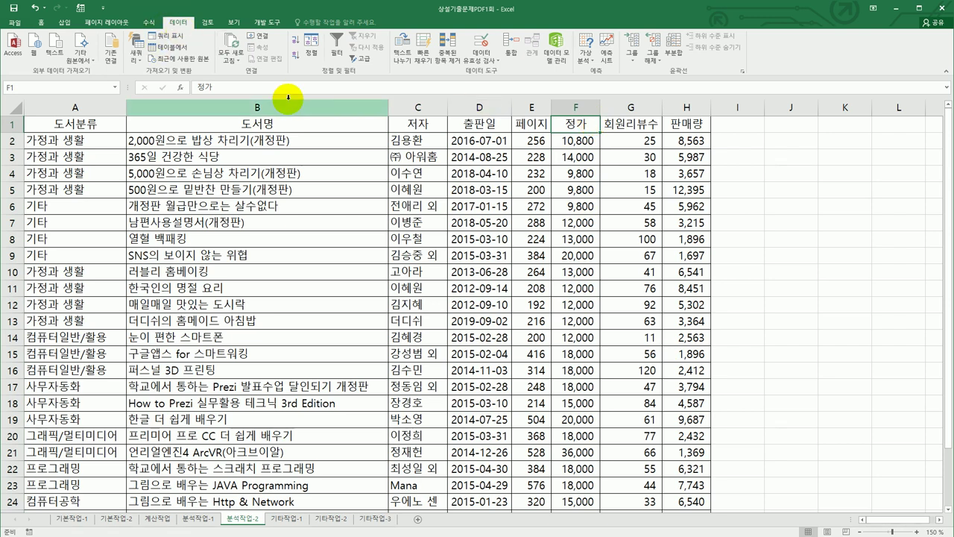
left_click(335, 58)
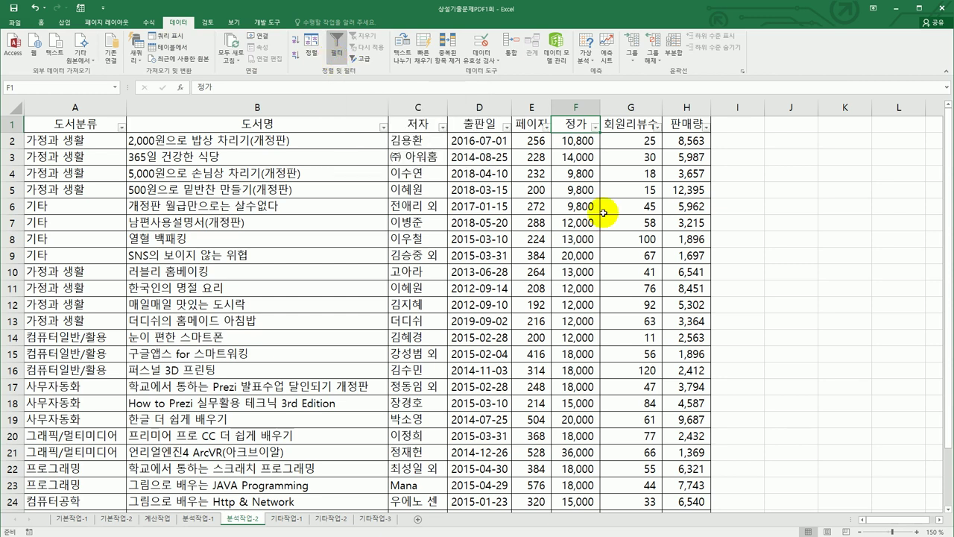
left_click(595, 130)
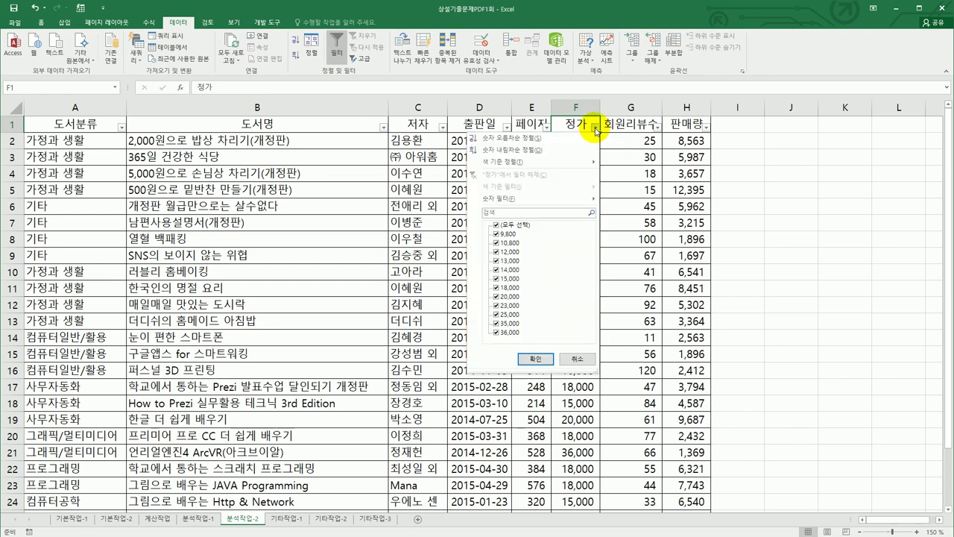
mouse_move(561, 203)
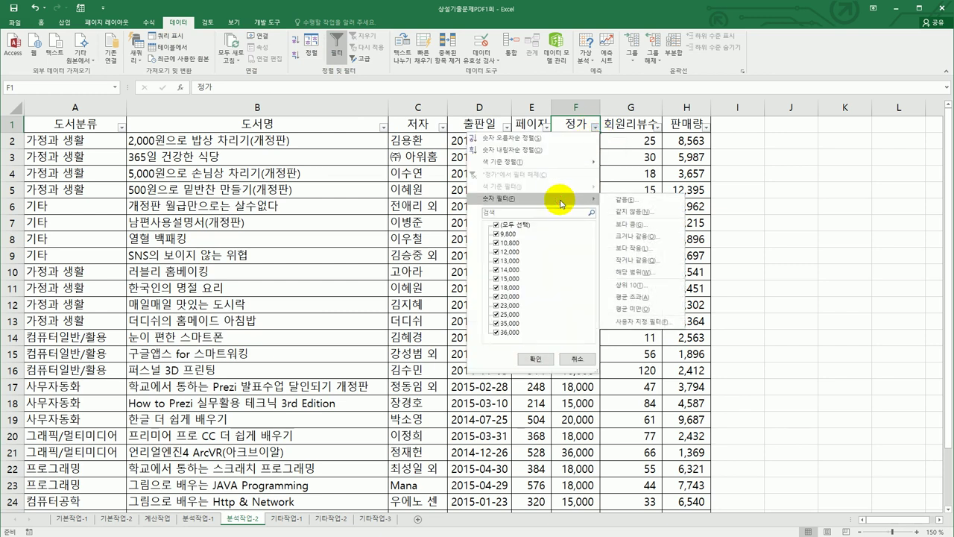
left_click(643, 324)
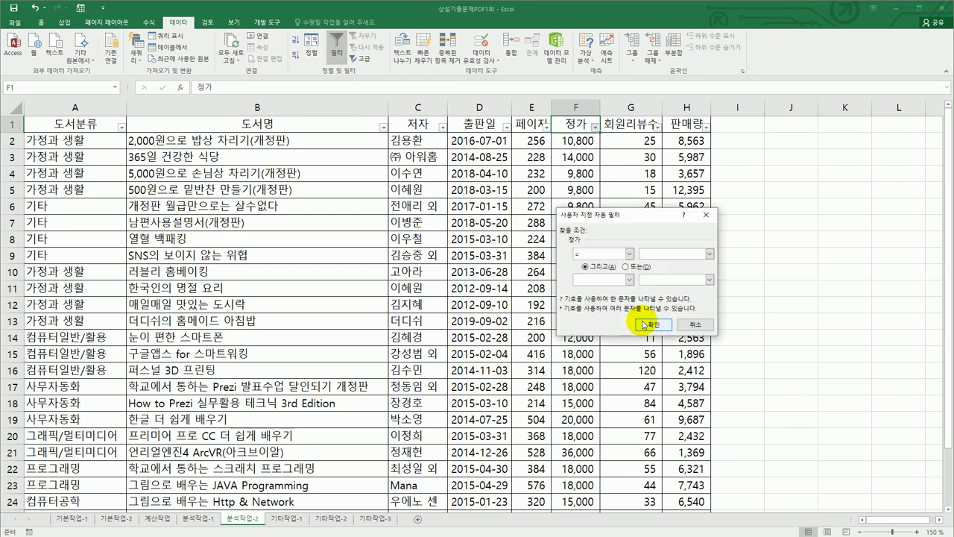
left_click(630, 254)
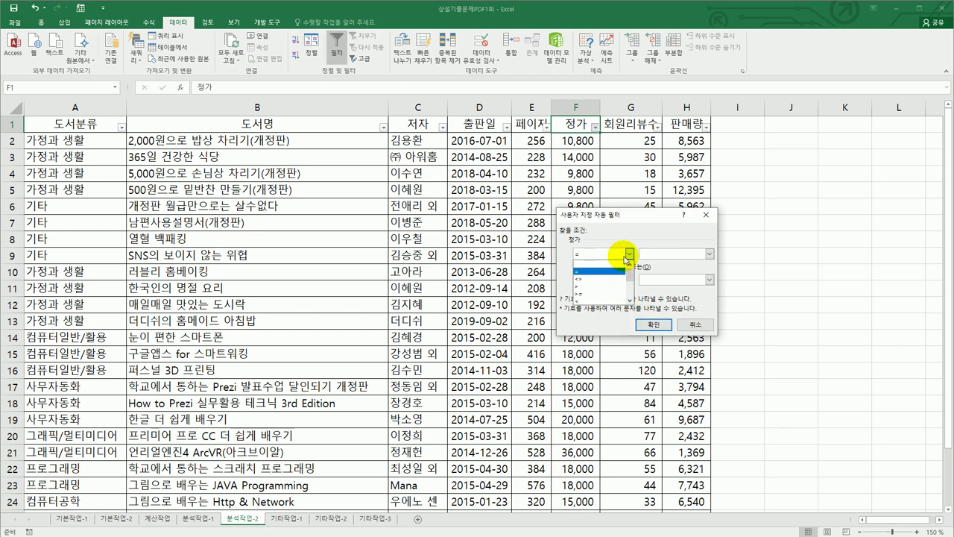
left_click(610, 294)
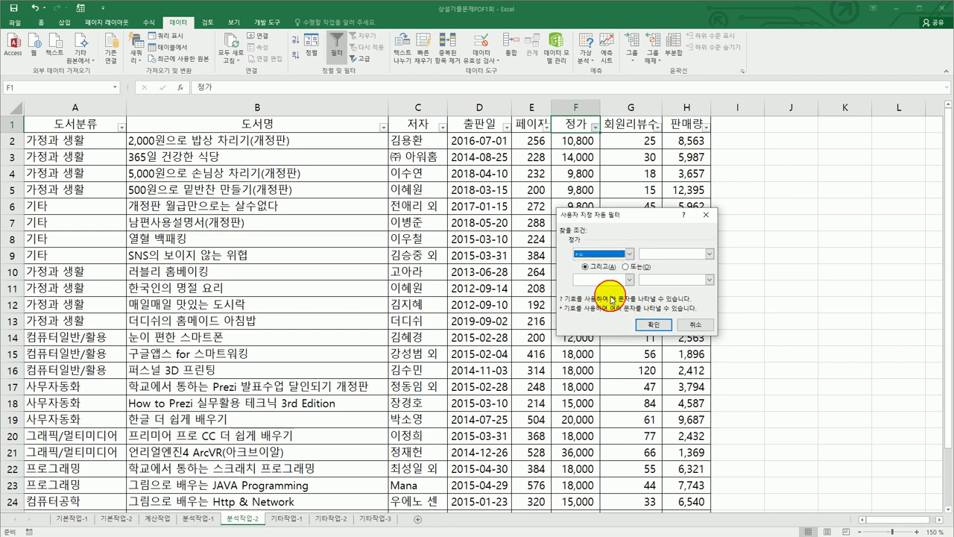
left_click(652, 257)
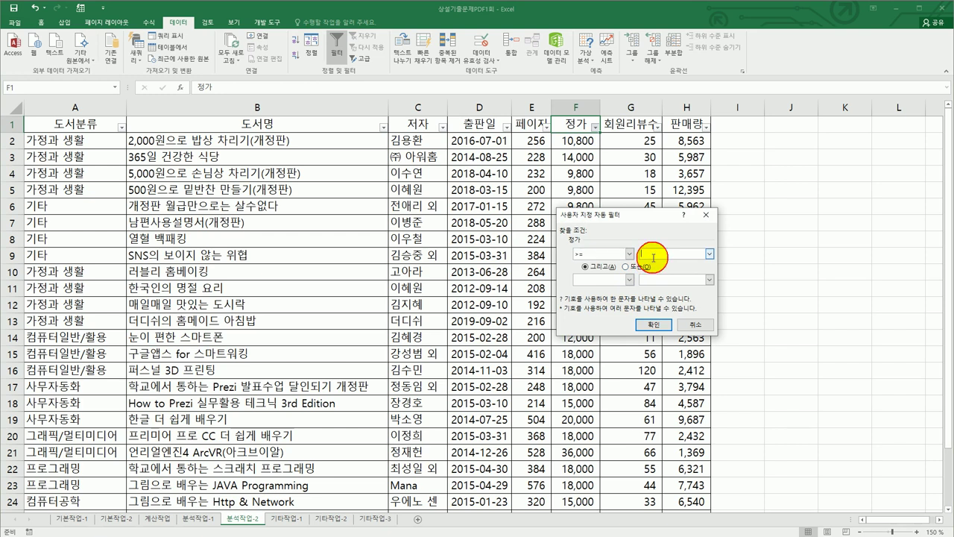
type("30000")
Add an alternative (또는) condition of < 10000 to the 정가 custom filter and apply it
left_click(630, 267)
left_click(629, 278)
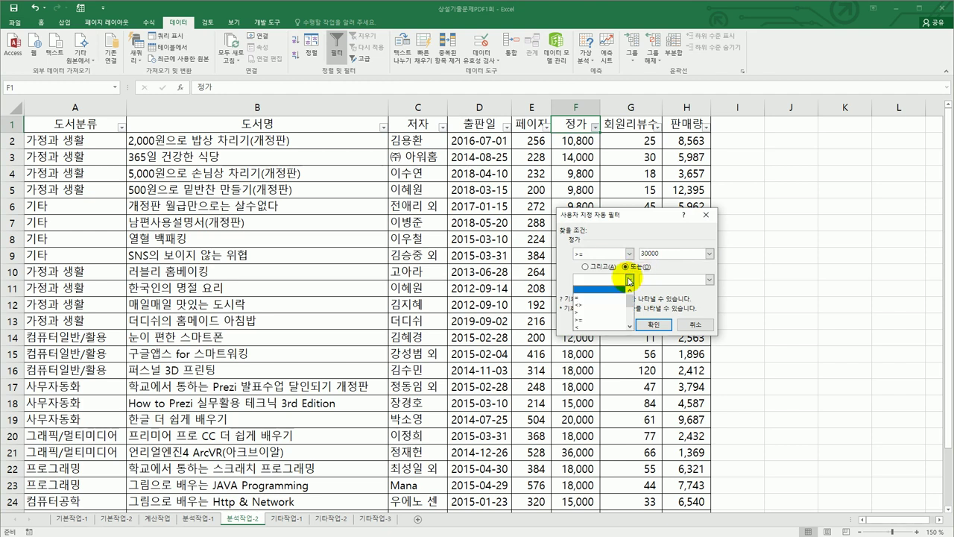
left_click(618, 322)
left_click(645, 281)
type("20000")
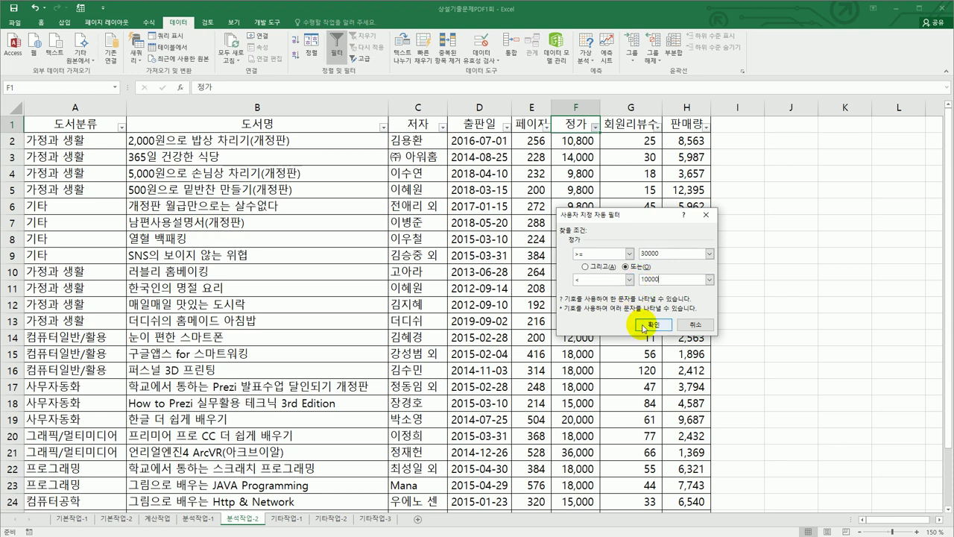
left_click(643, 324)
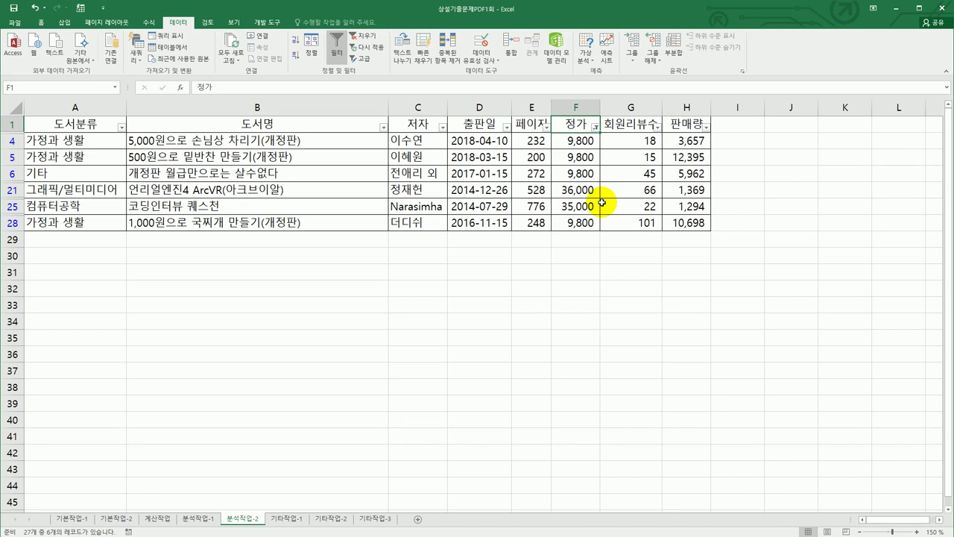
On sheet 기타작업-1, examine the column chart and its source table of yearly public library figures
left_click(273, 518)
scroll(586, 401, "down", 2)
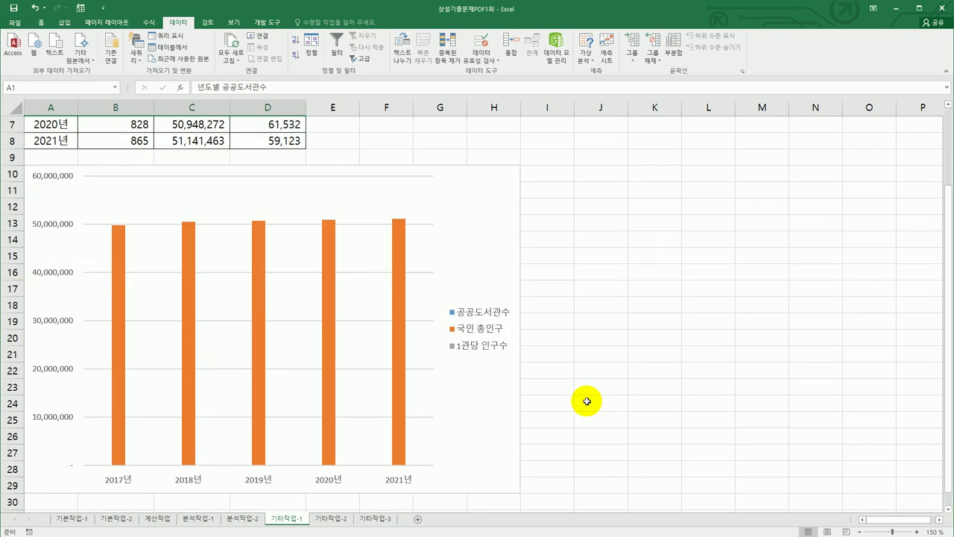
scroll(587, 401, "down", 1)
scroll(586, 401, "up", 1)
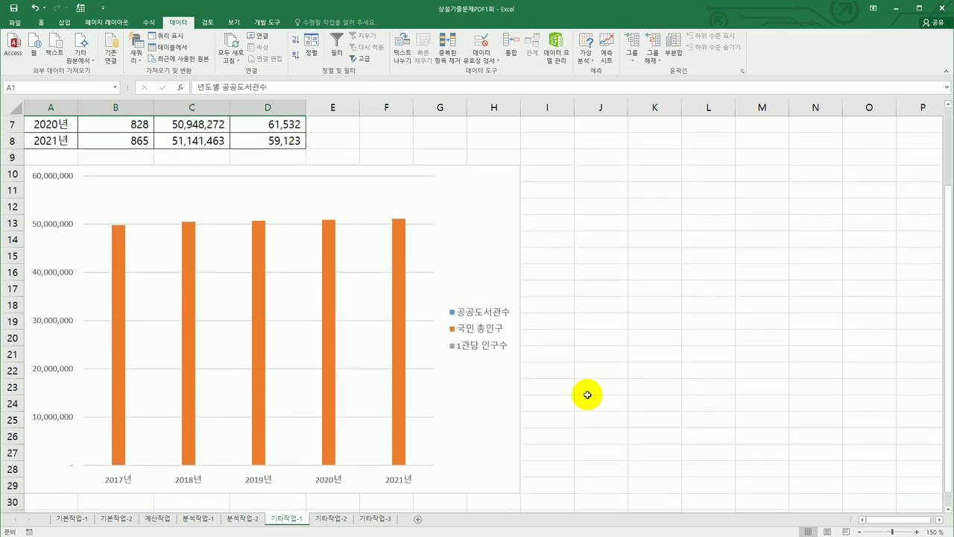
left_click(509, 221)
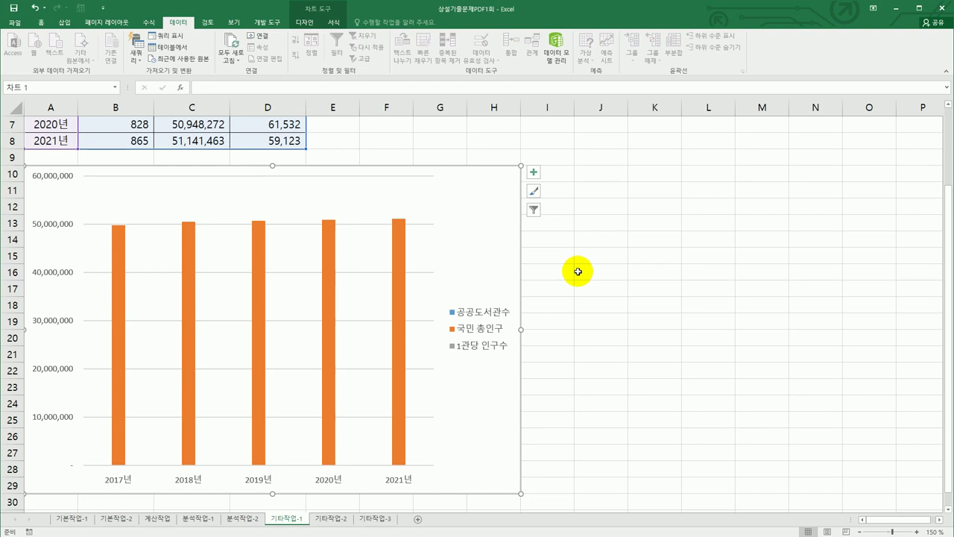
scroll(578, 271, "up", 2)
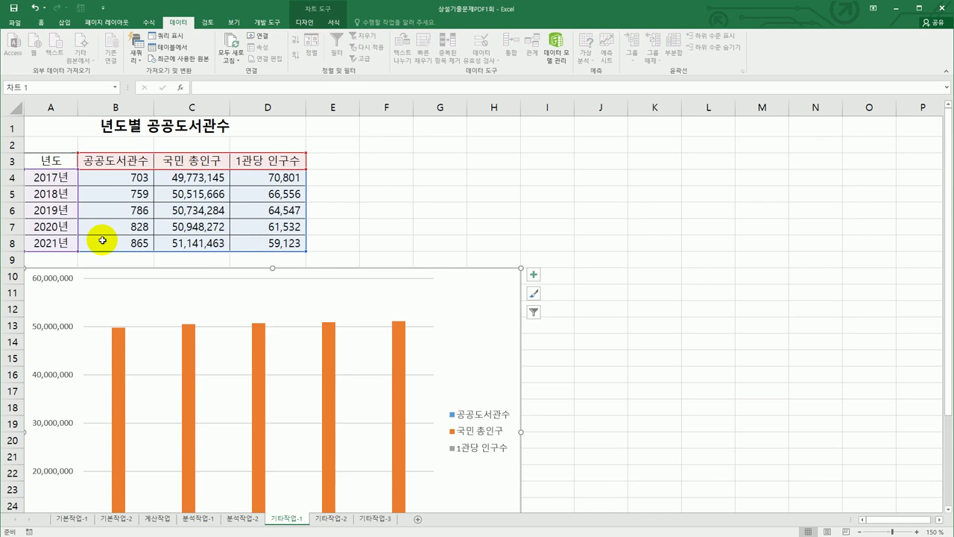
scroll(354, 355, "down", 1)
scroll(354, 354, "down", 2)
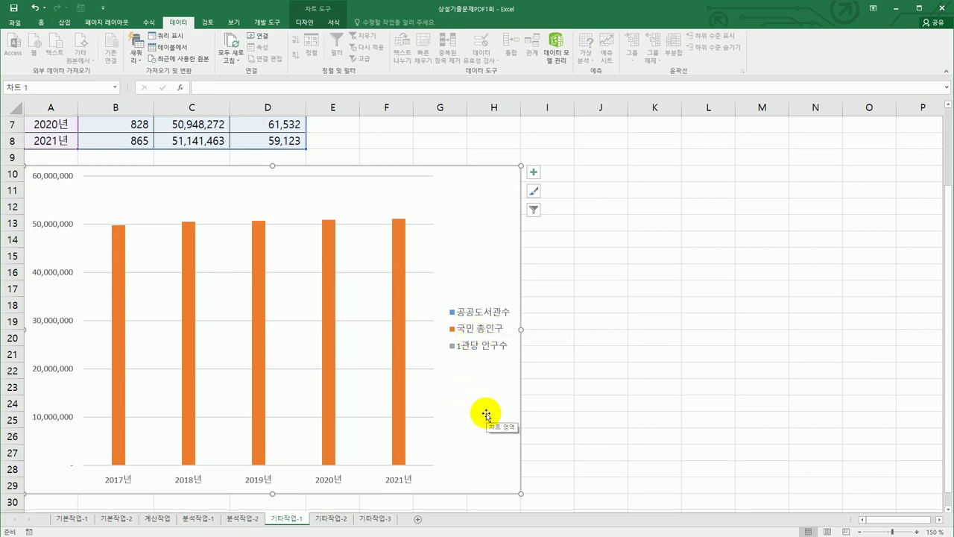
Try deleting the 국민 총인구 series directly from the chart, and undo the deletion
left_click(402, 326)
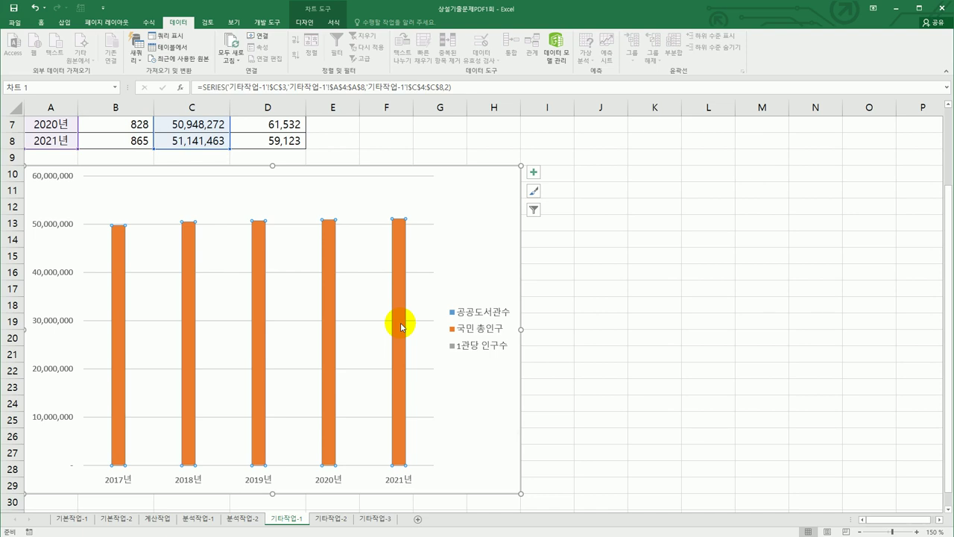
right_click(393, 261)
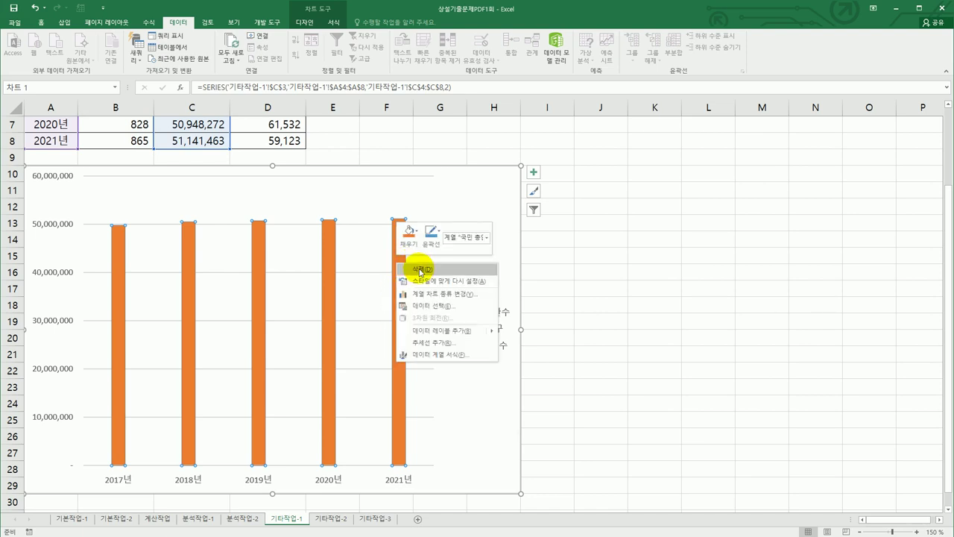
left_click(418, 269)
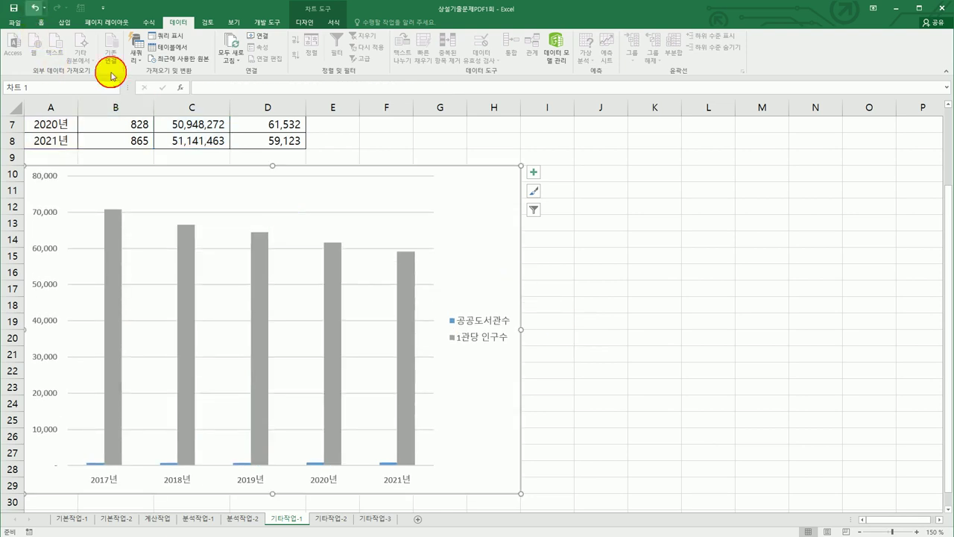
left_click(37, 10)
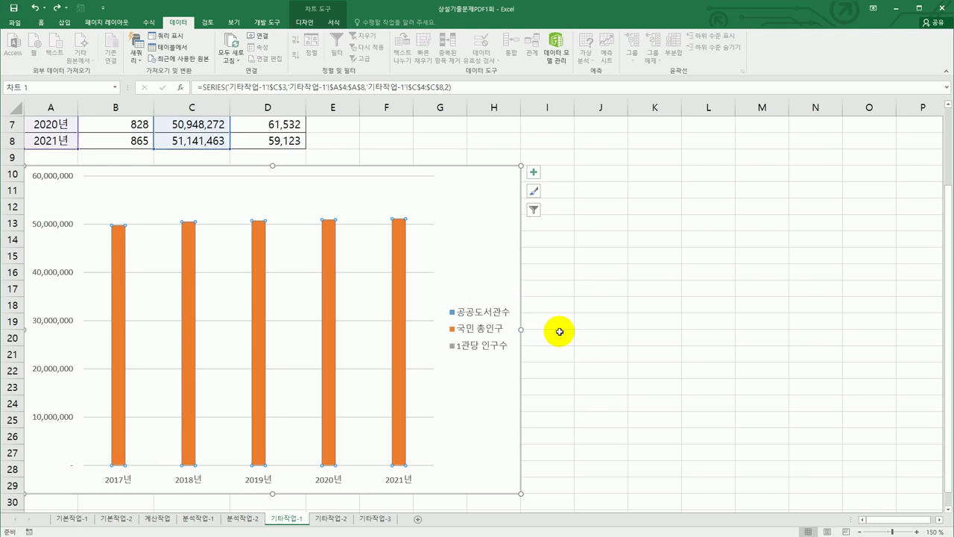
Remove the 국민 총인구 series from the chart through its data source selection
right_click(474, 203)
left_click(588, 304)
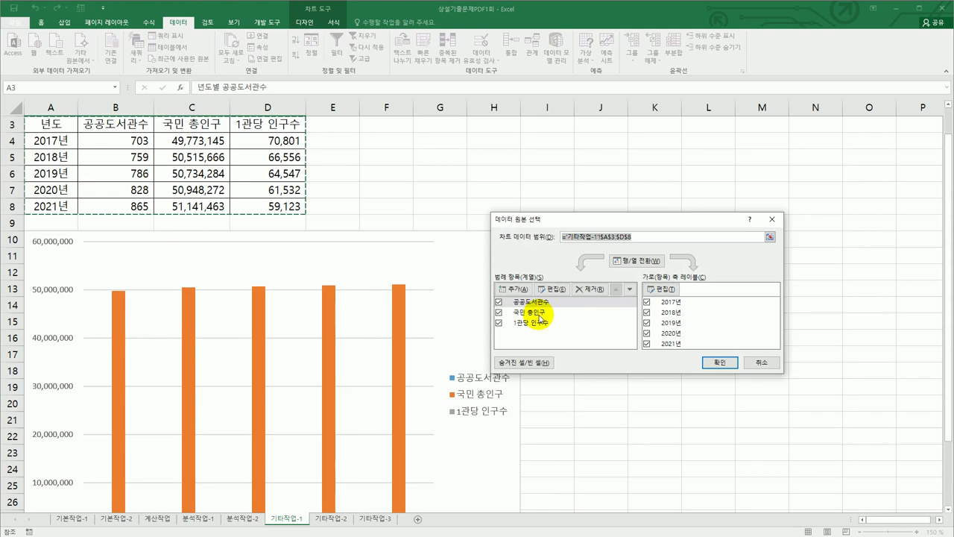
left_click(540, 313)
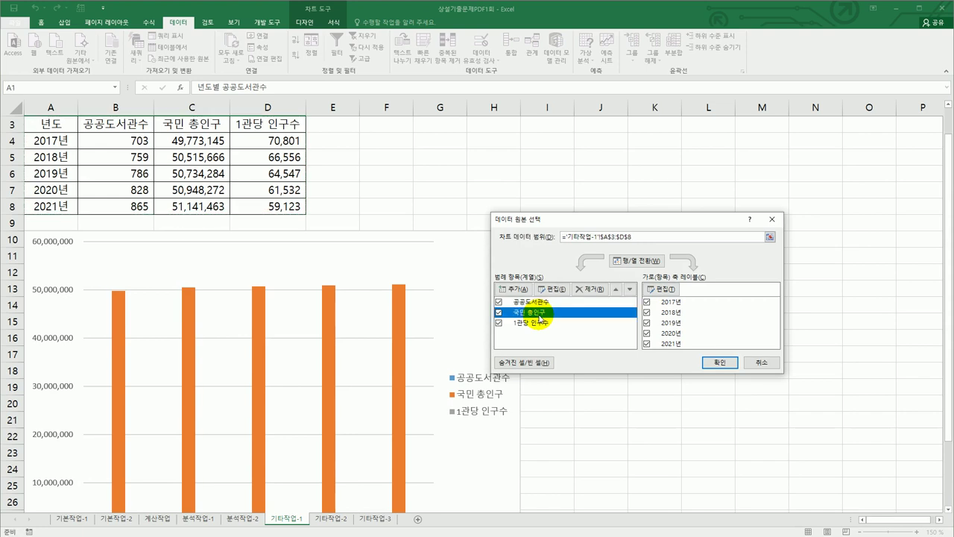
left_click(590, 289)
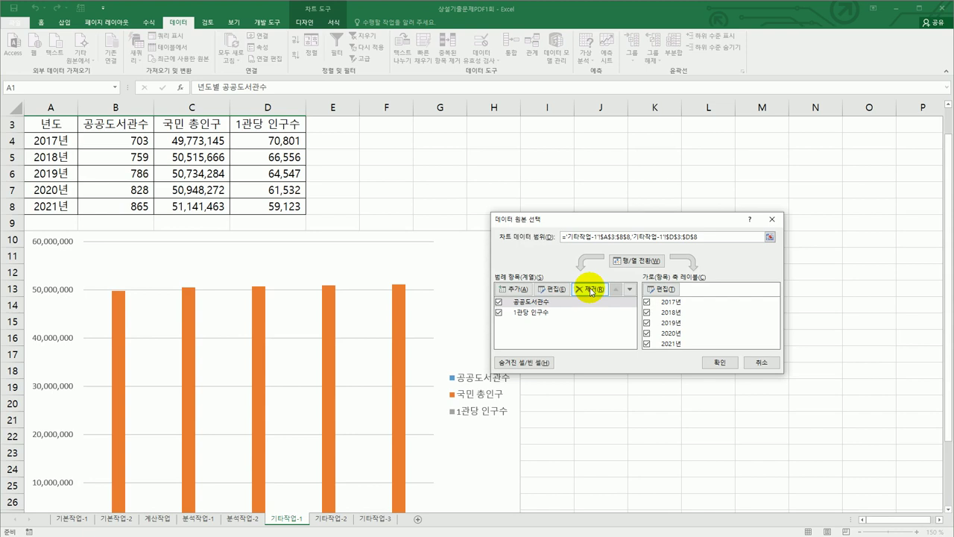
left_click(714, 361)
Change the 공공도서관수 series to a line with markers (표식이 있는 꺾은선형) and plot it on the secondary axis
scroll(697, 357, "down", 1)
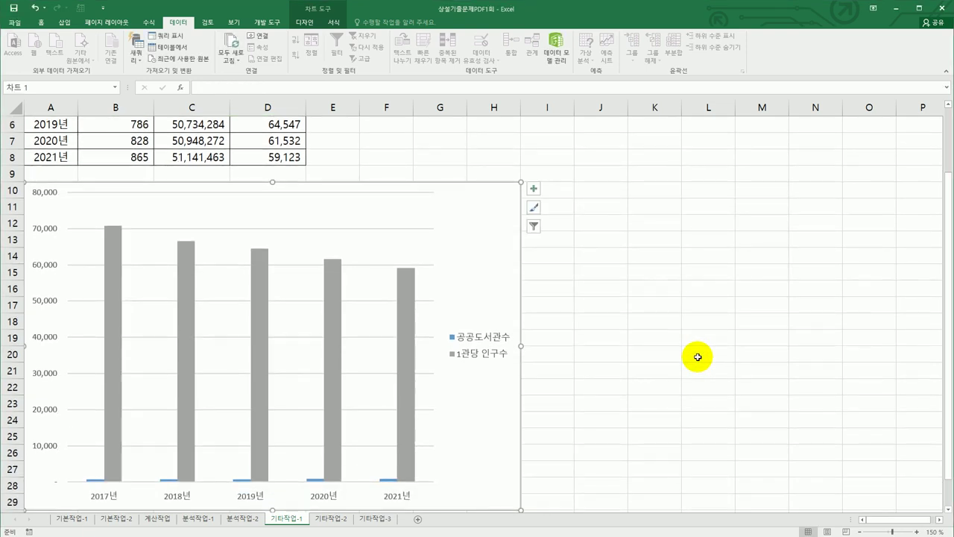
scroll(697, 357, "down", 1)
scroll(697, 357, "down", 1)
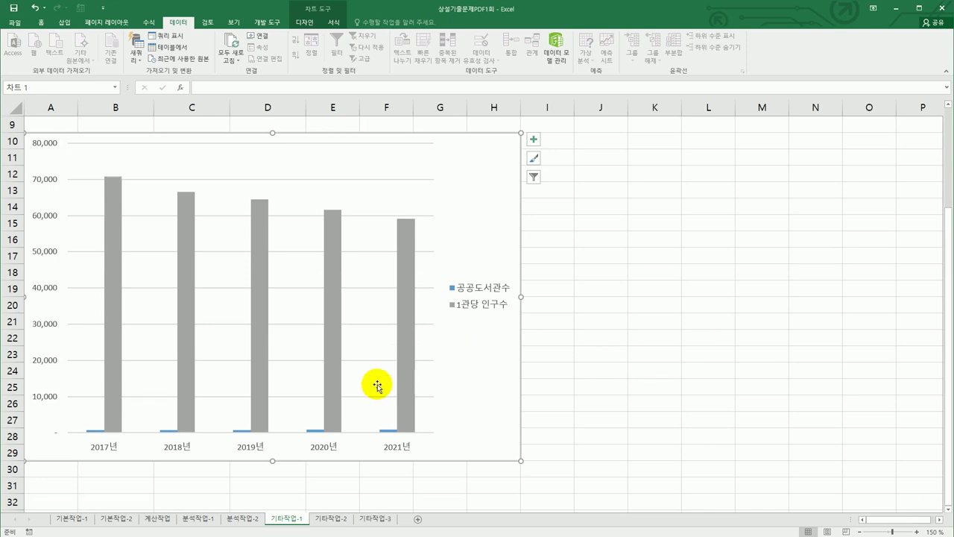
left_click(315, 432)
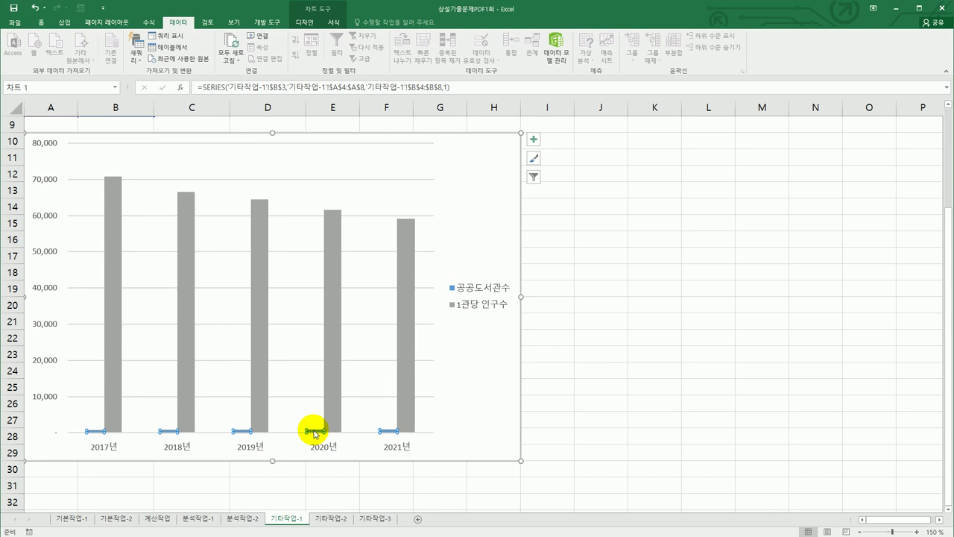
right_click(315, 432)
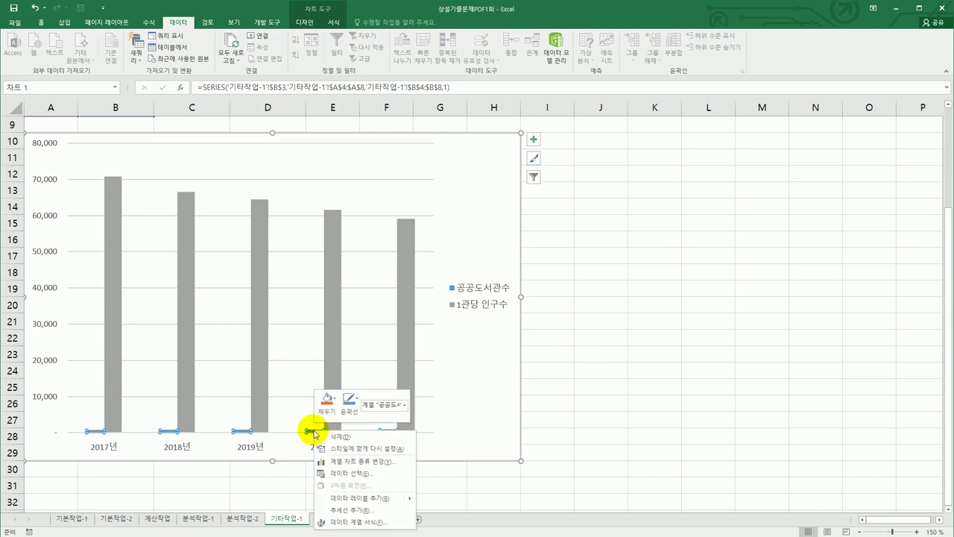
left_click(381, 462)
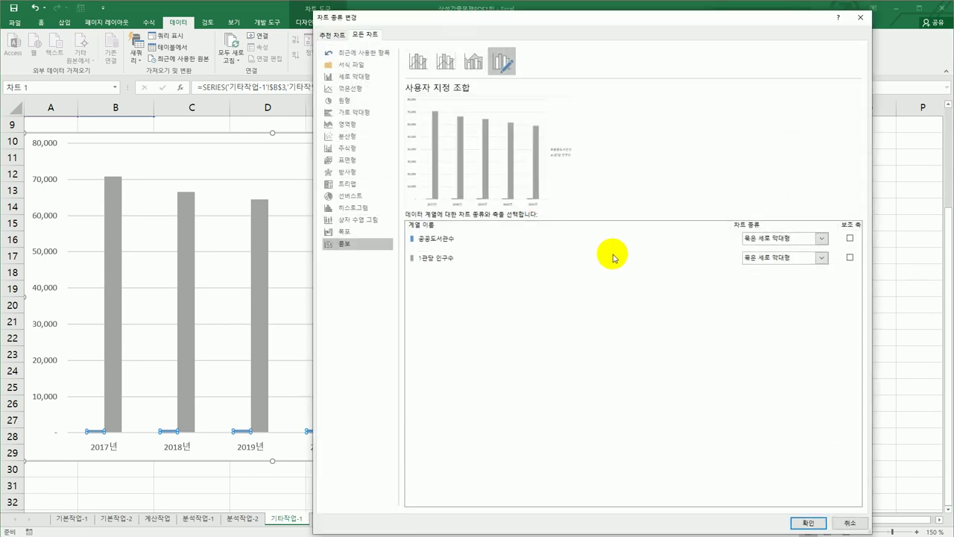
left_click(771, 238)
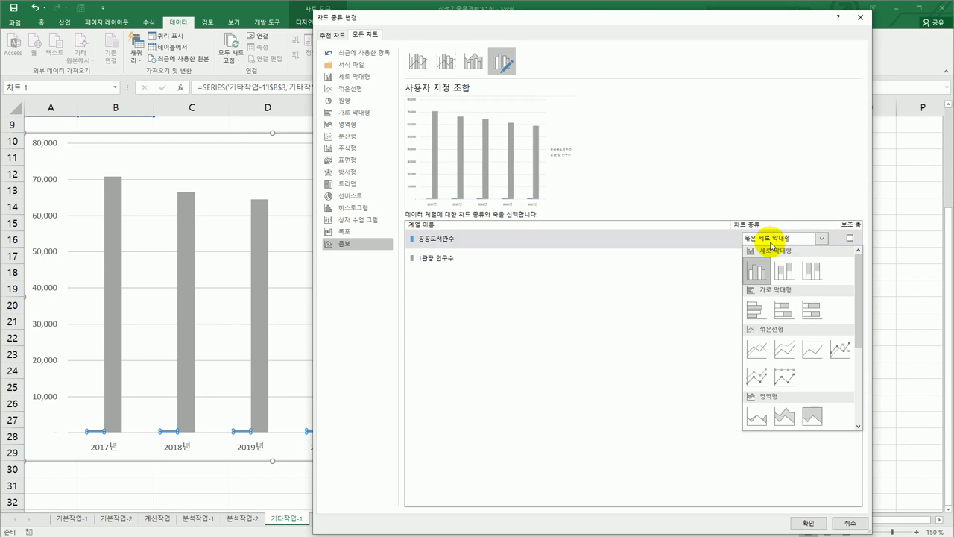
left_click(845, 349)
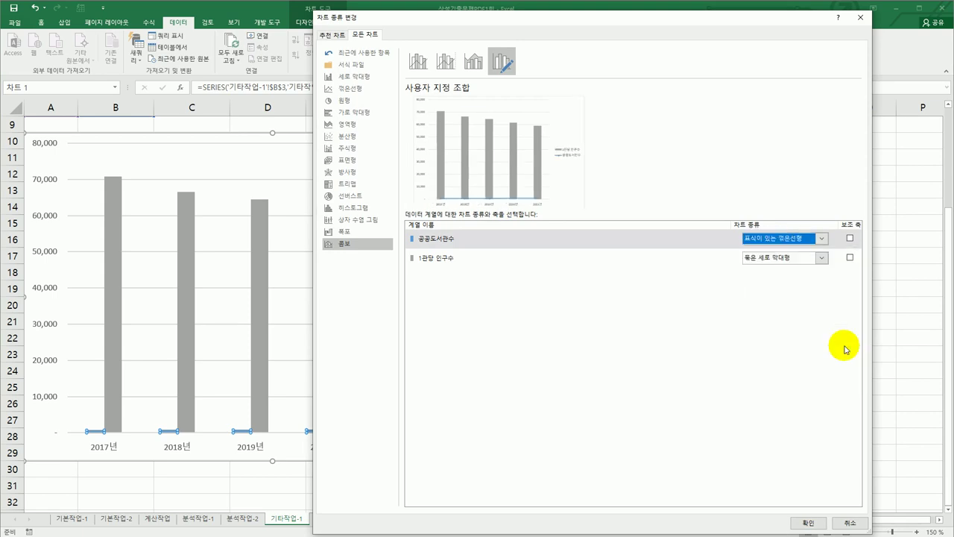
left_click(850, 239)
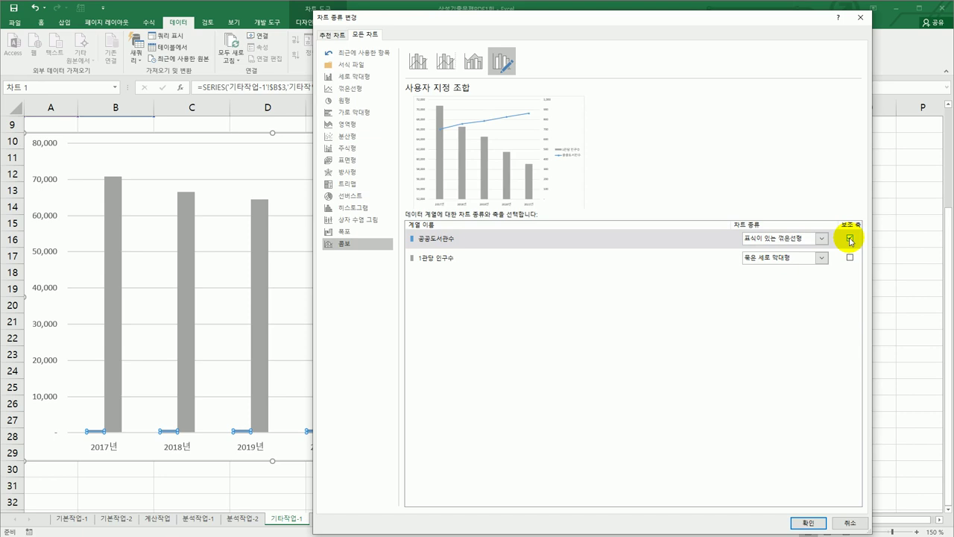
left_click(807, 521)
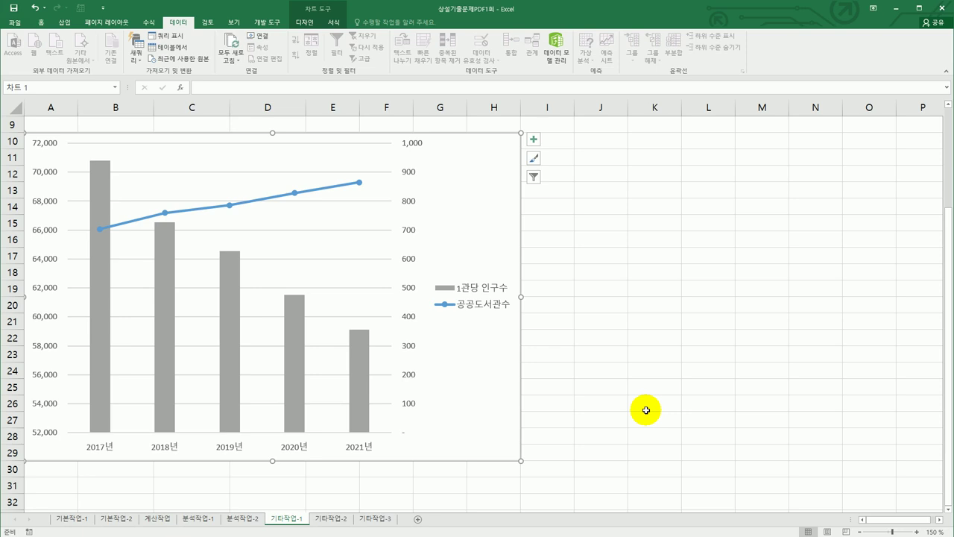
Add a title above the chart and look through the available 차트 제목 placement options
left_click(534, 139)
left_click(591, 168)
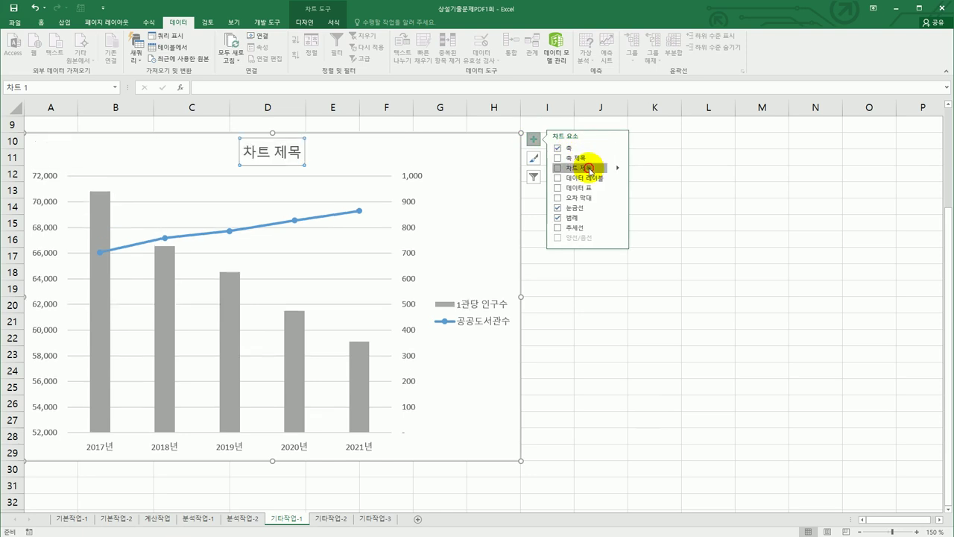
left_click(310, 18)
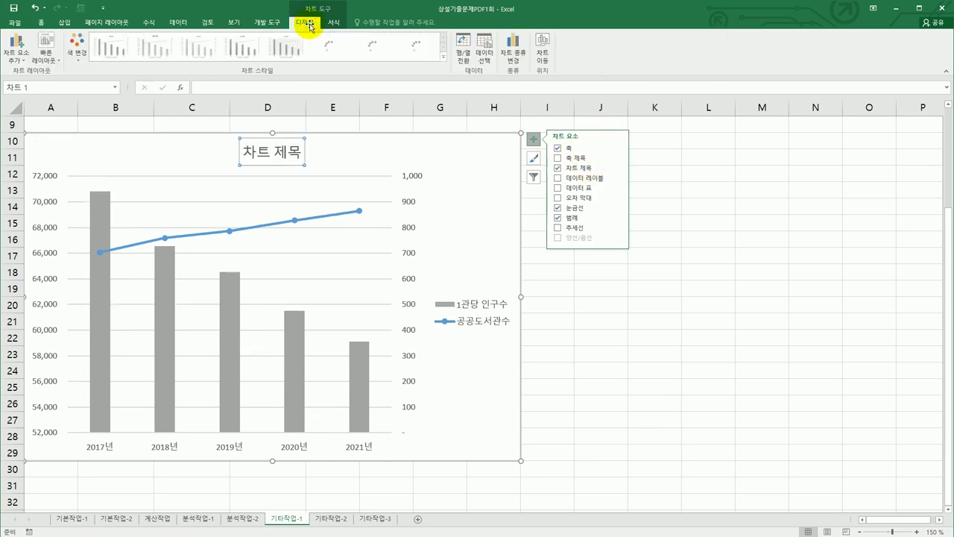
left_click(138, 48)
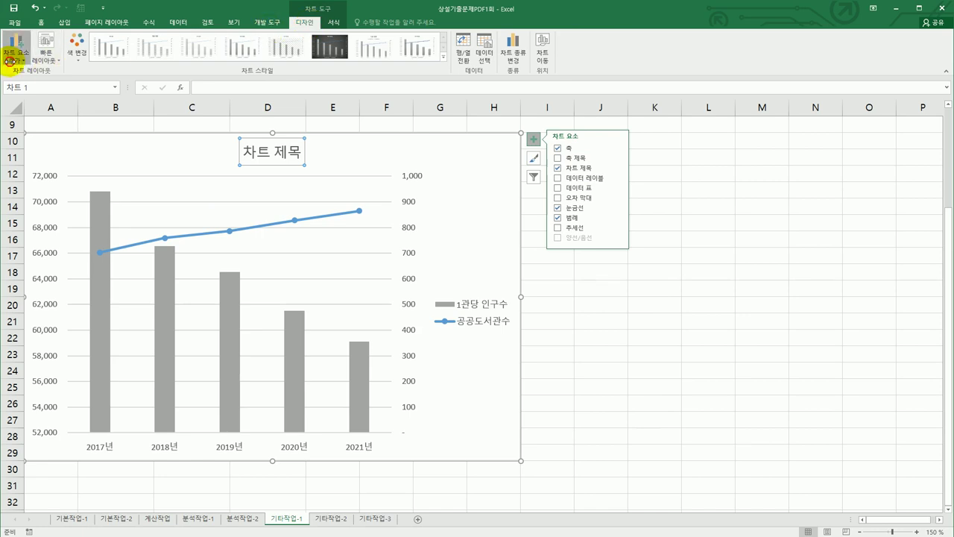
left_click(10, 61)
mouse_move(28, 97)
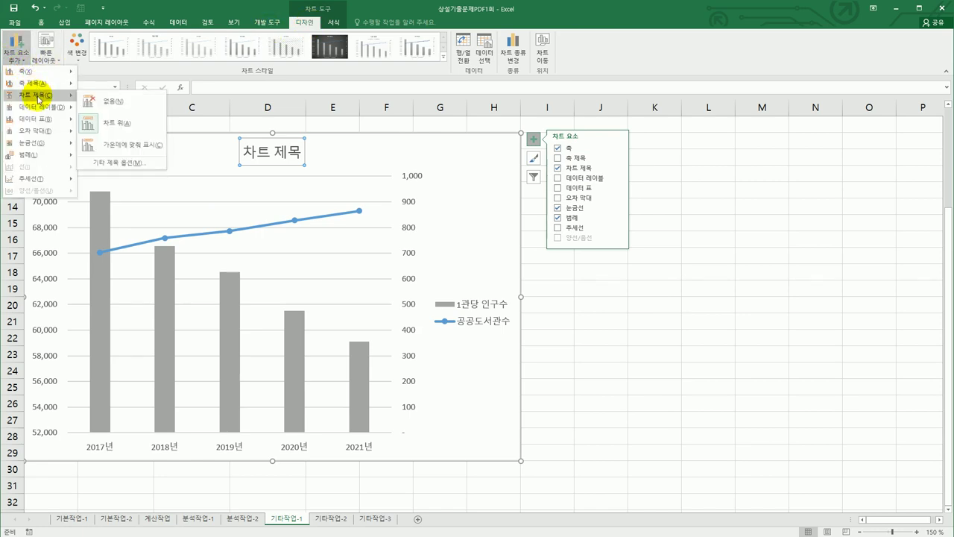
left_click(714, 285)
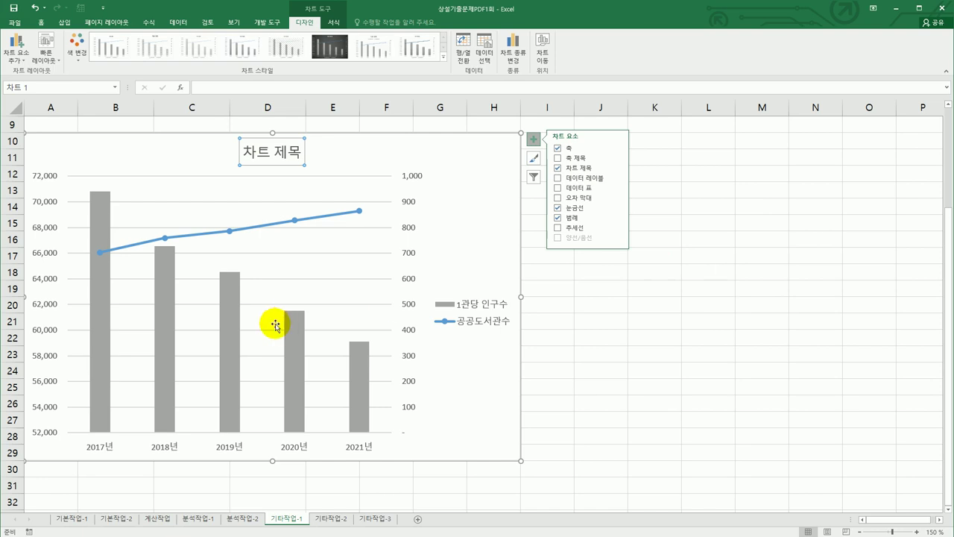
Add axis titles for the primary vertical (기본 세로) and secondary vertical (보조 세로) axes of the chart
left_click(617, 157)
left_click(669, 166)
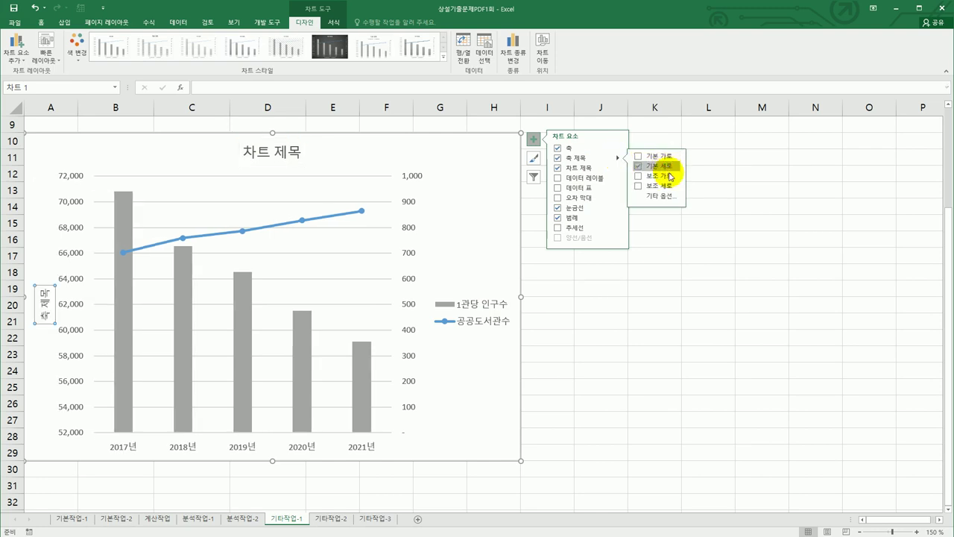
left_click(670, 186)
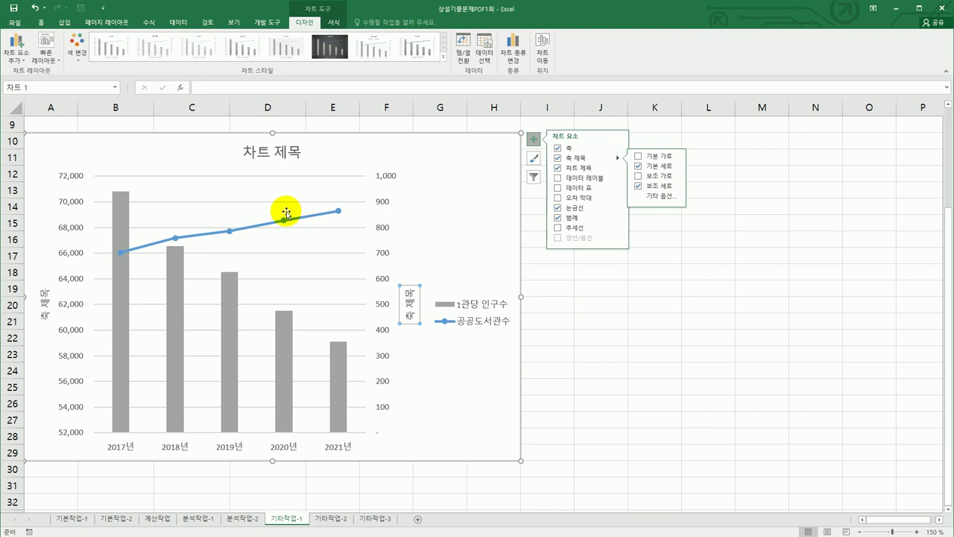
Replace the chart title's placeholder text with 년도별 공공도서관
left_click(263, 158)
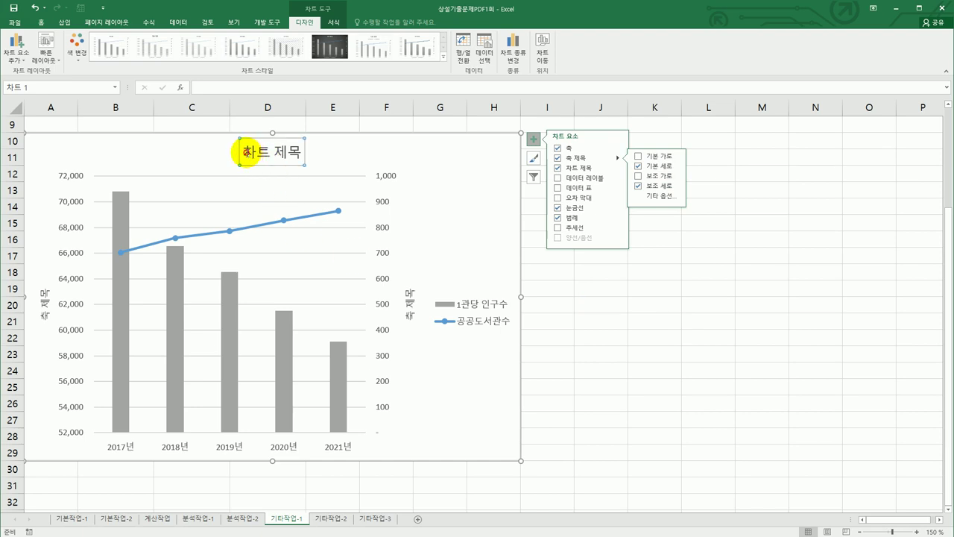
left_click_drag(241, 153, 293, 155)
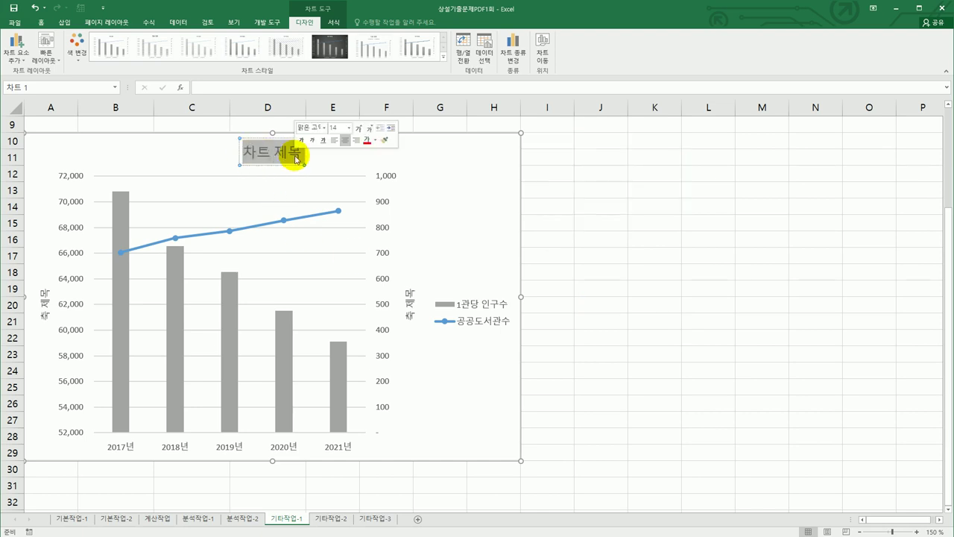
left_click(245, 87)
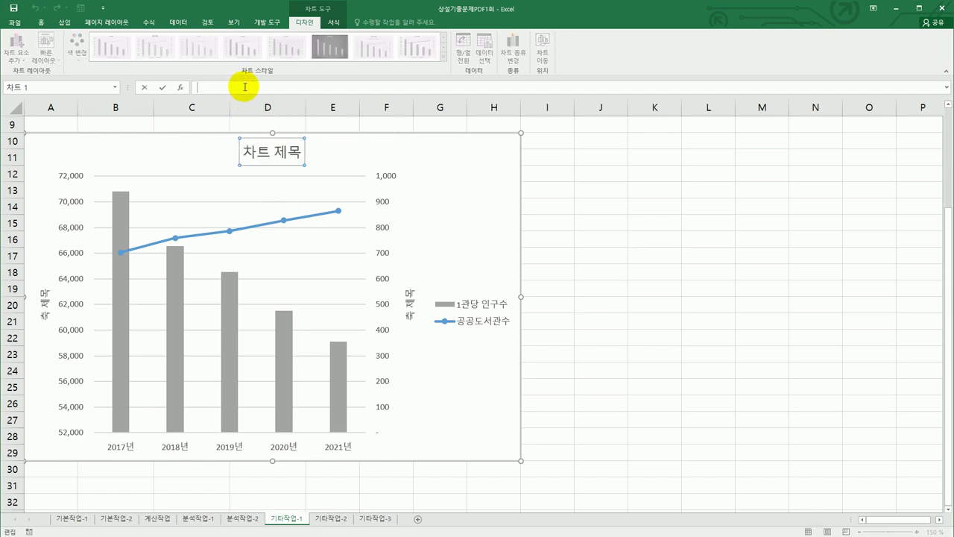
left_click(247, 151)
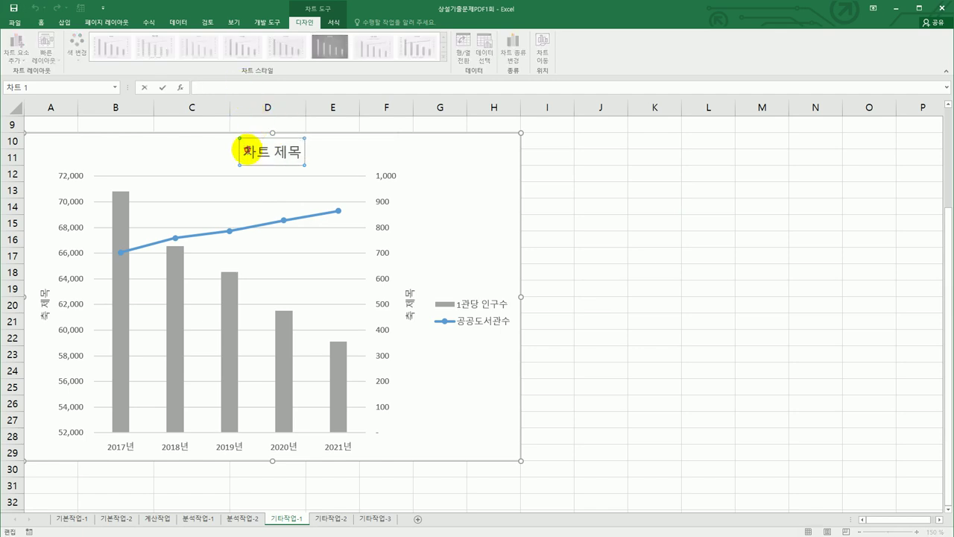
left_click_drag(247, 151, 307, 150)
type("년")
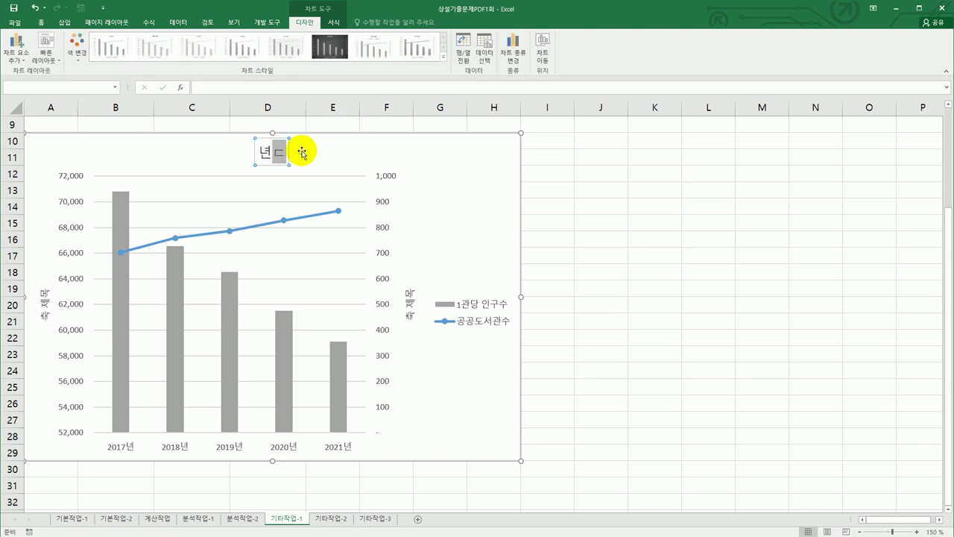
type("도별 공공도서과")
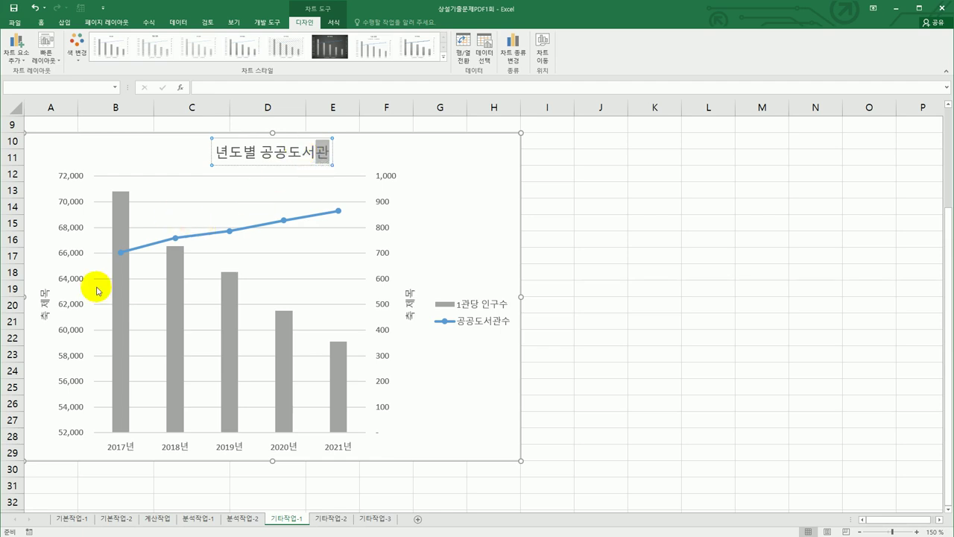
Set the primary vertical axis title to 인구수 and the secondary vertical axis title to 도서관수
left_click(43, 299)
left_click(46, 319)
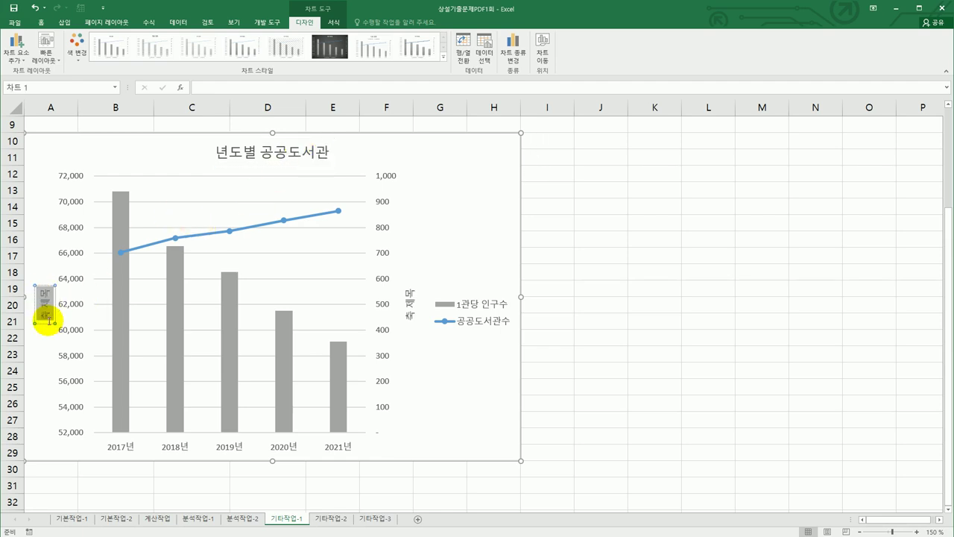
type("인구수")
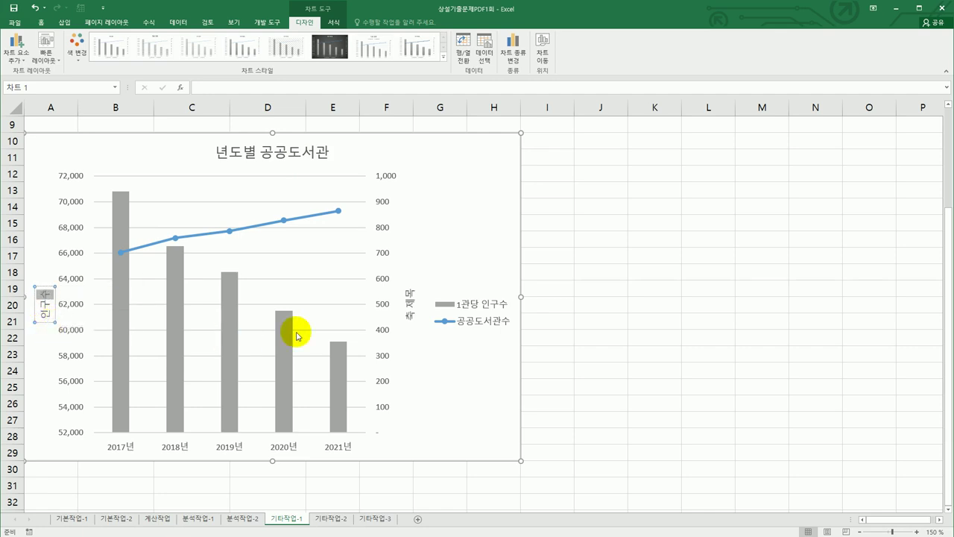
left_click(408, 298)
left_click_drag(405, 298, 413, 324)
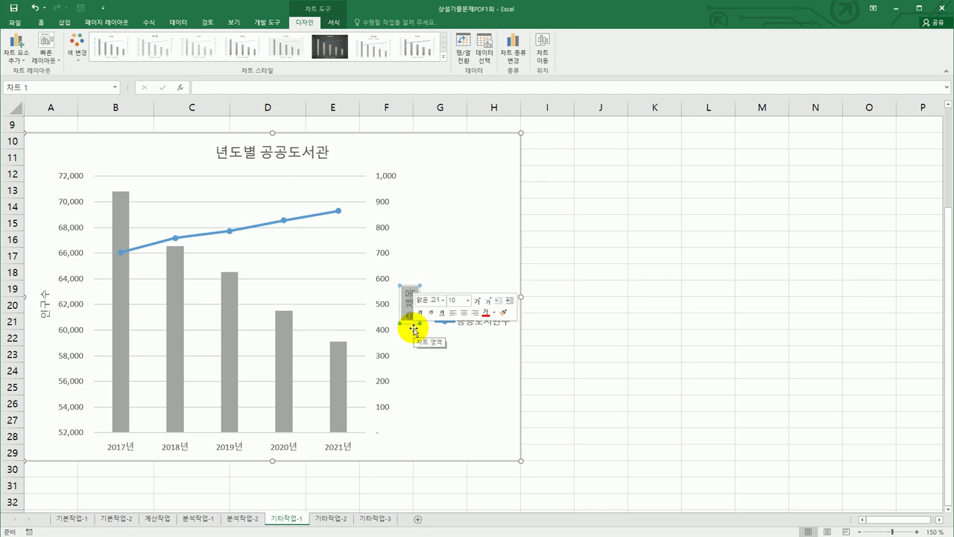
type("도서관ㅅ")
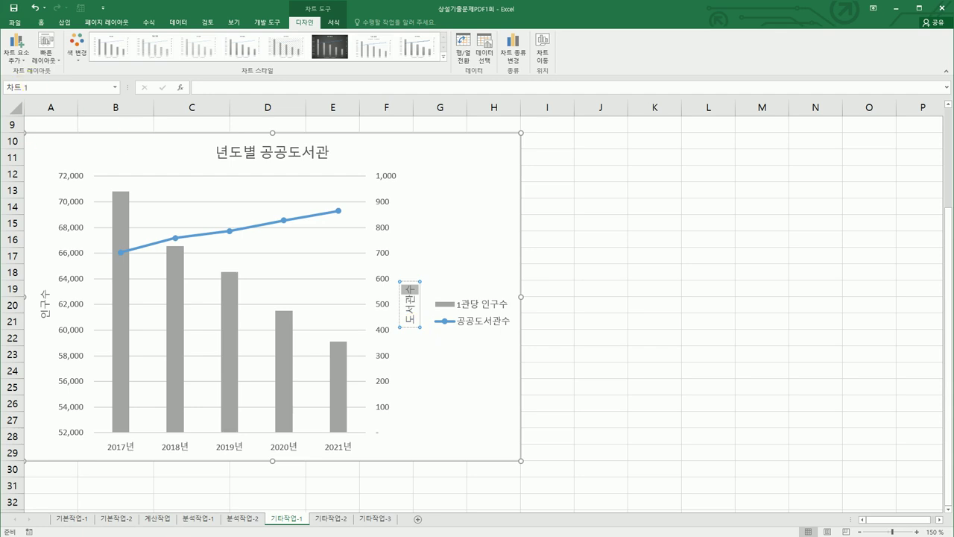
Set the text direction of both the 인구수 and 도서관수 axis titles to 세로
left_click(46, 304)
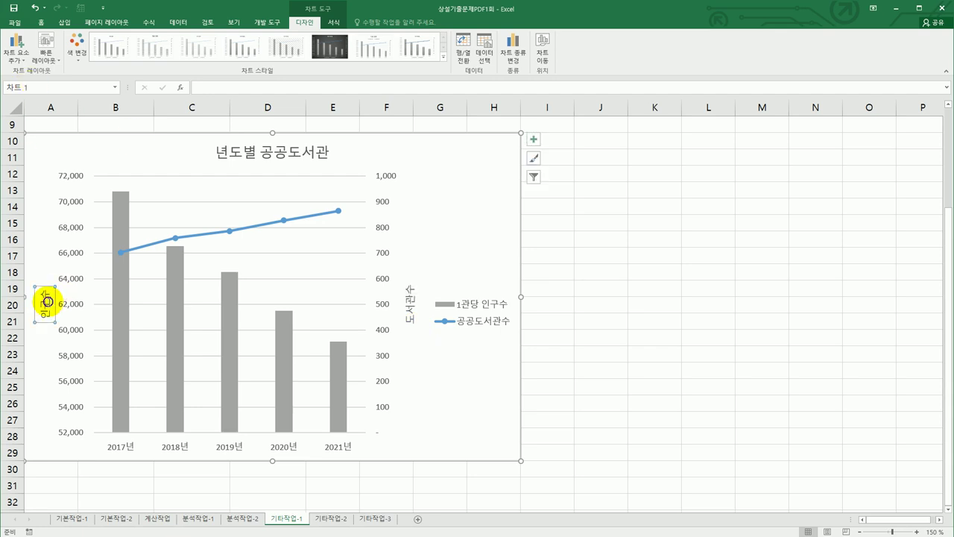
right_click(47, 299)
left_click(93, 395)
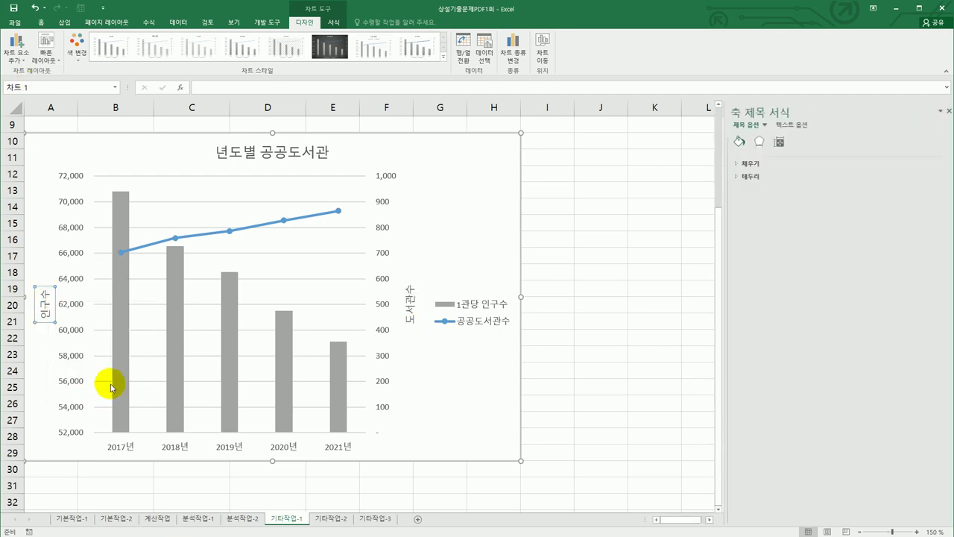
left_click(775, 142)
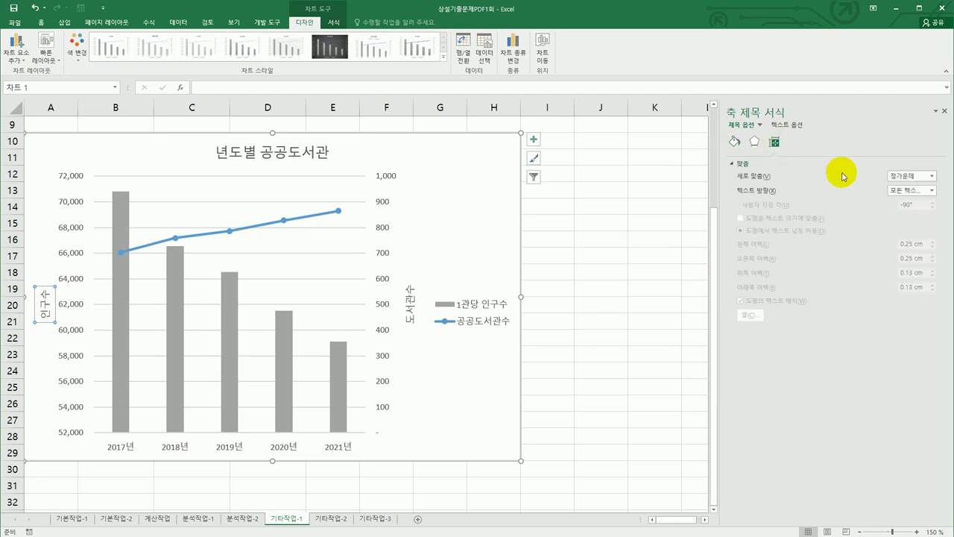
left_click(931, 191)
left_click(923, 241)
left_click(410, 308)
left_click(931, 191)
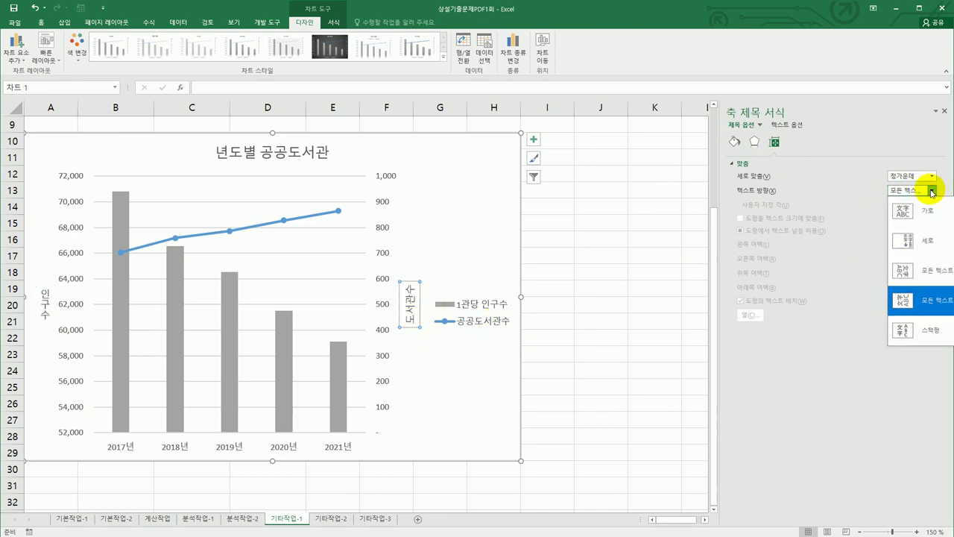
left_click(924, 239)
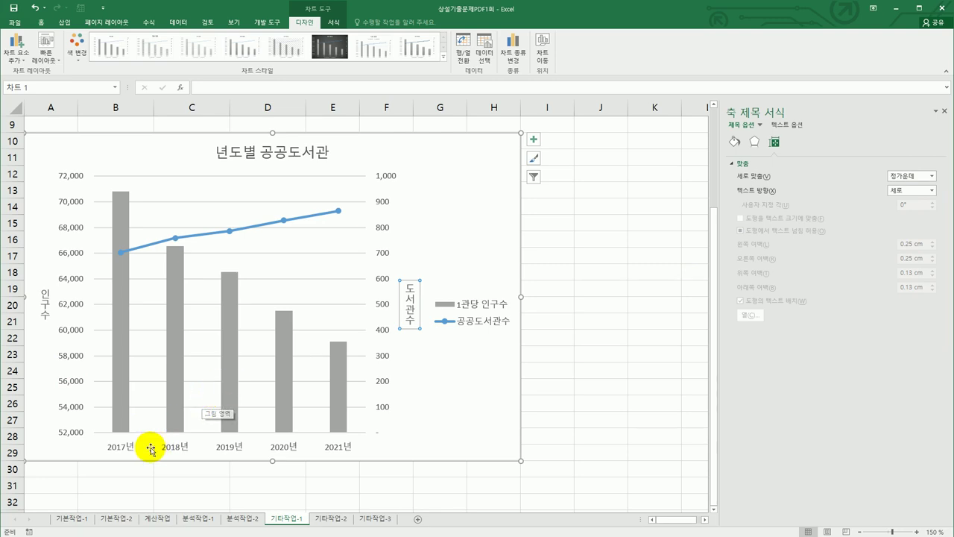
Set the custom text angle of the chart's horizontal axis labels to 45°
left_click(119, 450)
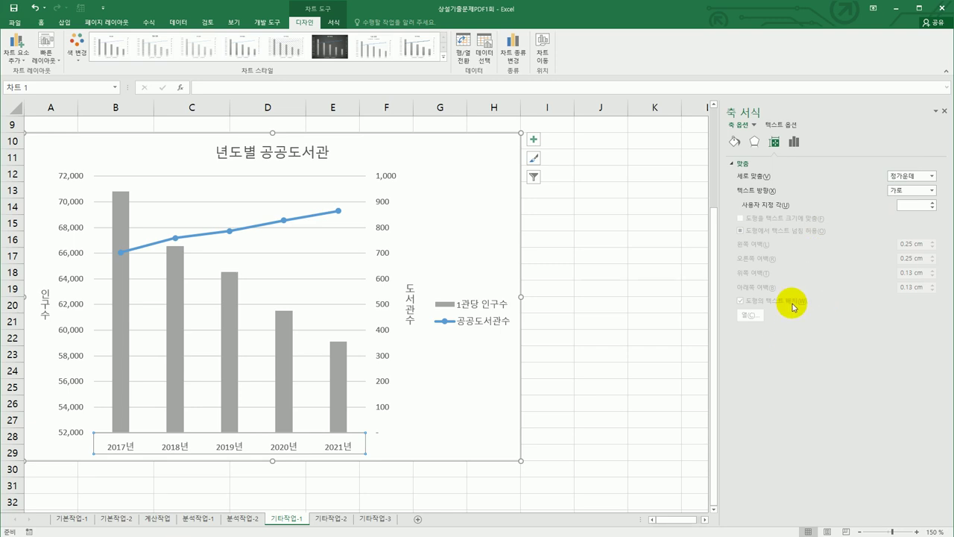
left_click(780, 127)
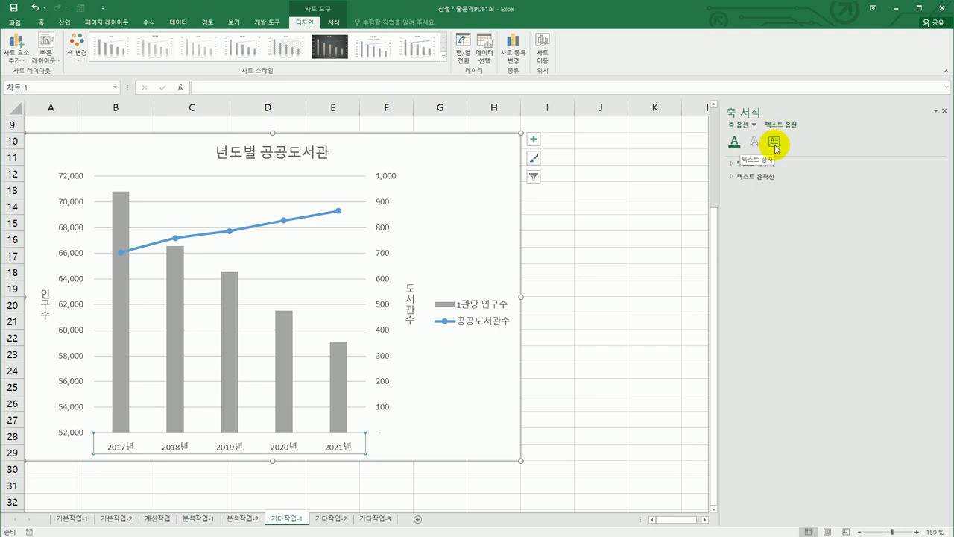
left_click(775, 143)
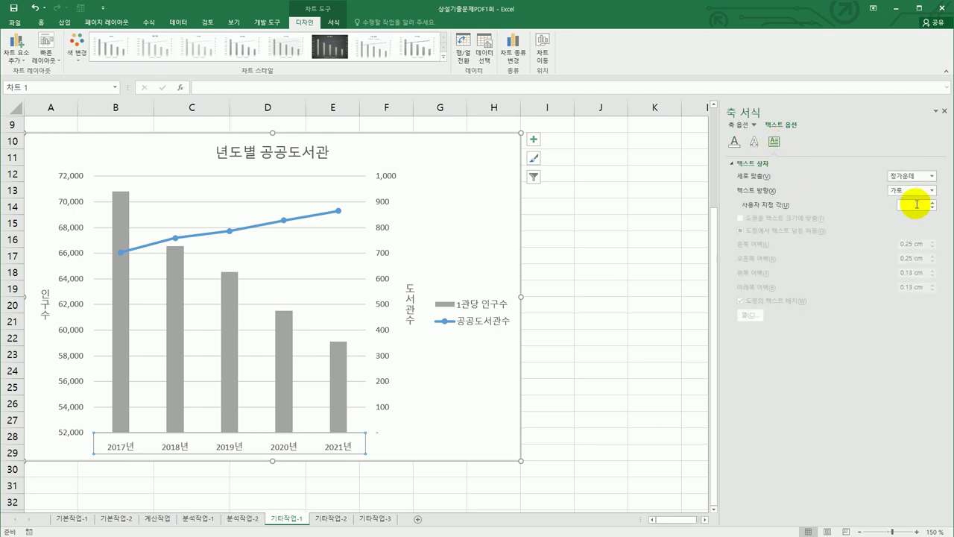
left_click(931, 192)
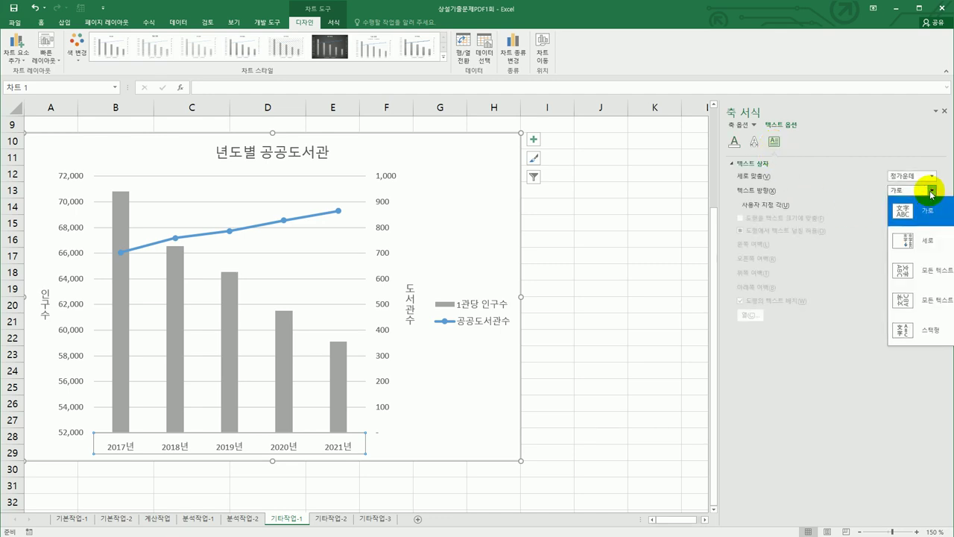
left_click(932, 202)
key("BackSpace")
type("45")
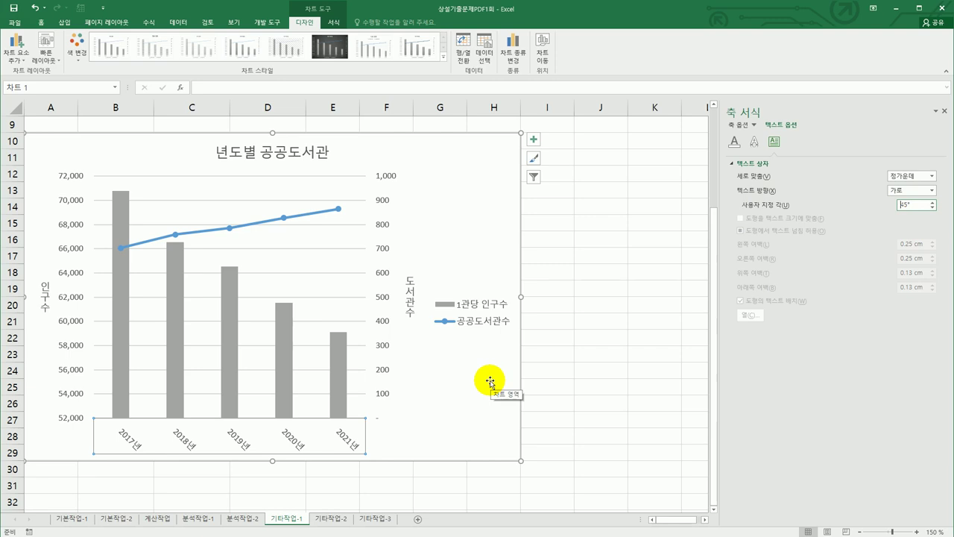
Set the major tick marks (주 눈금) of the chart's primary vertical axis to 교차
left_click(70, 252)
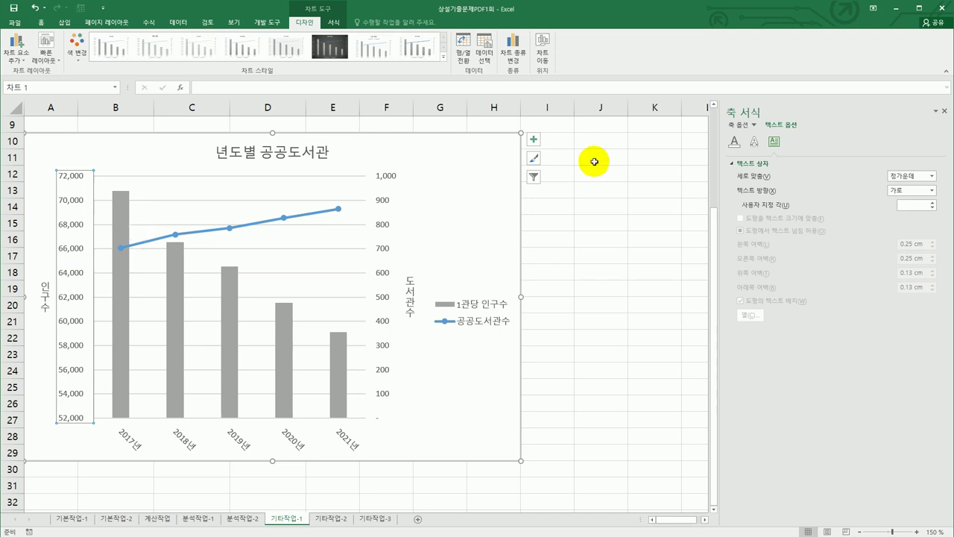
left_click(744, 125)
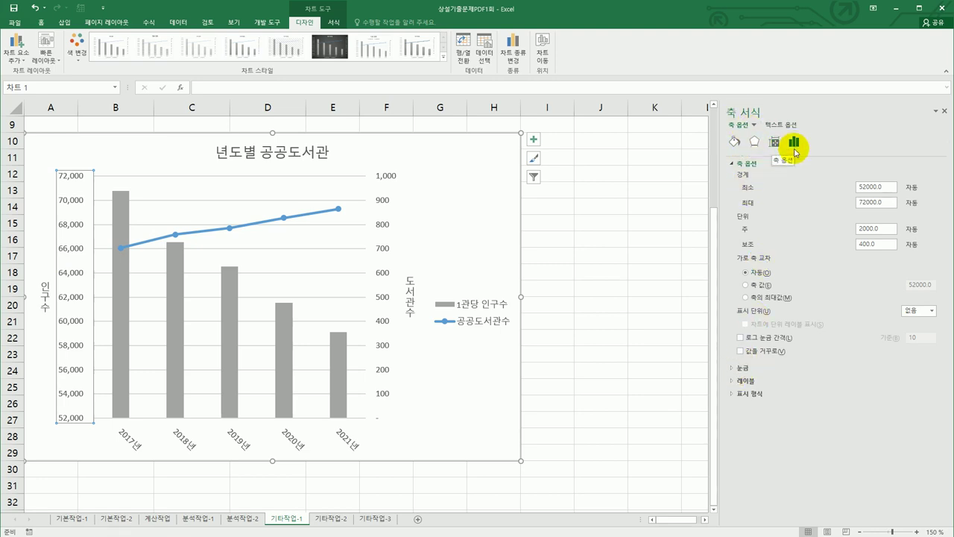
left_click(741, 367)
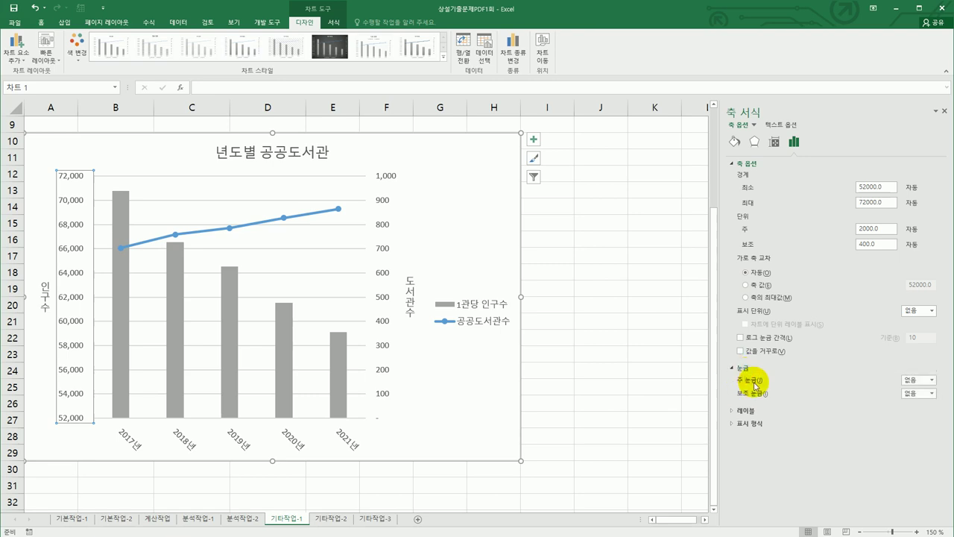
left_click(928, 380)
left_click(932, 418)
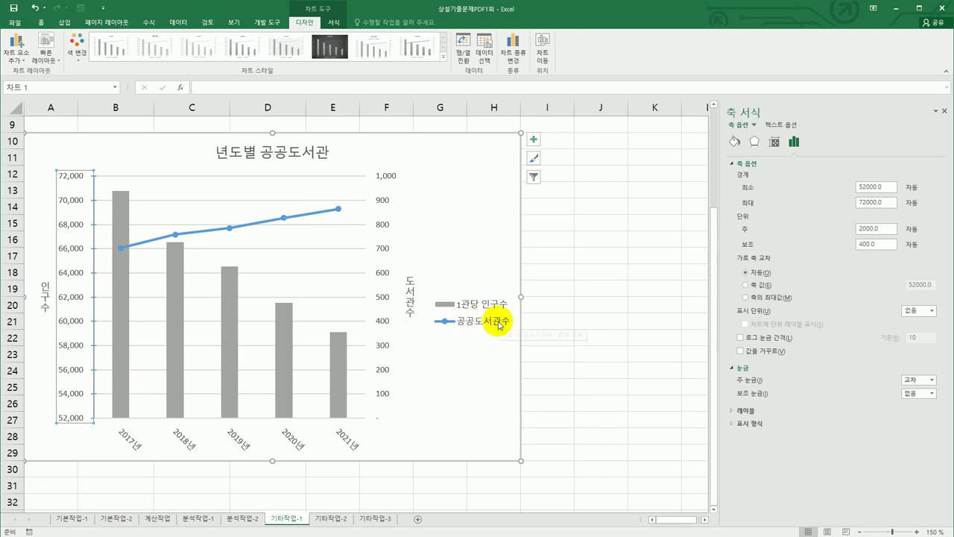
Add a data callout (데이터 설명선) to only the 2019년 point of the 공공도서관수 line series
left_click(232, 227)
left_click(227, 227)
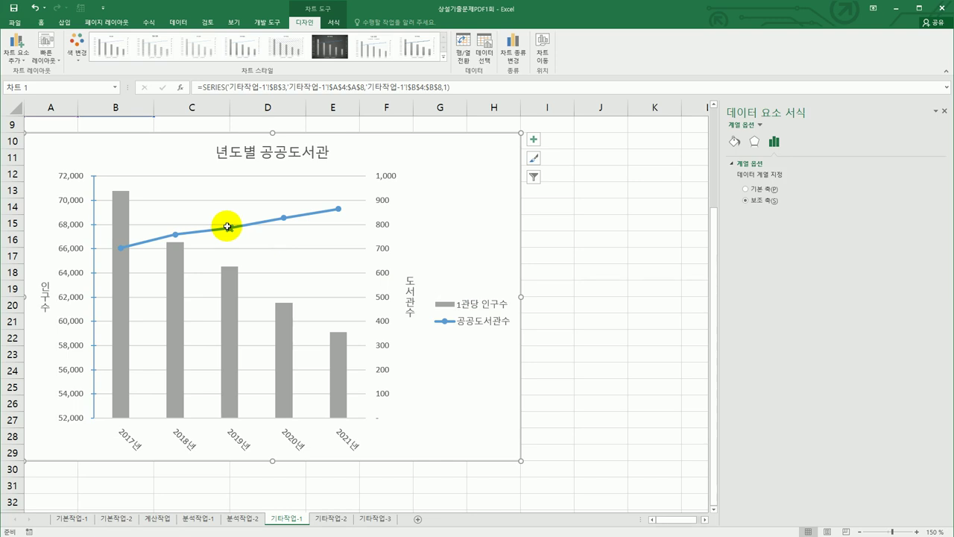
right_click(228, 227)
mouse_move(323, 301)
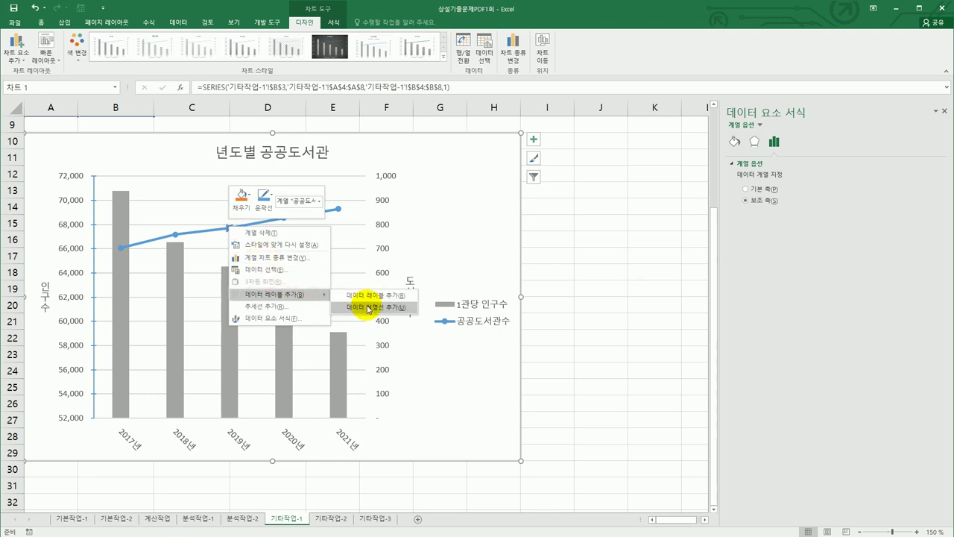
left_click(368, 307)
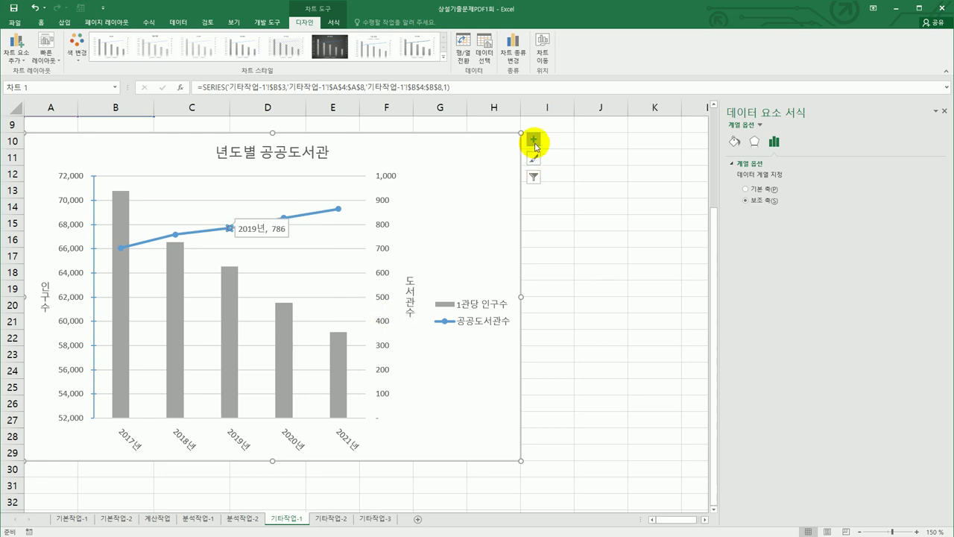
Set the label position of the 2019년 data callout to 위쪽
left_click(278, 233)
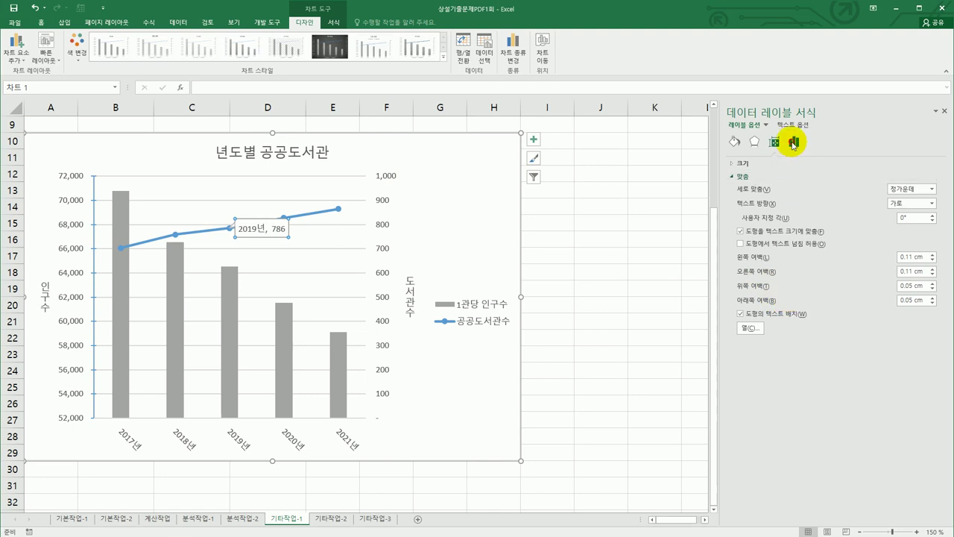
left_click(794, 142)
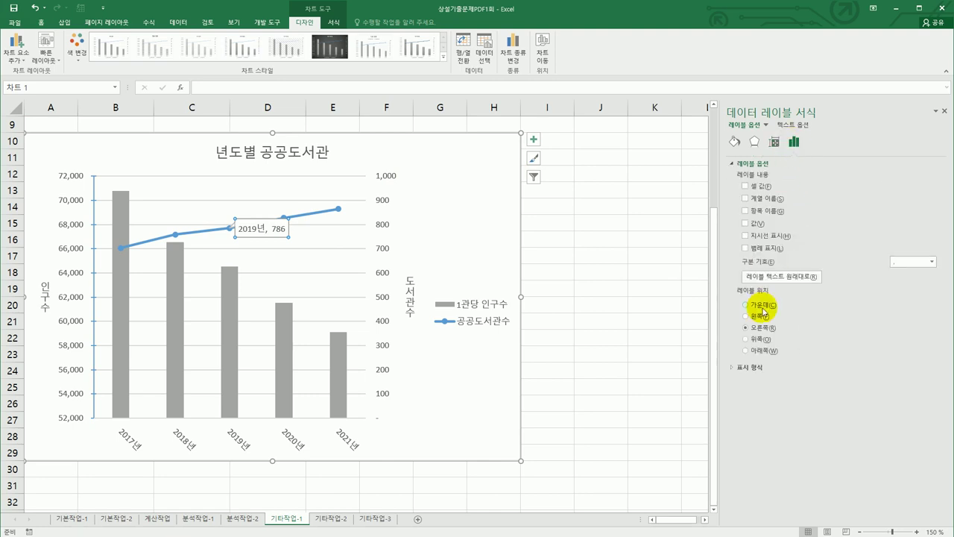
left_click(763, 339)
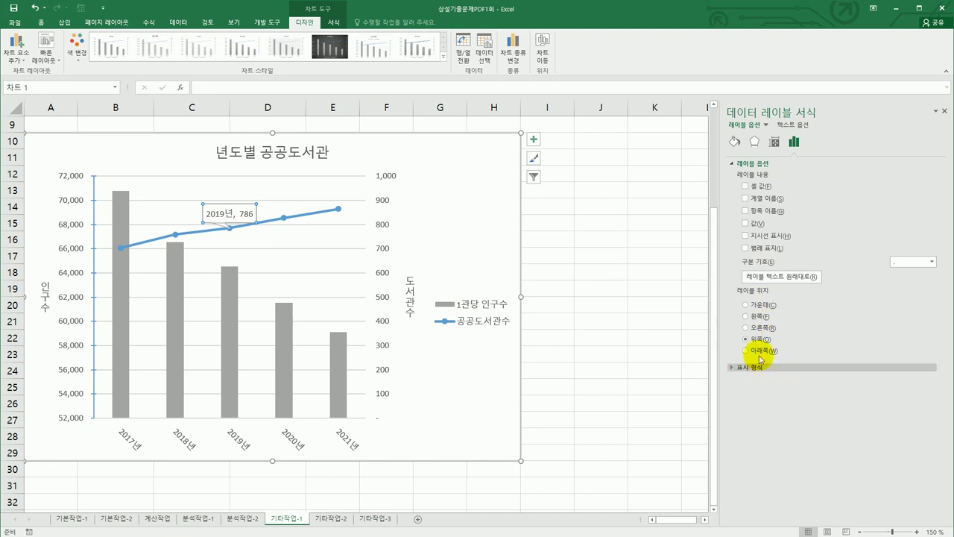
left_click(21, 60)
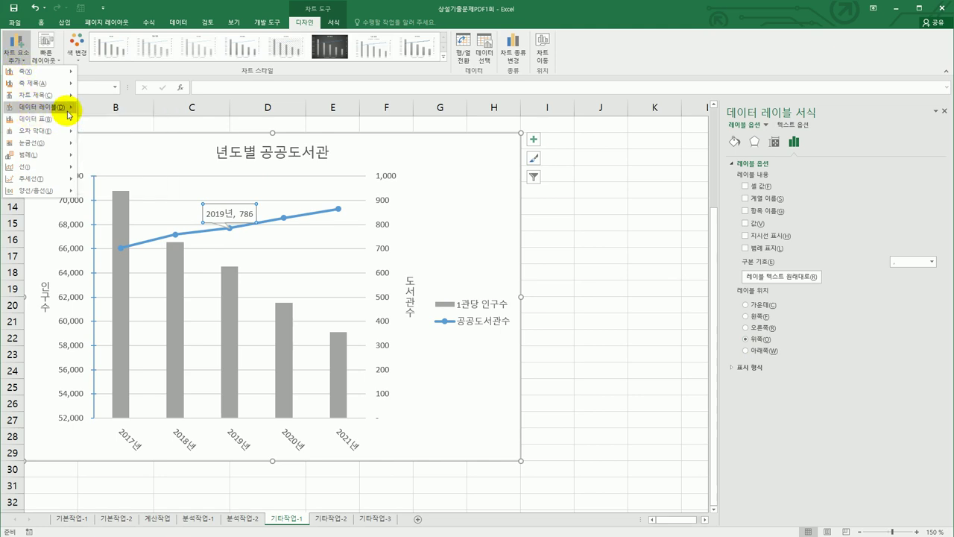
mouse_move(69, 112)
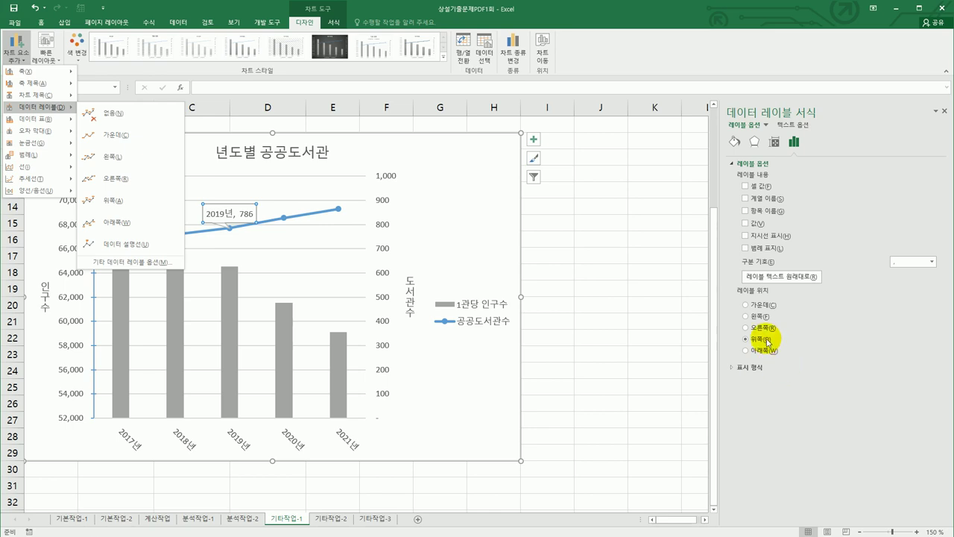
left_click(544, 356)
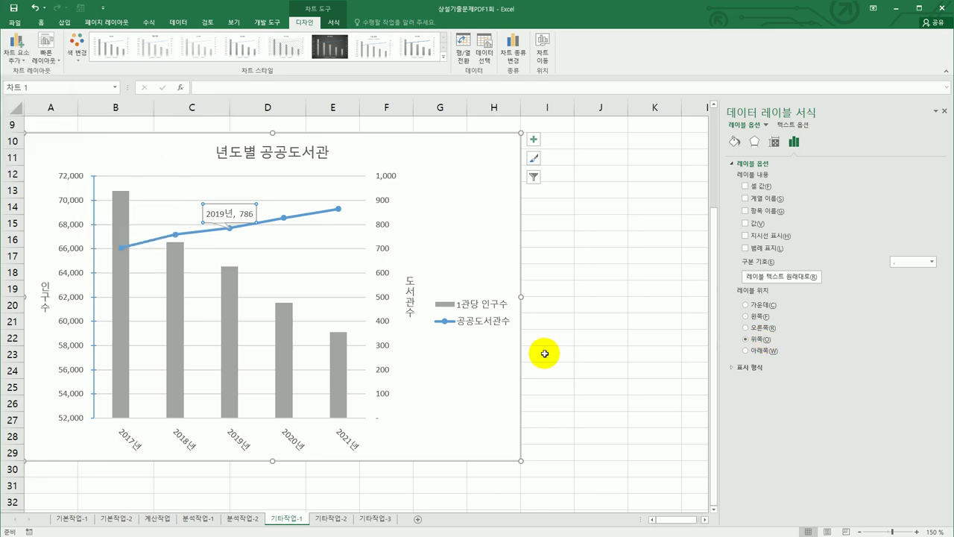
Apply the glow preset 파랑, 5 pt 네온, 강조색 1 to the chart area and deselect the chart
left_click(498, 235)
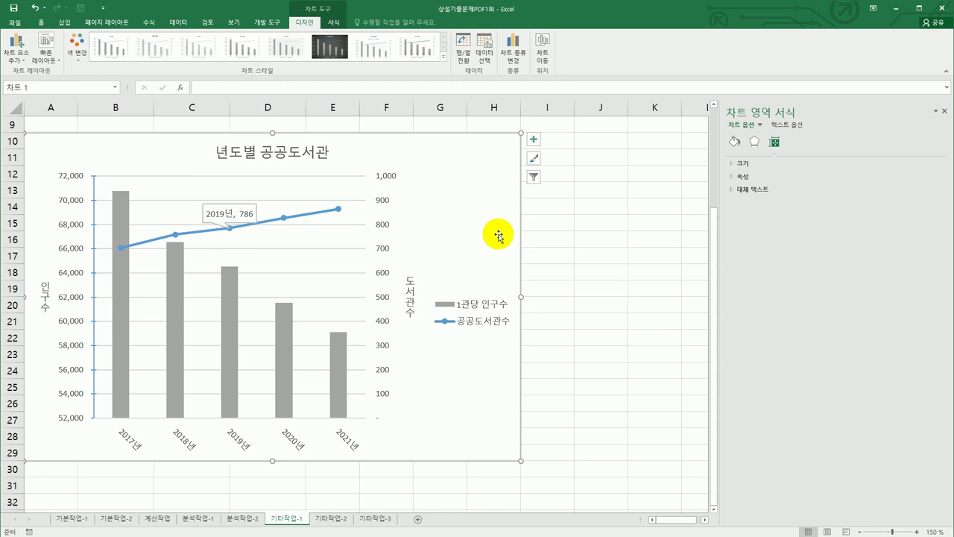
left_click(753, 150)
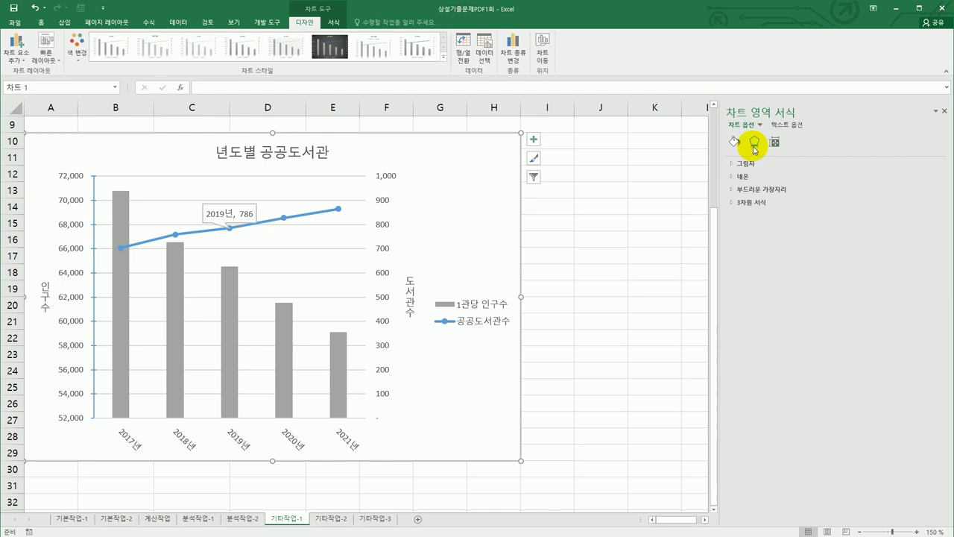
left_click(753, 178)
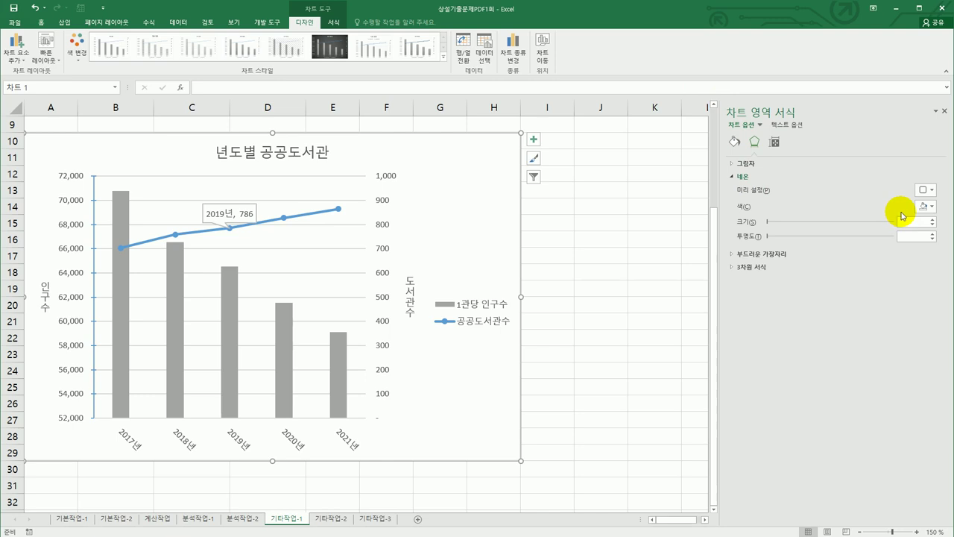
left_click(931, 193)
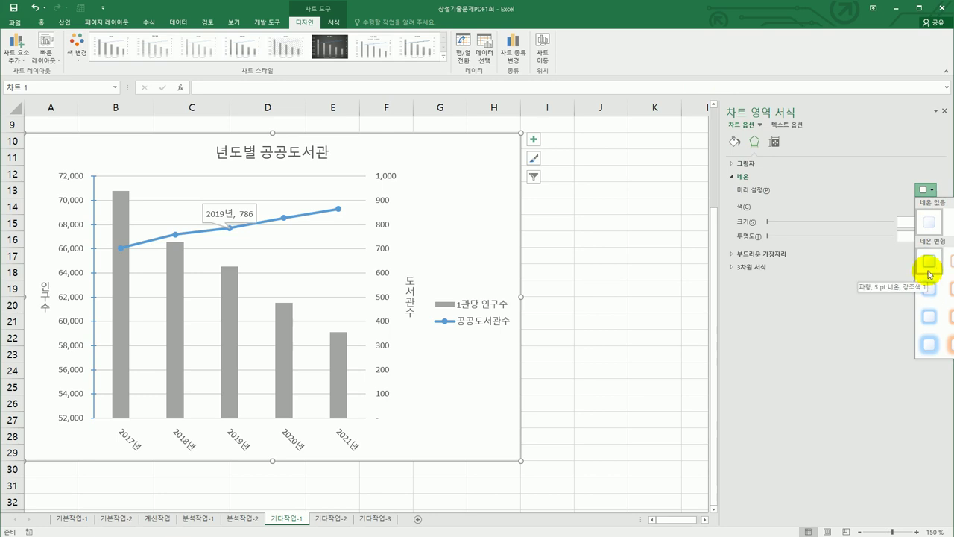
left_click(927, 268)
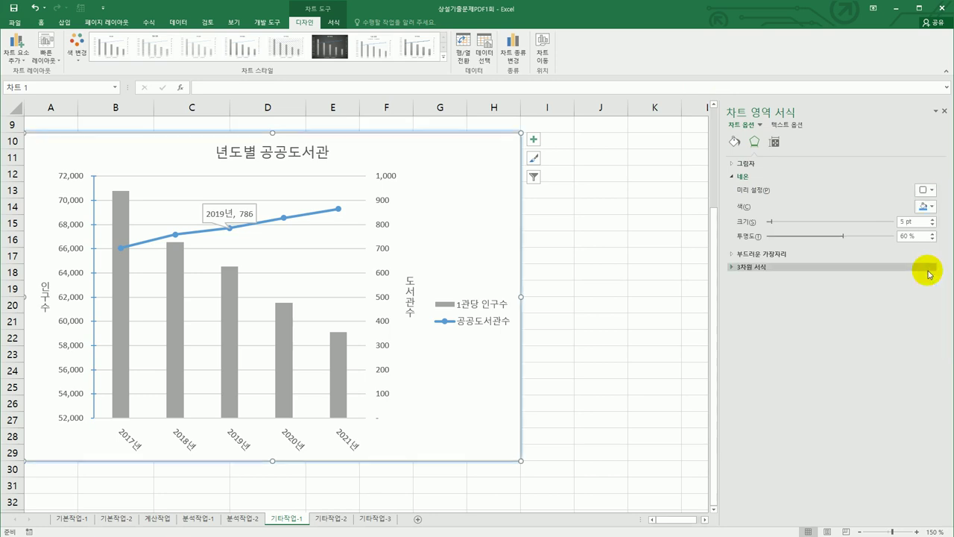
left_click(671, 393)
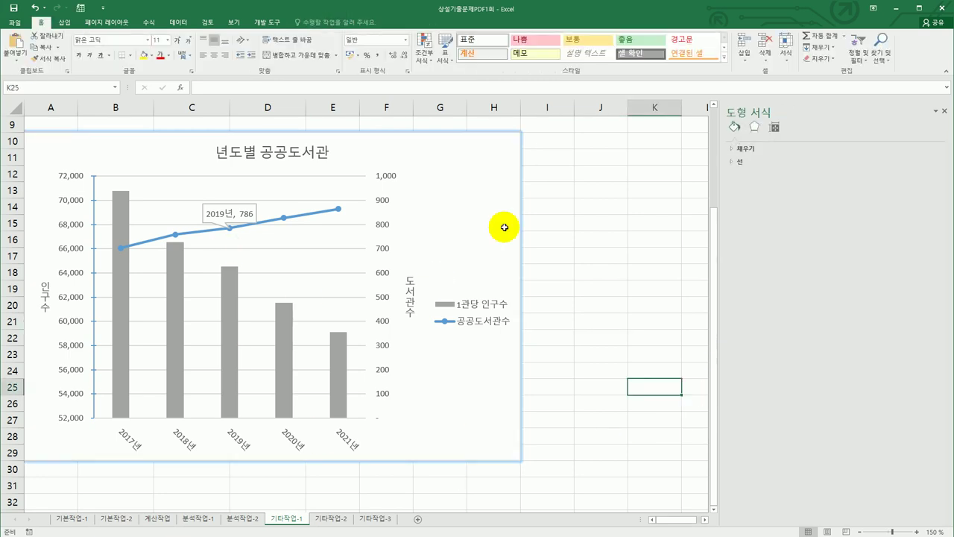
left_click(583, 358)
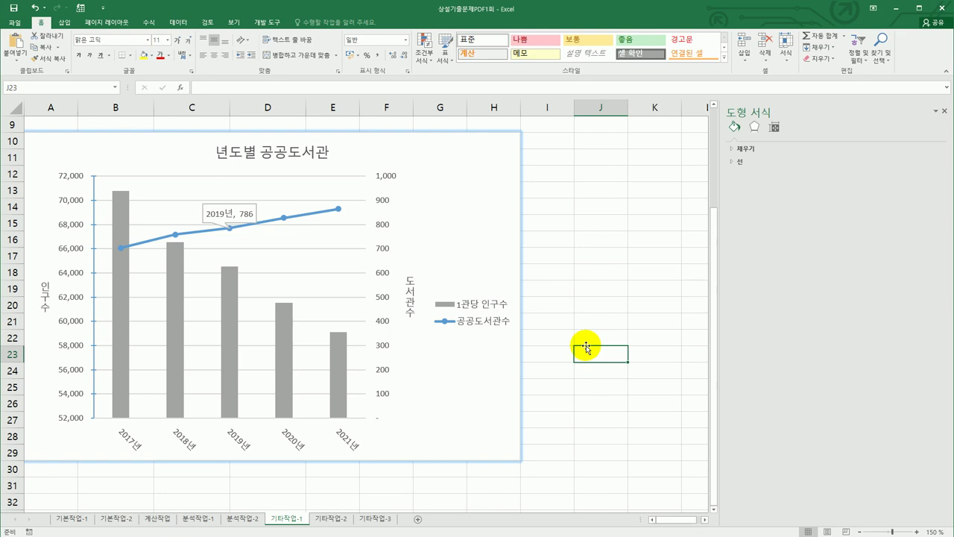
Close the 도형 서식 pane and switch to the 기타작업-2 worksheet
left_click(945, 111)
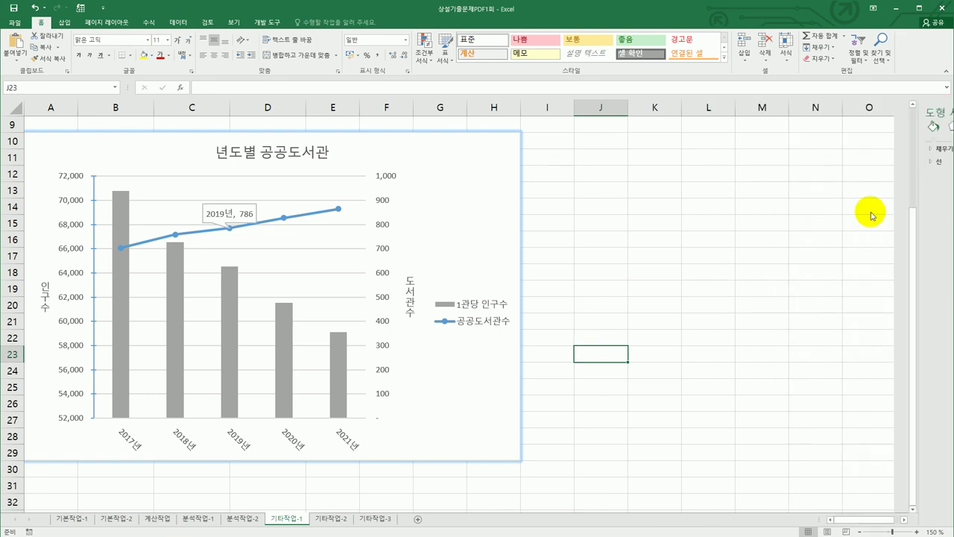
left_click(771, 324)
left_click(330, 518)
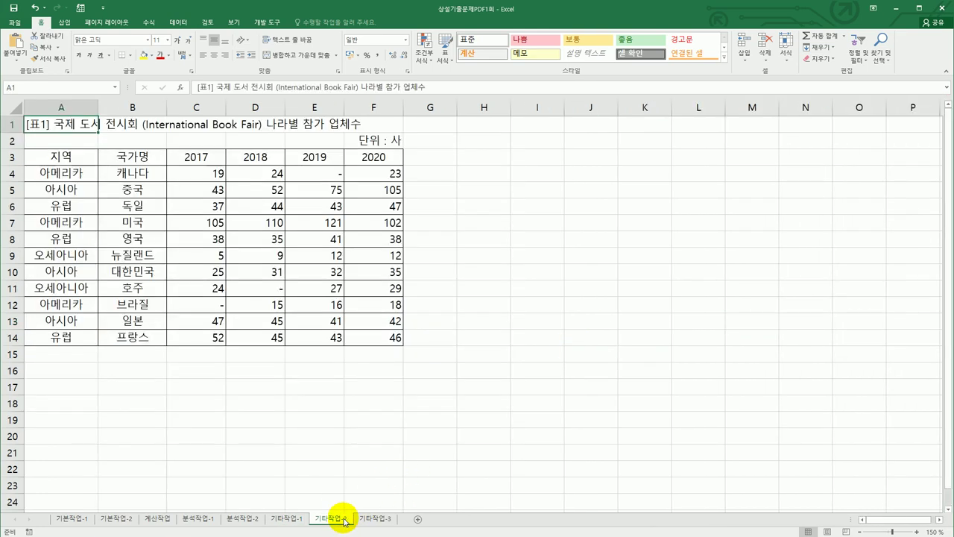
left_click(526, 424)
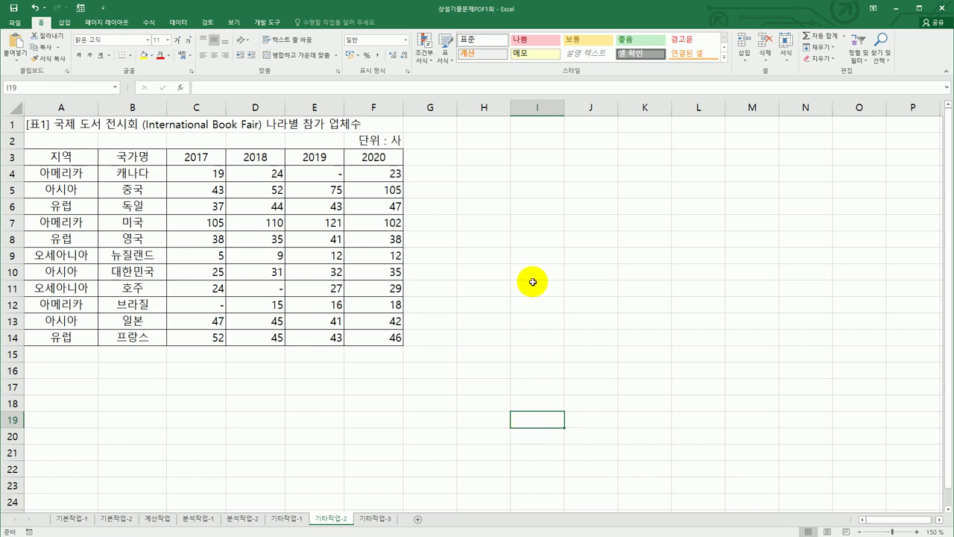
Draw a form-control button that covers cells H3:I4 exactly
left_click(267, 22)
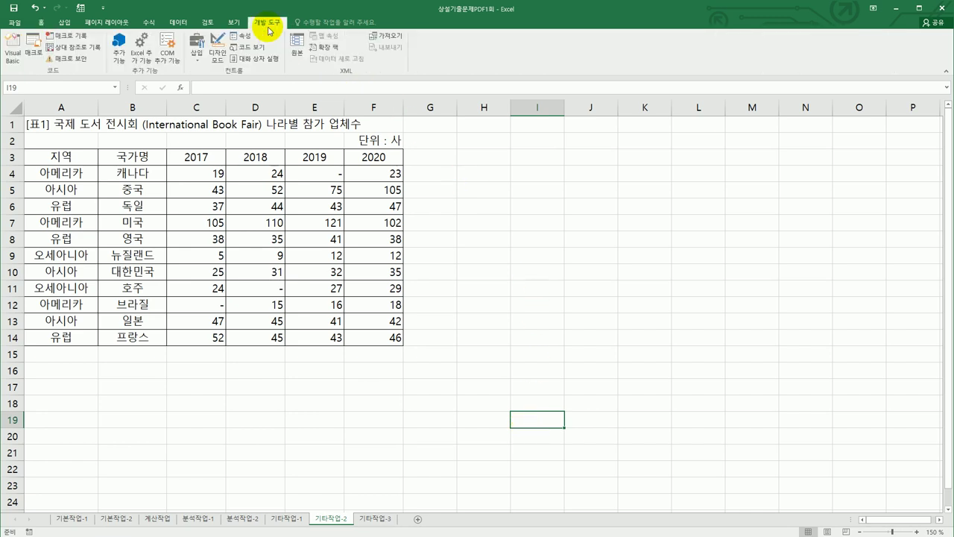
left_click(197, 46)
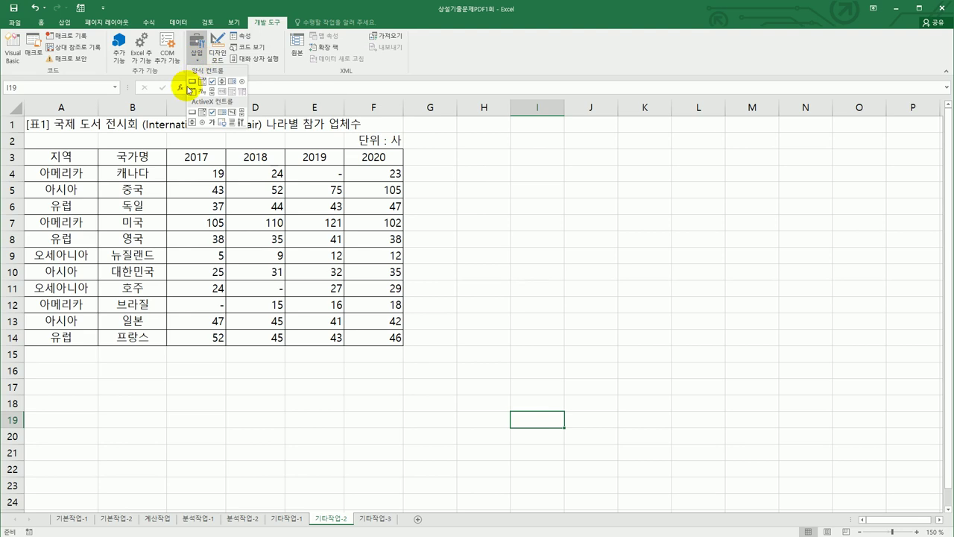
left_click(192, 81)
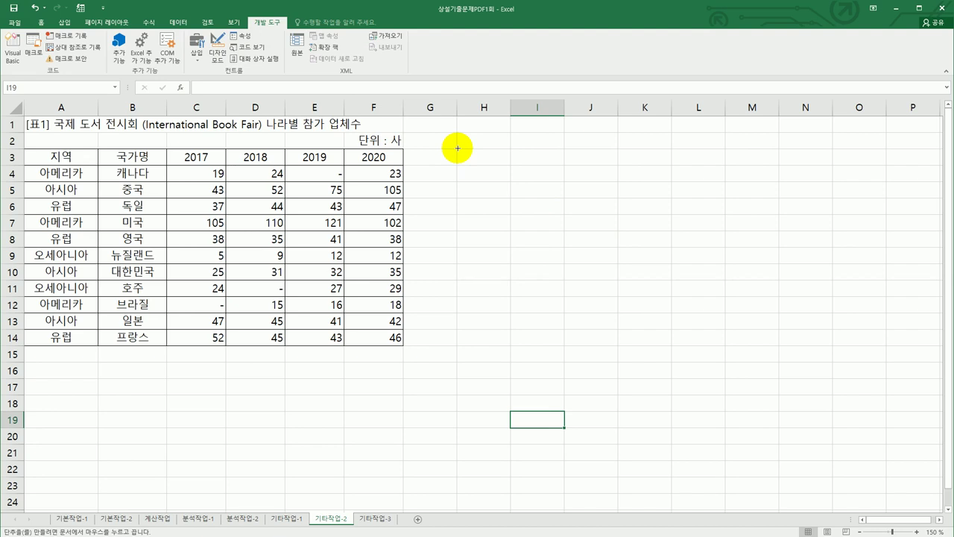
left_click_drag(458, 148, 542, 180)
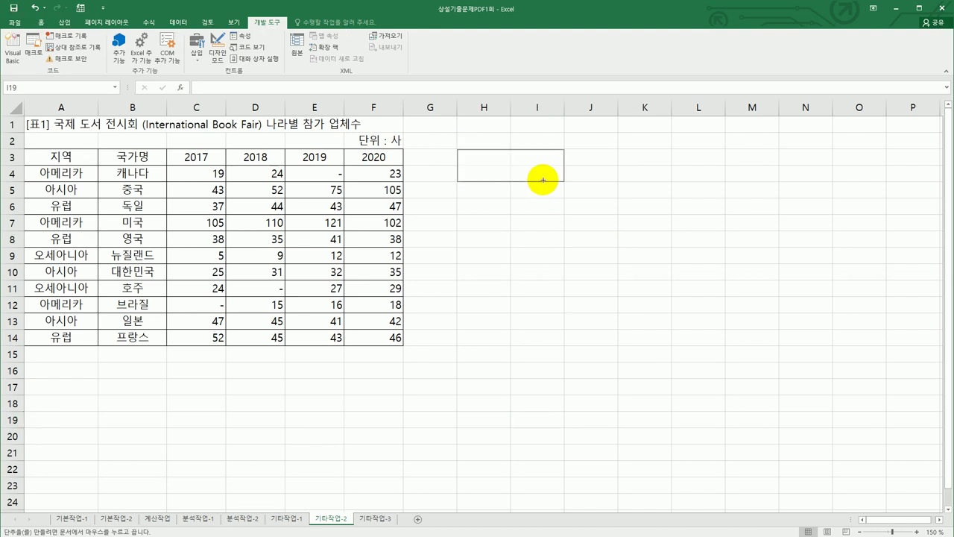
left_click_drag(543, 180, 543, 179)
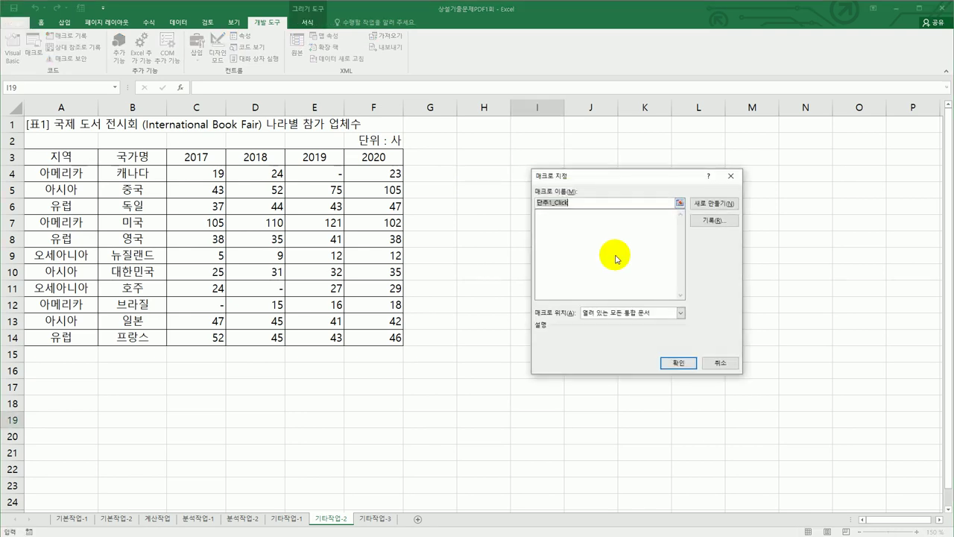
Start recording a macro named 서식적용 for the button, stored in the current workbook (현재 통합 문서)
type("서식적용")
left_click(708, 220)
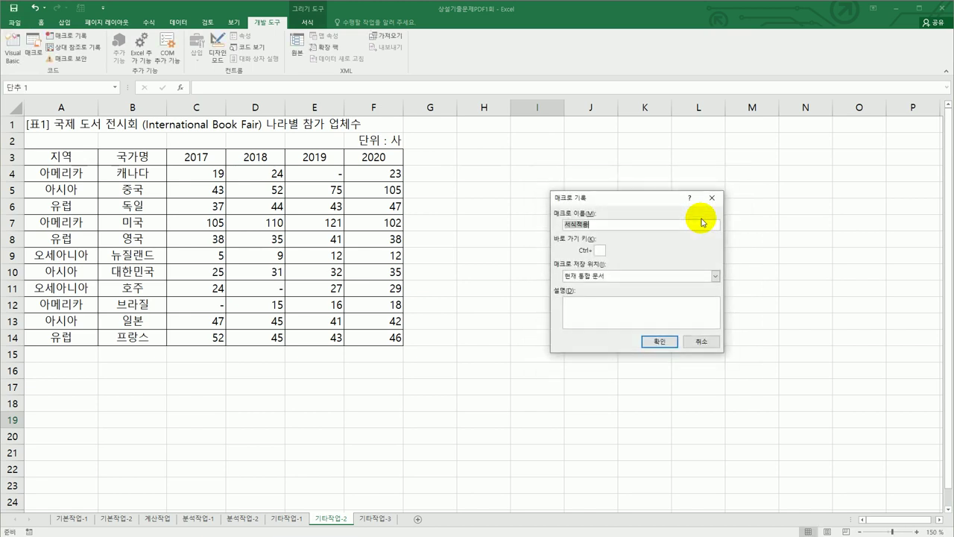
left_click(660, 342)
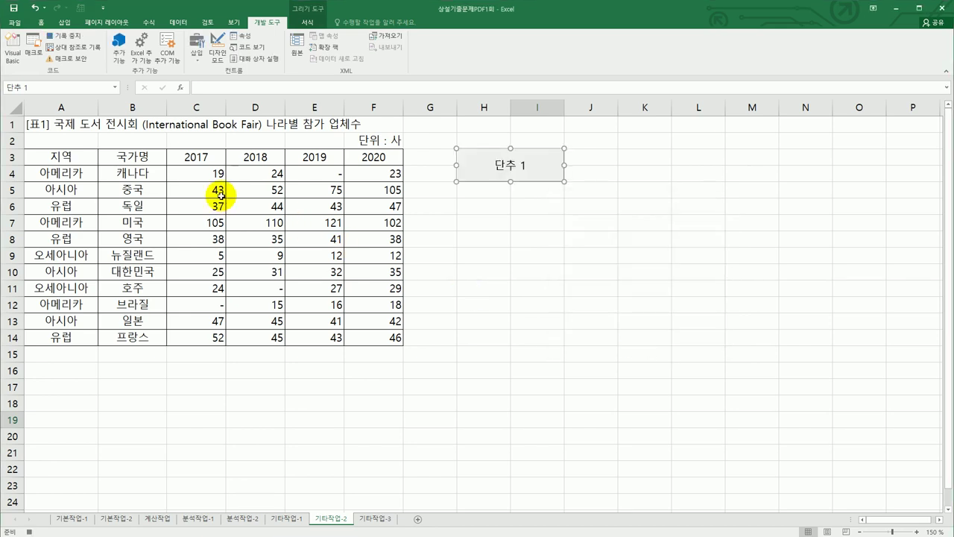
Enter the custom number format [>0]0.0;;;"※" for cells C4:F14
left_click_drag(201, 176, 362, 336)
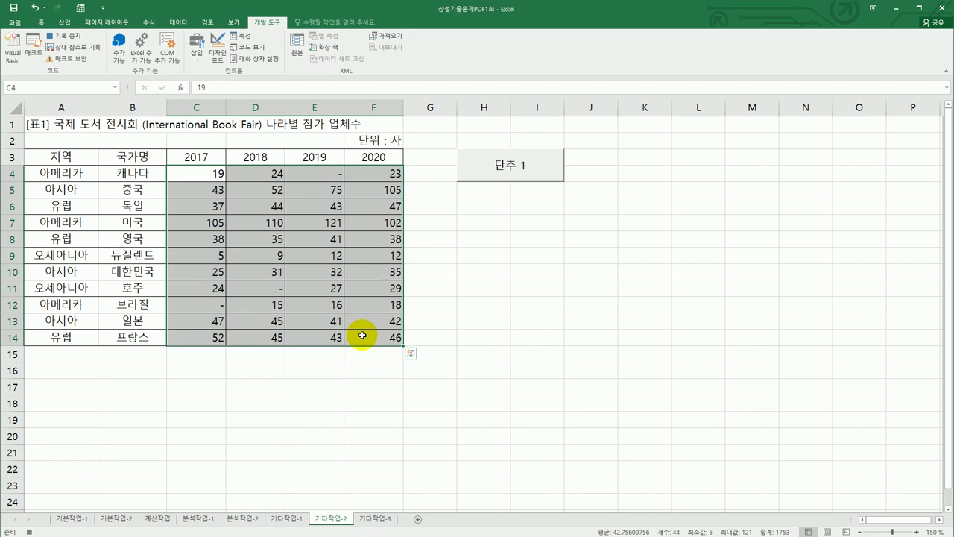
right_click(365, 173)
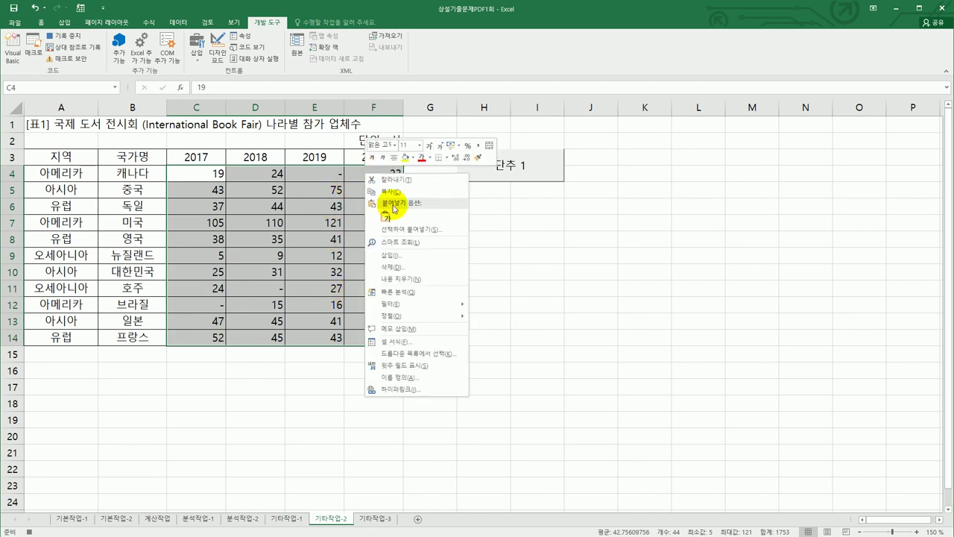
left_click(432, 341)
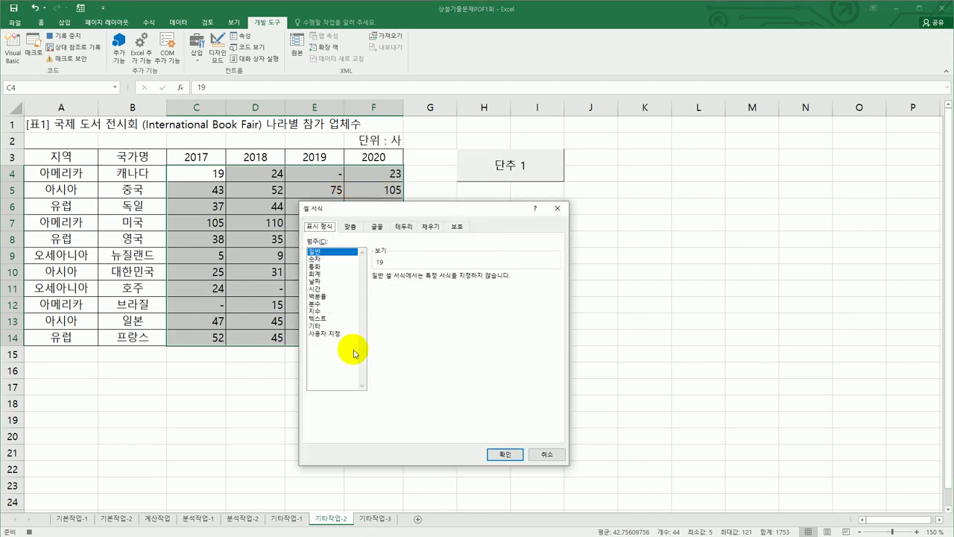
left_click(324, 334)
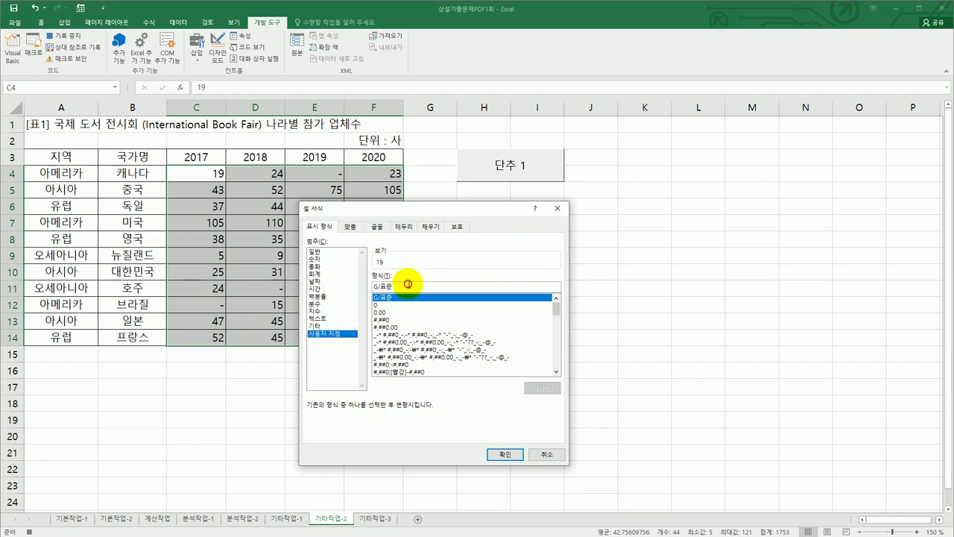
left_click_drag(410, 287, 360, 284)
type("[")
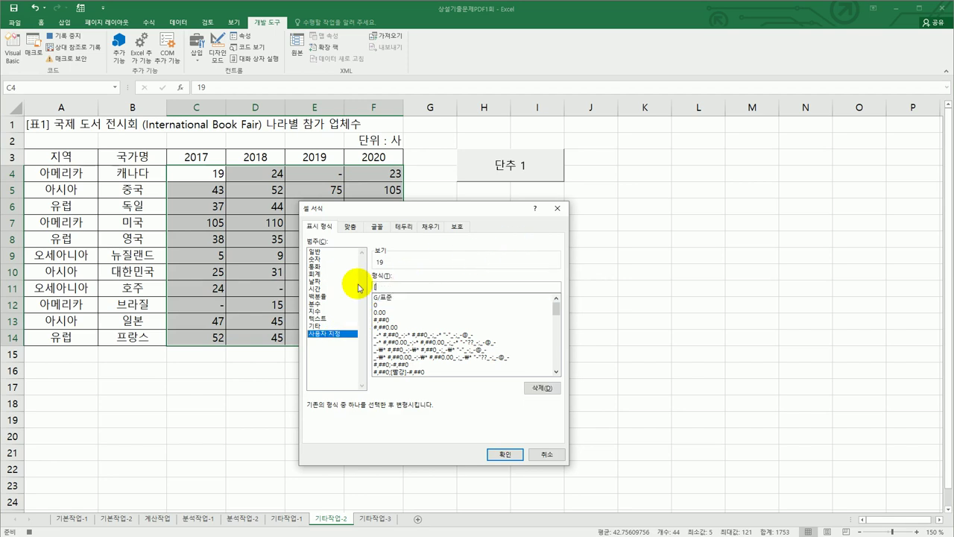
type(">0]0.0")
key("BackSpace")
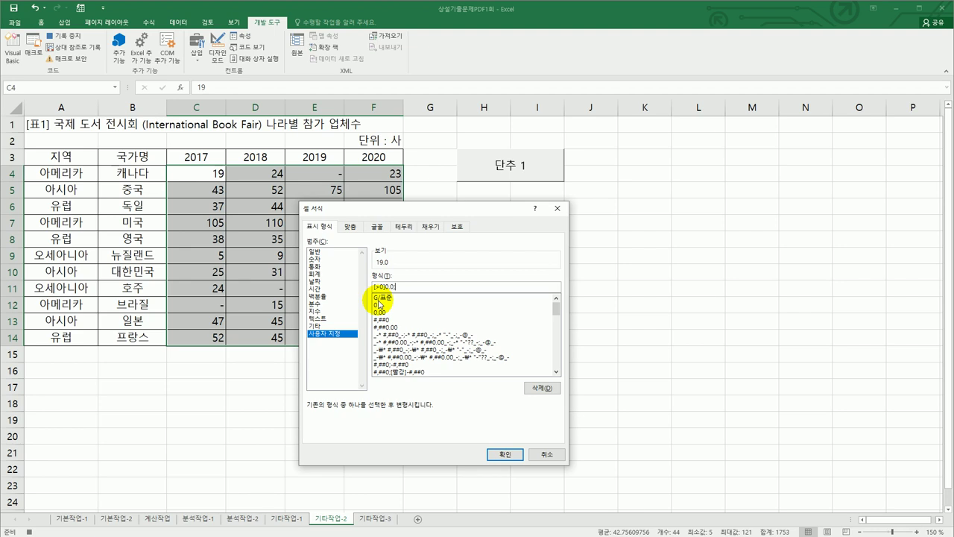
type(";")
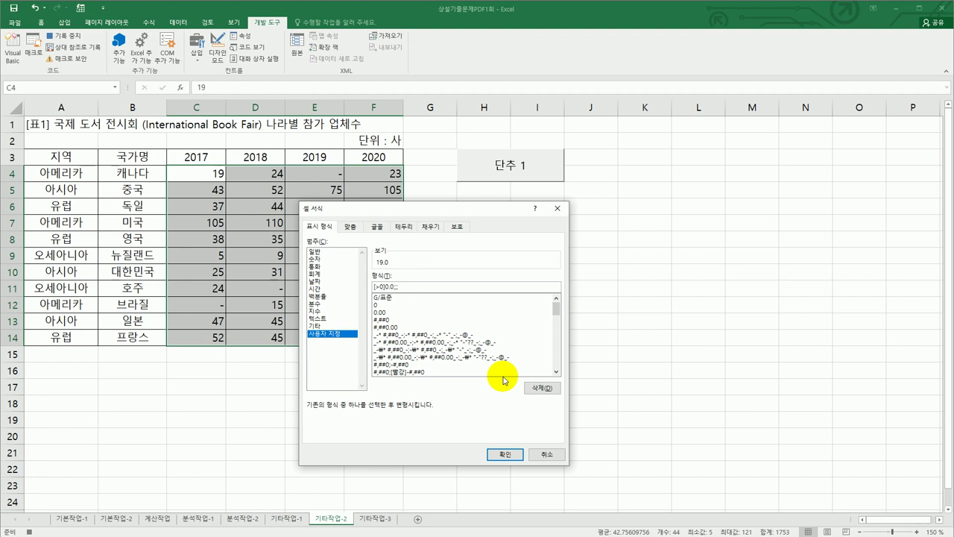
type("ㅁ")
key("Hangul_Hanja")
left_click(289, 291)
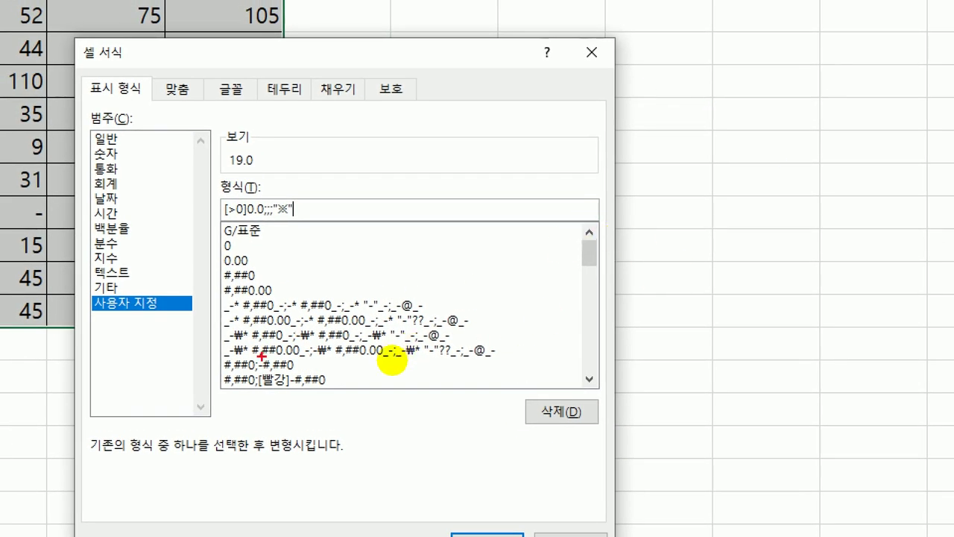
mouse_move(384, 152)
left_mouse_down()
mouse_move(419, 195)
mouse_move(426, 172)
mouse_move(441, 173)
mouse_move(414, 191)
left_mouse_up()
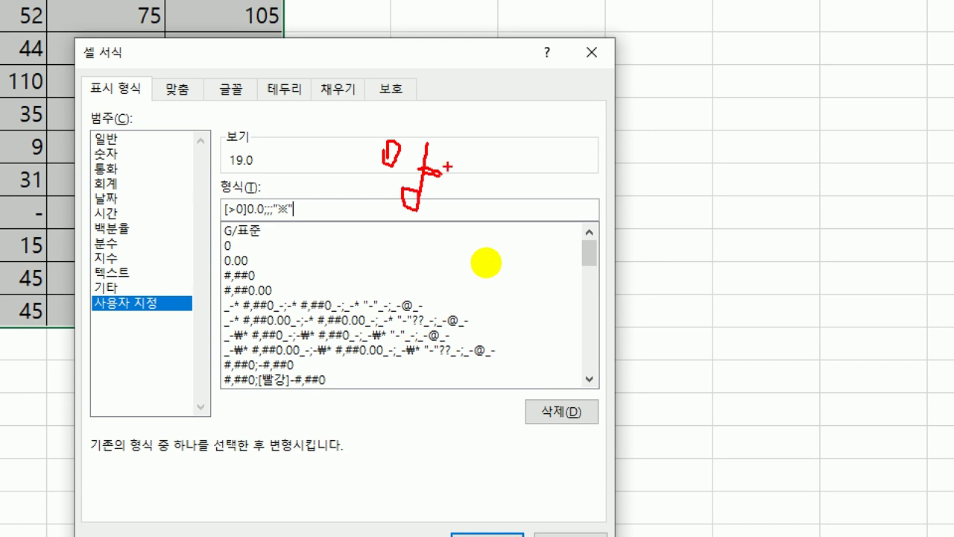
mouse_move(468, 140)
left_mouse_down()
mouse_move(477, 144)
mouse_move(478, 186)
mouse_move(419, 224)
left_mouse_up()
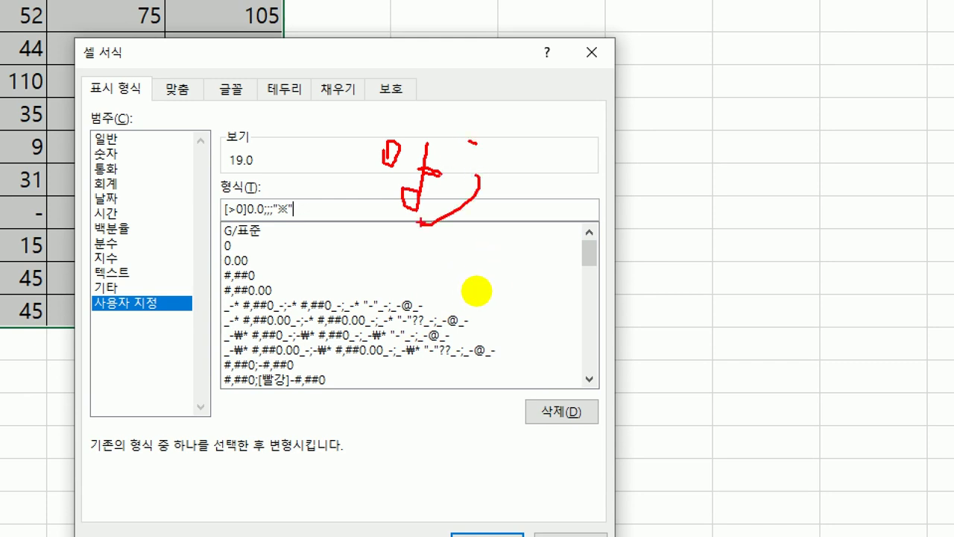
left_click_drag(533, 139, 531, 142)
mouse_move(503, 200)
left_mouse_down()
mouse_move(565, 192)
mouse_move(575, 220)
mouse_move(592, 211)
mouse_move(580, 243)
left_mouse_up()
mouse_move(660, 169)
left_mouse_down()
mouse_move(678, 223)
mouse_move(662, 173)
left_mouse_up()
left_click(768, 177)
left_click_drag(770, 211, 752, 258)
mouse_move(832, 154)
left_mouse_down()
mouse_move(831, 179)
mouse_move(852, 198)
mouse_move(833, 155)
left_mouse_up()
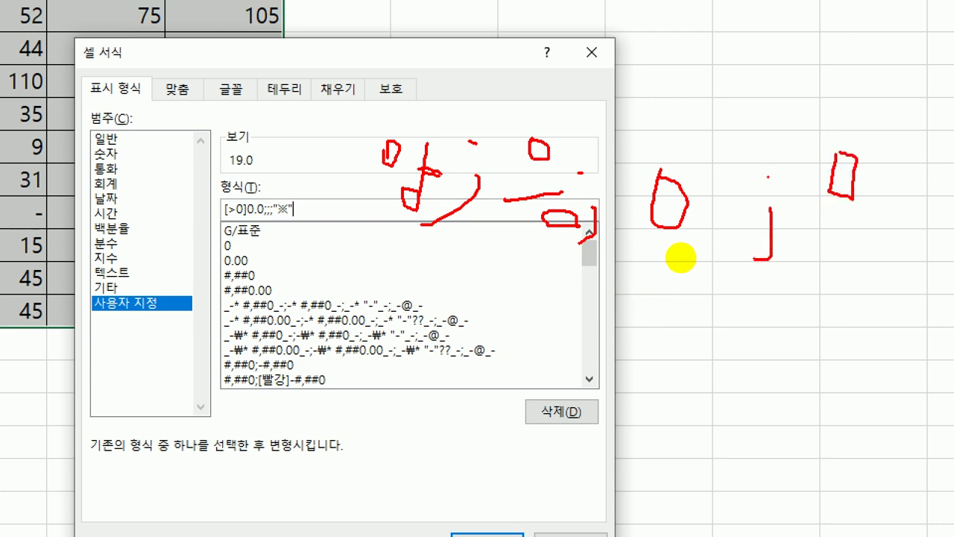
mouse_move(811, 214)
left_mouse_down()
mouse_move(867, 213)
mouse_move(850, 237)
mouse_move(872, 249)
left_mouse_up()
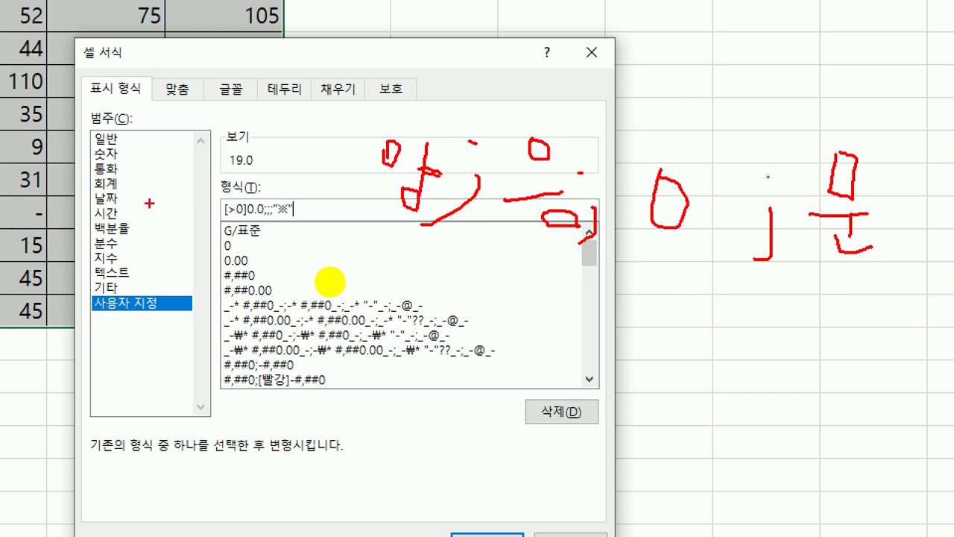
left_click_drag(210, 232, 264, 231)
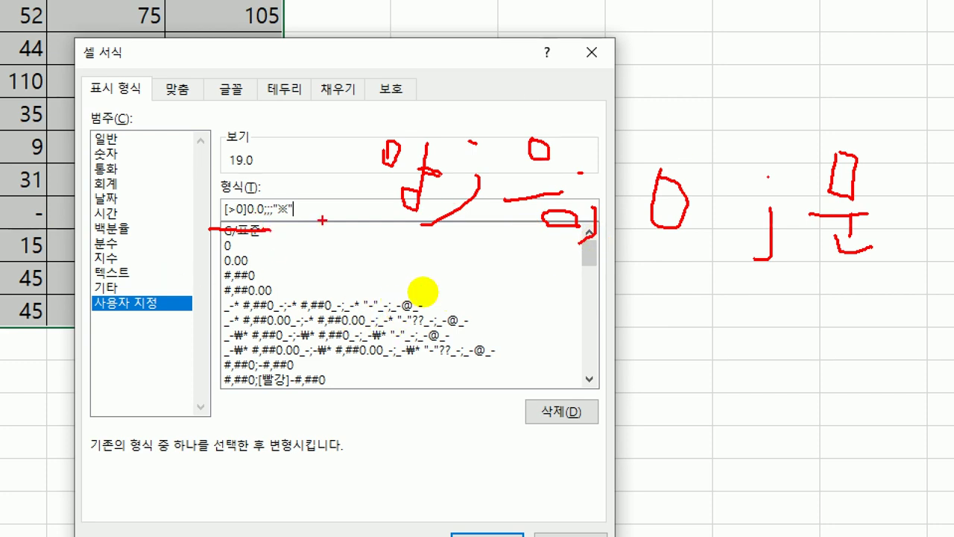
left_click_drag(323, 221, 283, 228)
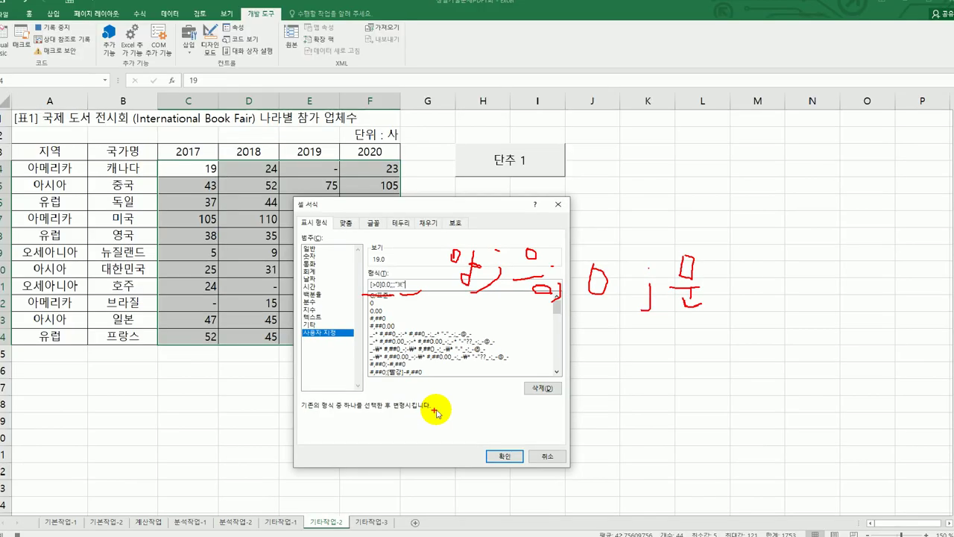
key("Escape")
Apply the custom number format, select cell C4 and stop recording the 서식적용 macro
left_click(507, 456)
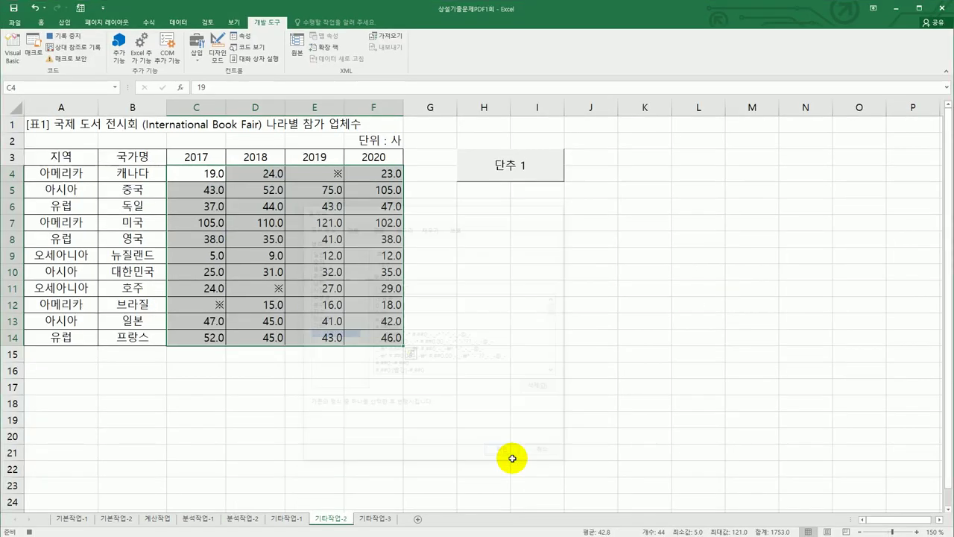
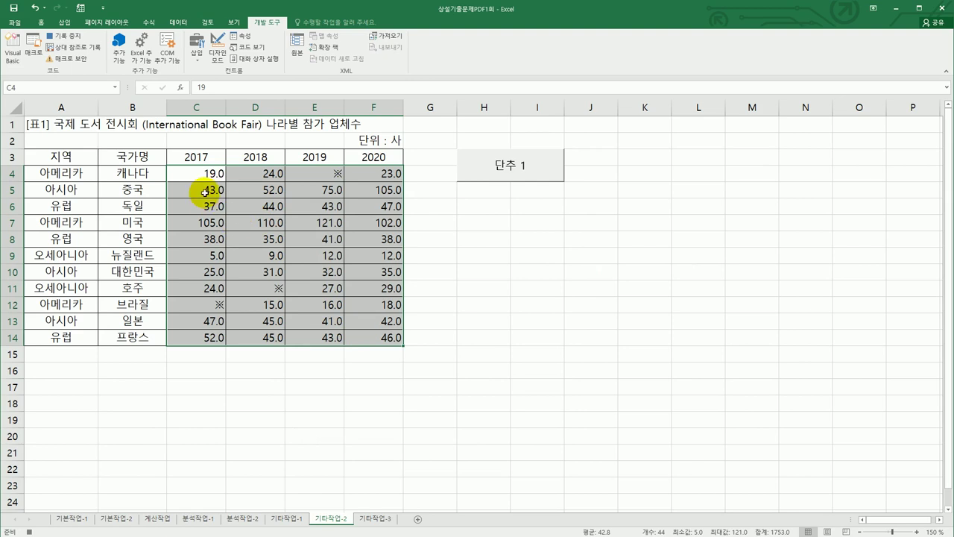
left_click(200, 170)
left_click(64, 35)
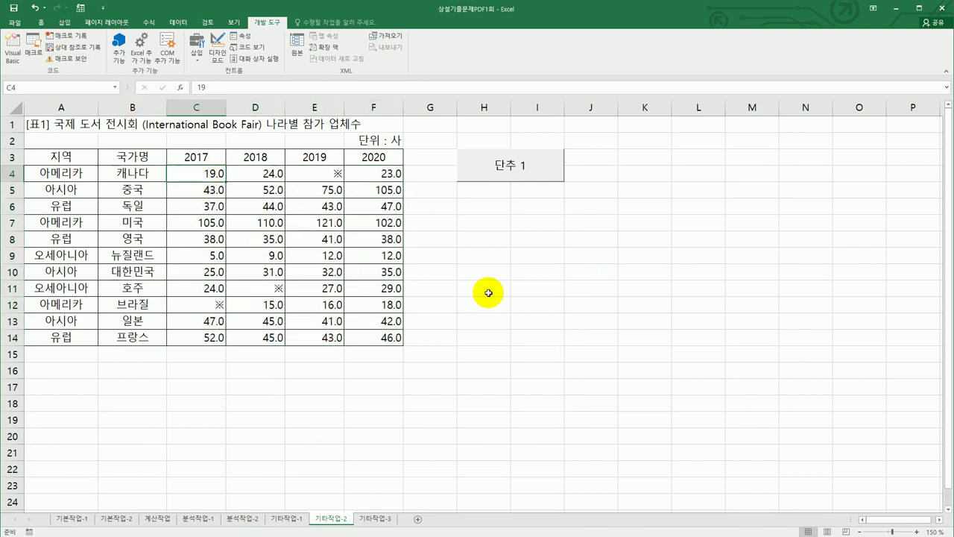
Change the caption of the button over H3:I4 to 서식적용 and deselect it
right_click(536, 179)
left_click(574, 219)
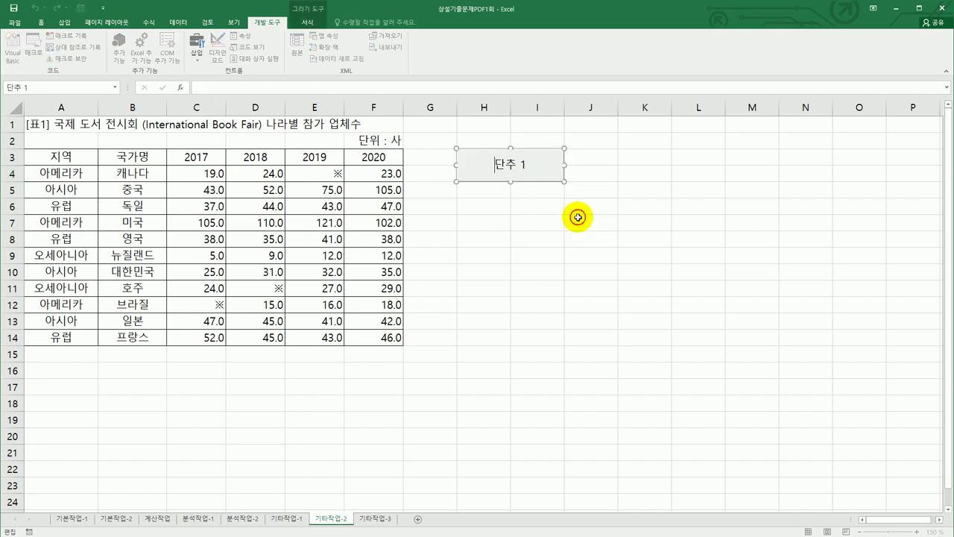
key("ctrl+a")
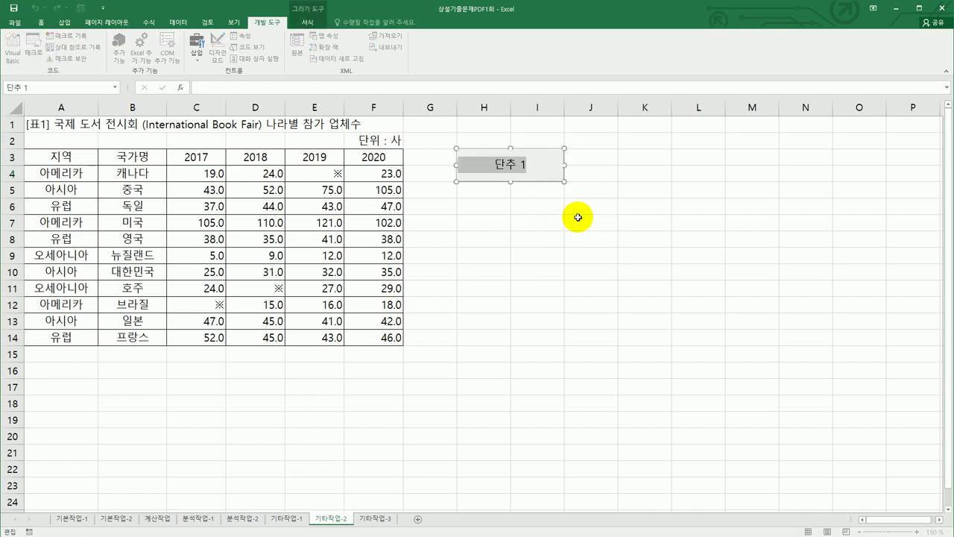
type("서시")
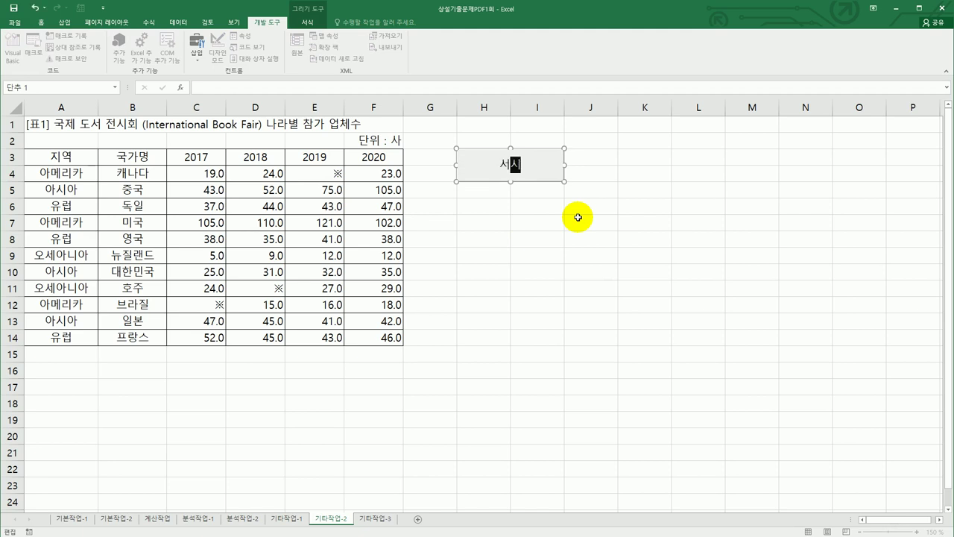
type("적용")
left_click(616, 289)
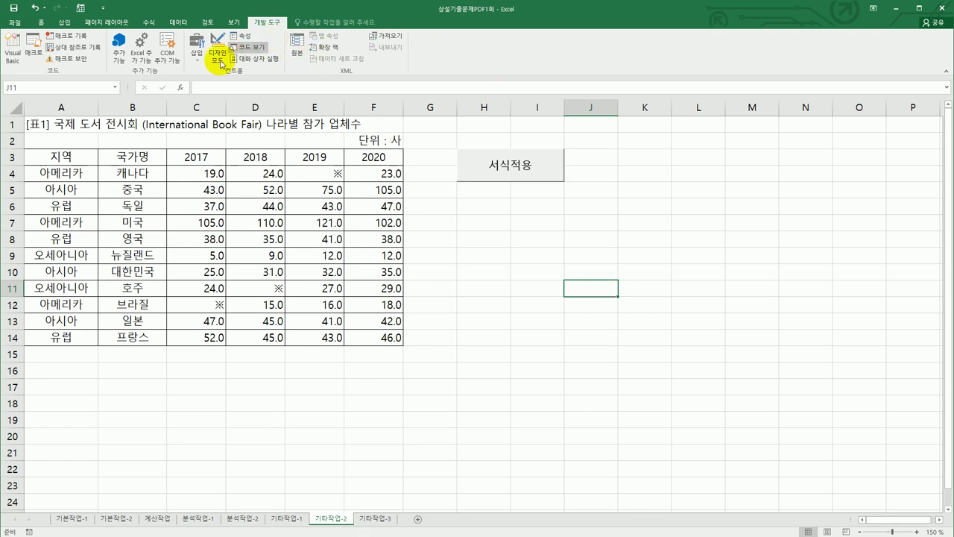
Draw a second form-control button that covers cells H6:I7
left_click(198, 53)
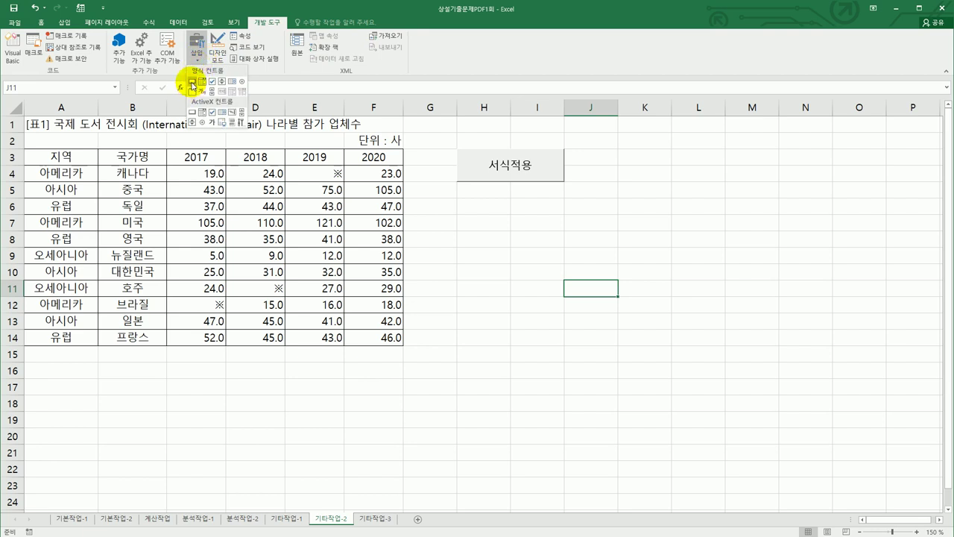
left_click(191, 81)
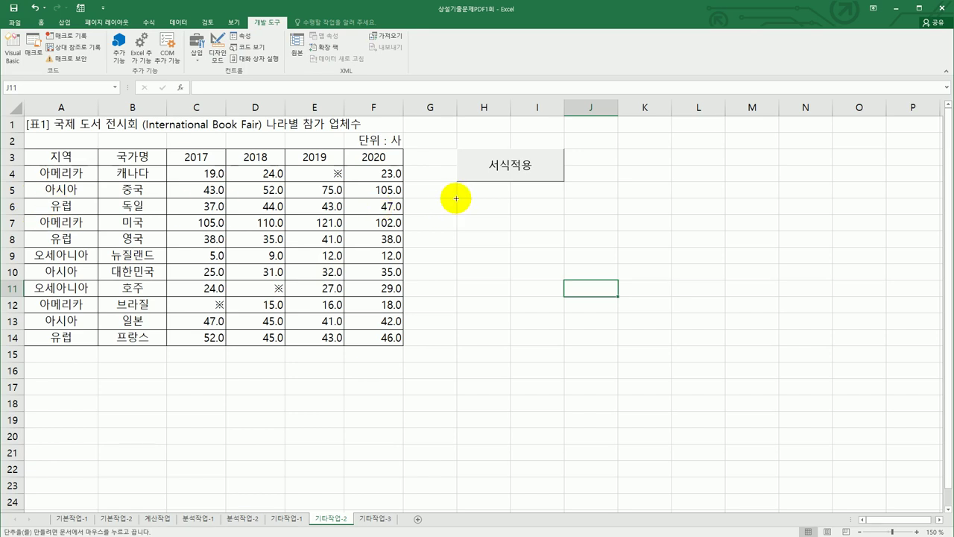
left_click_drag(454, 197, 541, 228)
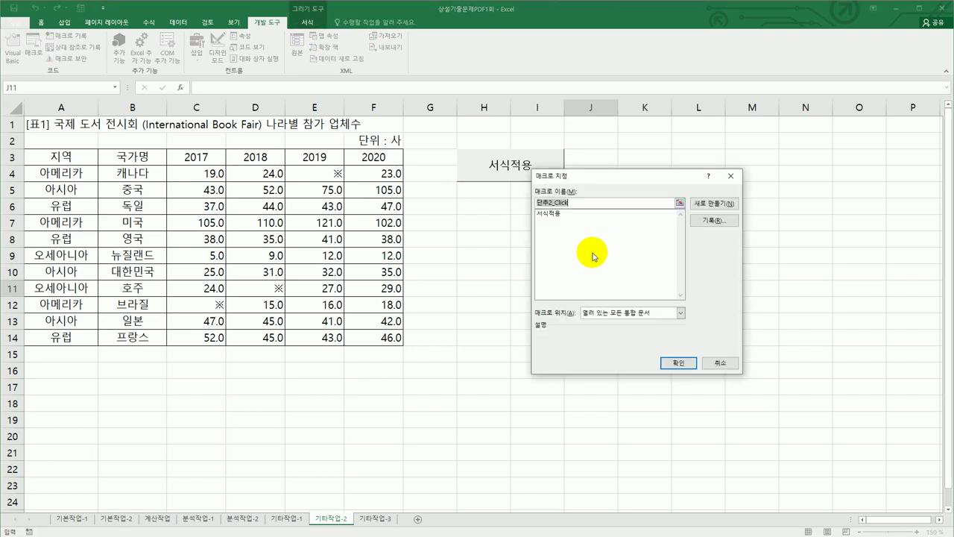
Start recording a macro named 아이콘별 for the new button, stored in the current workbook (현재 통합 문서)
type("아이콘별")
left_click(714, 221)
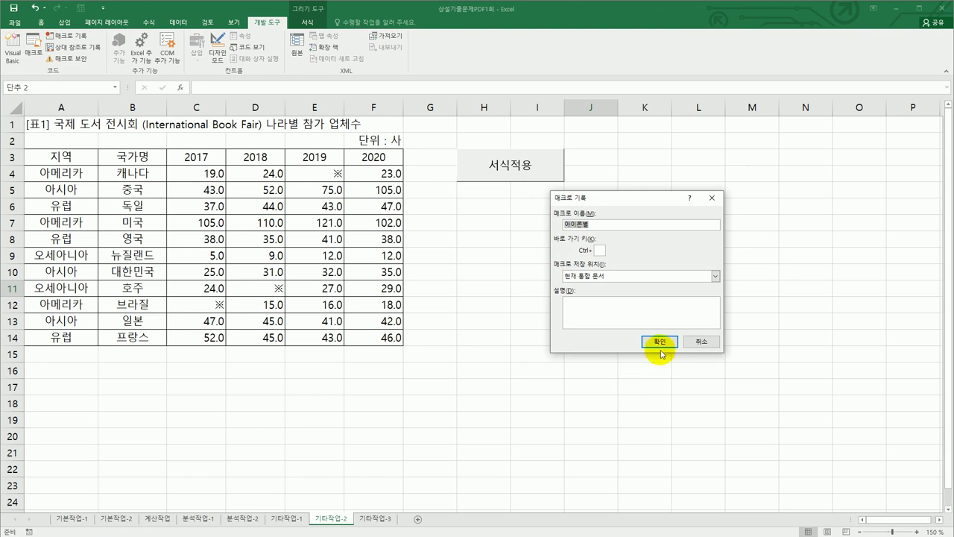
left_click(659, 340)
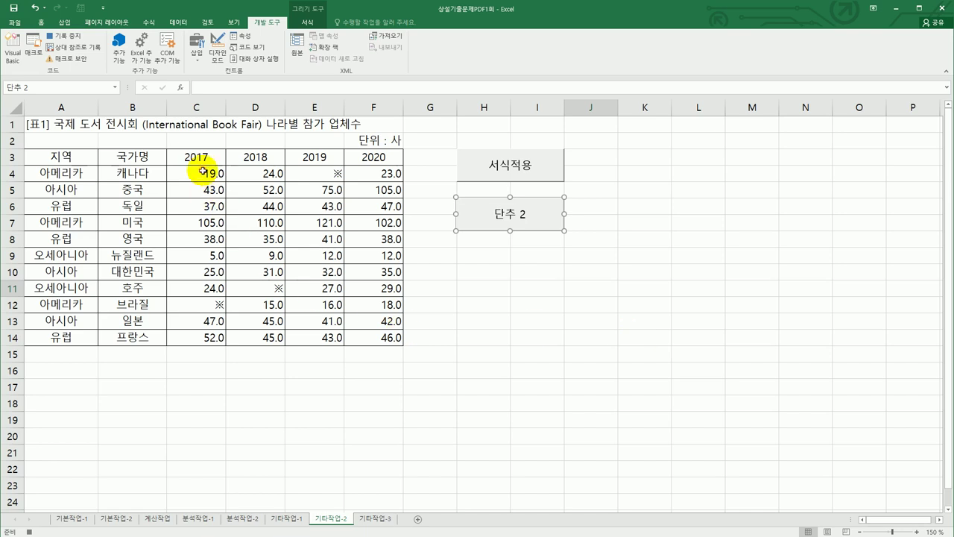
Create a new conditional formatting rule for C4:F14 with the 아이콘 집합 format style and the three-star icon style
left_click_drag(198, 173, 198, 189)
left_click_drag(308, 260, 365, 335)
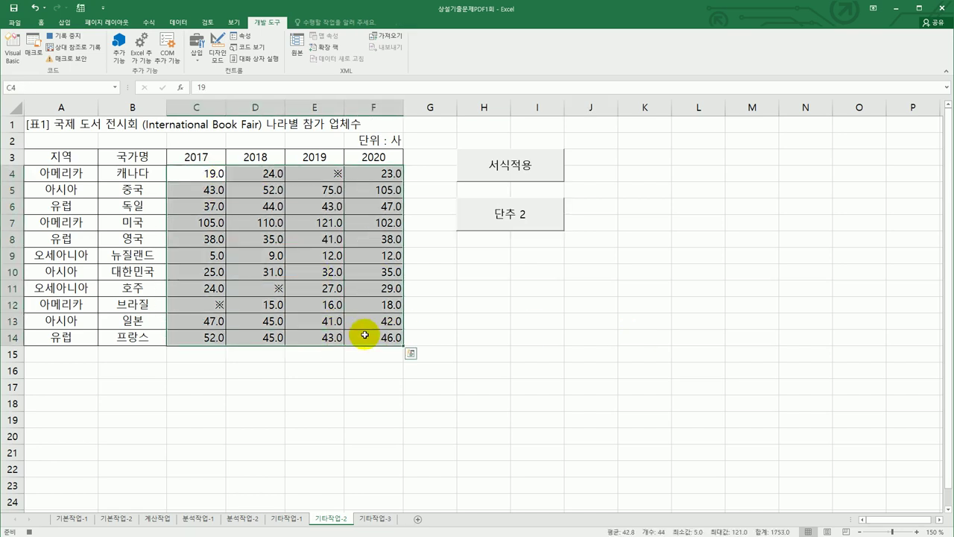
left_click(41, 23)
left_click(430, 52)
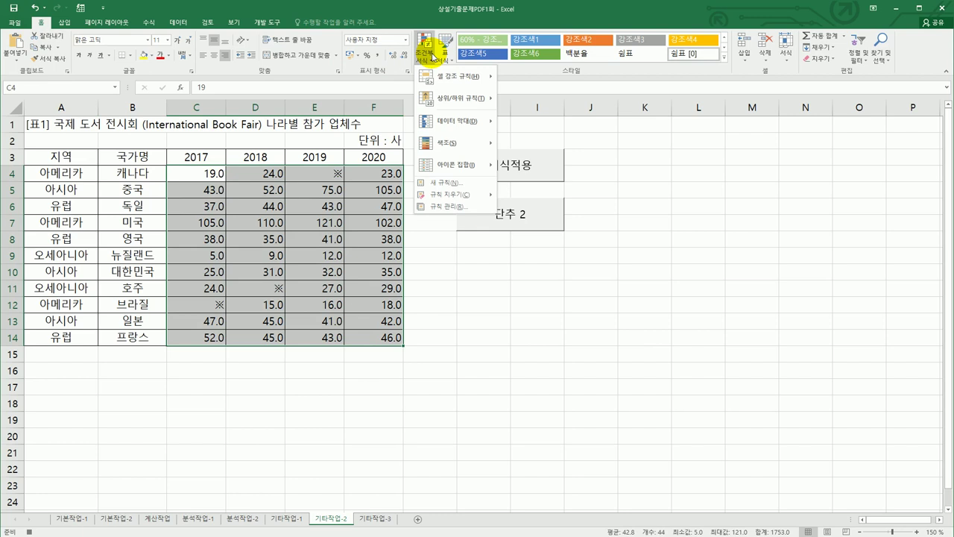
left_click(455, 185)
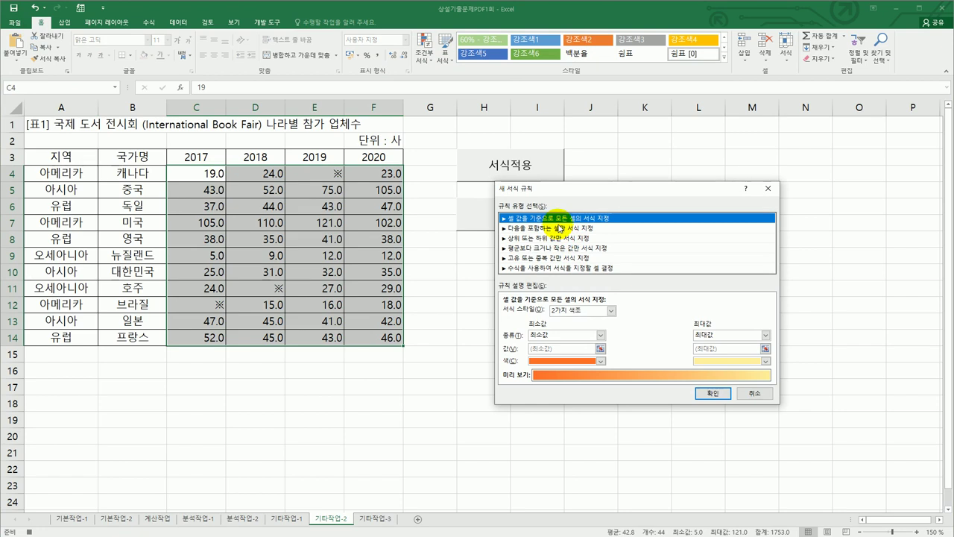
left_click(608, 310)
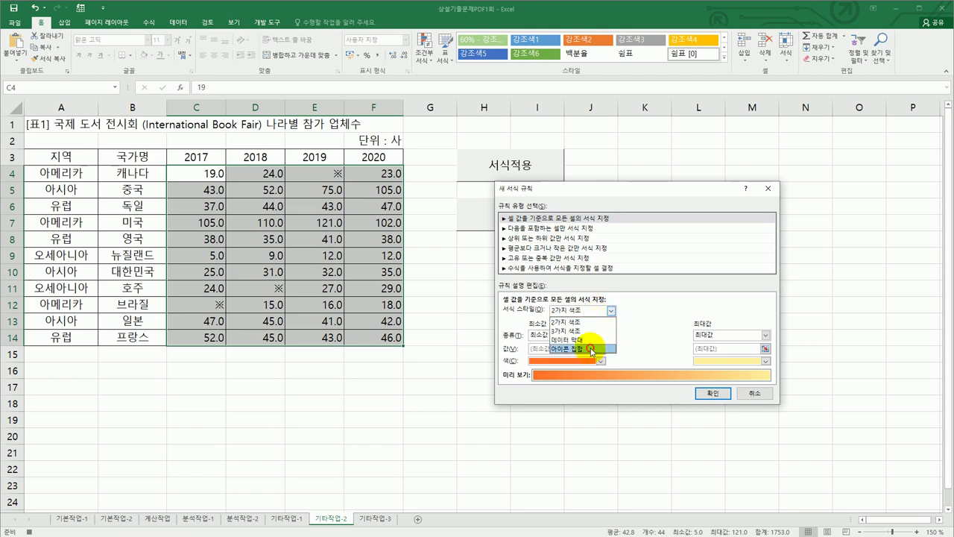
left_click(593, 348)
left_click(618, 328)
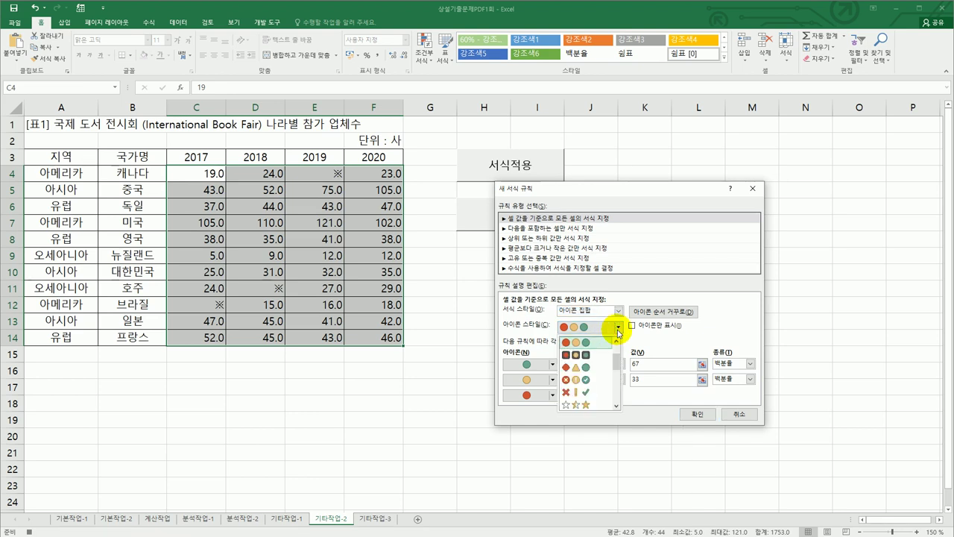
left_click(607, 406)
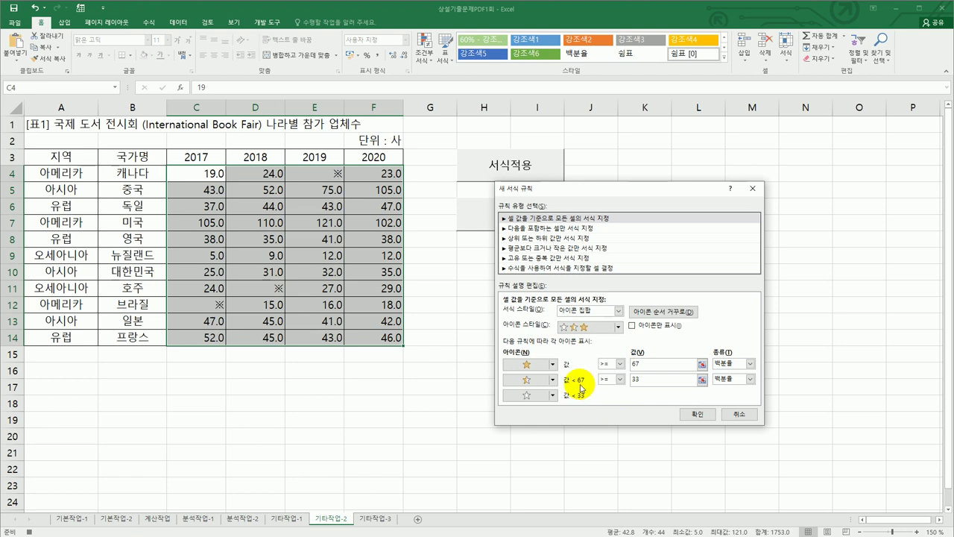
Set the full-star icon's threshold type to 숫자 and its value to 100
left_click(740, 365)
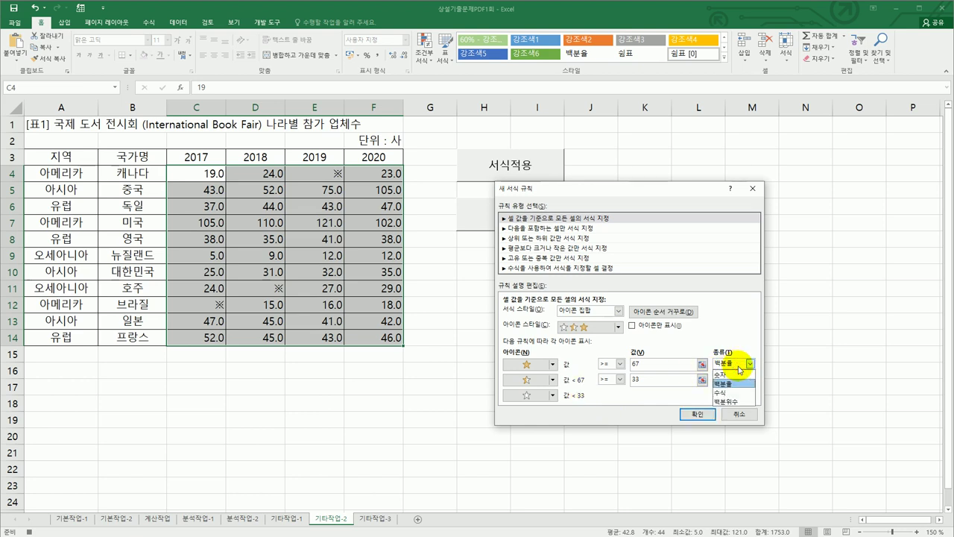
left_click(724, 375)
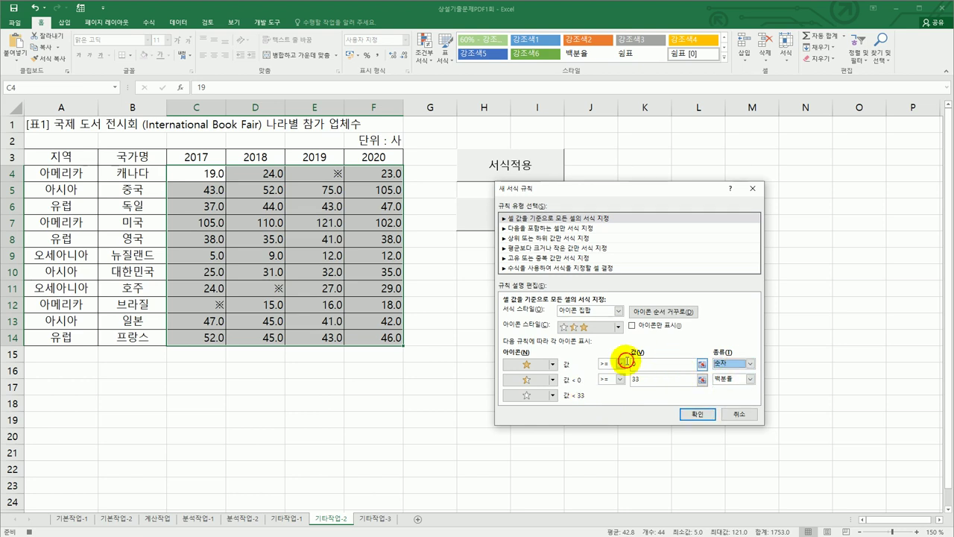
type("100")
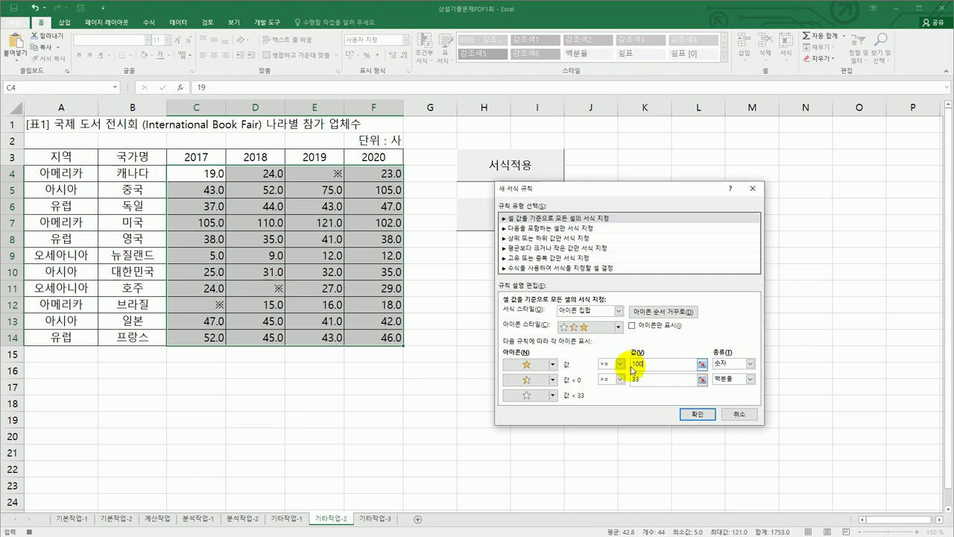
Set the half-star icon's threshold type to 숫자 and its value to 30, and apply the formatting rule
left_click(735, 378)
left_click(727, 393)
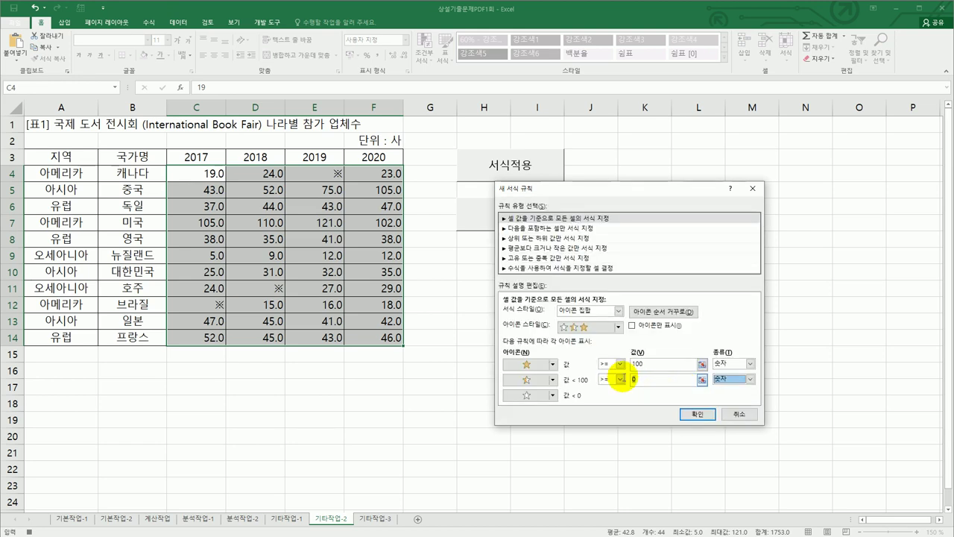
left_click(631, 380)
type("30")
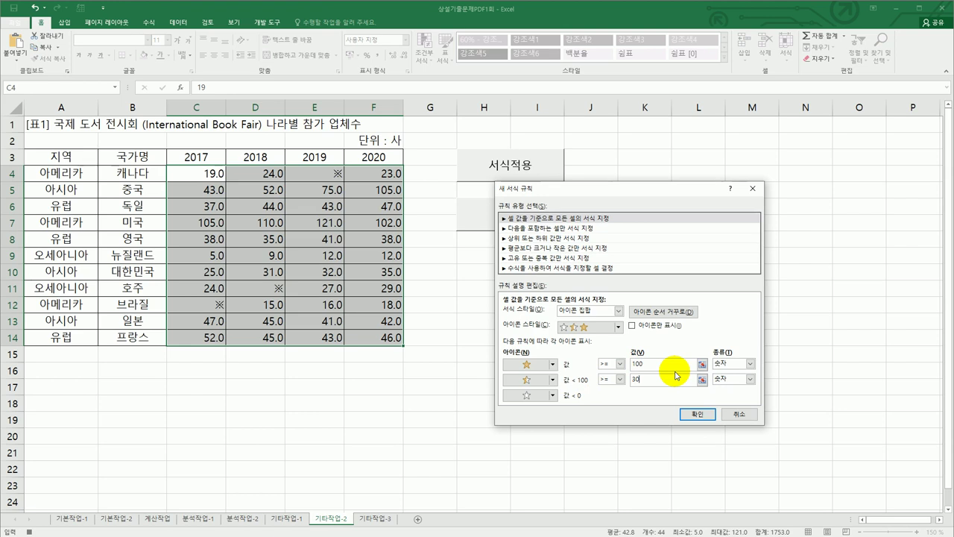
left_click(686, 417)
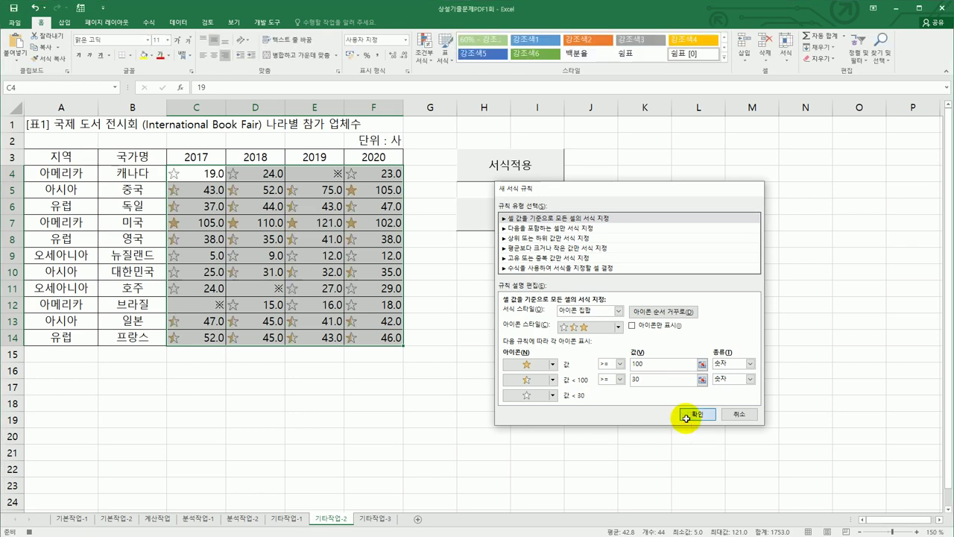
Deselect the data range by selecting cell F14 and stop recording the 아이콘별 macro
left_click(365, 337)
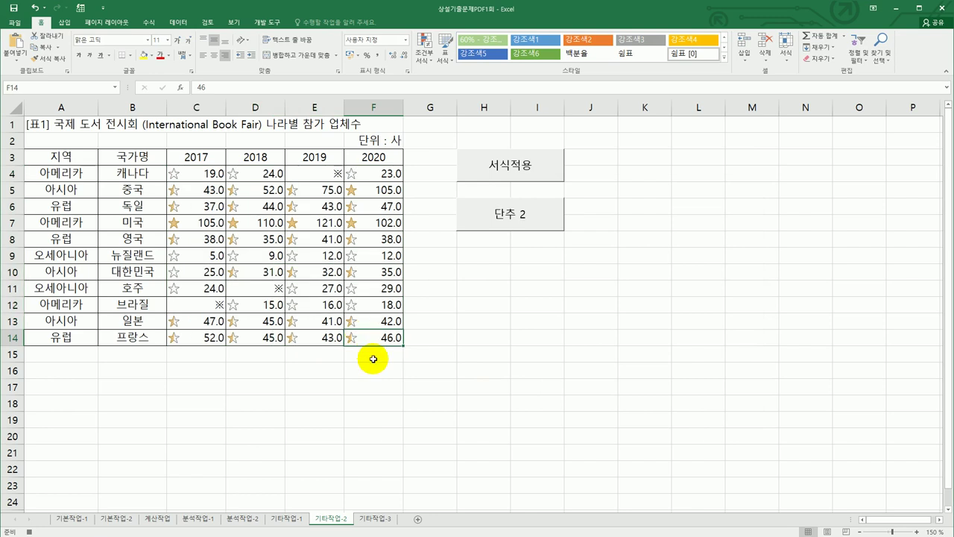
left_click(266, 22)
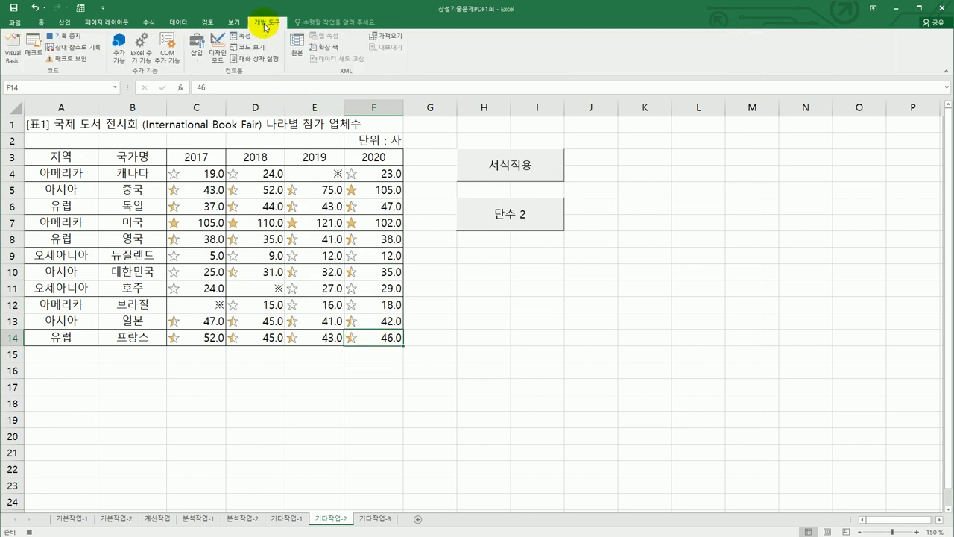
left_click(64, 36)
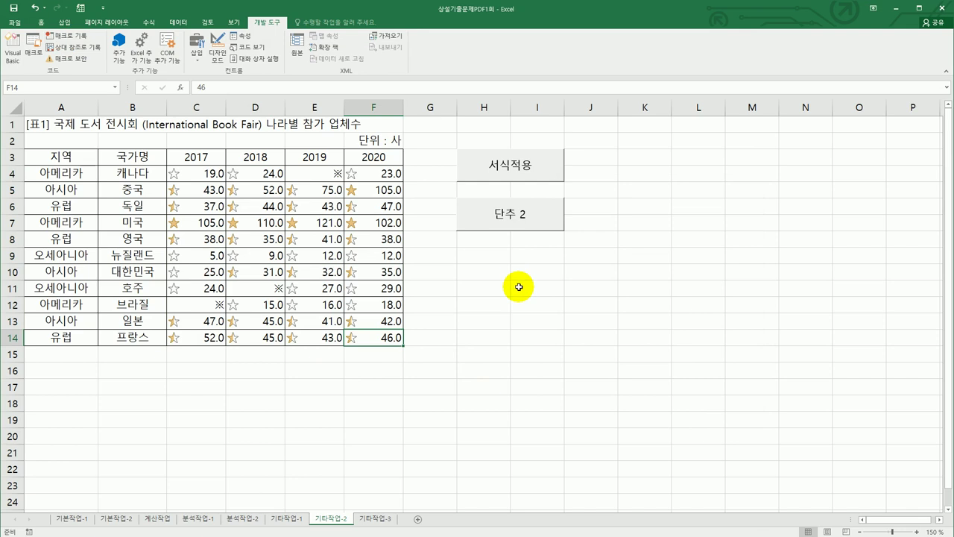
Change the label of the second button, 단추 2, to 아이콘별
right_click(505, 215)
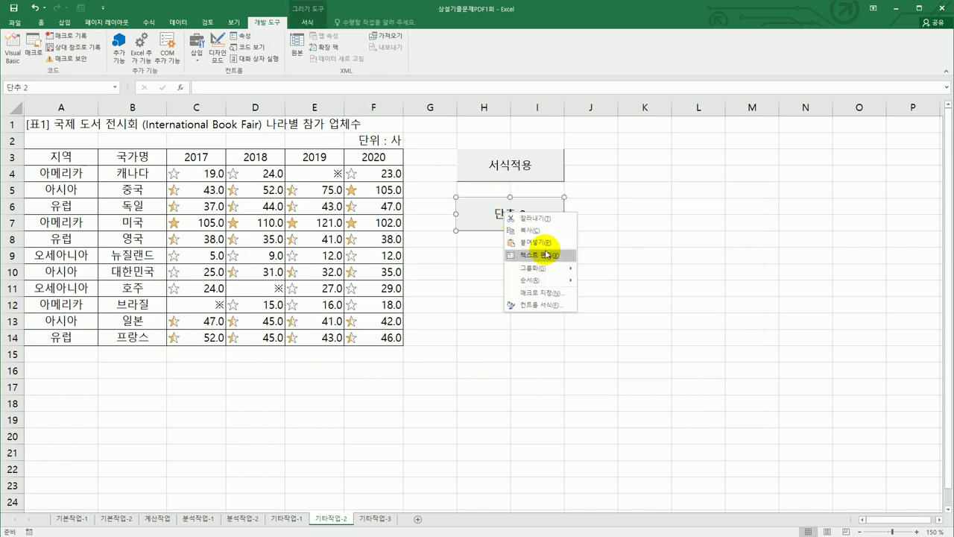
left_click(539, 257)
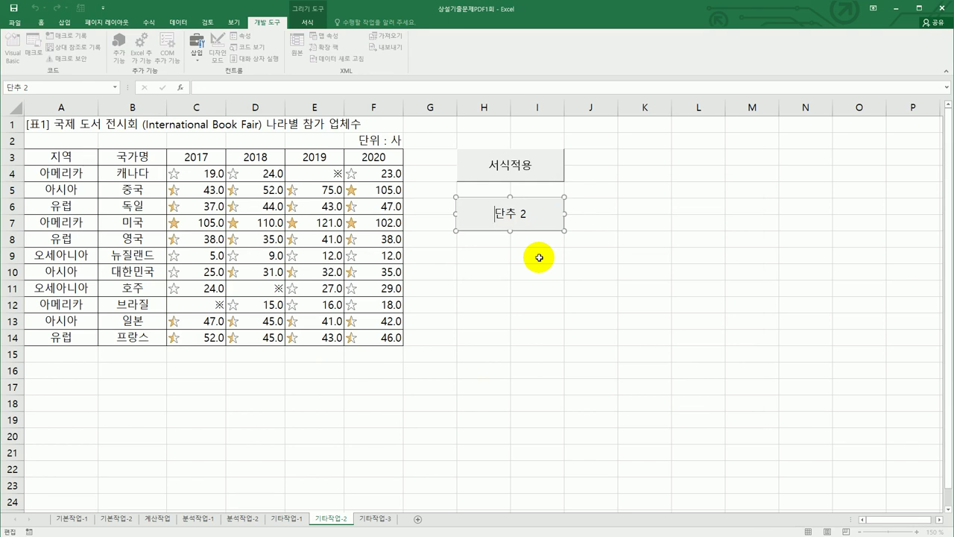
key("ctrl+a")
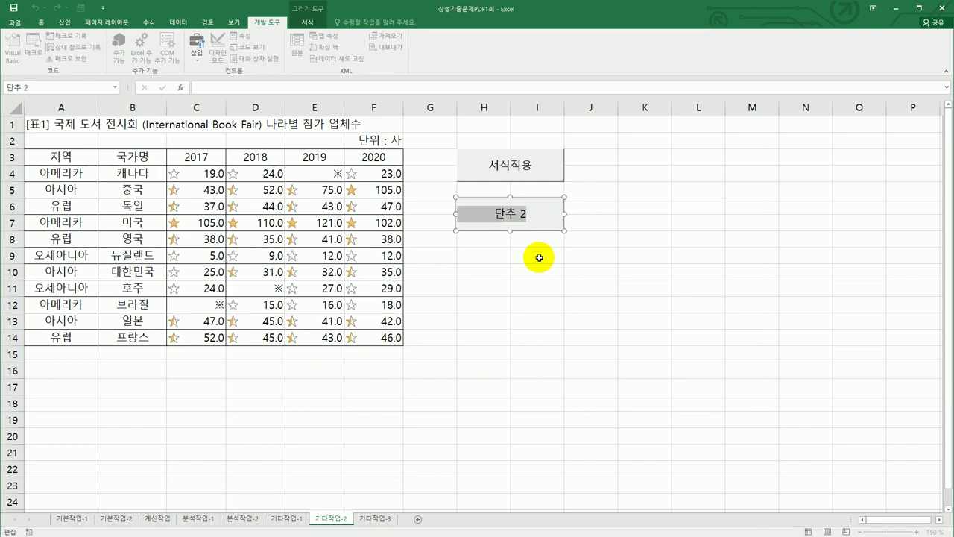
type("아이콘ㅂ")
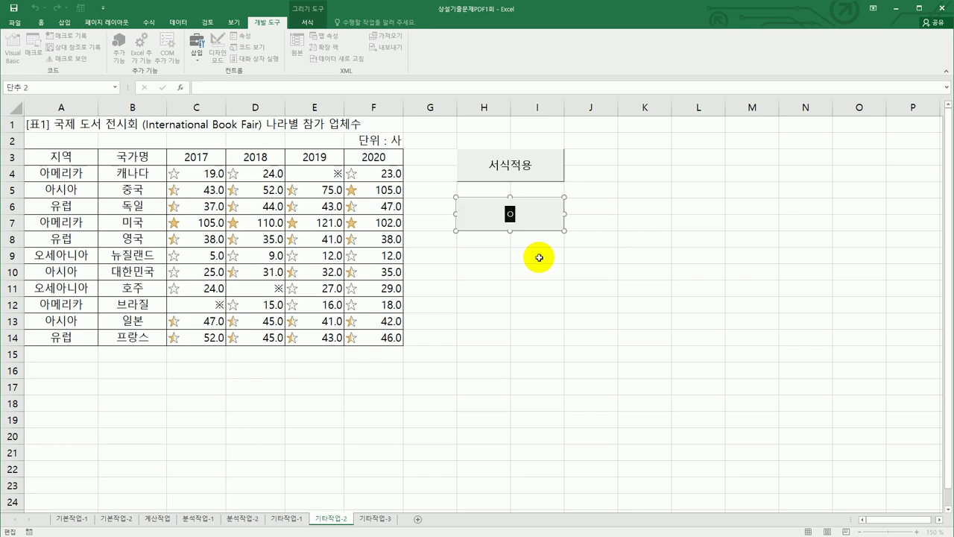
type("ㅕㄹ")
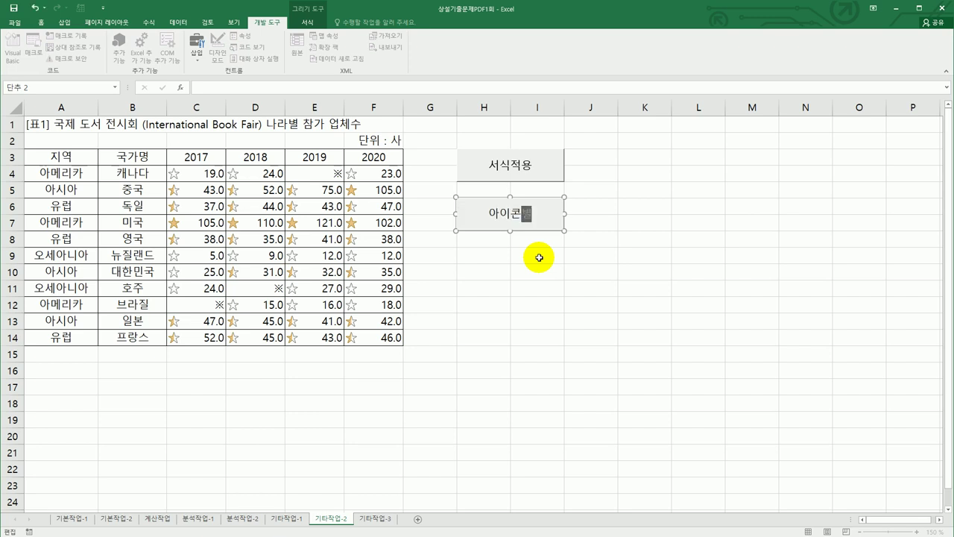
left_click(539, 257)
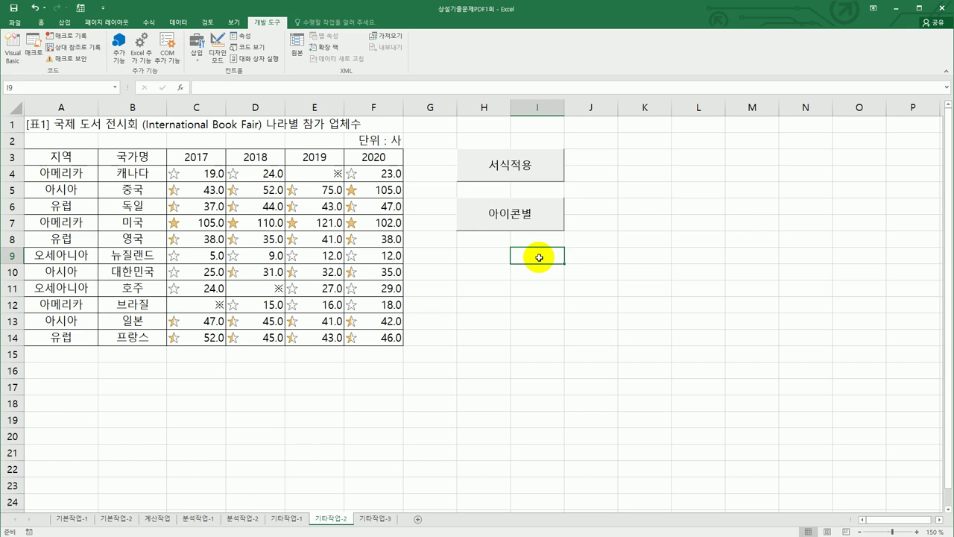
On the 기타작업-3 sheet, turn on design mode and open the Click event procedure of the 도서등록 button
left_click(382, 518)
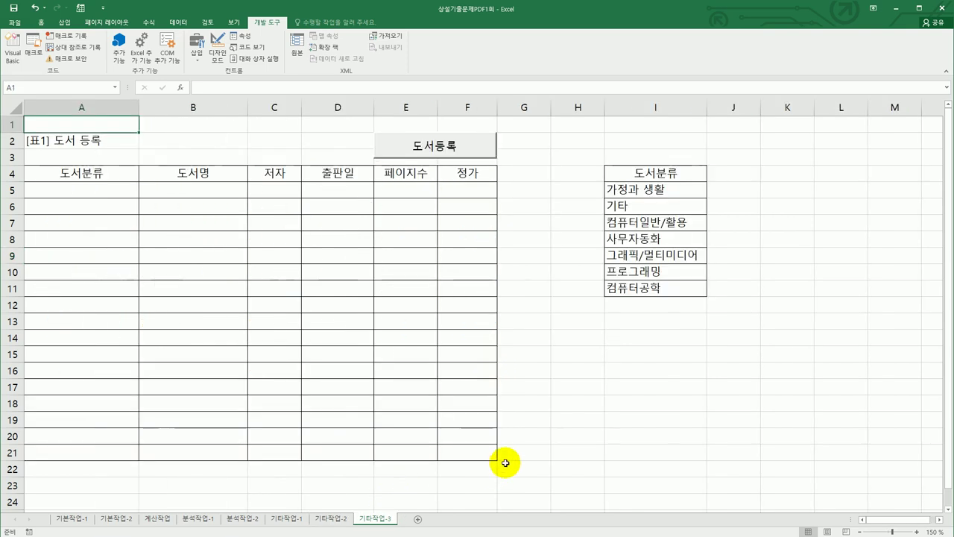
left_click(562, 448)
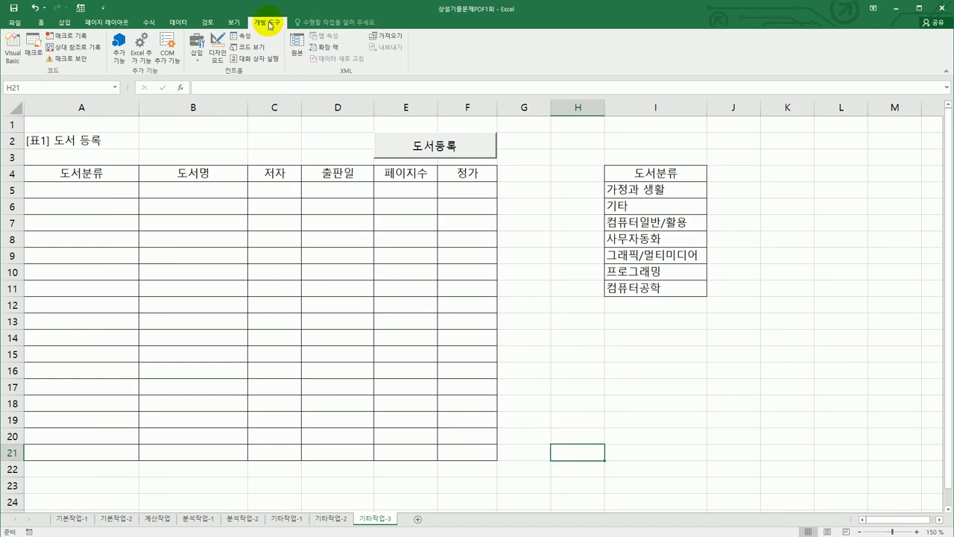
left_click(215, 53)
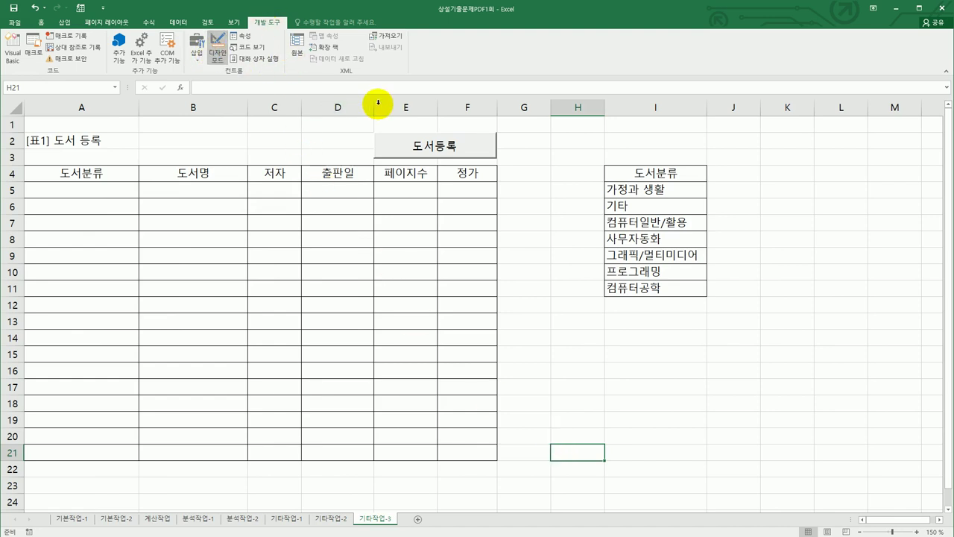
left_click(430, 145)
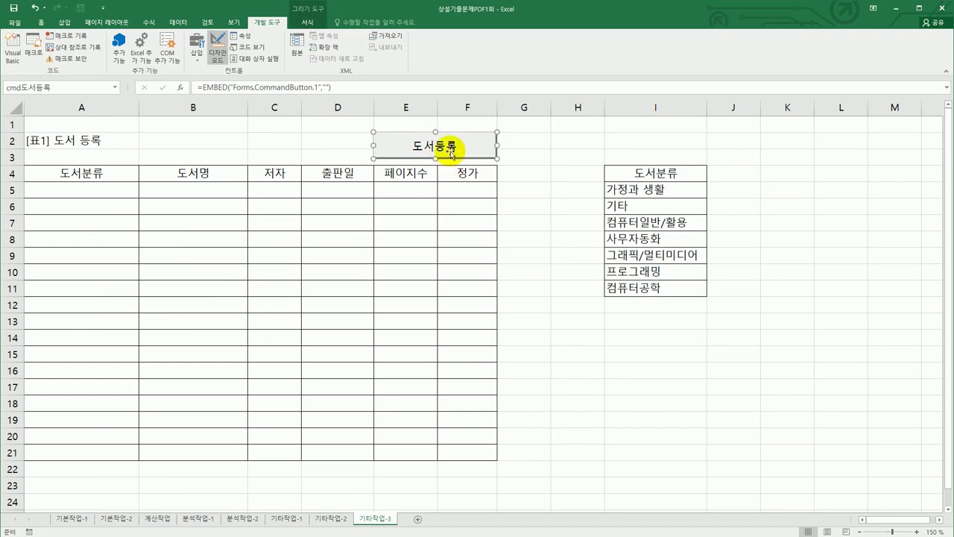
double_click(450, 148)
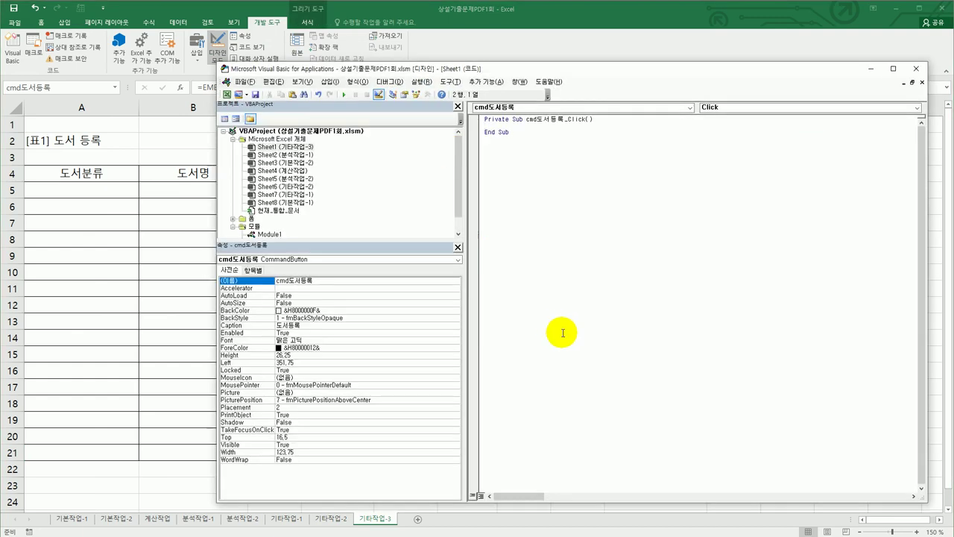
Add the statement 도서등록.Show to the cmd도서등록_Click procedure
key("Tab")
type("도서등록.sh")
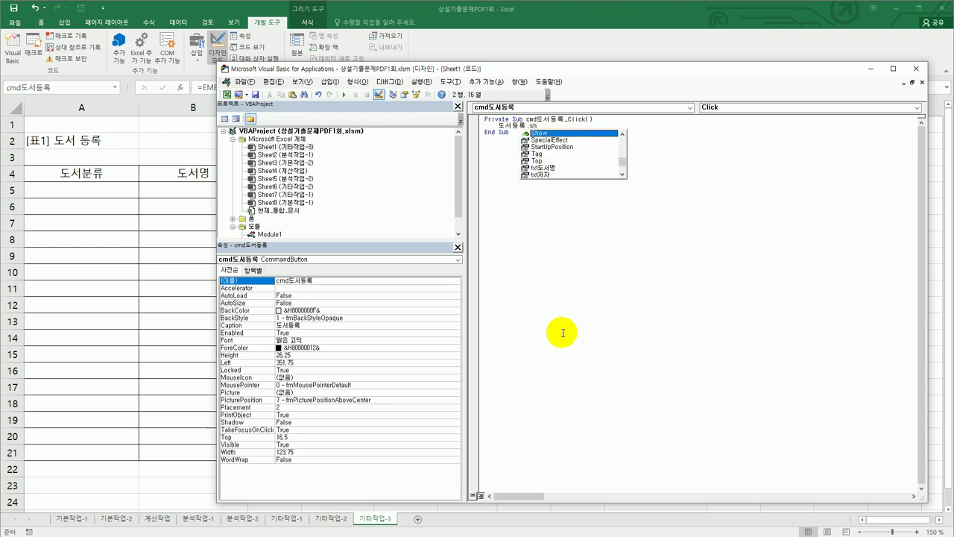
key("Tab")
left_click(563, 333)
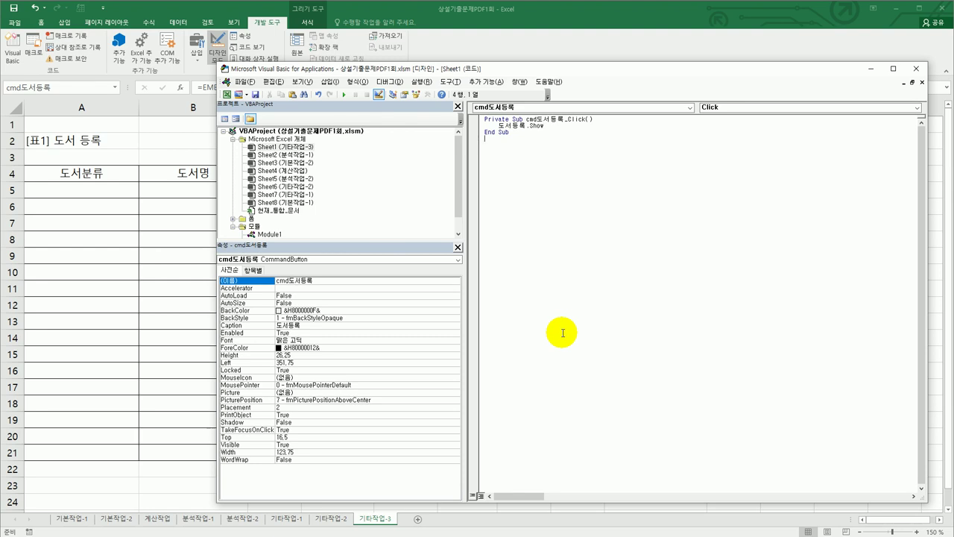
Open the code of the 도서등록 user form and create its UserForm Initialize event procedure
double_click(246, 219)
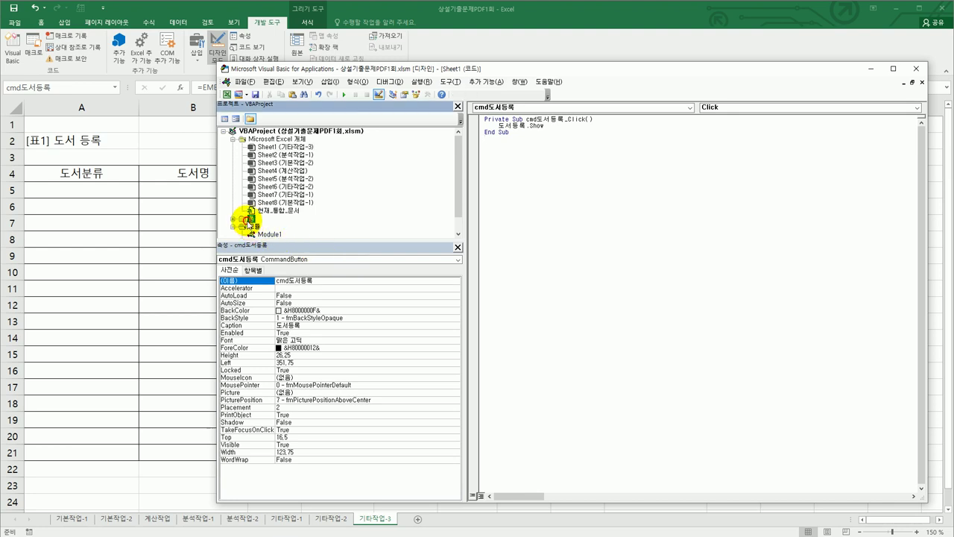
double_click(252, 225)
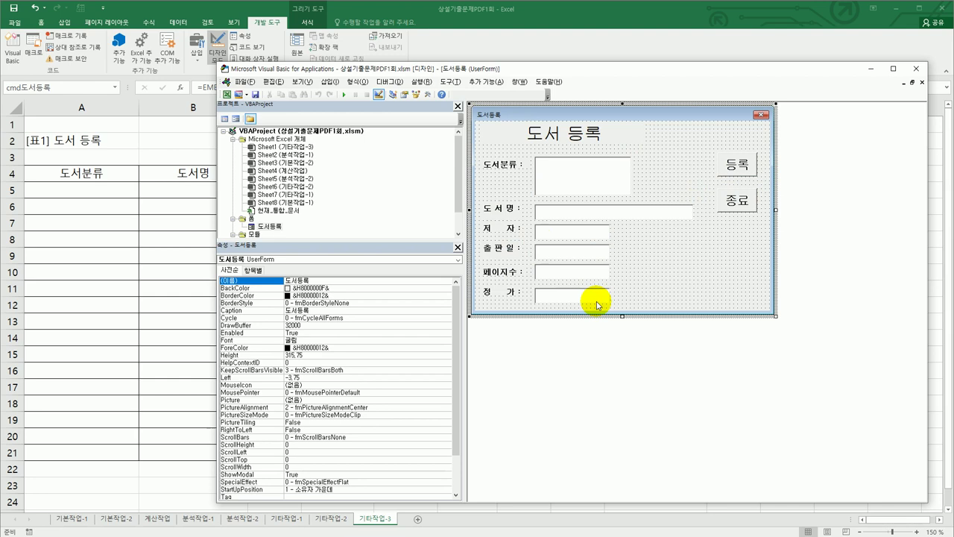
left_click(224, 118)
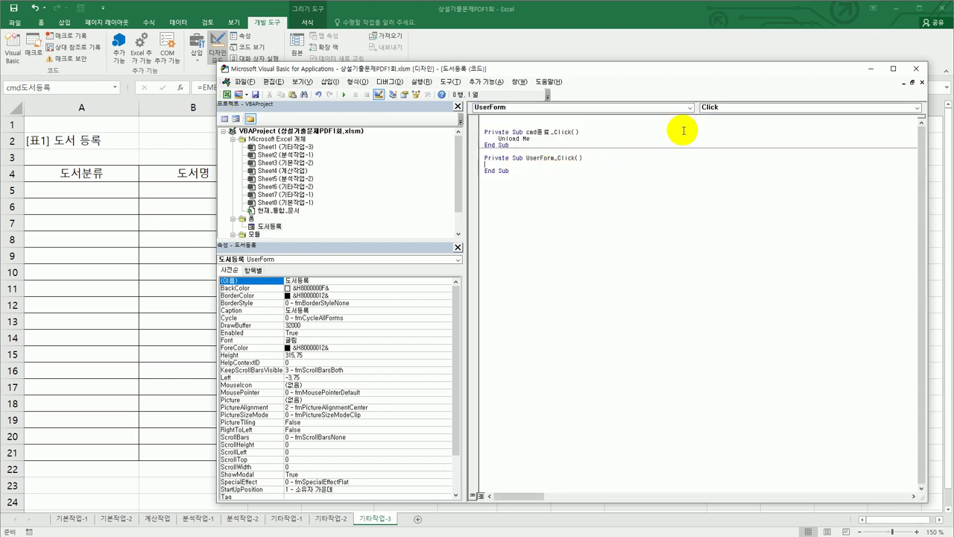
left_click(743, 108)
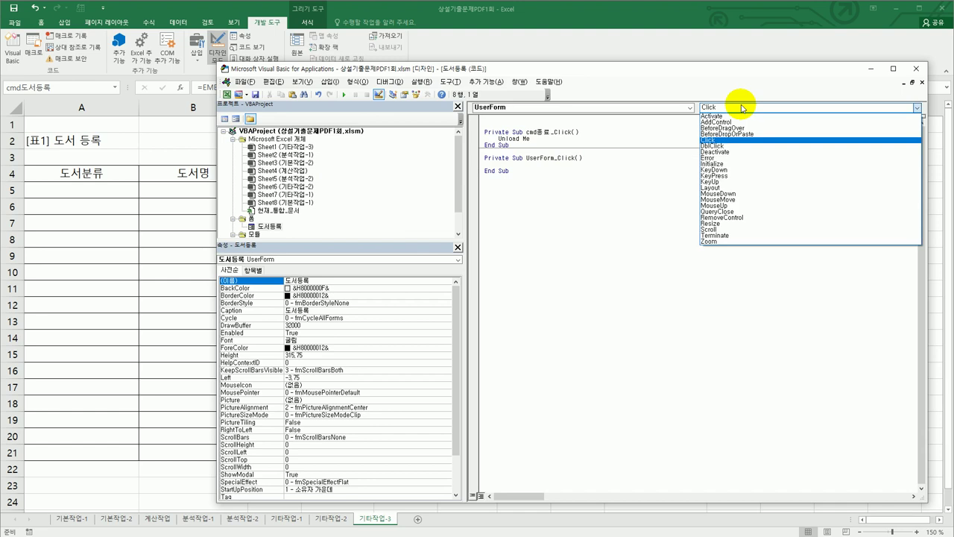
left_click(740, 165)
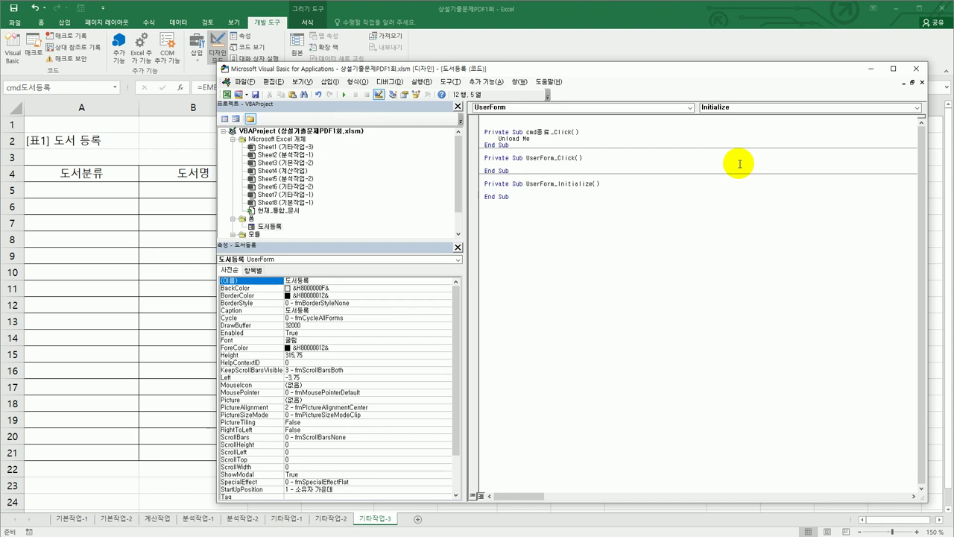
Write lst도서분류.RowSource = "I5:I11" in the UserForm_Initialize procedure
type("st")
type("도서분ㄹ")
type("ㅠ.ro")
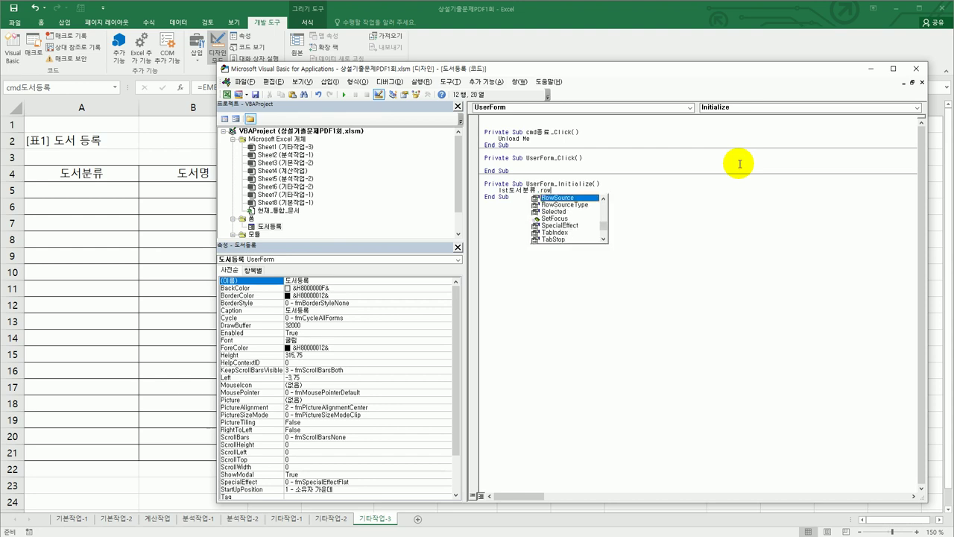
type(" = ")
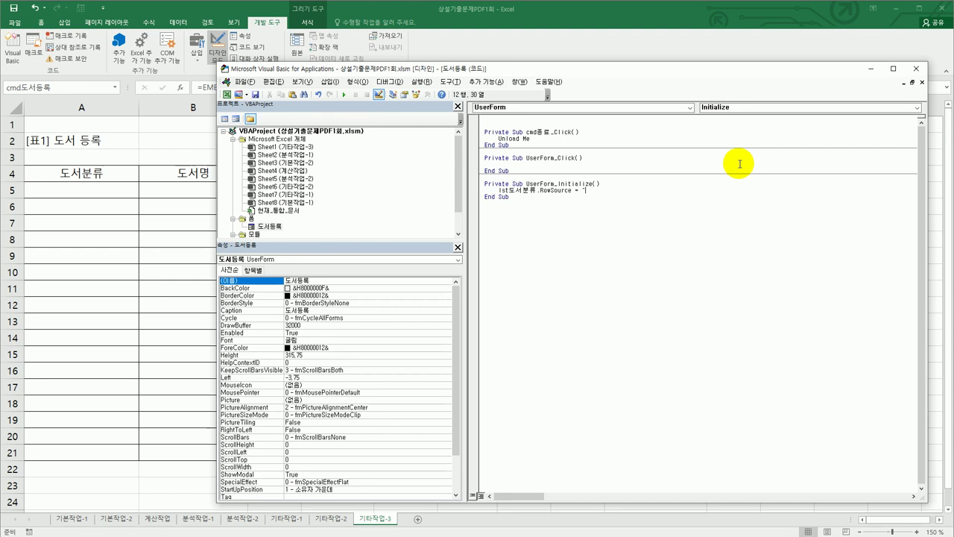
type("l")
type("5:I11\"")
key("Down")
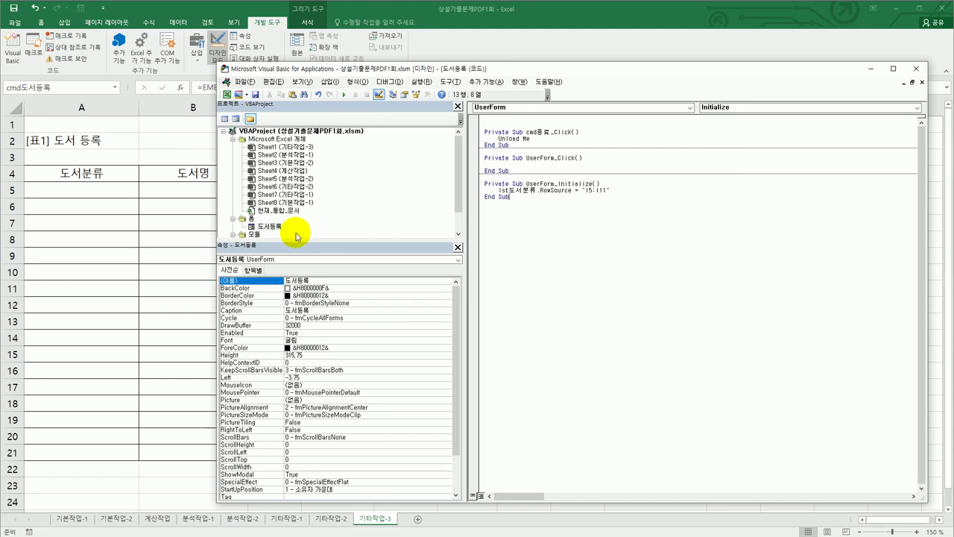
Return to the 도서등록 form design and create the Click event procedure for the 등록 button
left_click(267, 228)
double_click(266, 230)
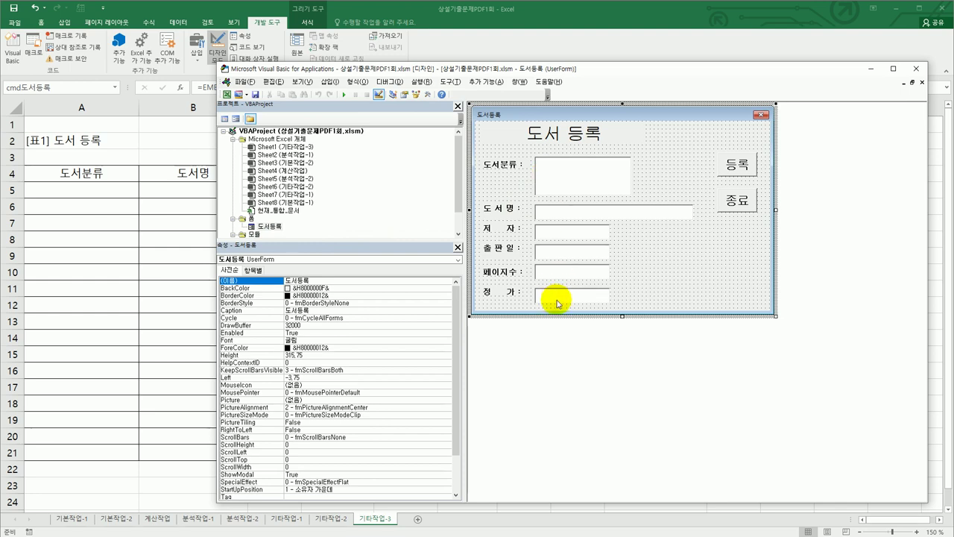
left_click(754, 167)
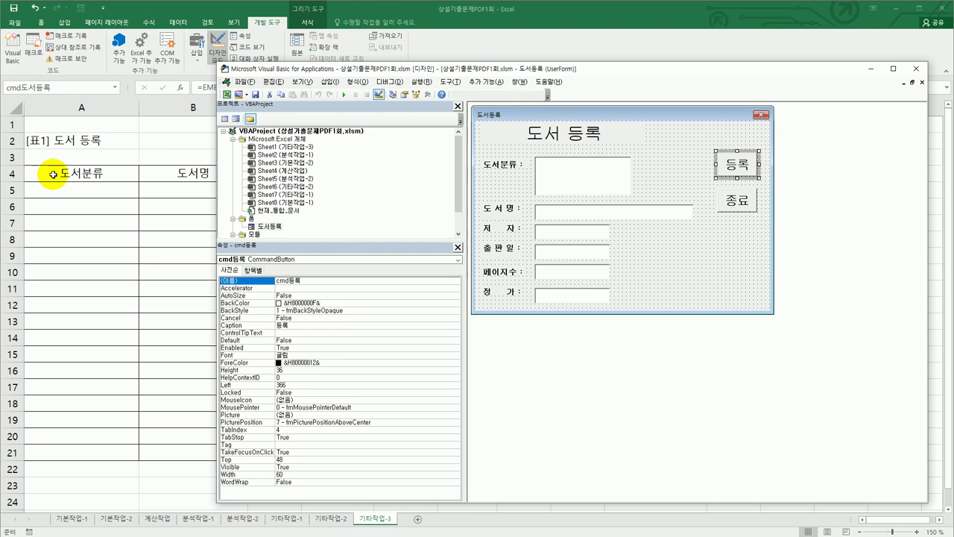
double_click(735, 168)
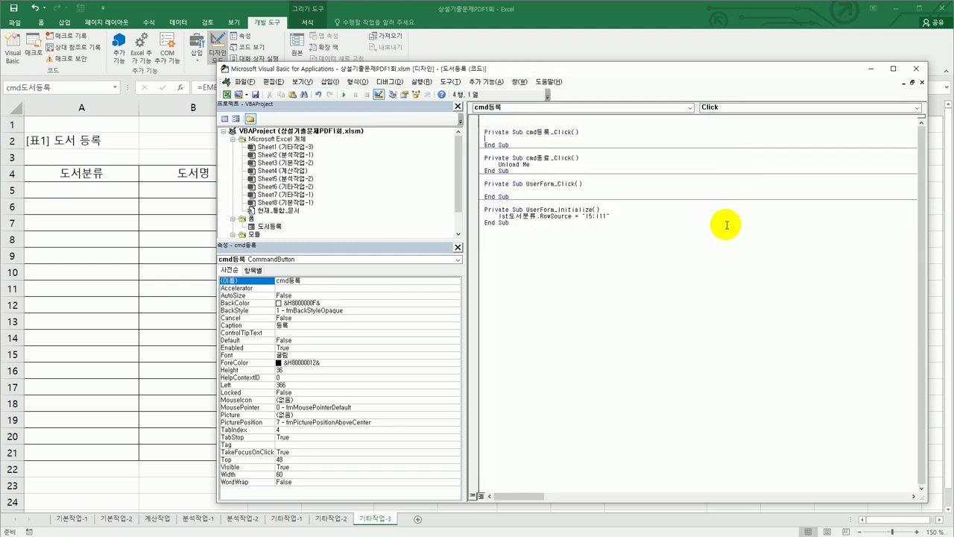
Check the 도서 등록 table's header and first entry rows, and write i = Range("a4").CurrentRegion.Rows.Count + 4 in the cmd등록_Click procedure
left_click(871, 68)
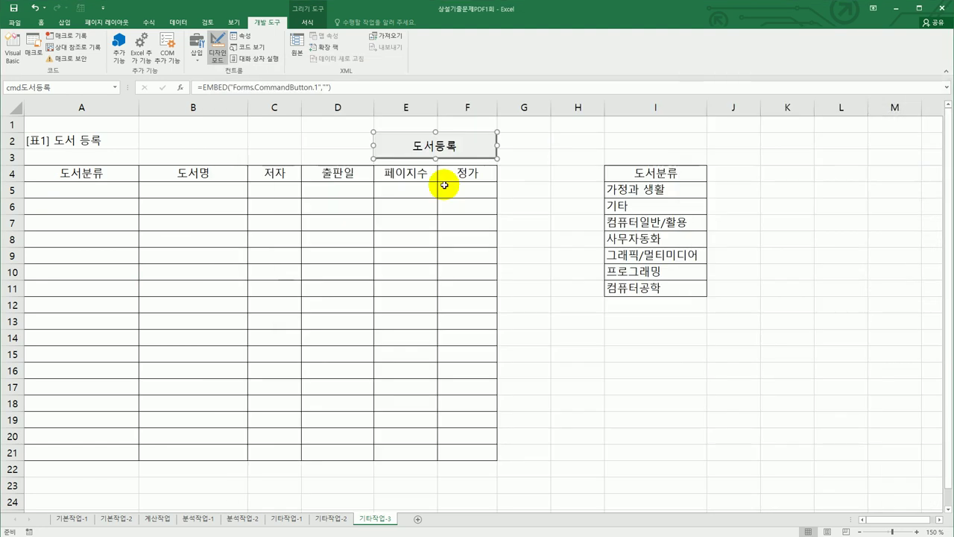
left_click(84, 179)
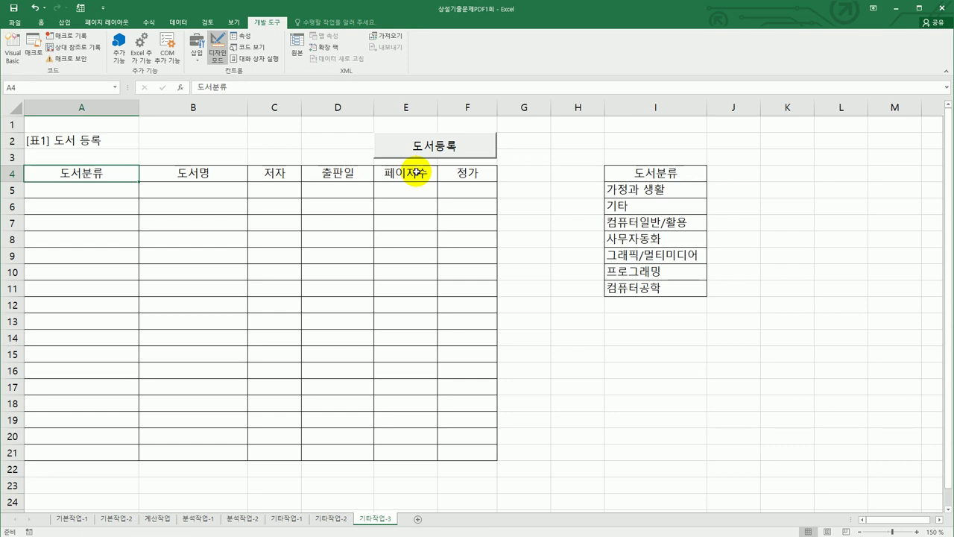
left_click(126, 196)
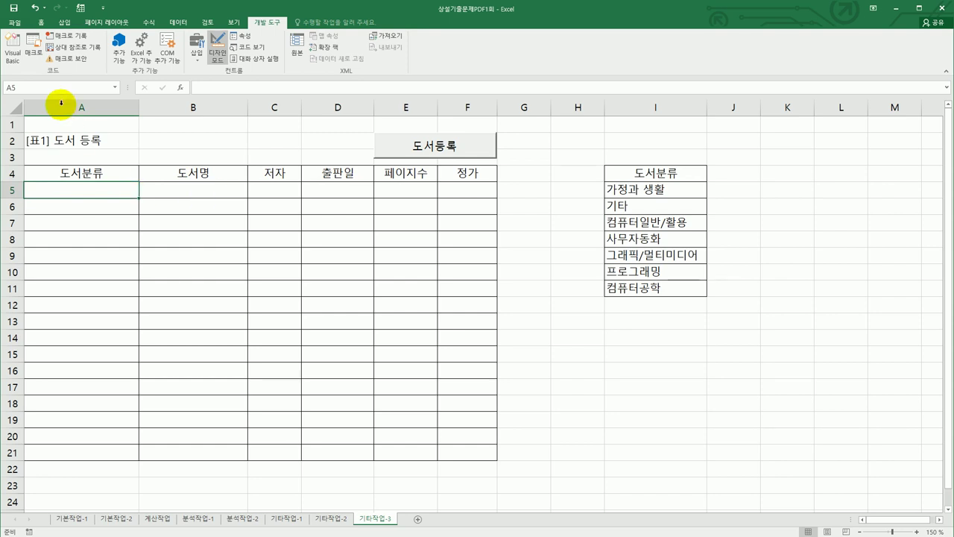
left_click(13, 50)
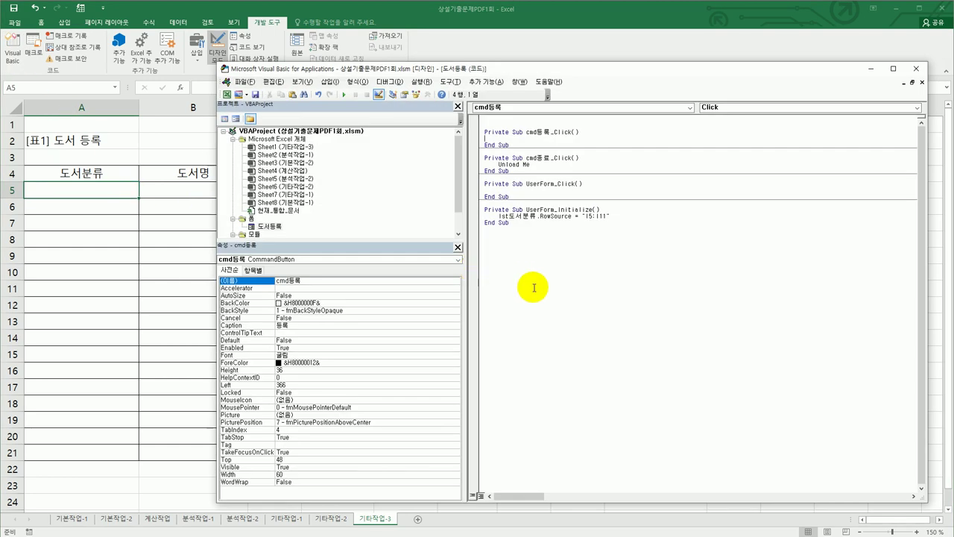
key("Return")
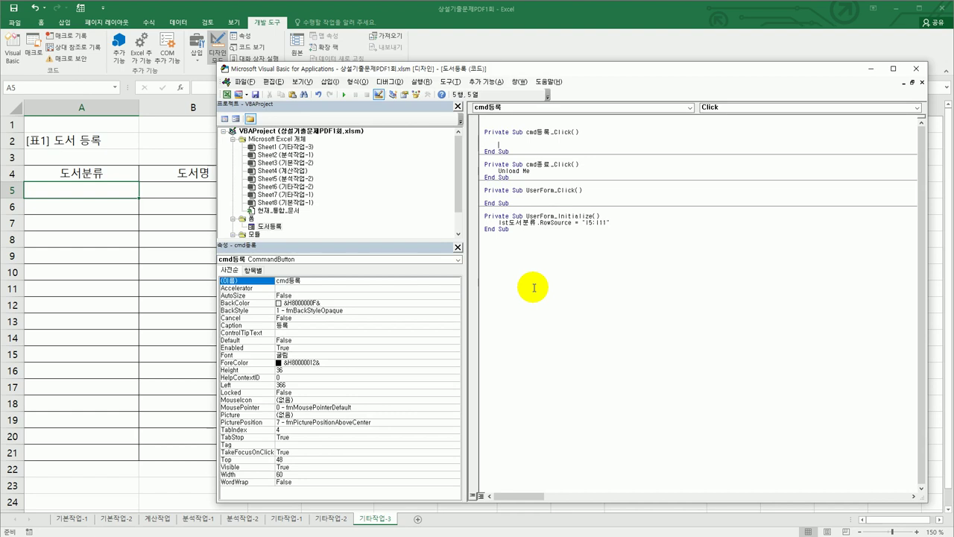
type("i = range(\"")
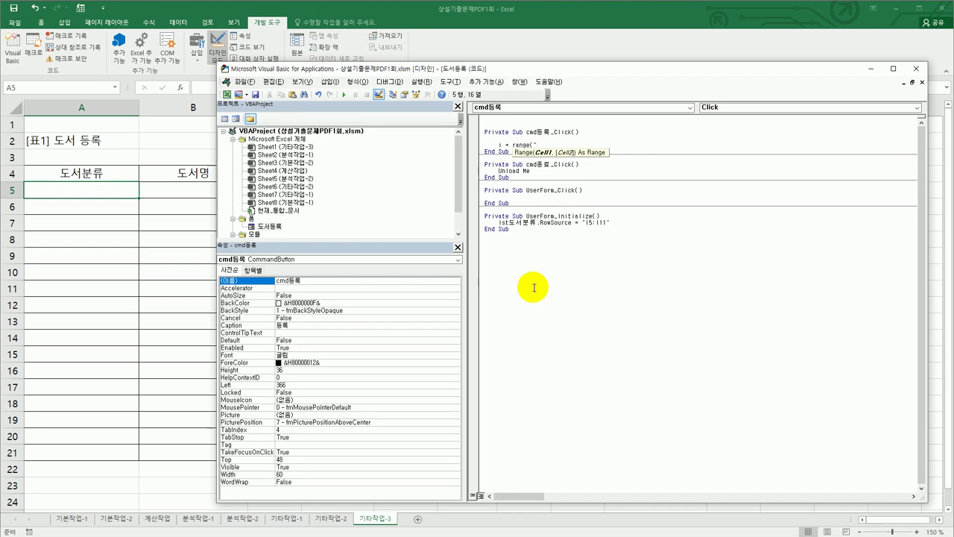
type("a4\").cu")
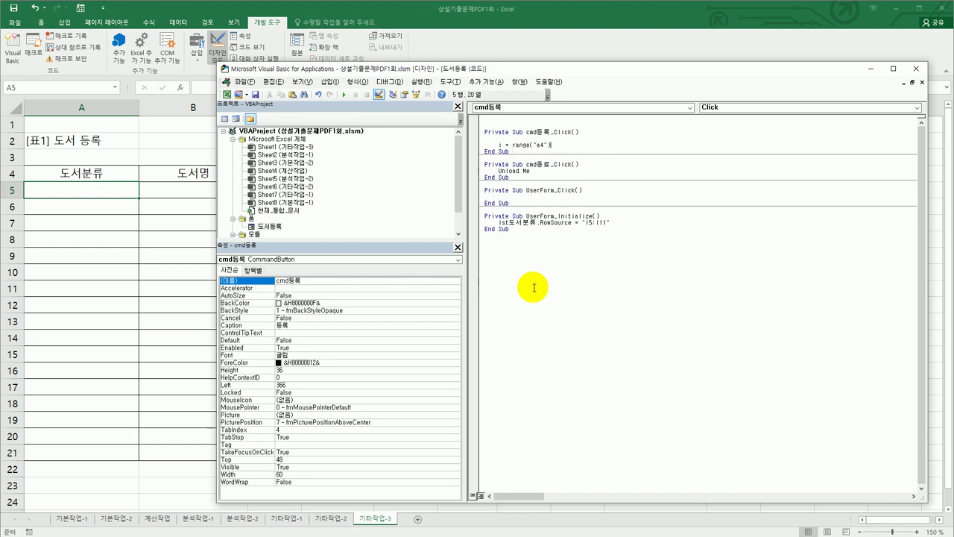
key("Down")
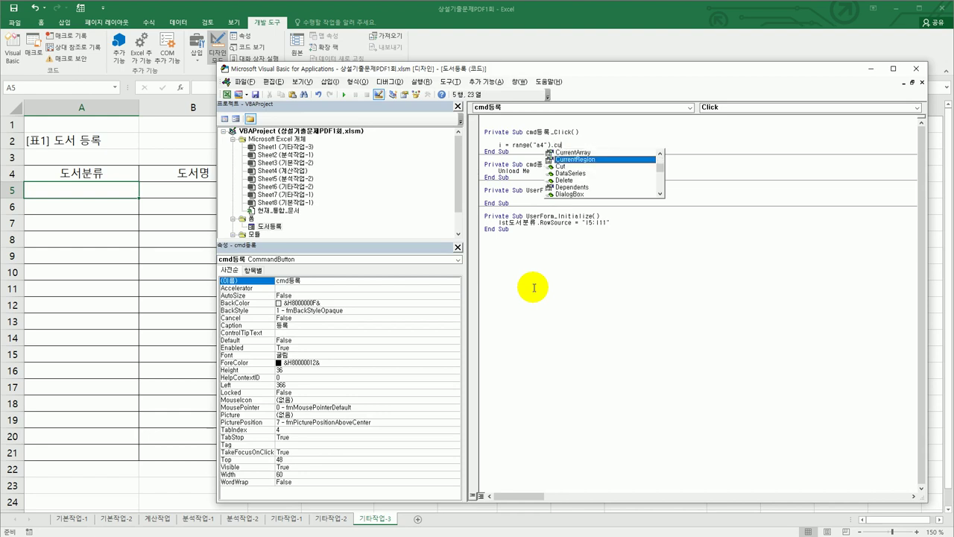
key("Tab")
type(".rows.Count +")
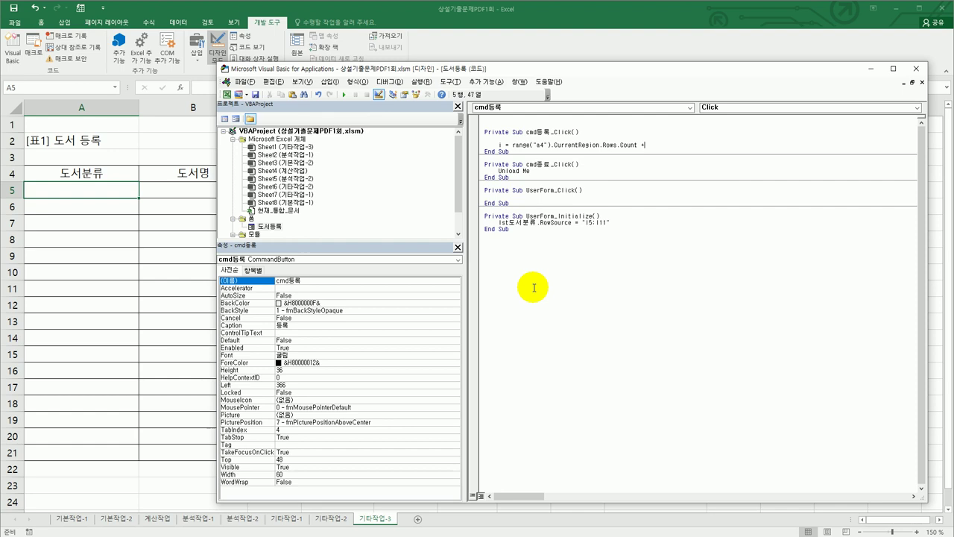
type("4")
key("Return")
key("Return")
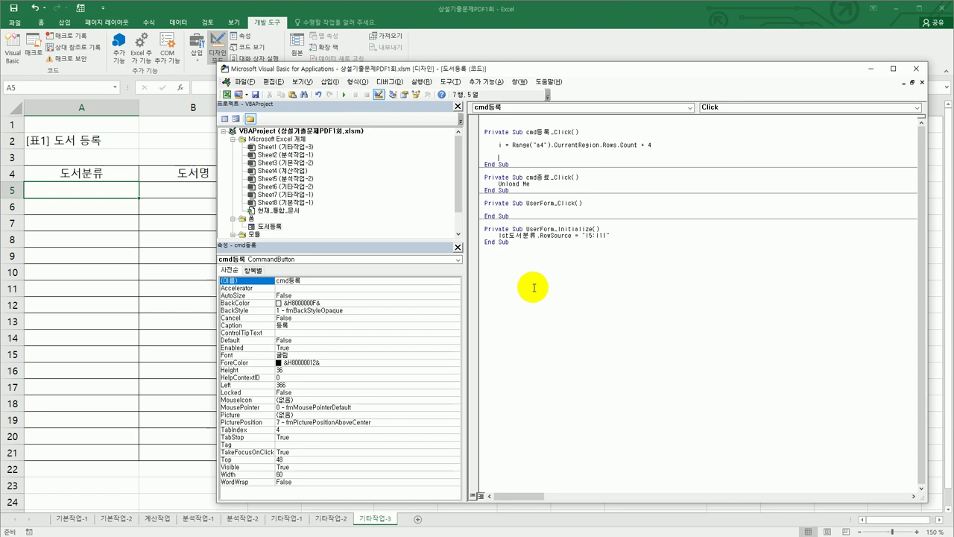
Add the statement Cells(i, 1) = lst도서분류.List(lst도서분류.ListIndex, 0) to the cmd등록_Click procedure
type("cells(")
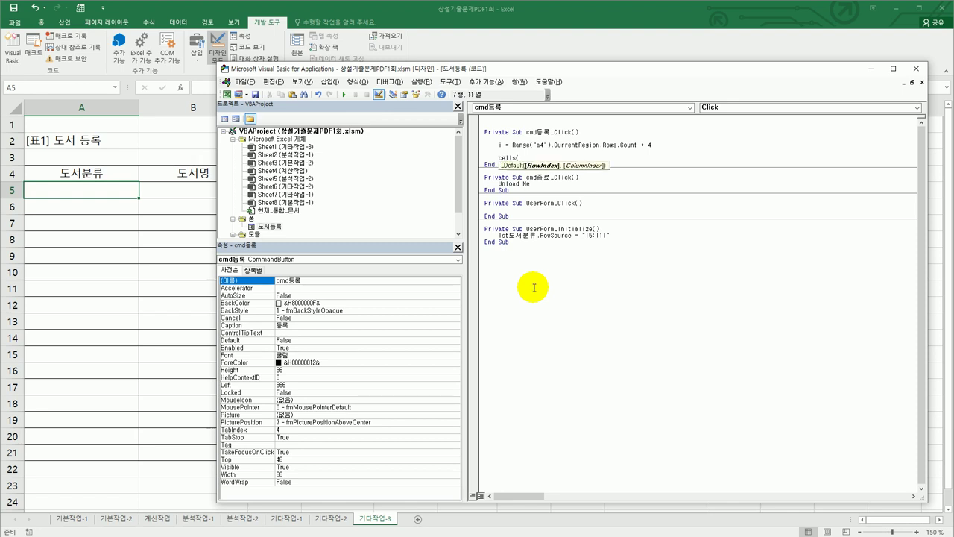
type("i,2")
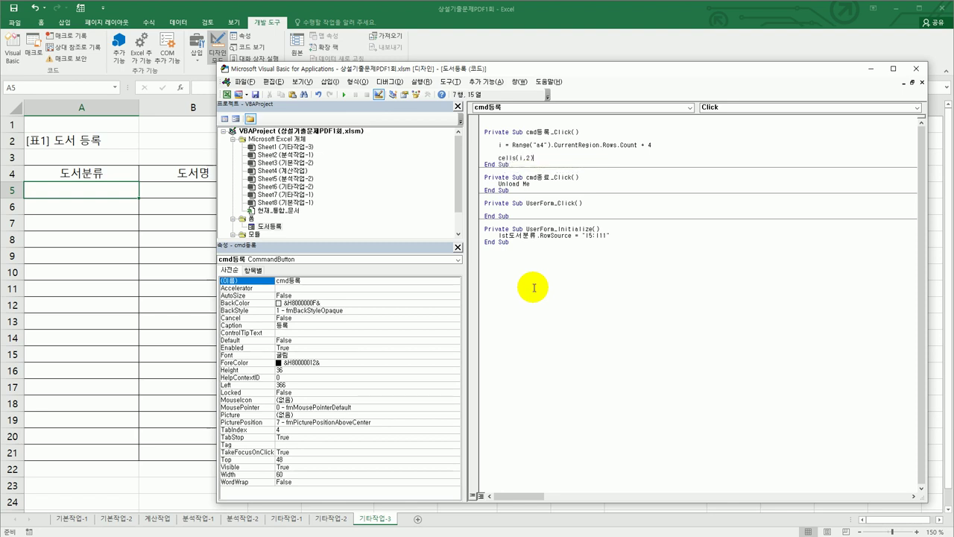
key("BackSpace")
type("1) ")
type("=")
type("lst")
type("ㄷㅎㅅ")
key("BackSpace")
key("BackSpace")
type("ㅗㅅㅓㅂㅜㄴㄹ")
type(".")
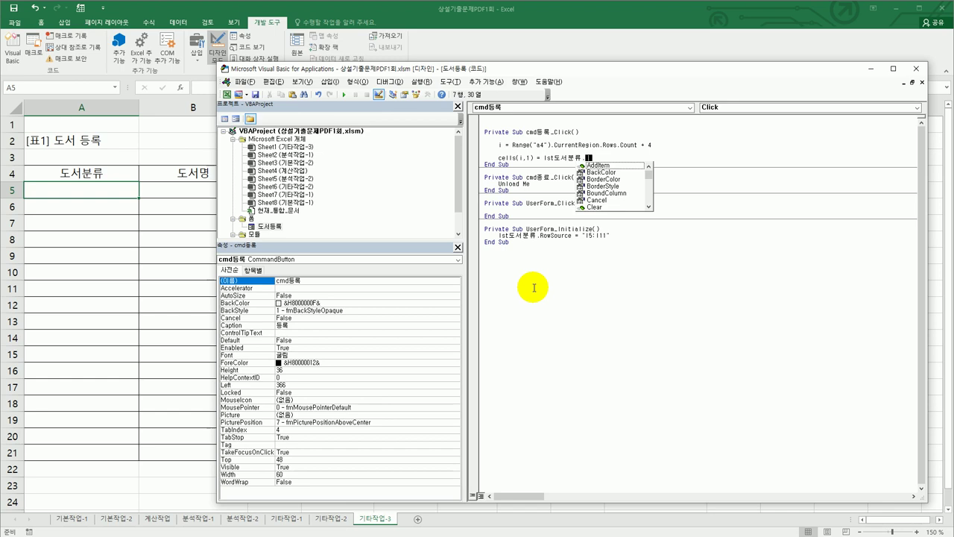
type("list")
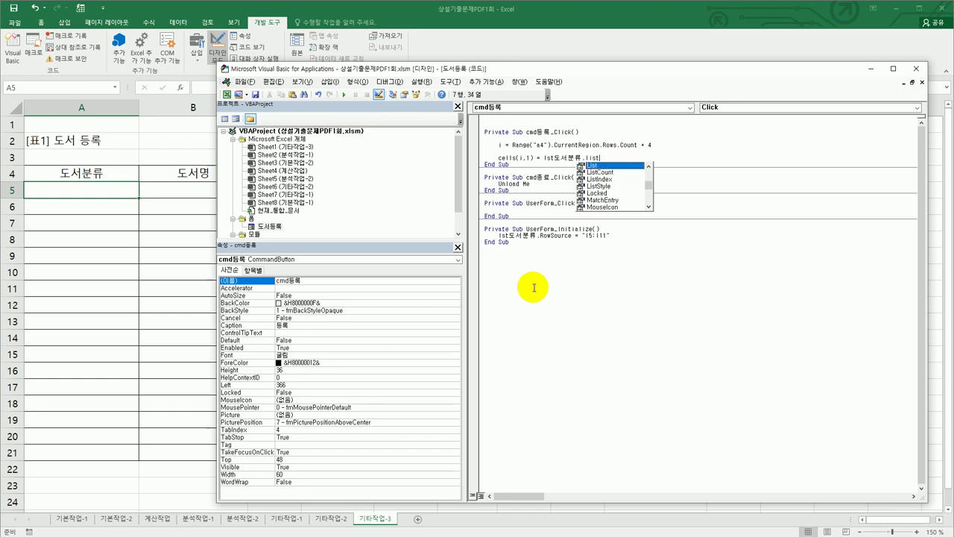
key("Tab")
type("(")
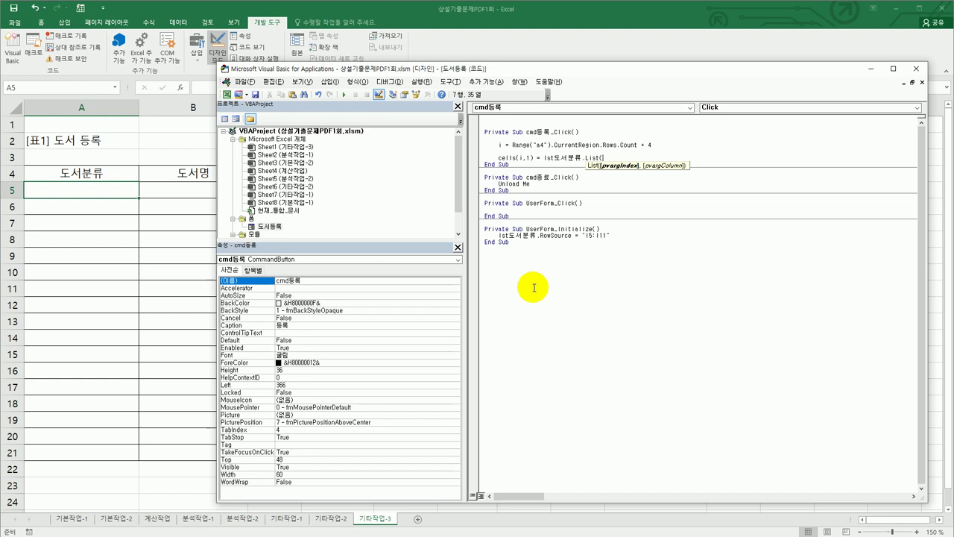
type("lst도서분류.listin ,0")
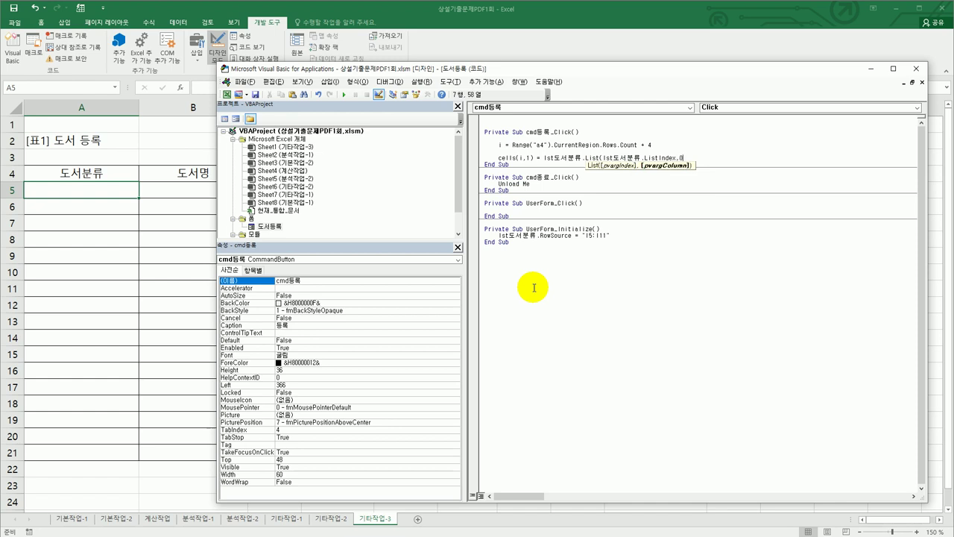
type(")")
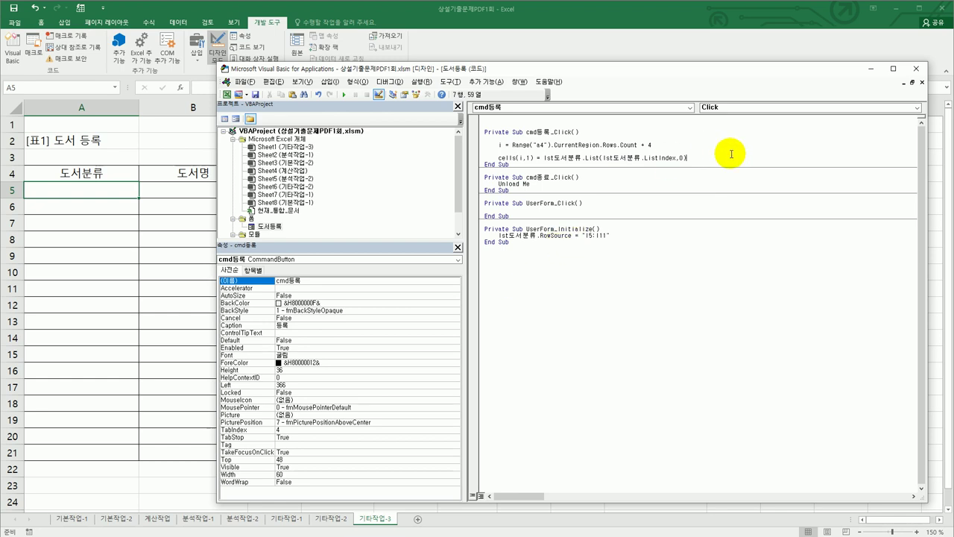
Return to the worksheet, turn off design mode and open the 도서등록 form from its button, placing it below the table header
left_click(915, 72)
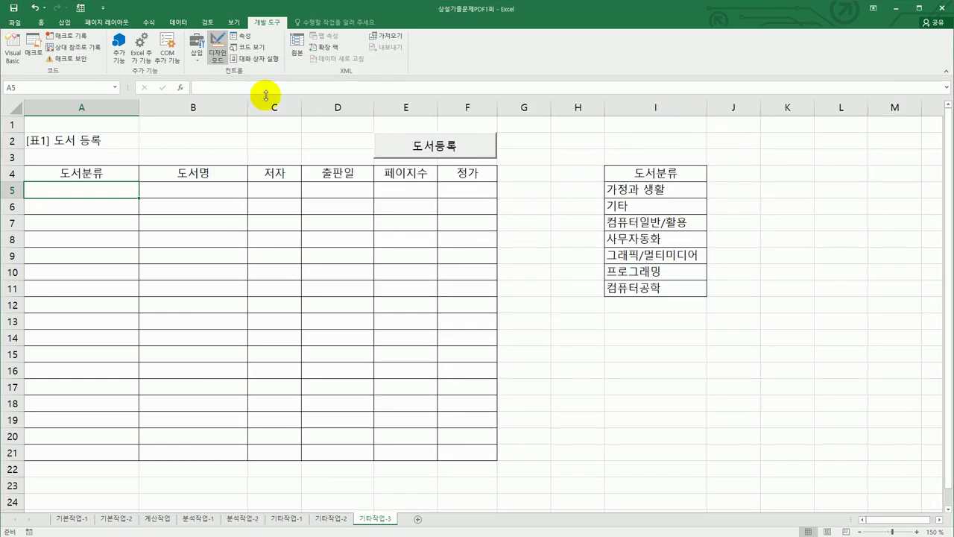
left_click(563, 374)
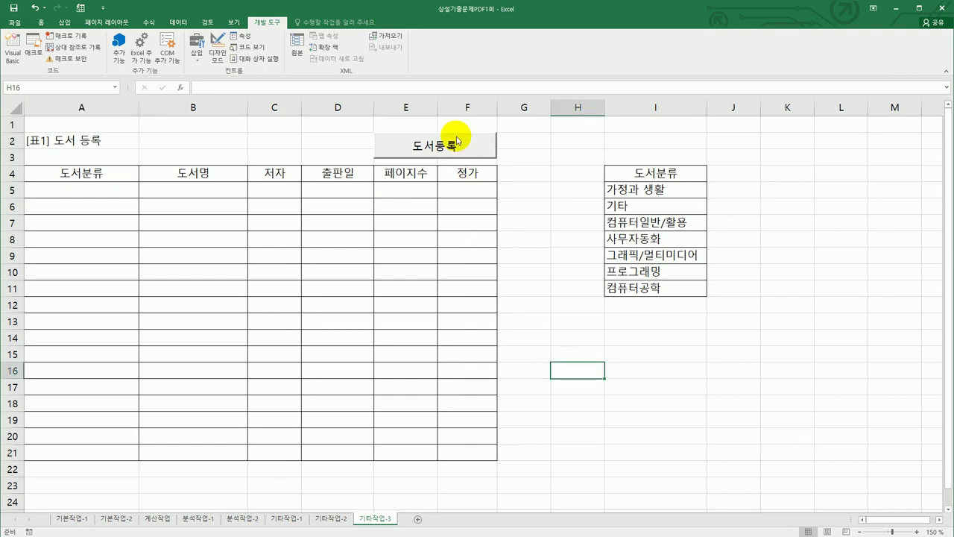
left_click(456, 146)
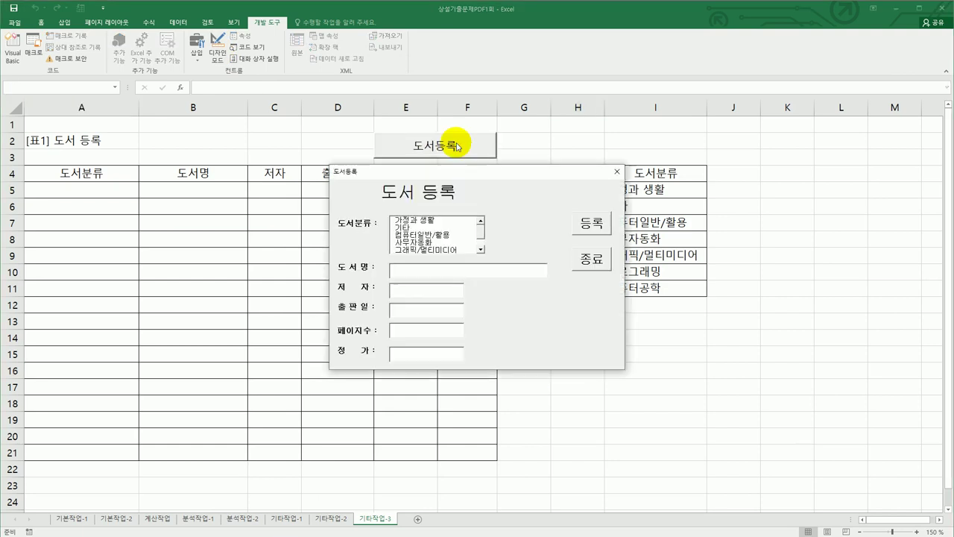
left_click_drag(471, 178, 379, 210)
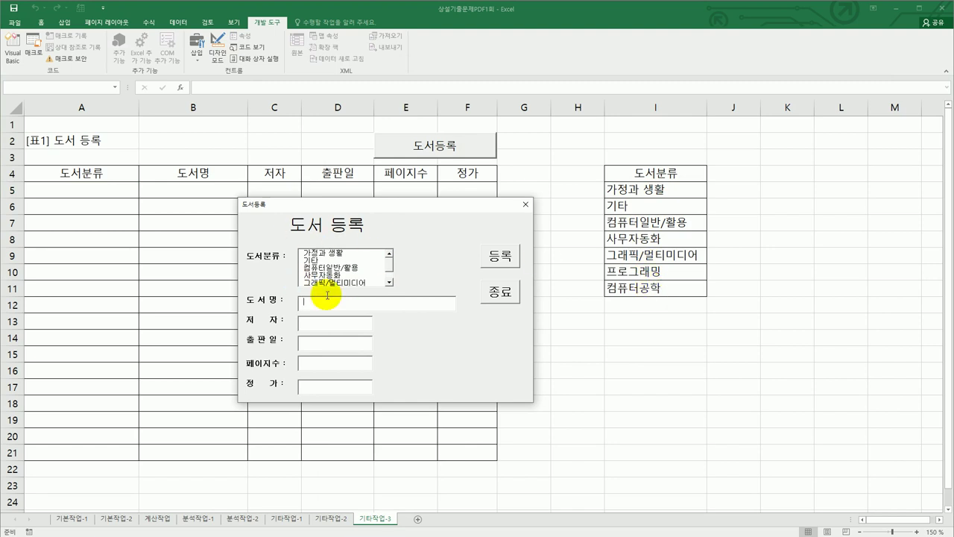
Try selecting the 기타, 가정과 생활, 컴퓨터일반/활용 and 사무자동화 entries in the form's 도서분류 list
left_click(329, 261)
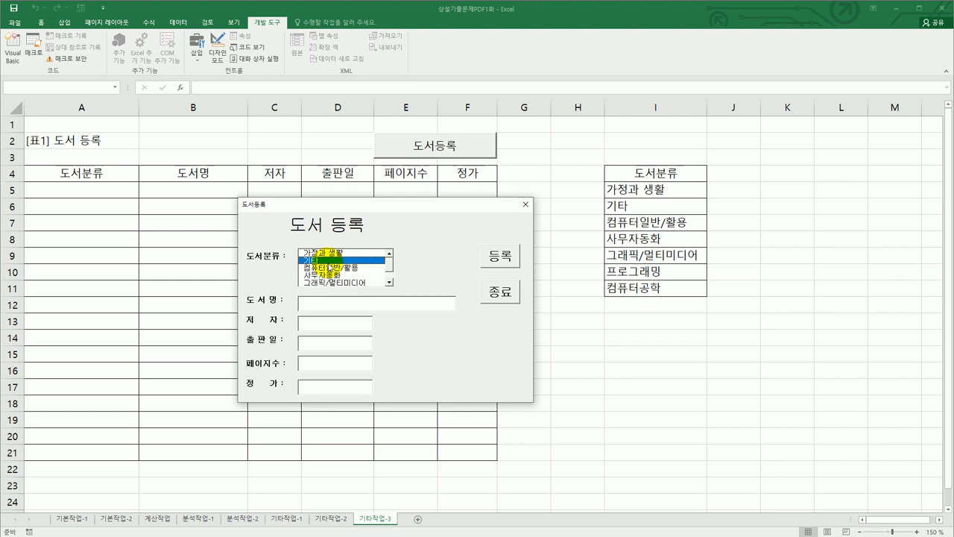
left_click(327, 254)
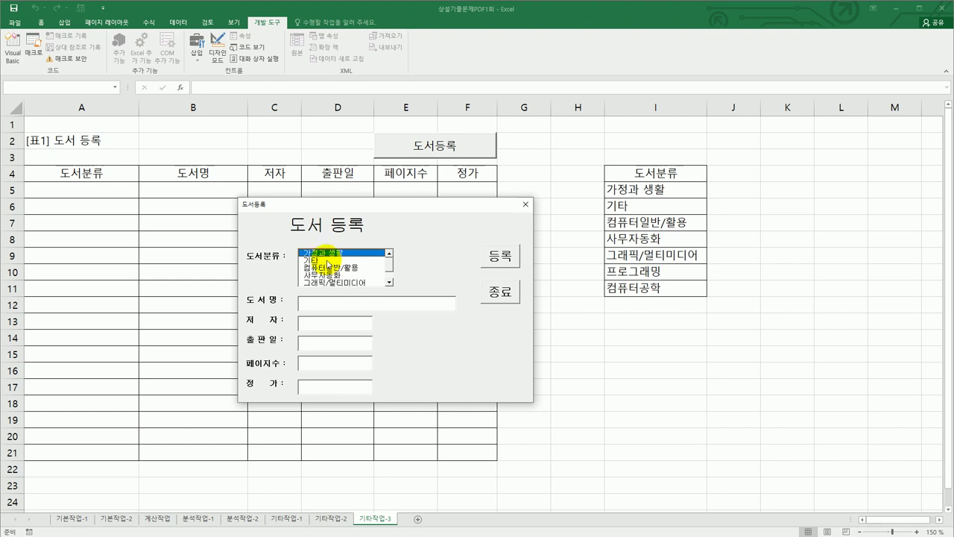
left_click(328, 261)
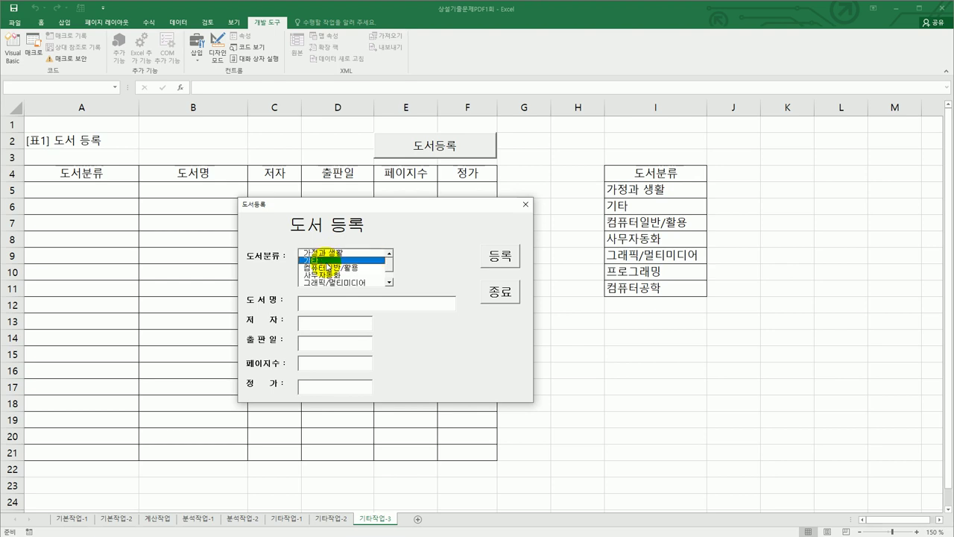
left_click(329, 253)
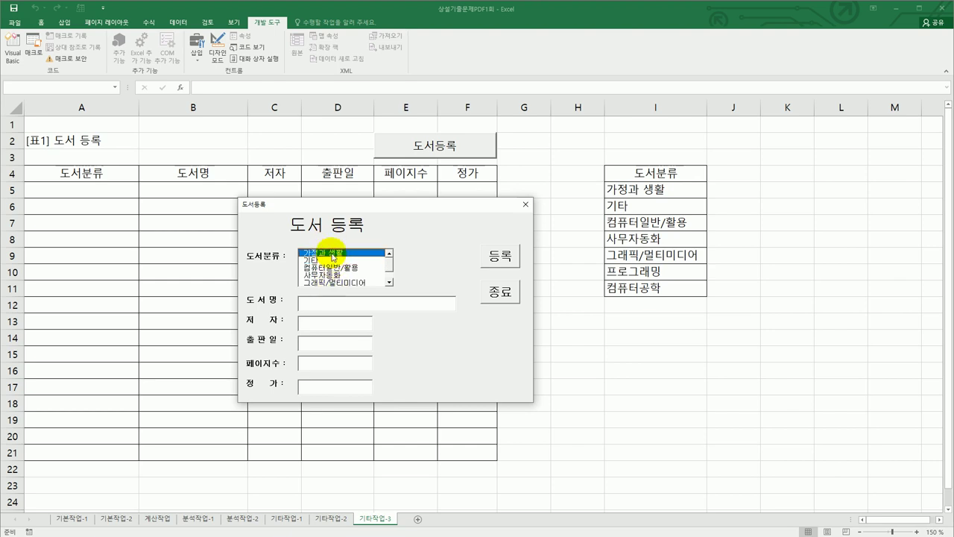
left_click(328, 266)
left_click(328, 274)
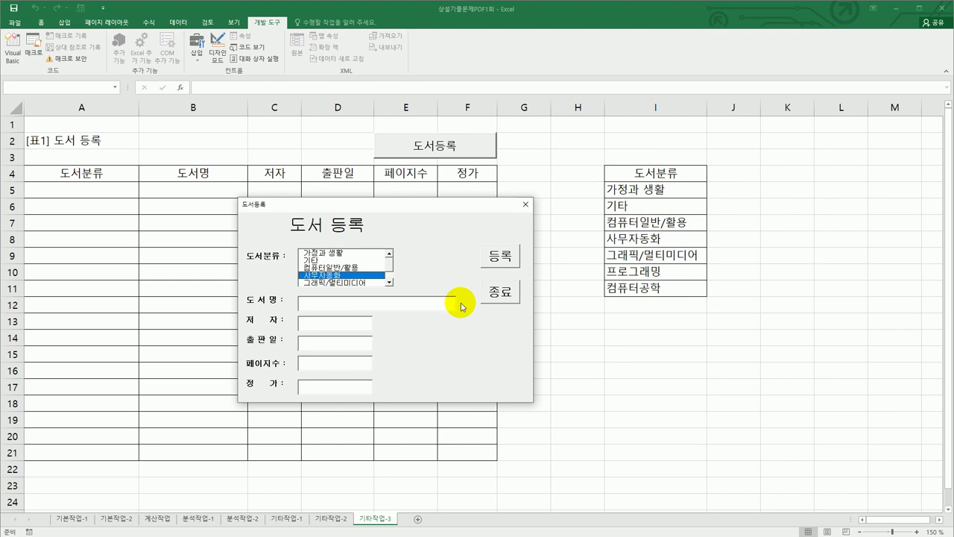
Test the form by registering the category 가정과 생활, exit the form and clear the test entry from cell A5
left_click(363, 254)
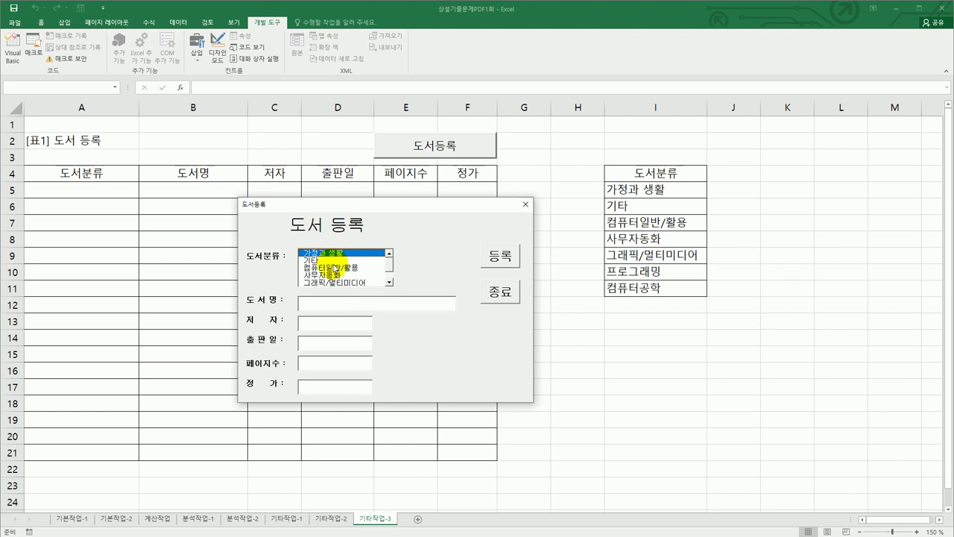
left_click(503, 261)
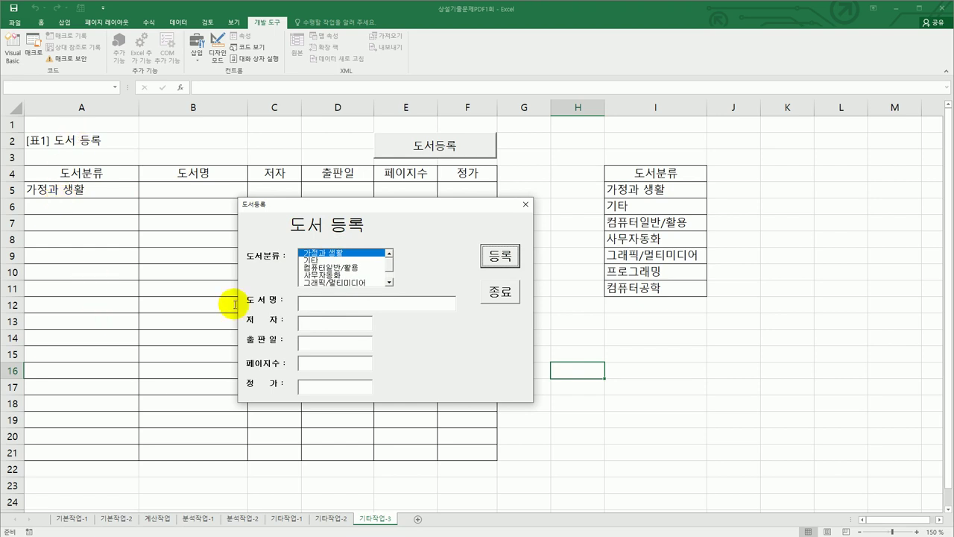
left_click(500, 292)
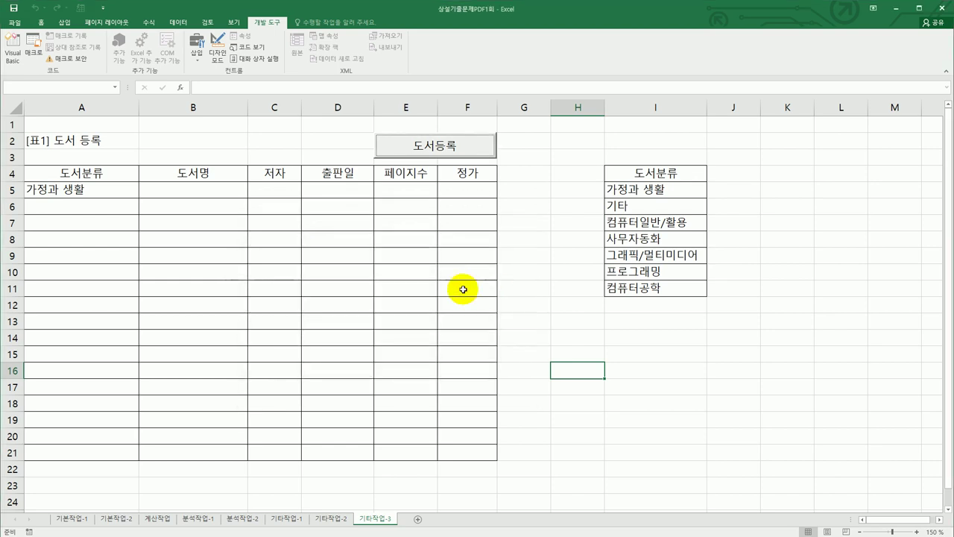
left_click(112, 195)
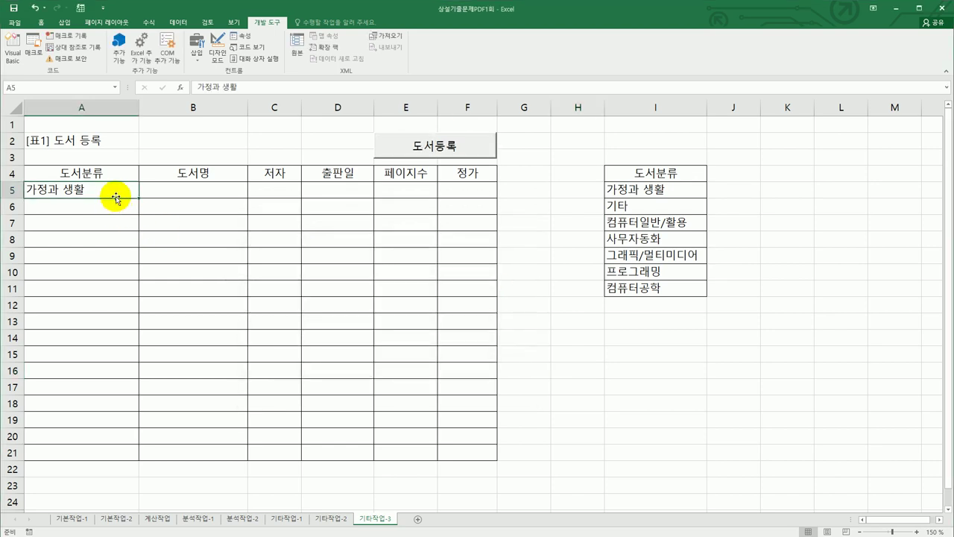
key("Delete")
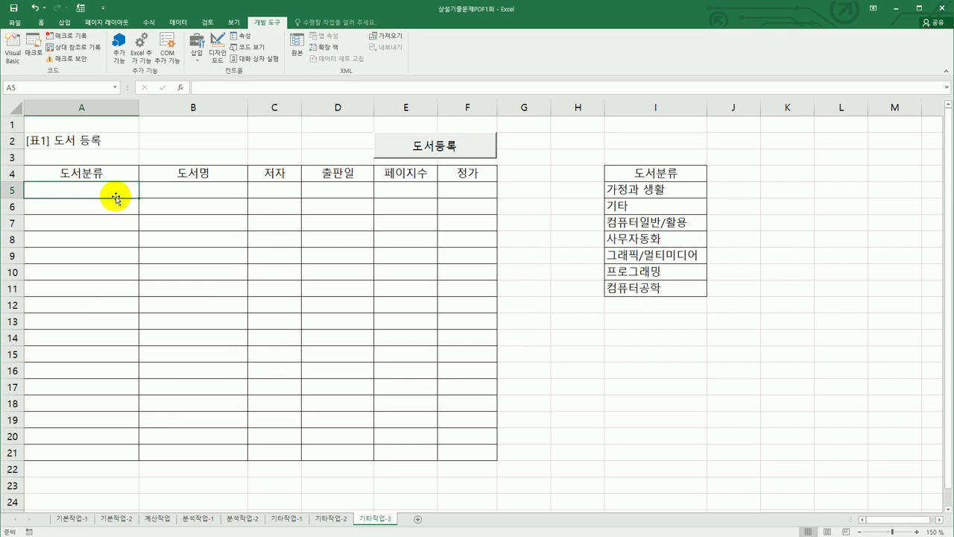
Reopen the form code in the Visual Basic editor and begin a Cells(i, 2) = assignment below the Cells(i, 1) line in cmd등록_Click
left_click(13, 53)
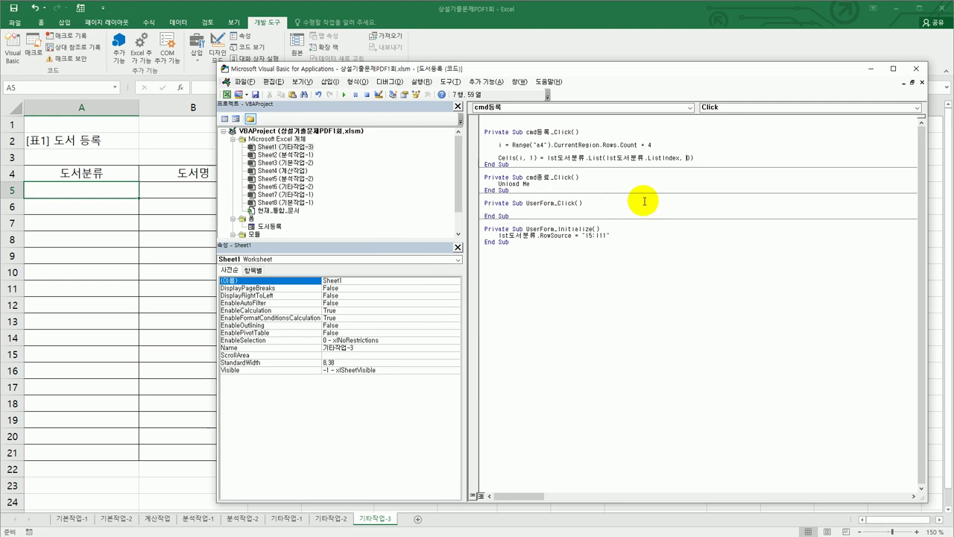
left_click(723, 161)
left_click(717, 158)
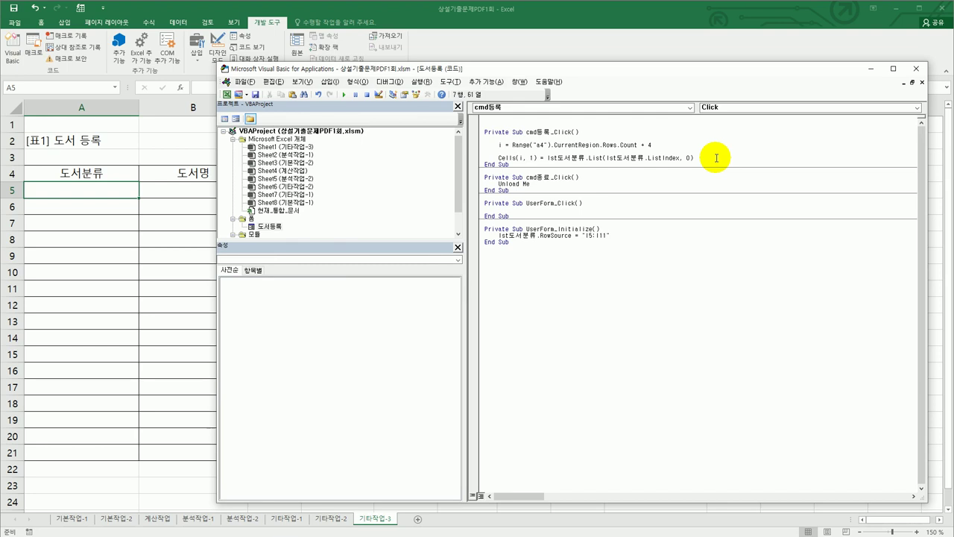
key("Return")
type("cell")
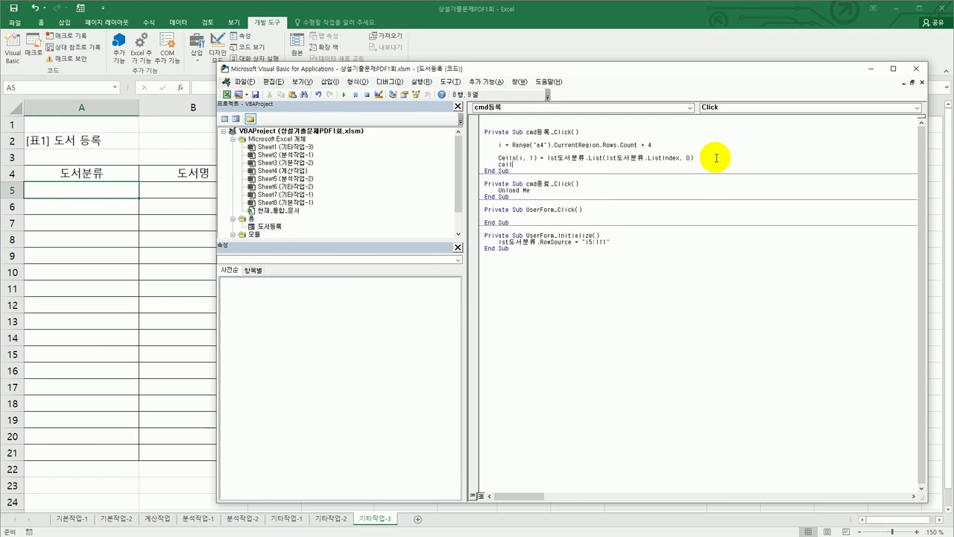
type("s(i,2) =")
Check the control names of the 도서명, 저자, 출판일, 페이지수 and 정가 text boxes on the 도서등록 form
double_click(265, 226)
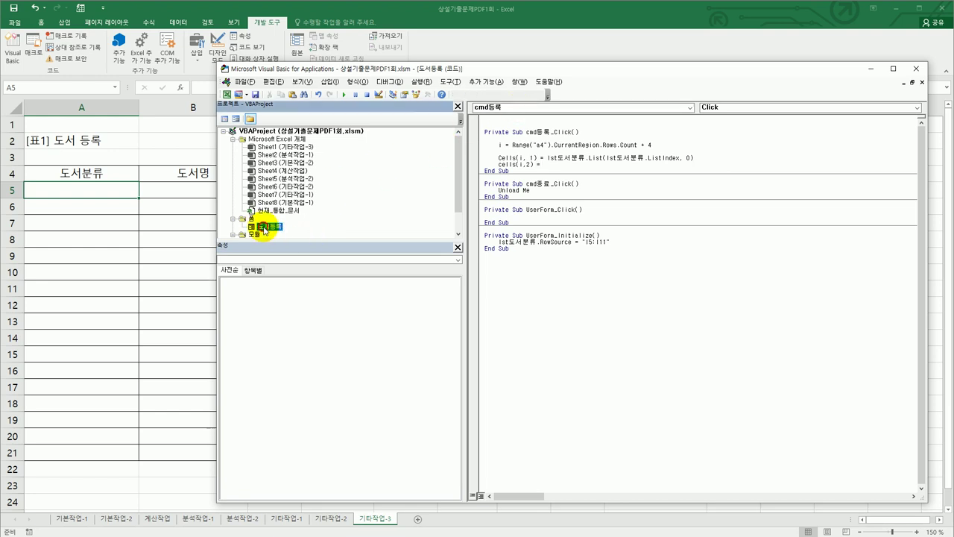
left_click(557, 213)
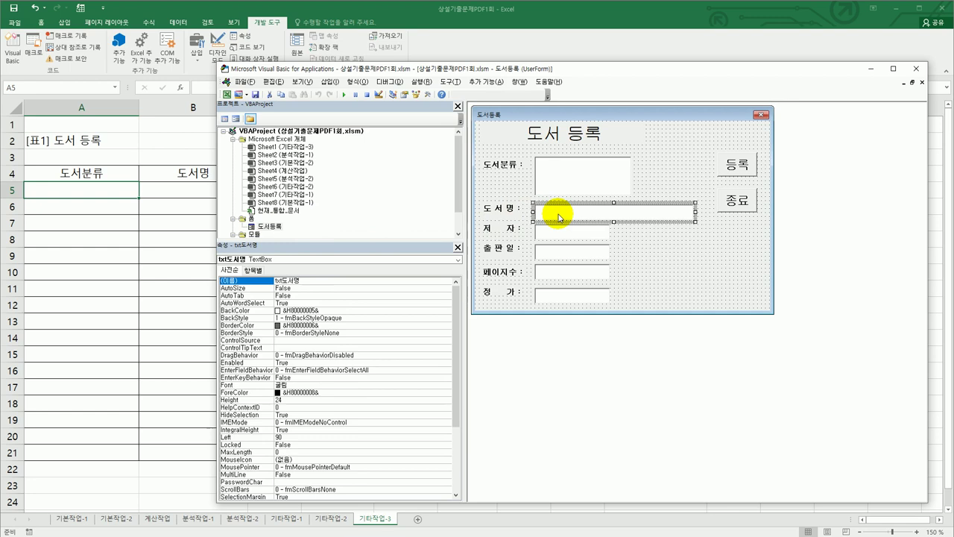
left_click(557, 232)
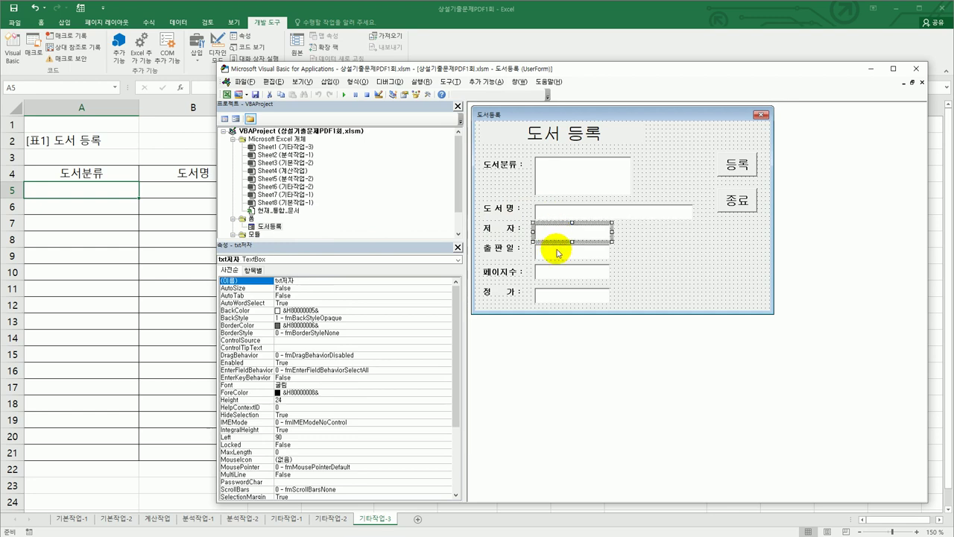
left_click(557, 252)
left_click(560, 274)
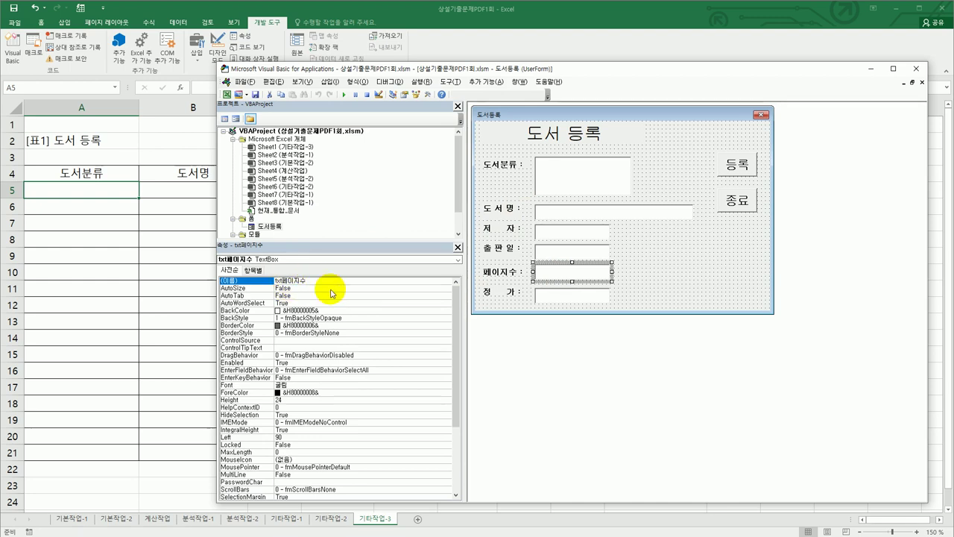
left_click(549, 297)
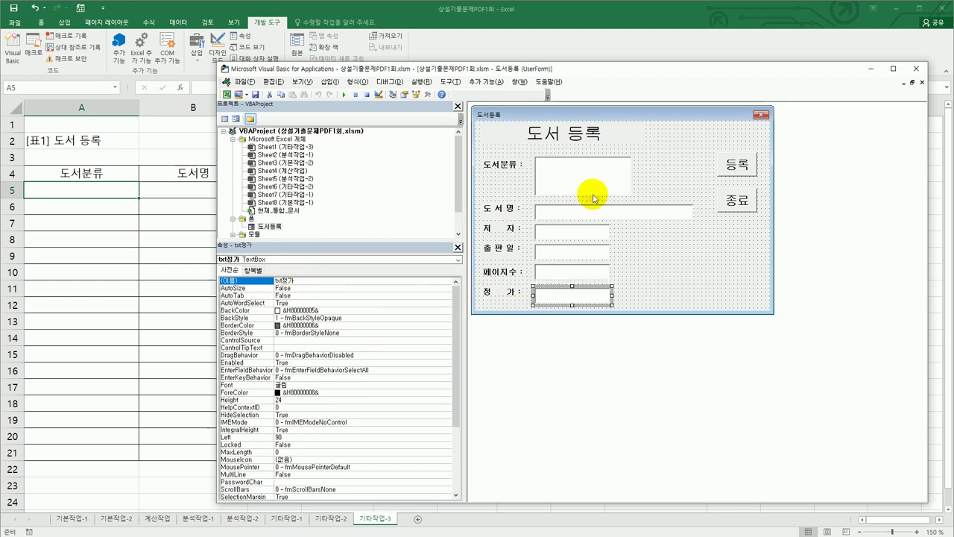
Return to the cmd등록_Click code and complete the second-column assignment as Cells(i, 2) = txt도서명
double_click(737, 166)
left_click(558, 165)
type("txt도서명")
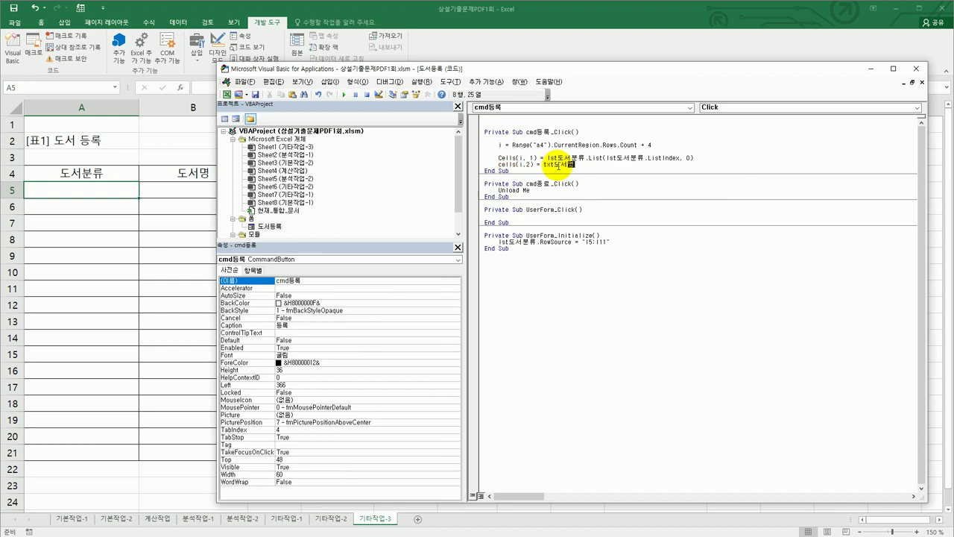
Duplicate the txt도서명 line below itself and change the copy to Cells(i, 3) = txt저자
key("Return")
key("shift+Up")
key("ctrl+c")
key("shift+Down")
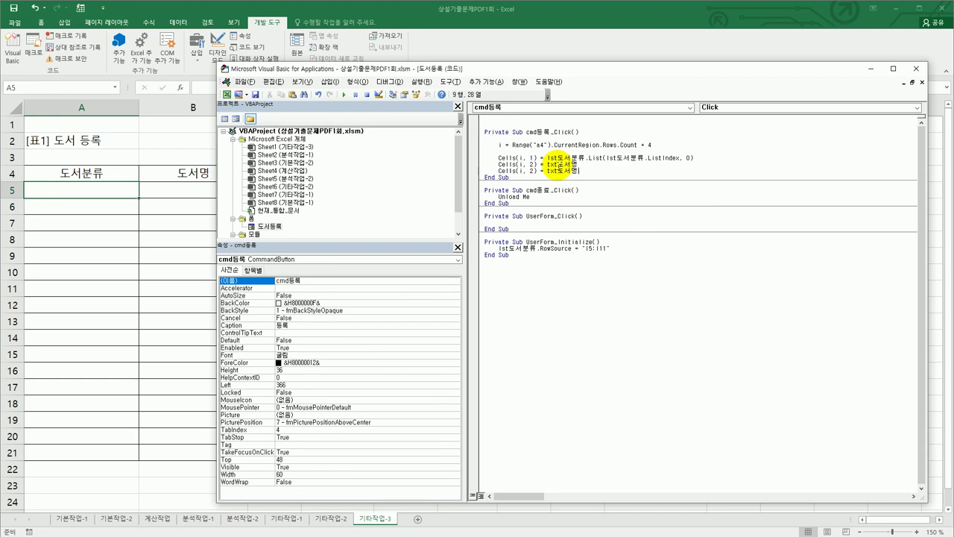
key("ctrl+v")
left_click(515, 171)
key("Delete")
type("3")
key("Right")
key("Right")
key("Right")
key("shift+End")
type("저자")
key("Return")
Paste another copy of the assignment line and change it to Cells(i, 4) = txt출판일
key("ctrl+v")
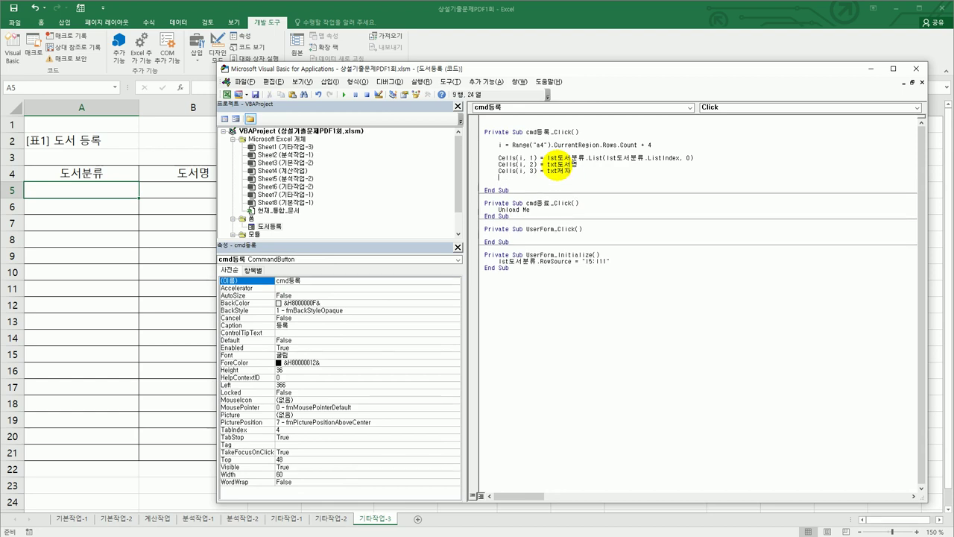
key("Left")
key("Left")
key("shift+Left")
type("4")
key("shift+End")
type("출판일")
Add another pasted assignment line and edit it to Cells(i, 5) = txt페이지수.Value
key("Return")
key("ctrl+v")
key("BackSpace")
type("5")
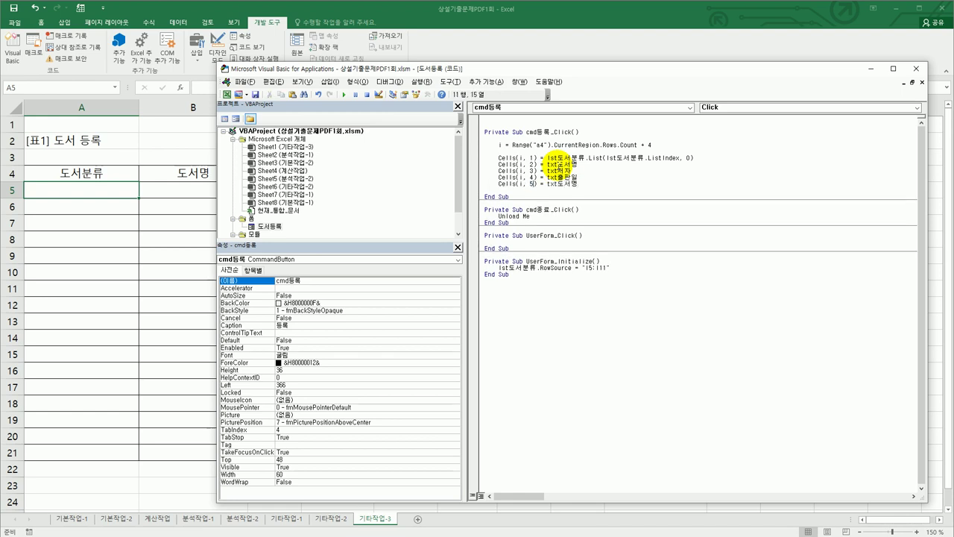
left_click(554, 183)
key("shift+End")
type("페이지수.va")
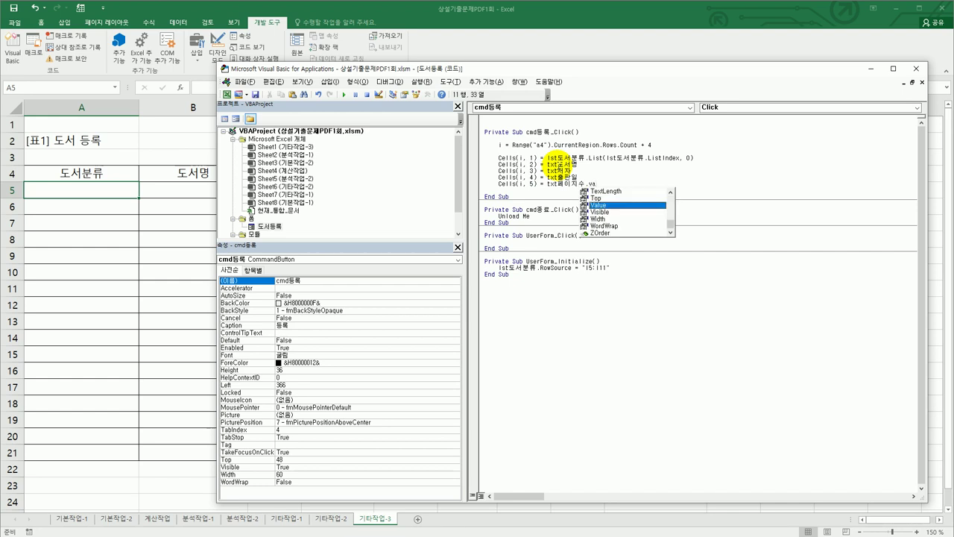
key("Tab")
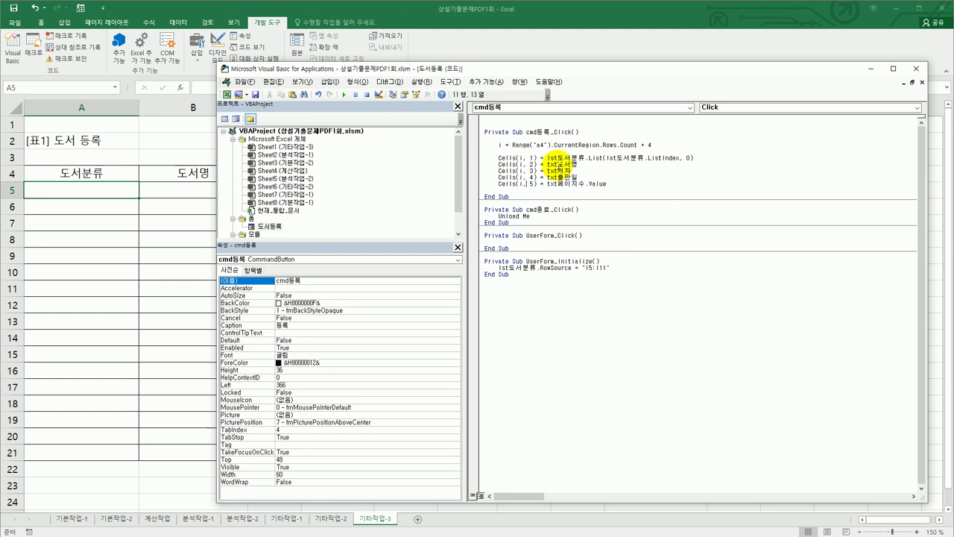
Add a sixth assignment from the copied line, edited to Cells(i, 6) = Format(txt정가, "#,###")
key("Return")
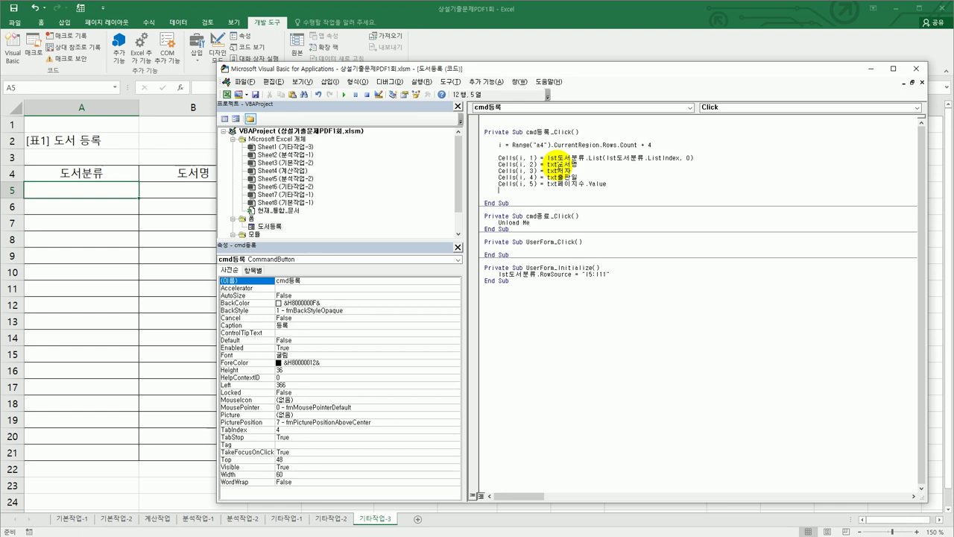
key("ctrl+v")
double_click(531, 190)
type("6")
left_click(547, 190)
type("g")
type("or")
type("mat(")
key("BackSpace")
key("BackSpace")
key("BackSpace")
type("ㅊ저자,")
key("BackSpace")
key("BackSpace")
type("가,")
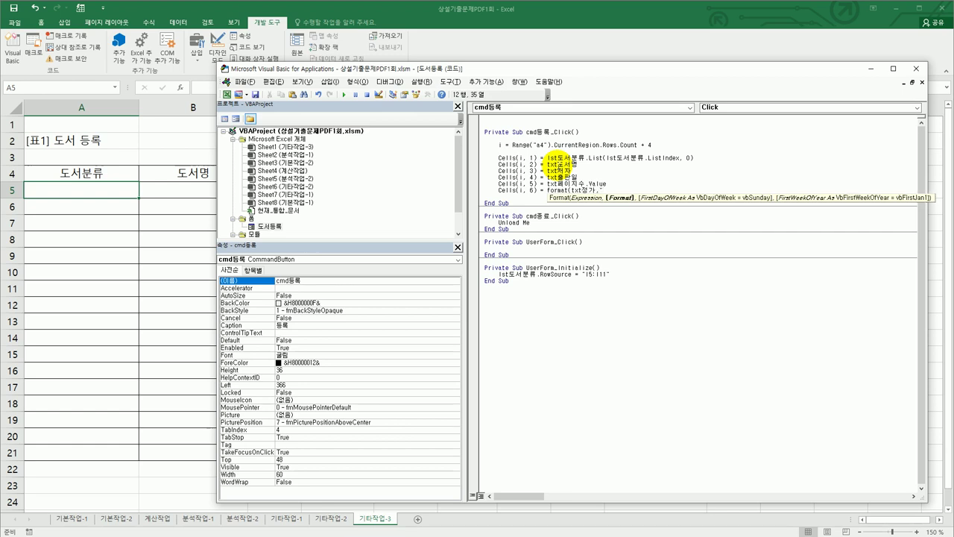
type("\"#,##")
type("0")
type("#")
type("\")")
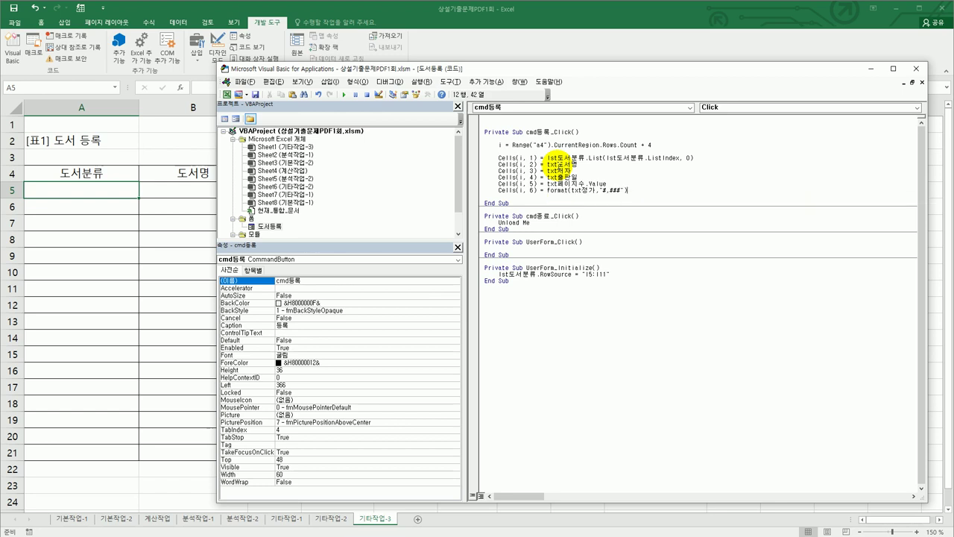
Review the finished assignments, especially the lst도서분류.List statement, the 정가 format and the RowSource range in UserForm_Initialize
left_click(558, 171)
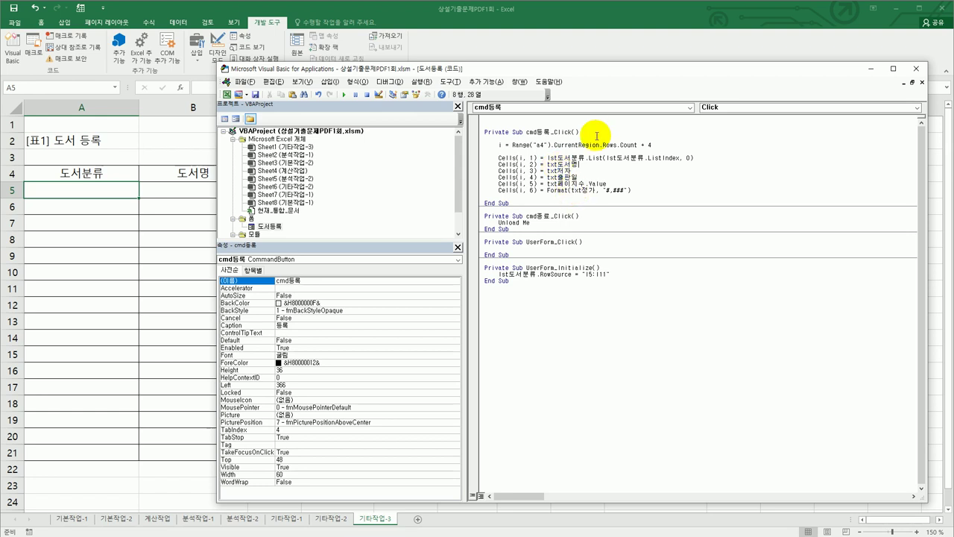
left_click(604, 172)
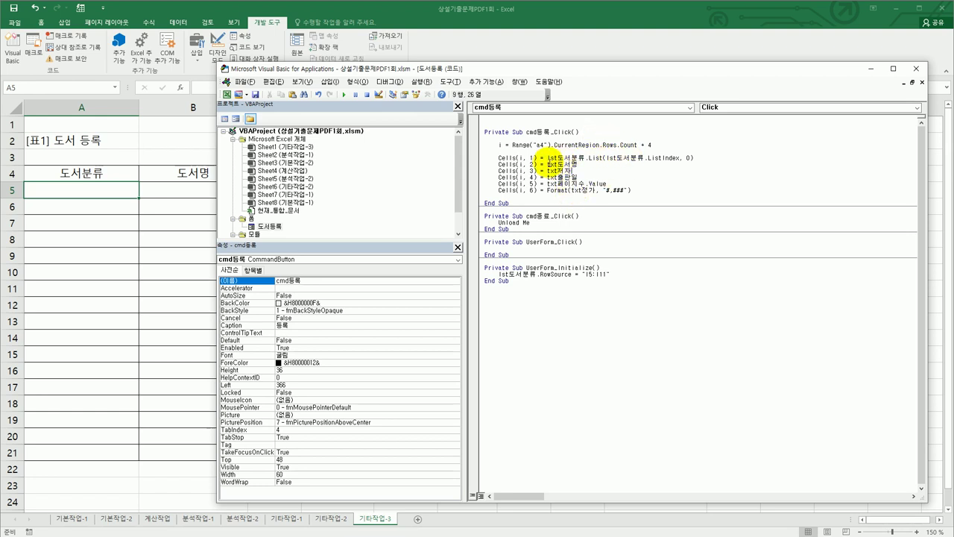
left_click_drag(547, 158, 679, 159)
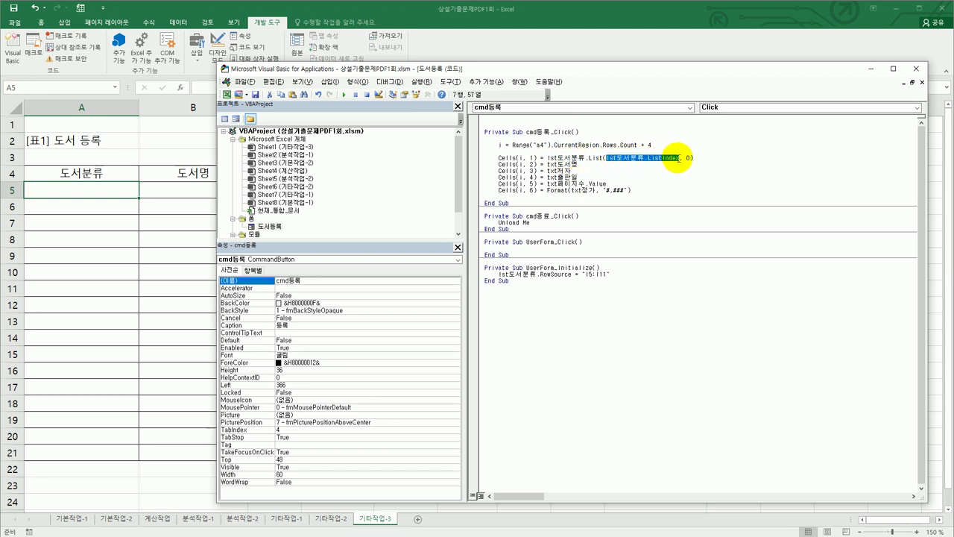
double_click(690, 158)
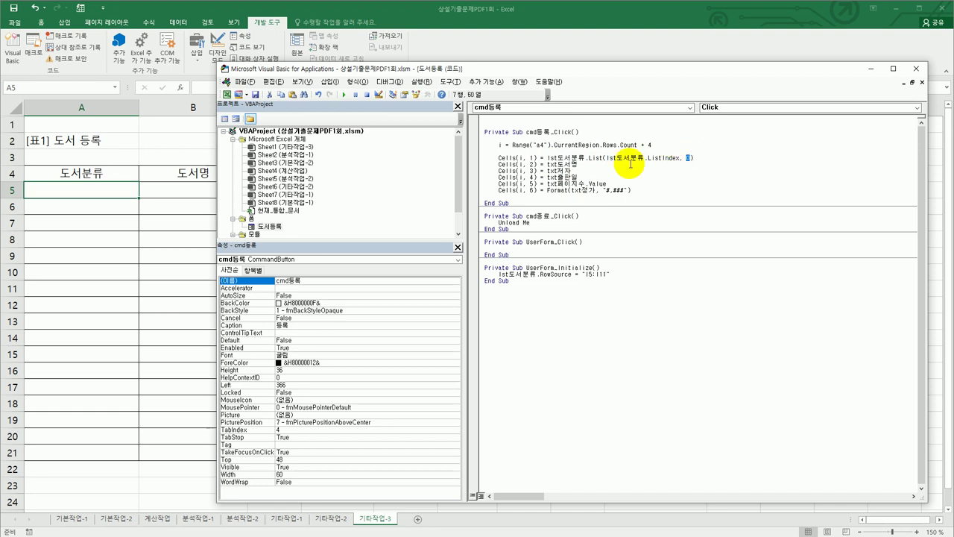
double_click(595, 159)
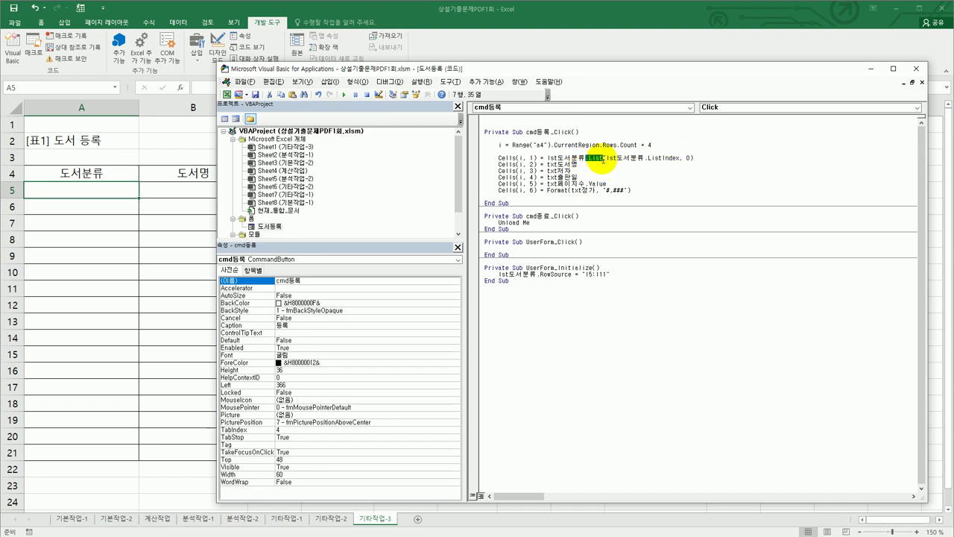
left_click_drag(499, 157, 704, 158)
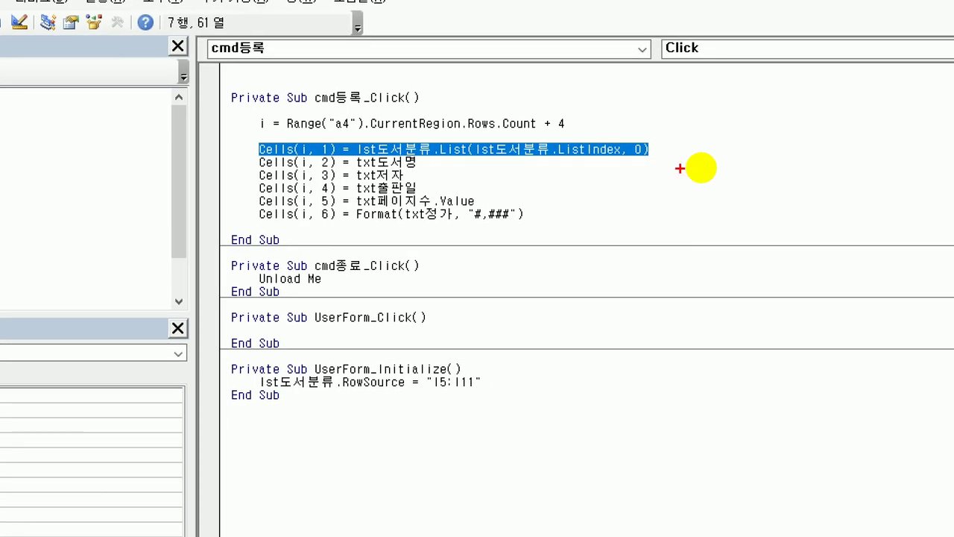
left_click_drag(366, 162, 638, 155)
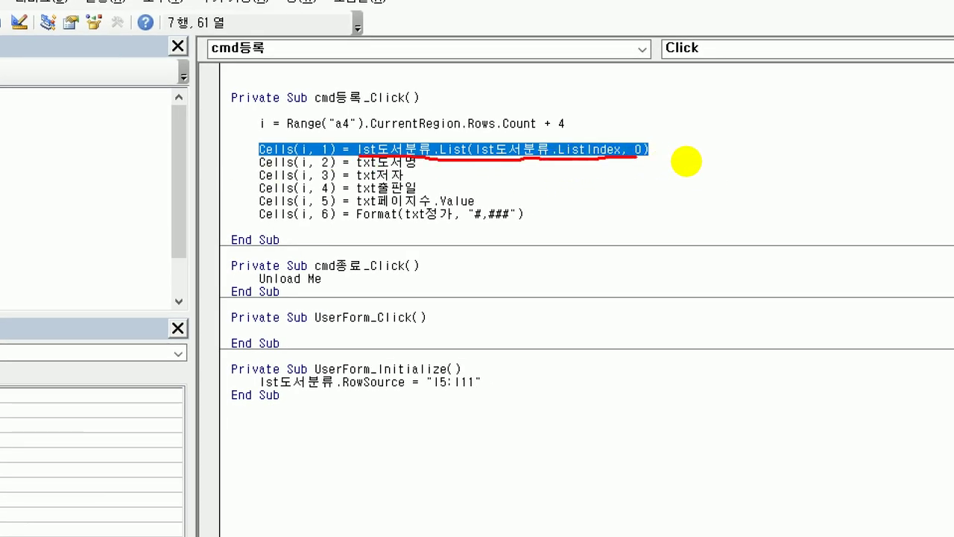
left_click(590, 151)
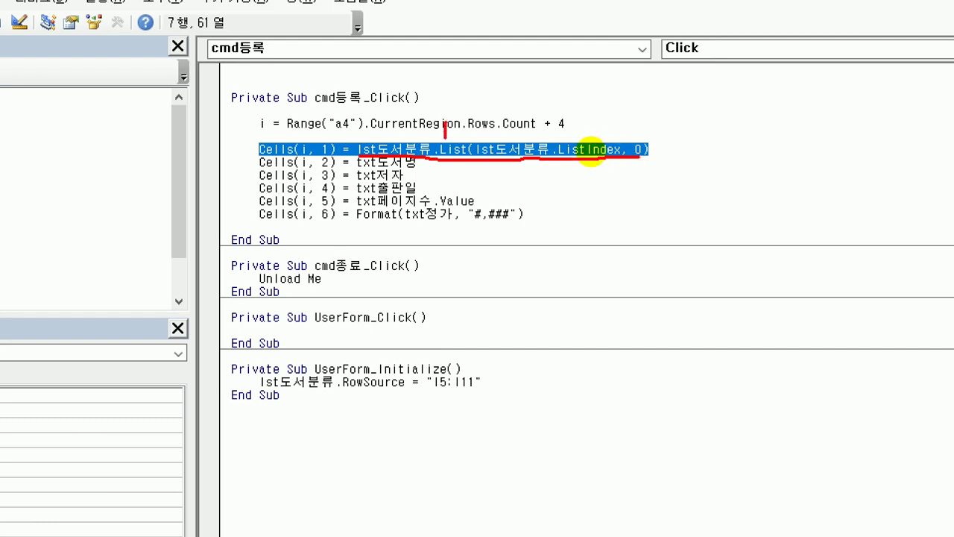
left_click_drag(445, 138, 488, 99)
left_click_drag(500, 216, 511, 217)
left_click_drag(506, 212, 505, 222)
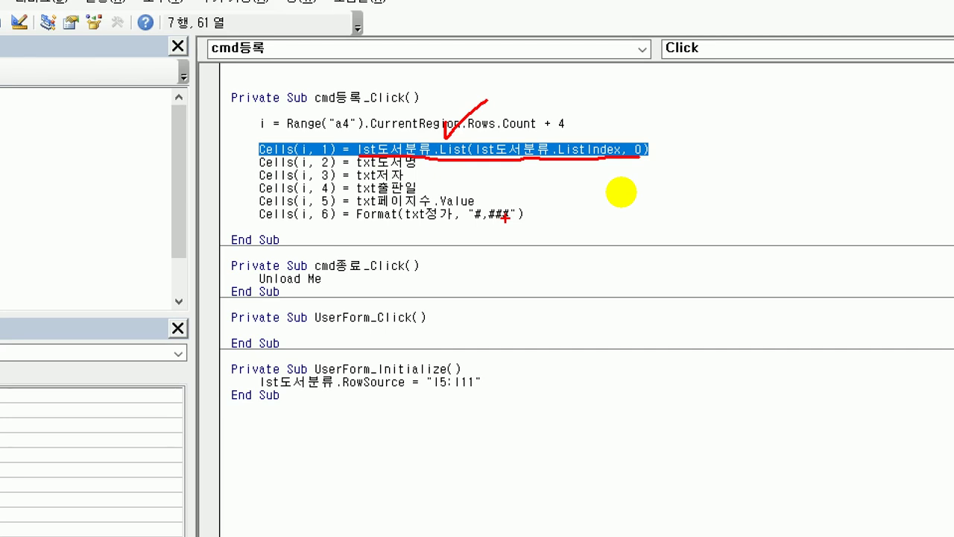
mouse_move(478, 403)
left_mouse_down()
mouse_move(493, 404)
mouse_move(406, 388)
mouse_move(474, 357)
mouse_move(492, 403)
left_mouse_up()
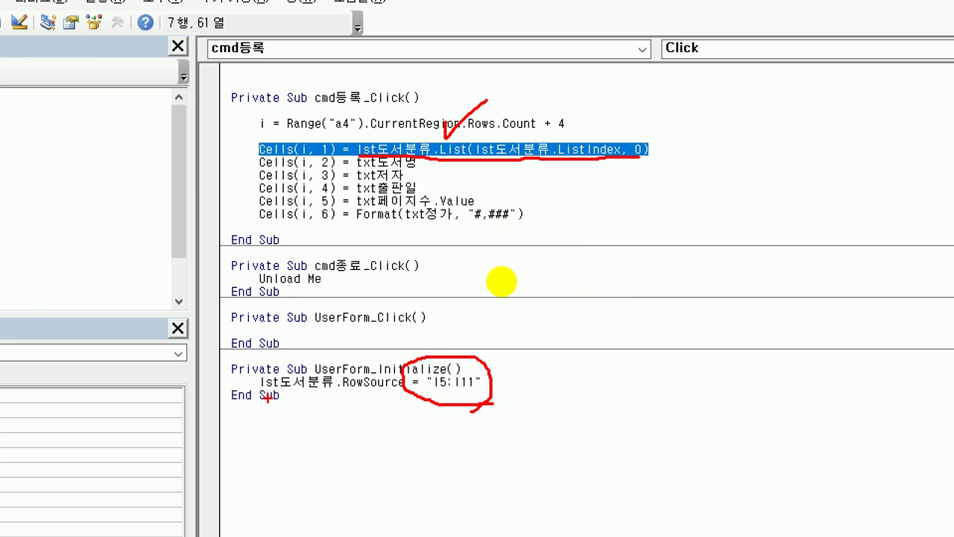
left_click_drag(260, 393, 344, 384)
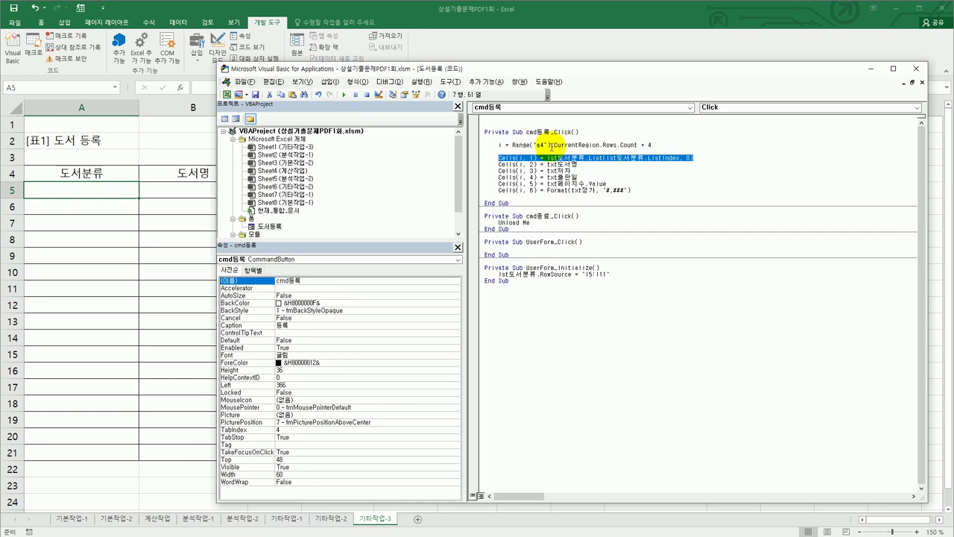
Below the row calculation in cmd등록_Click, add the condition line If IsNull(lst도서분류.Value) Then
left_click(366, 123)
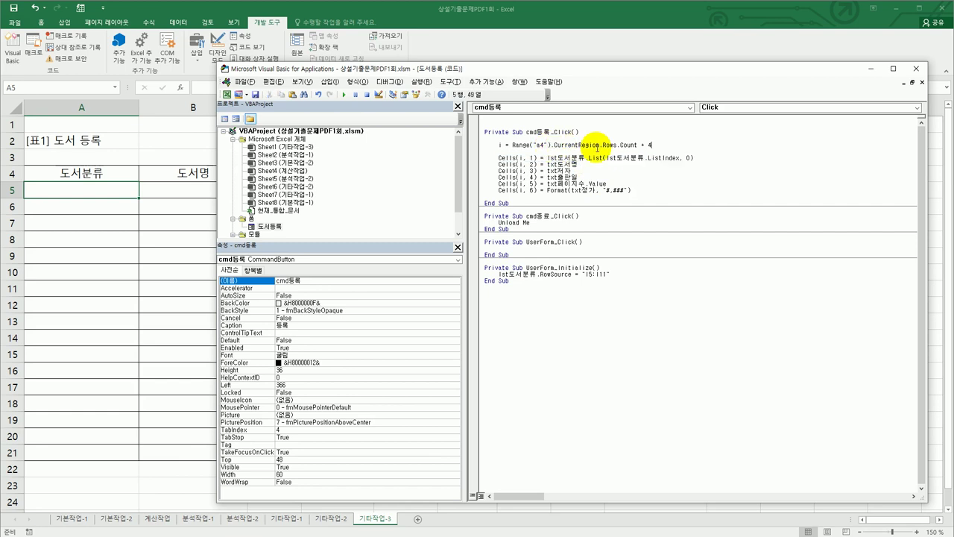
key("Return")
key("Return")
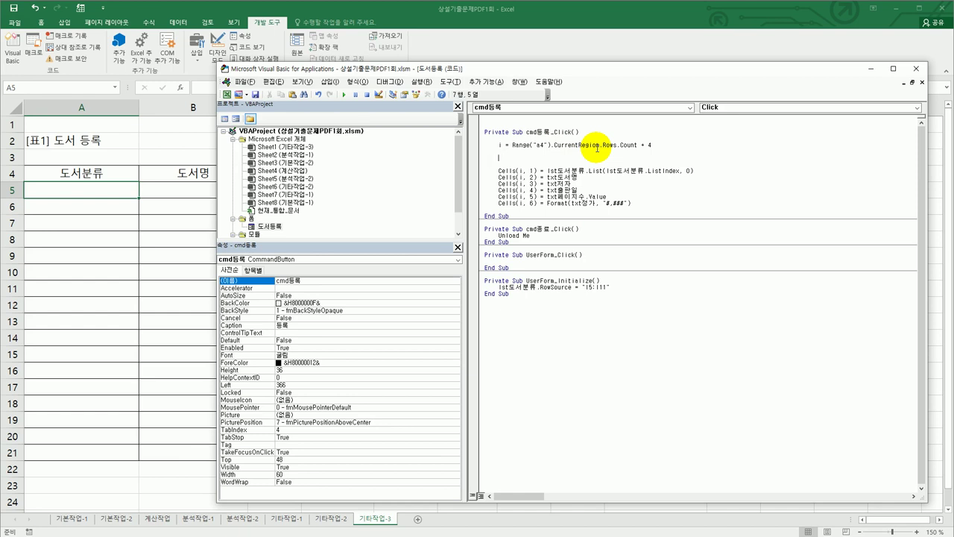
type("if isnull(lst도서분")
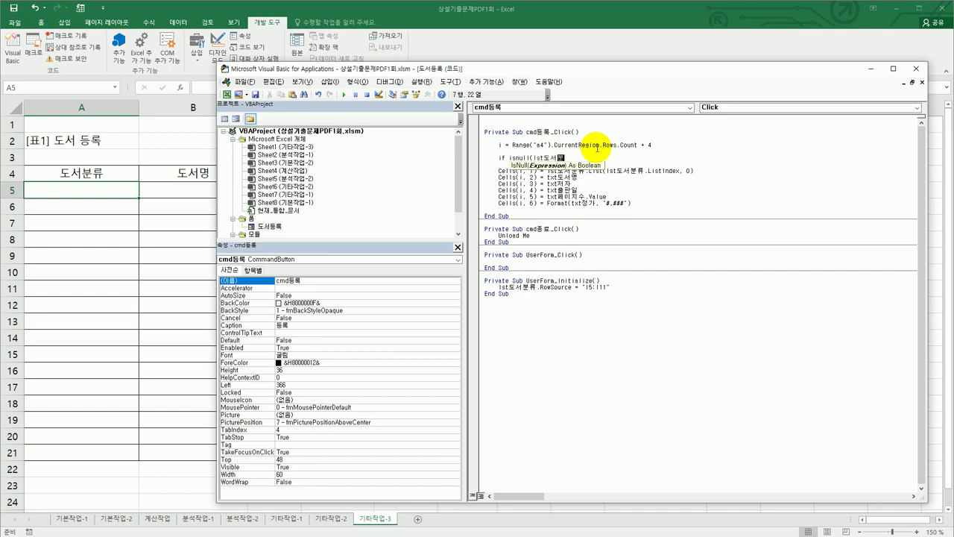
type("류.va")
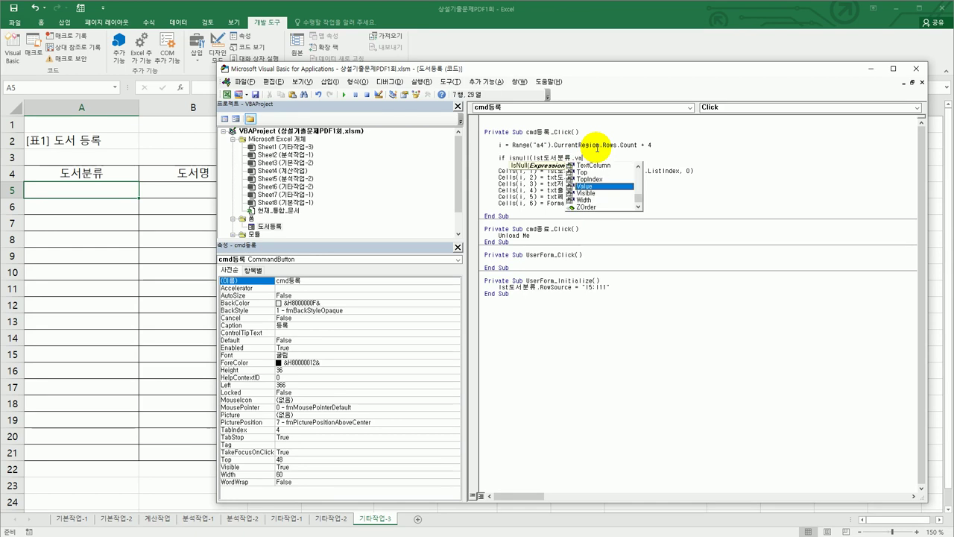
key("Tab")
type(") ")
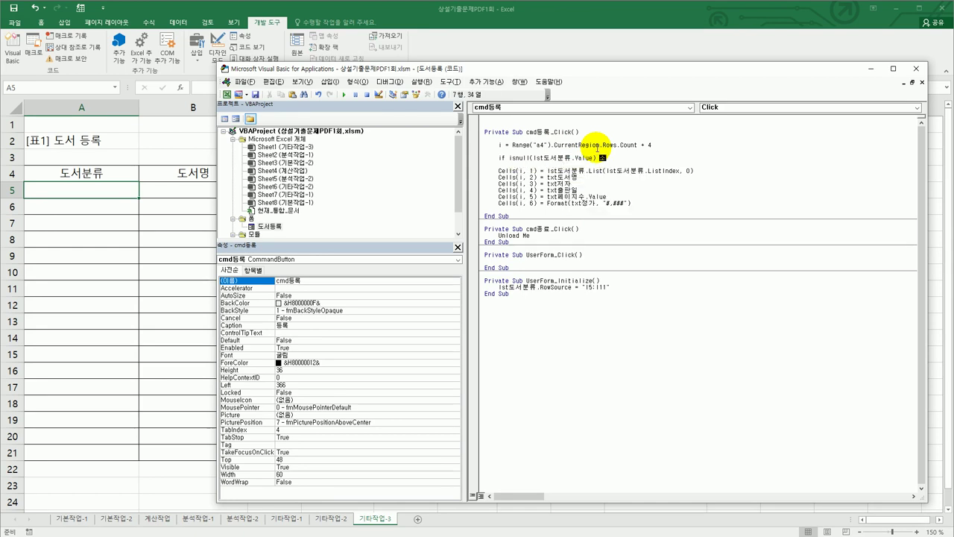
type("teh")
key("BackSpace")
key("BackSpace")
type("hen")
key("Return")
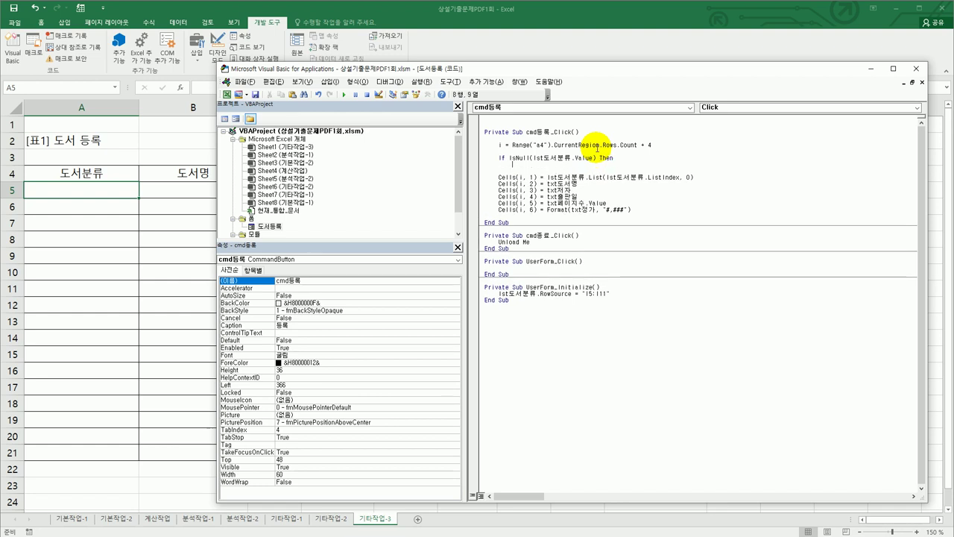
Inside the If block, add the statement MsgBox "도서분류를 선택하세요."
type("msgbox")
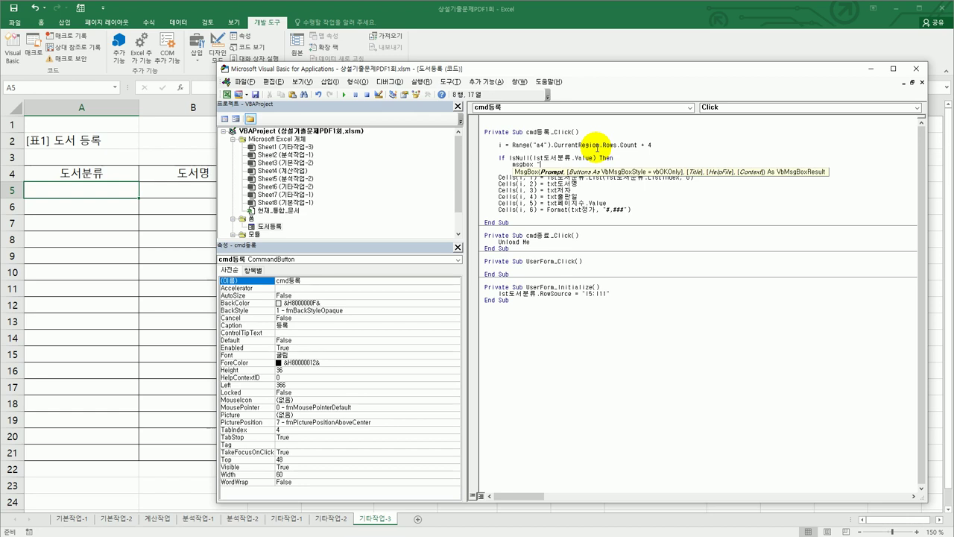
type("ㄷ")
type("도서분류를 선택")
type("하세요")
type(".")
key("Return")
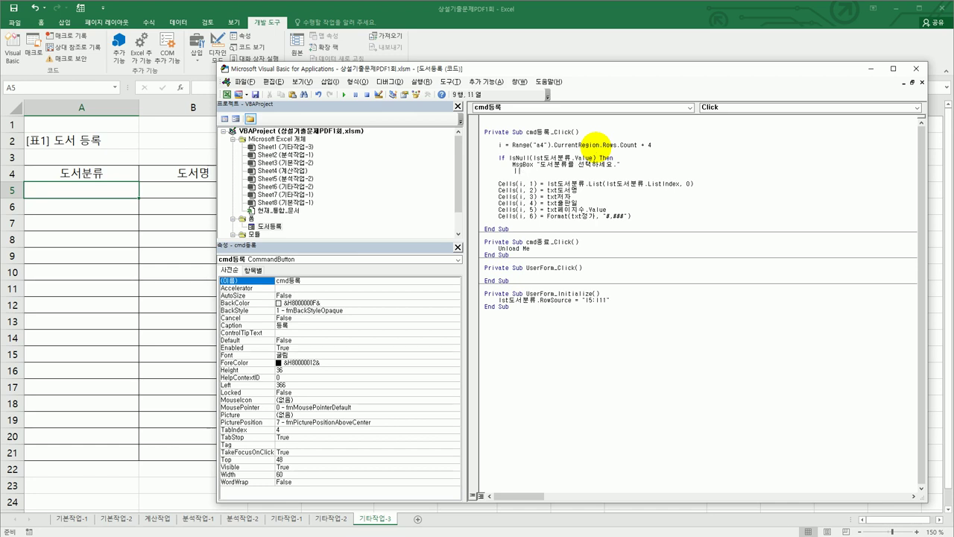
Below the MsgBox statement, add lst도서분류.ListIndex = 0 to select the first category
type("listi")
key("BackSpace")
key("BackSpace")
key("BackSpace")
type("lst도서분류.")
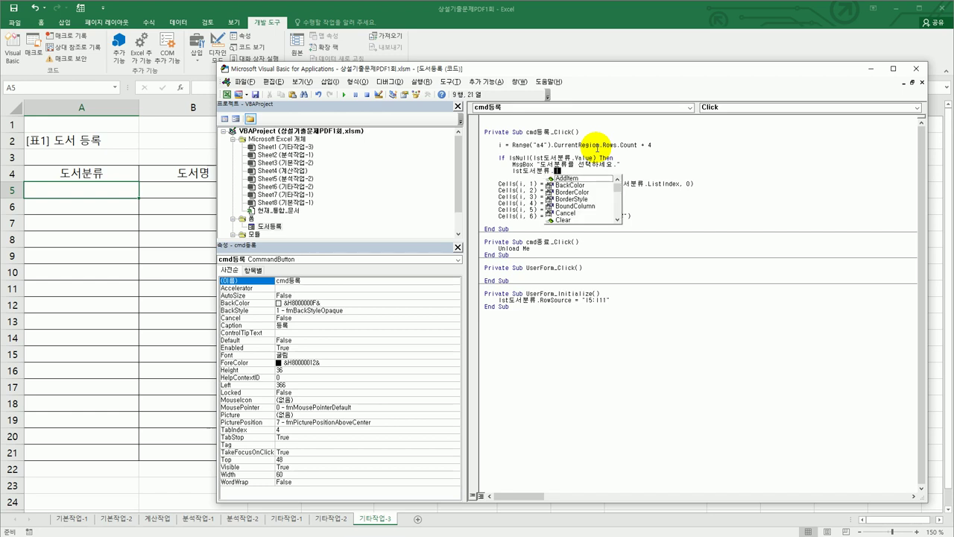
type("listin")
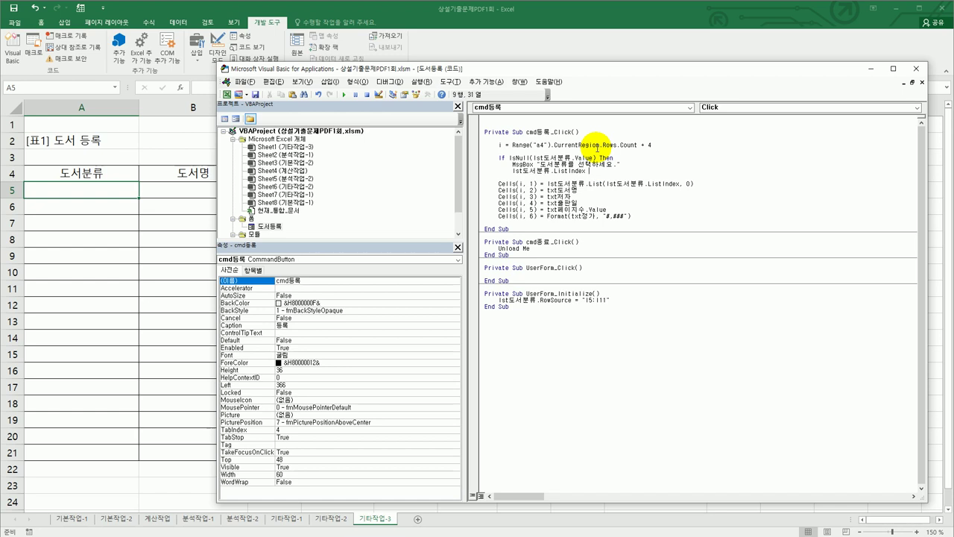
type(" =0")
key("Return")
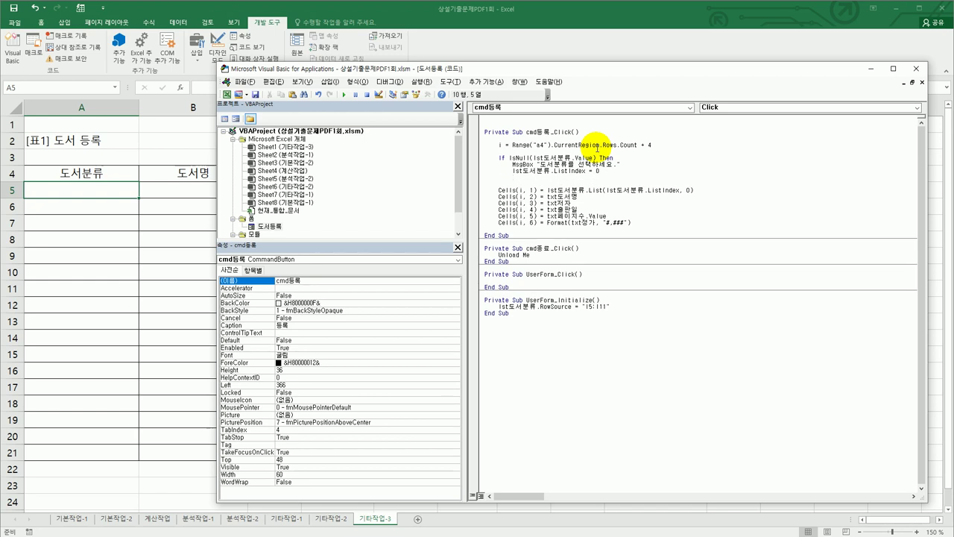
Add Else above the six Cells assignments and close the block with End If below them
type("else")
key("Down")
key("Down")
key("Down")
key("Down")
key("Down")
key("Down")
key("Return")
type("End if")
key("Return")
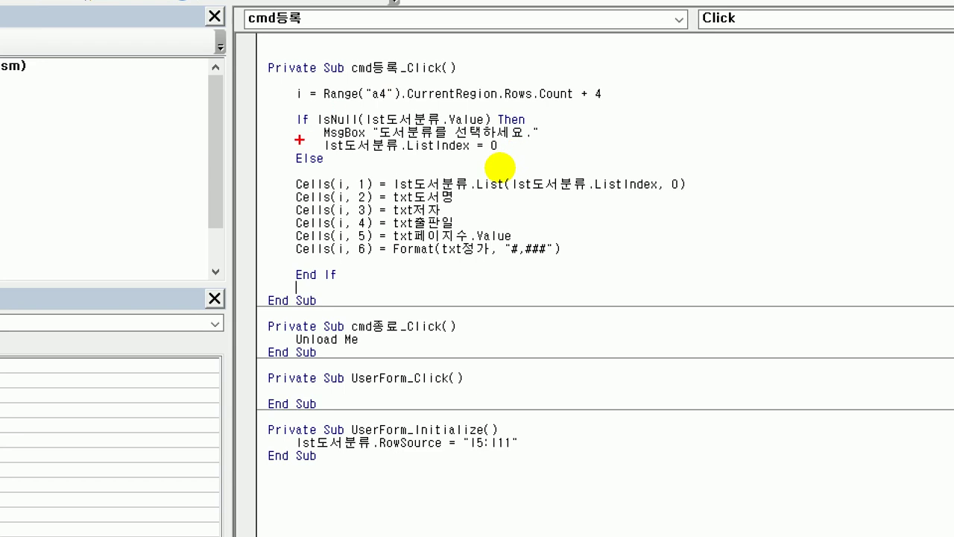
Review the finished If block, especially the IsNull check on lst도서분류.Value and the ListIndex = 0 statement
left_click_drag(365, 127, 374, 131)
left_click_drag(537, 162, 589, 161)
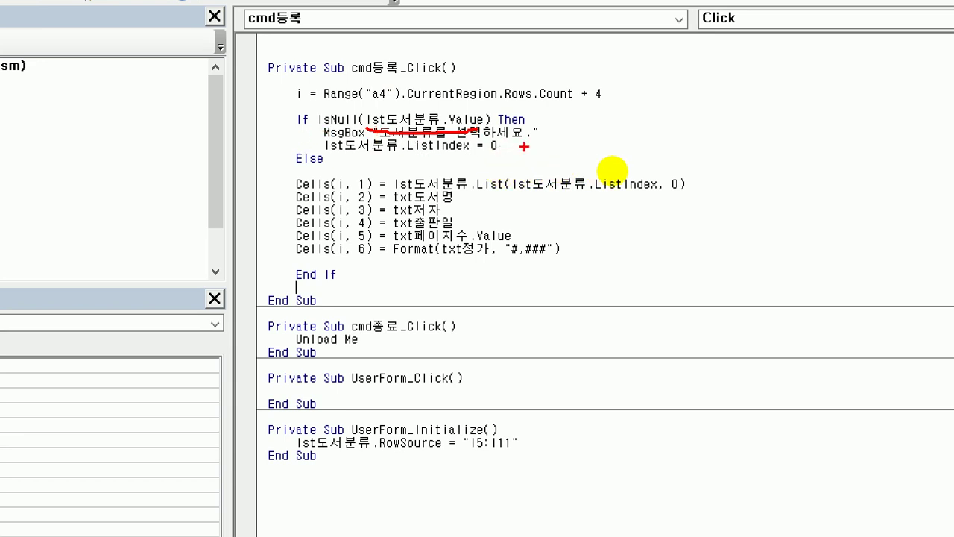
left_click_drag(407, 155, 503, 150)
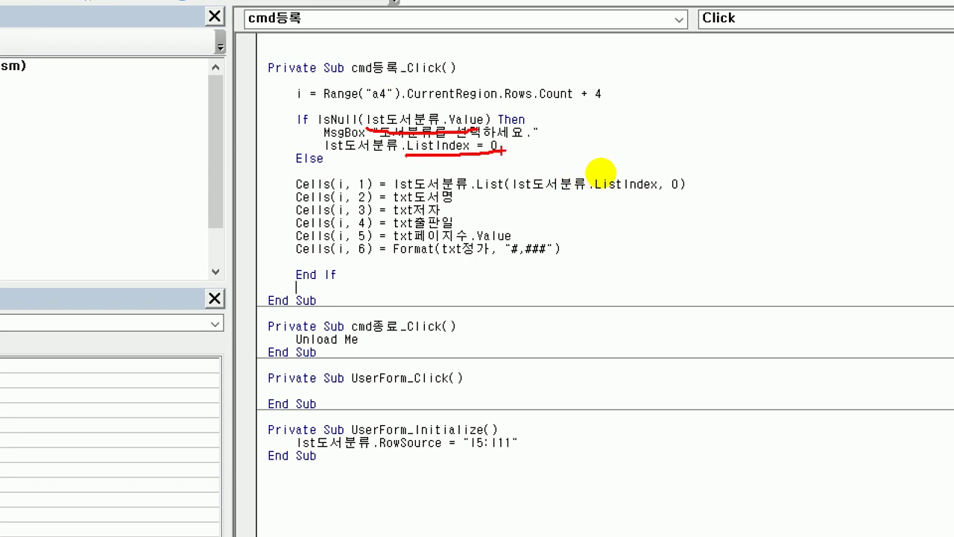
mouse_move(694, 104)
left_mouse_down()
mouse_move(789, 246)
mouse_move(779, 94)
mouse_move(701, 104)
mouse_move(803, 135)
mouse_move(805, 113)
left_mouse_up()
left_click_drag(713, 146, 808, 161)
left_click_drag(714, 180, 745, 180)
mouse_move(804, 176)
left_mouse_down()
mouse_move(814, 171)
mouse_move(824, 179)
mouse_move(814, 188)
mouse_move(833, 187)
left_mouse_up()
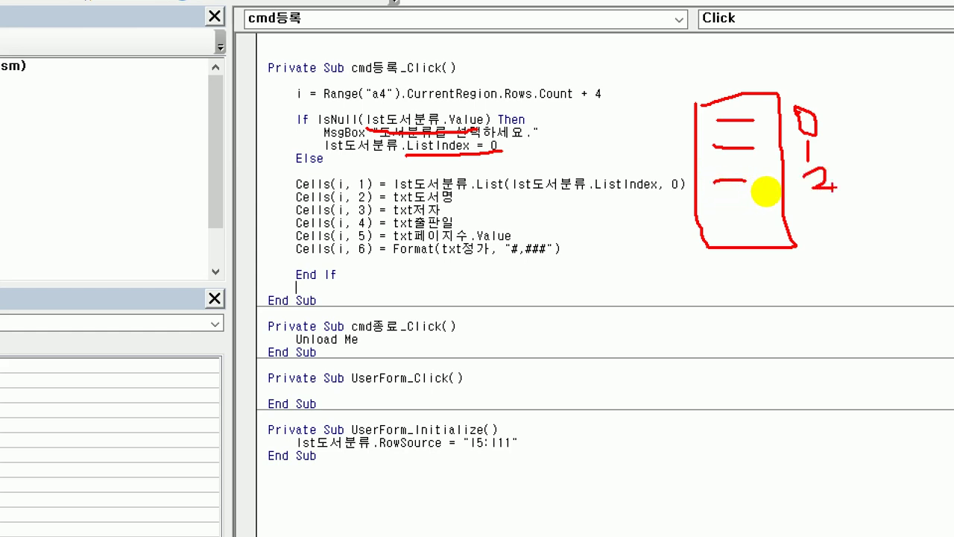
mouse_move(491, 138)
left_mouse_down()
mouse_move(511, 158)
mouse_move(513, 140)
mouse_move(493, 137)
left_mouse_up()
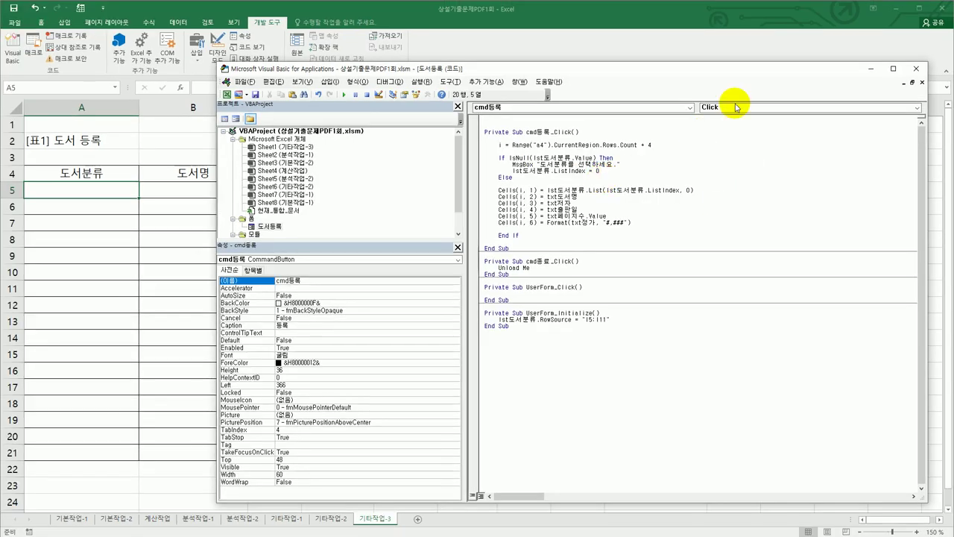
Return to the worksheet, open the 도서등록 form, test registering without a category and dismiss the message
left_click(921, 72)
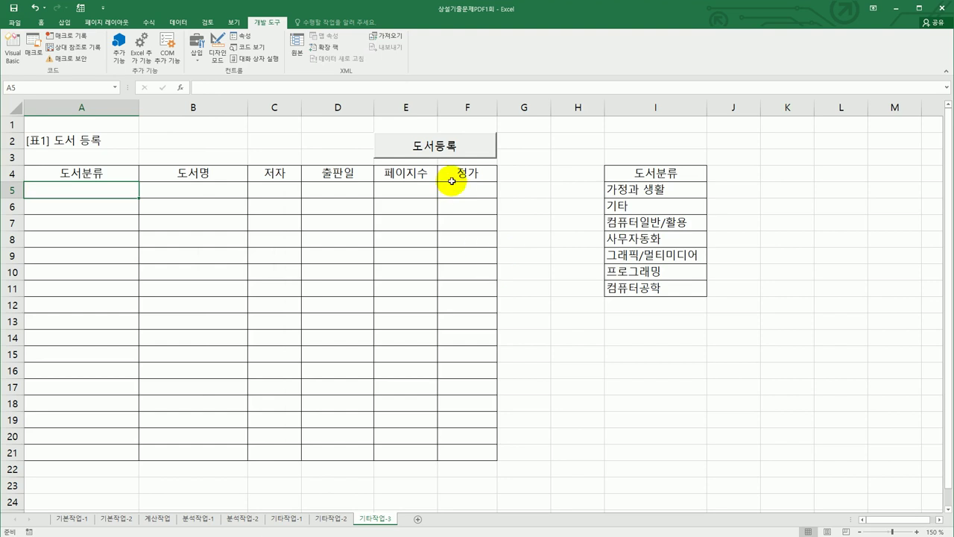
left_click(451, 153)
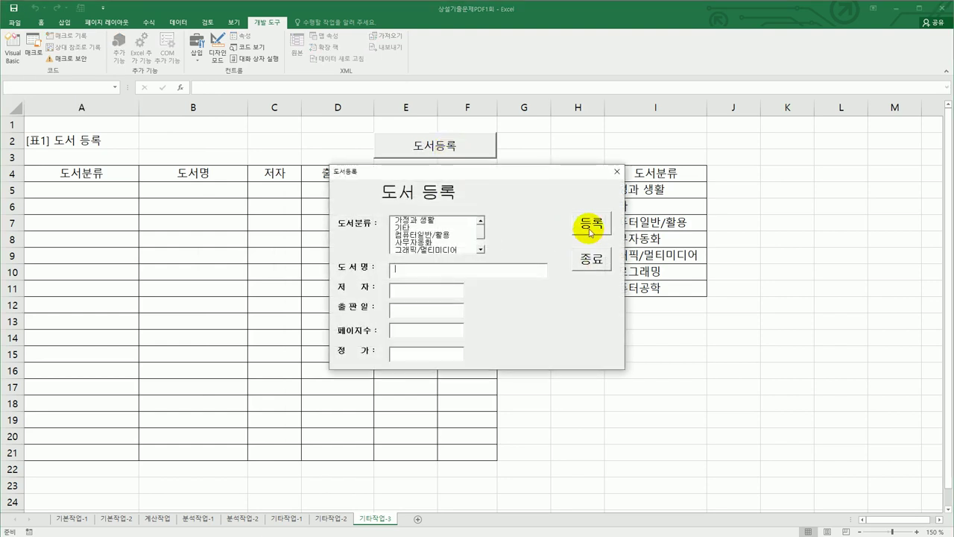
left_click(589, 228)
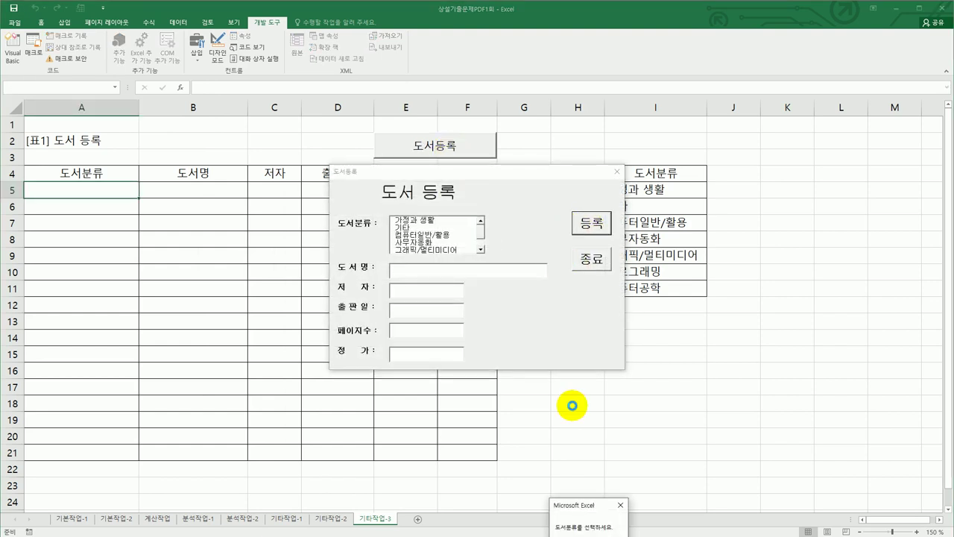
left_click_drag(571, 379, 709, 217)
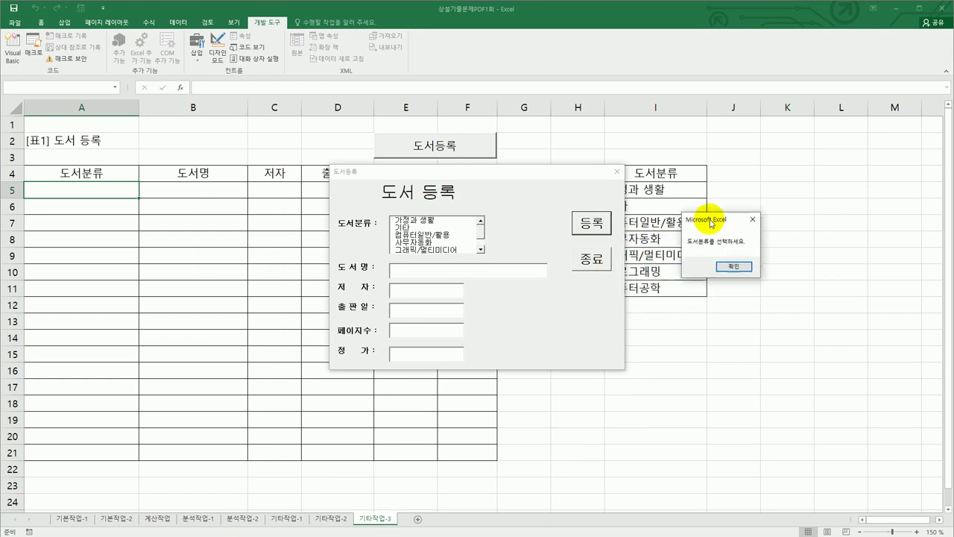
left_click(740, 265)
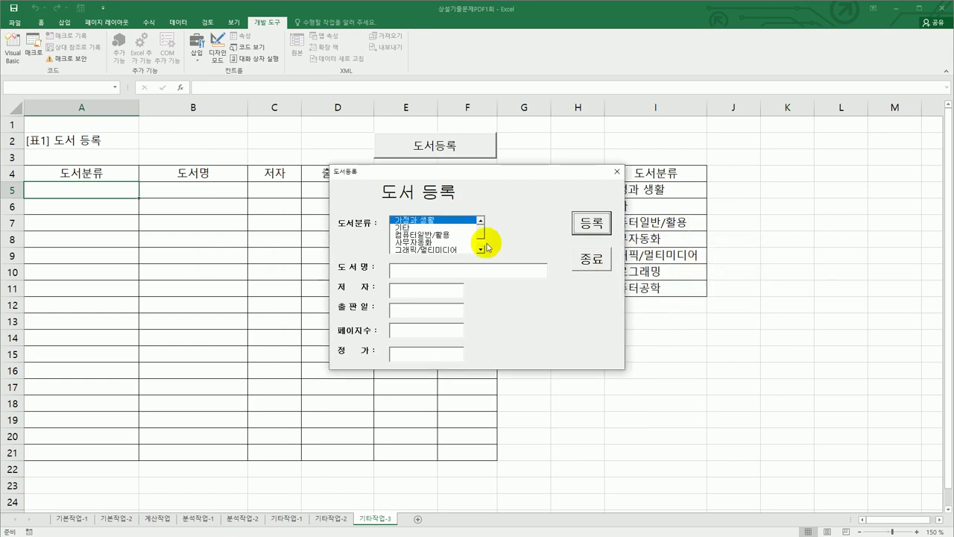
Choose 컴퓨터일반/활용 as the 도서분류, enter 컴퓨터 as the 도서명 and fill in the author's name
left_click(440, 234)
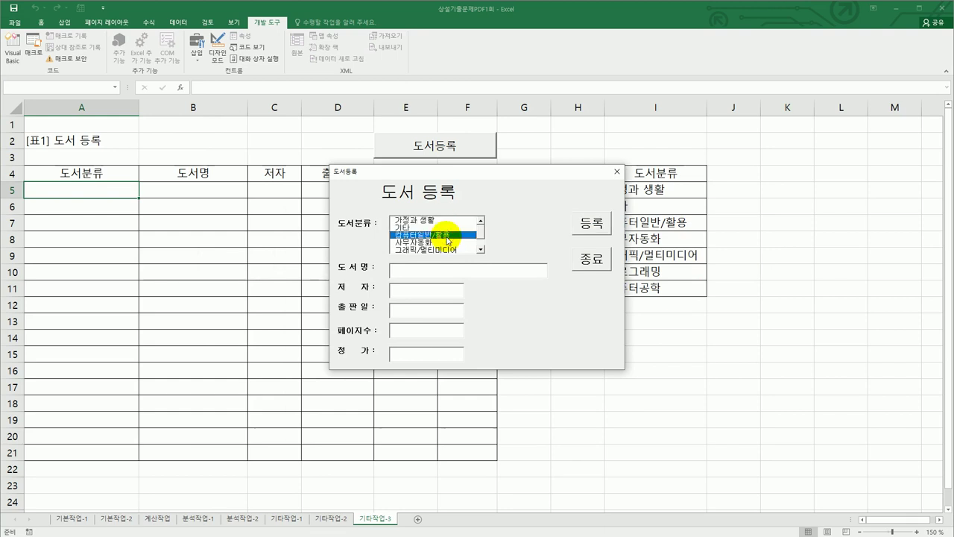
left_click(434, 268)
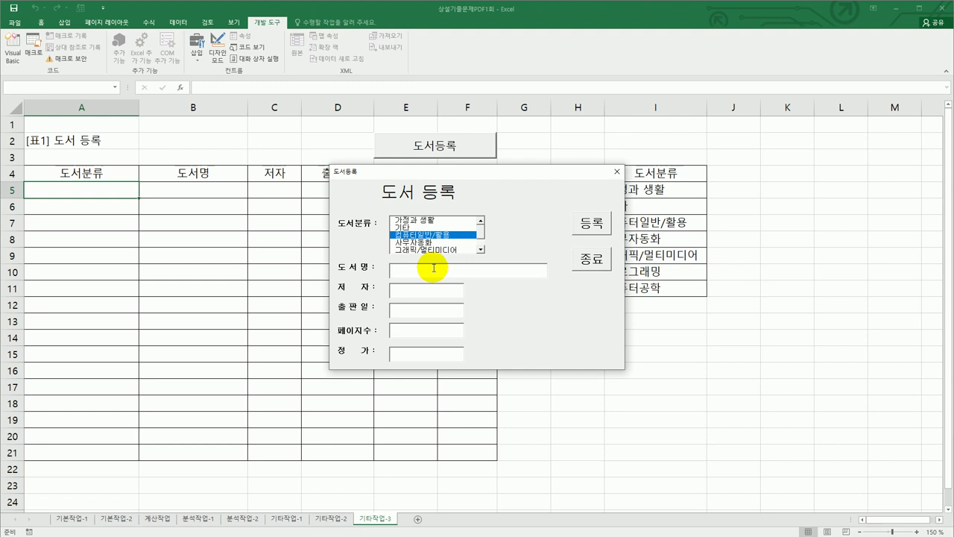
type("컴퓨터")
key("Tab")
type("ㅇ")
left_click(424, 291)
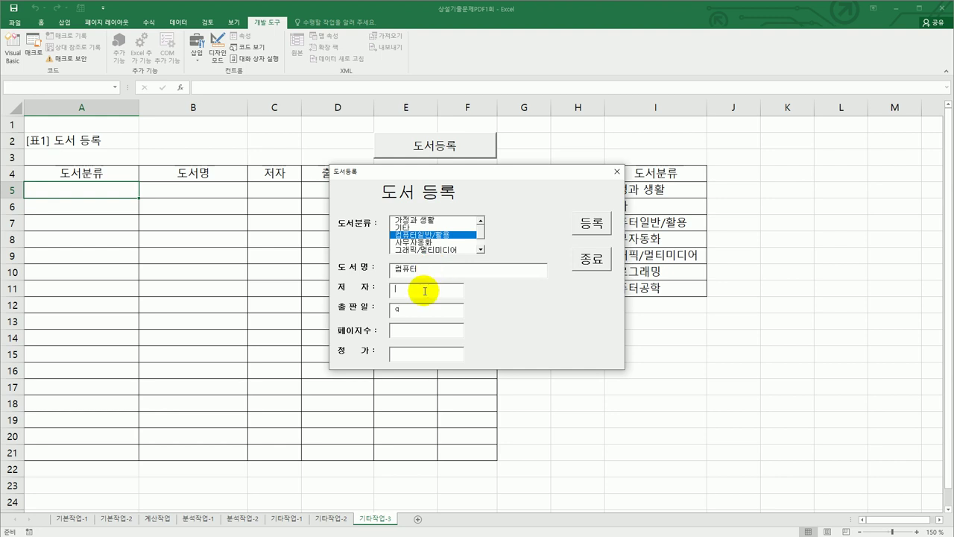
type("홍길")
key("BackSpace")
key("BackSpace")
type("홍ㄱ길동")
key("Tab")
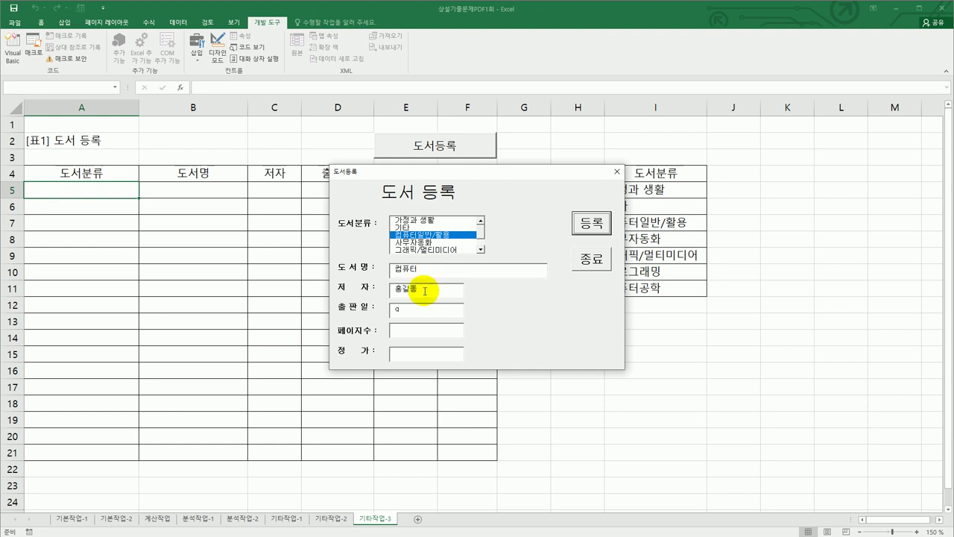
Set 출판일 to 2022-1-1, 페이지수 to 300 and 정가 to 30000, register the book and move the form off the table
left_click(423, 308)
type("2022")
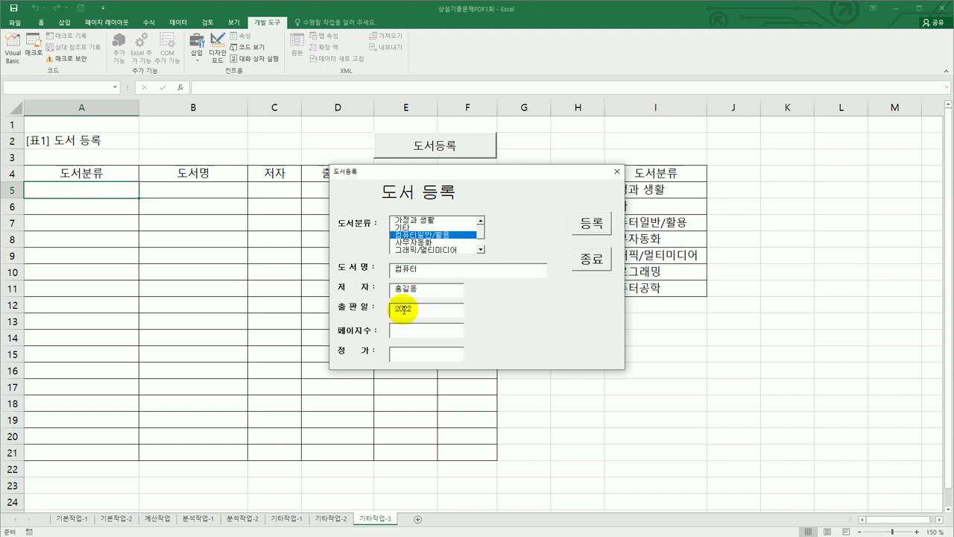
type("-1-1")
left_click(411, 331)
type("300")
left_click(417, 354)
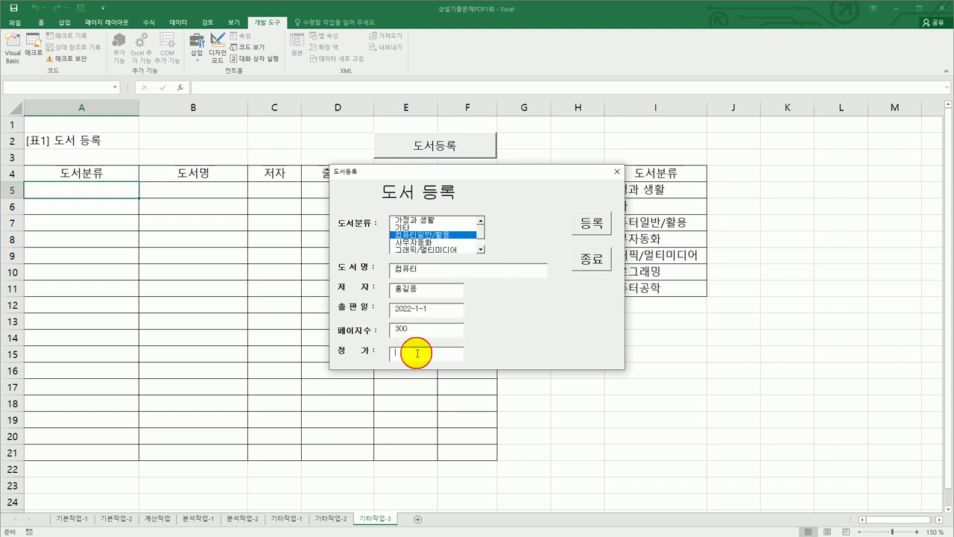
type("30000")
left_click(604, 224)
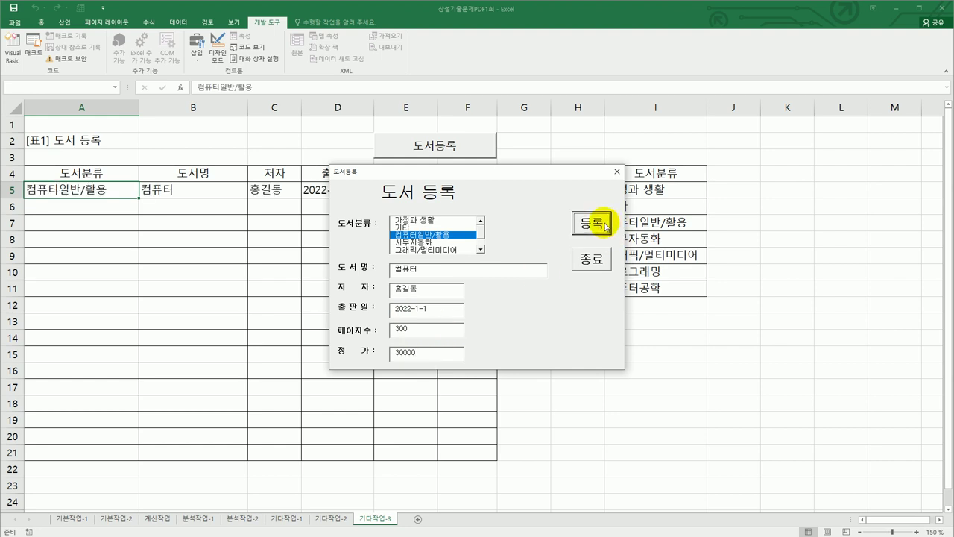
left_click_drag(459, 172, 667, 224)
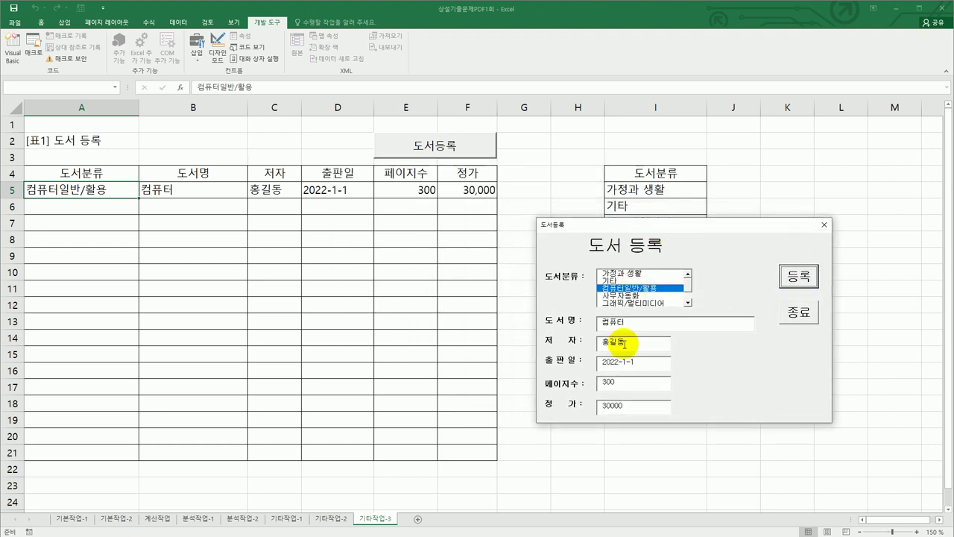